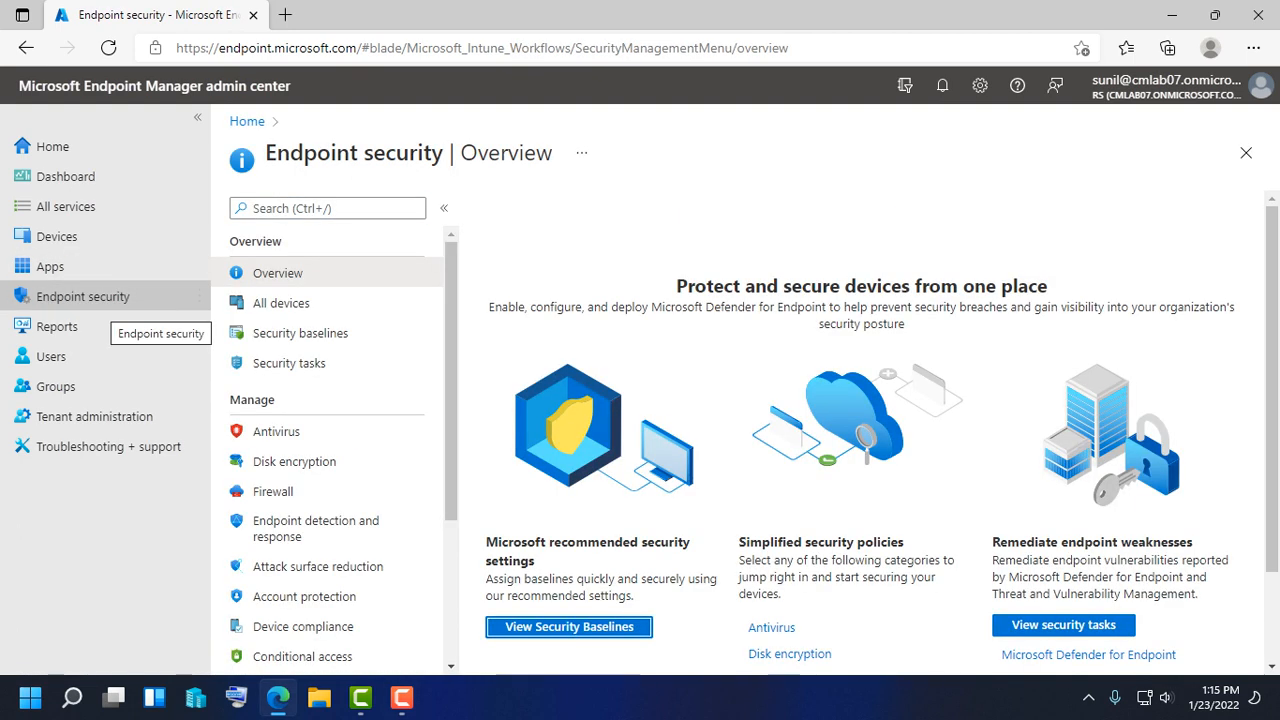
Open the Android enrollment page within the device enrollment settings
{"action": "left_click", "coordinate": [56, 236]}
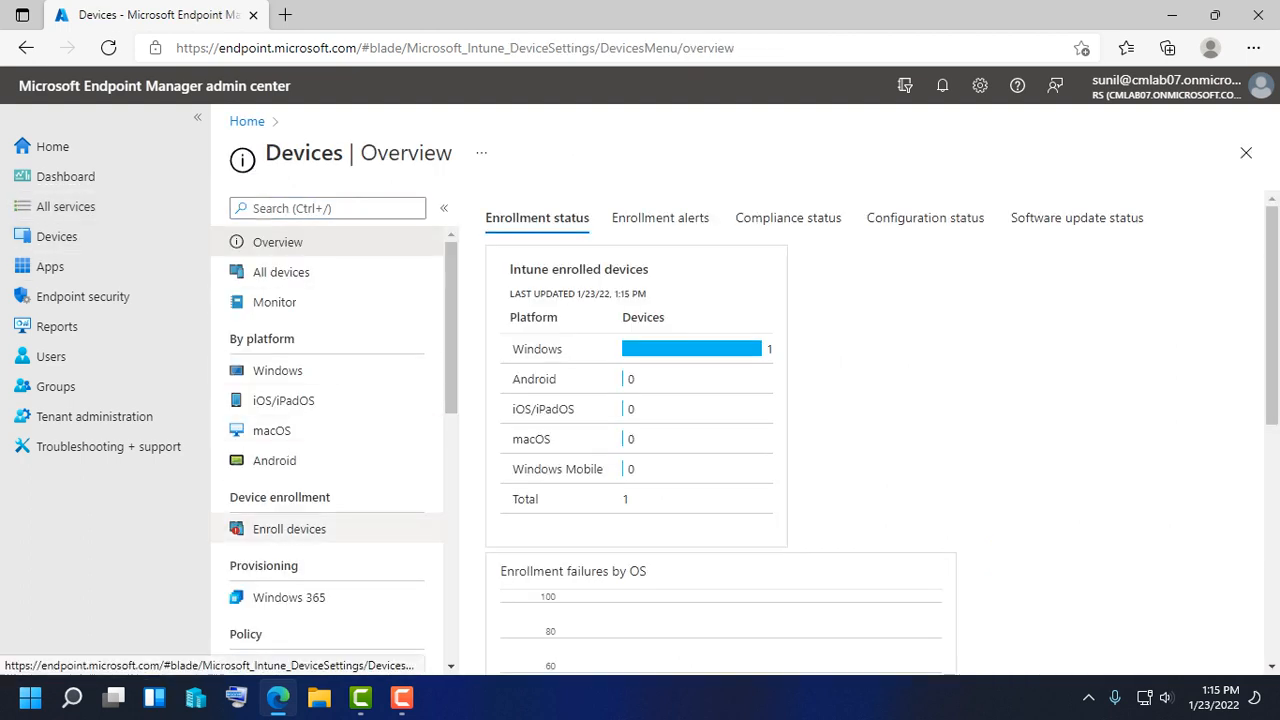
{"action": "left_click", "coordinate": [289, 529]}
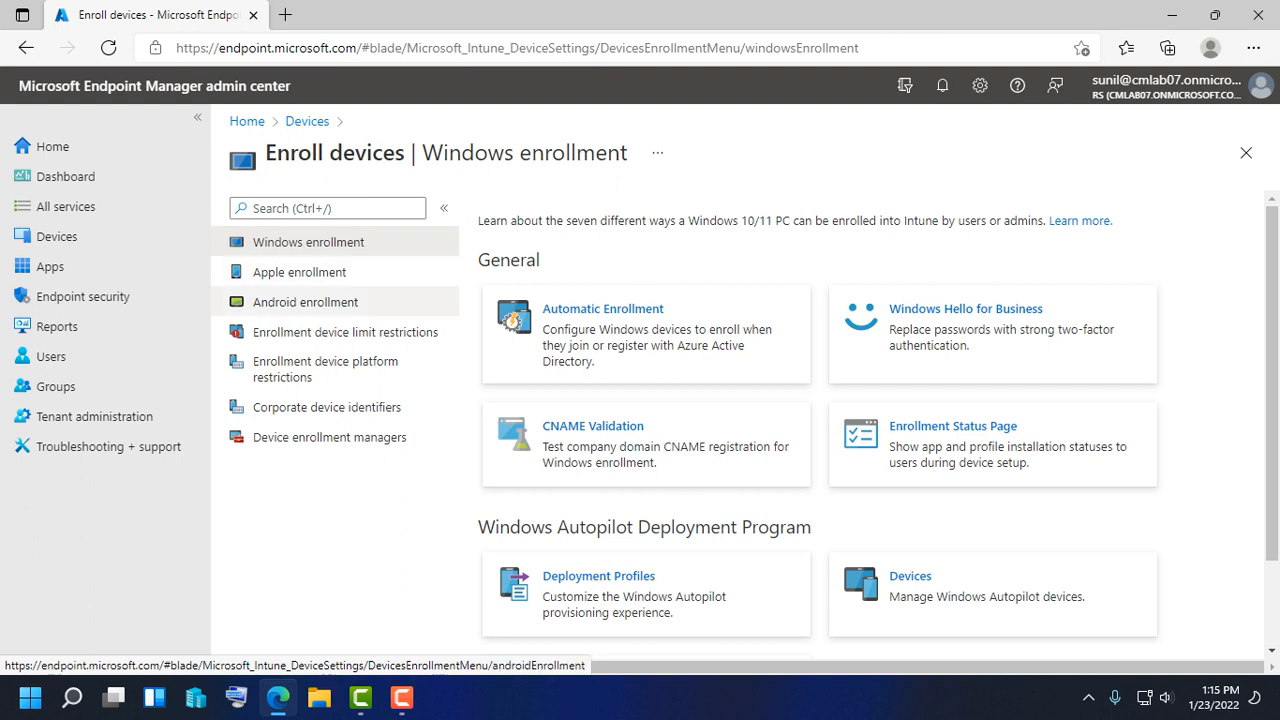
{"action": "left_click", "coordinate": [305, 302]}
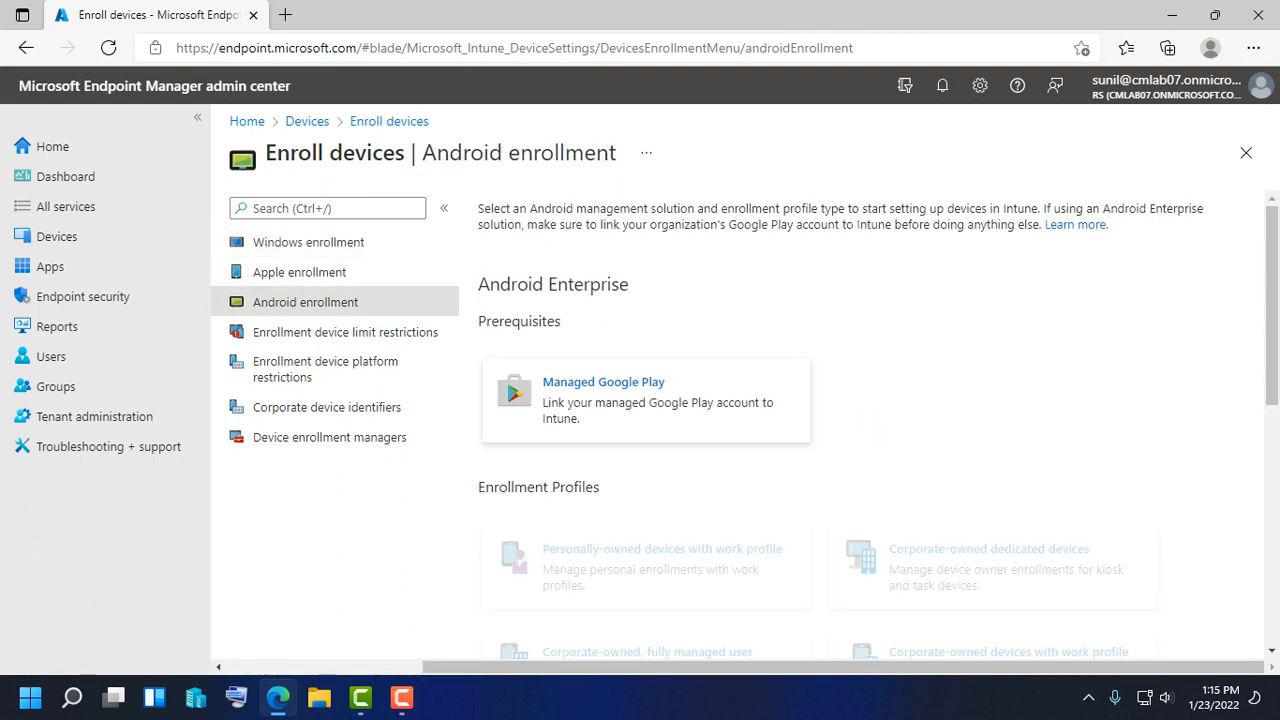
Review the Android enrollment options: Android Enterprise prerequisites and profiles, Android Open Source Project profiles, and Android device administrator
{"action": "scroll", "coordinate": [868, 425], "scroll_direction": "down", "scroll_amount": 1}
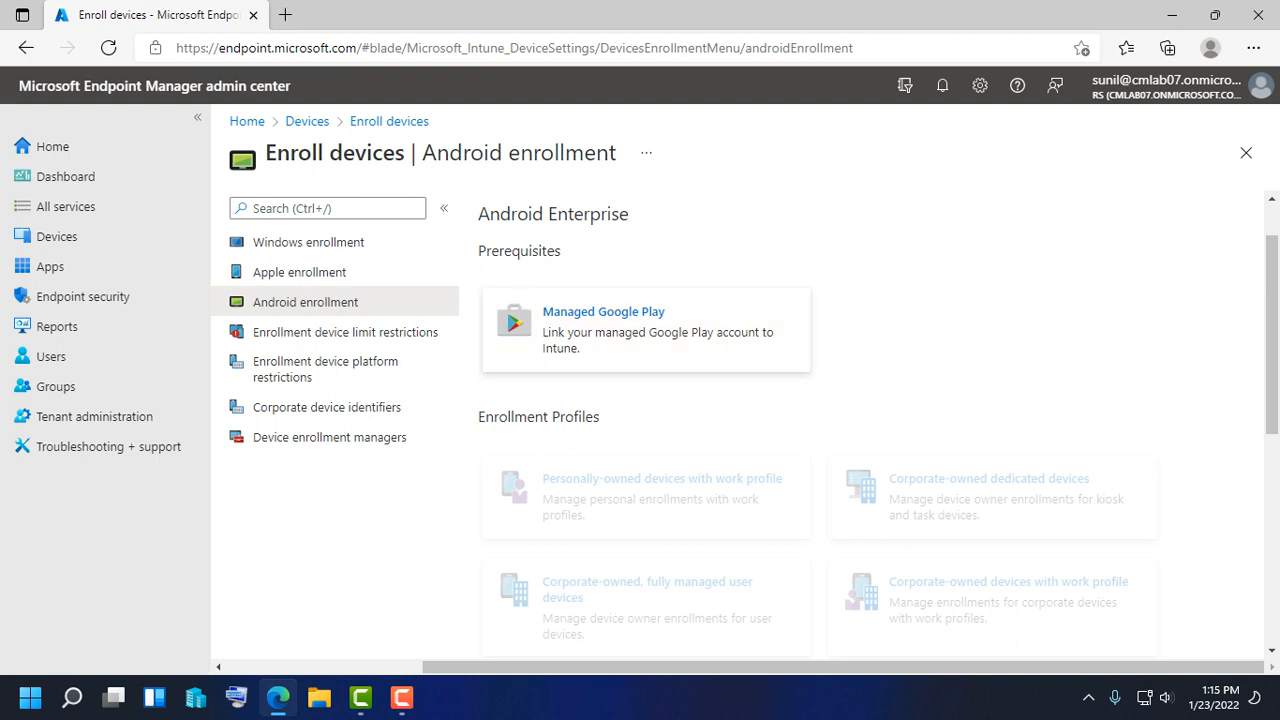
{"action": "scroll", "coordinate": [868, 420], "scroll_direction": "down", "scroll_amount": 2}
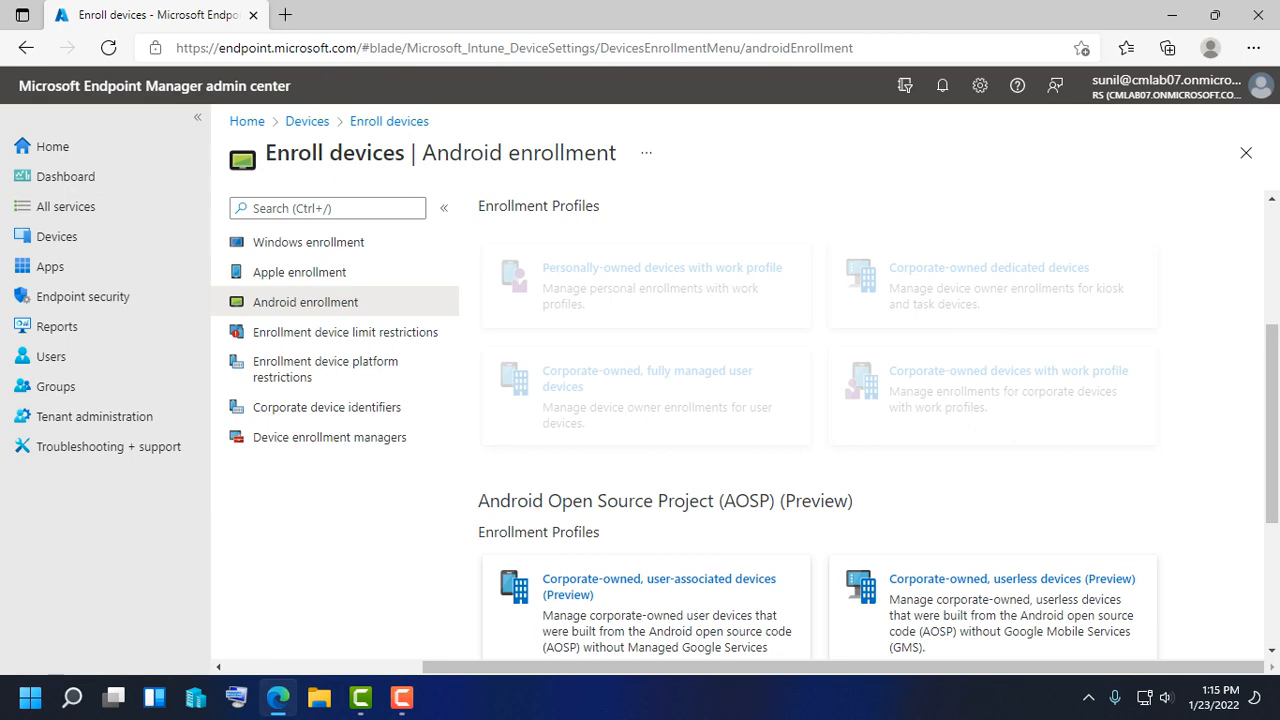
{"action": "scroll", "coordinate": [868, 420], "scroll_direction": "up", "scroll_amount": 2}
{"action": "scroll", "coordinate": [868, 420], "scroll_direction": "down", "scroll_amount": 1}
{"action": "scroll", "coordinate": [868, 420], "scroll_direction": "down", "scroll_amount": 1}
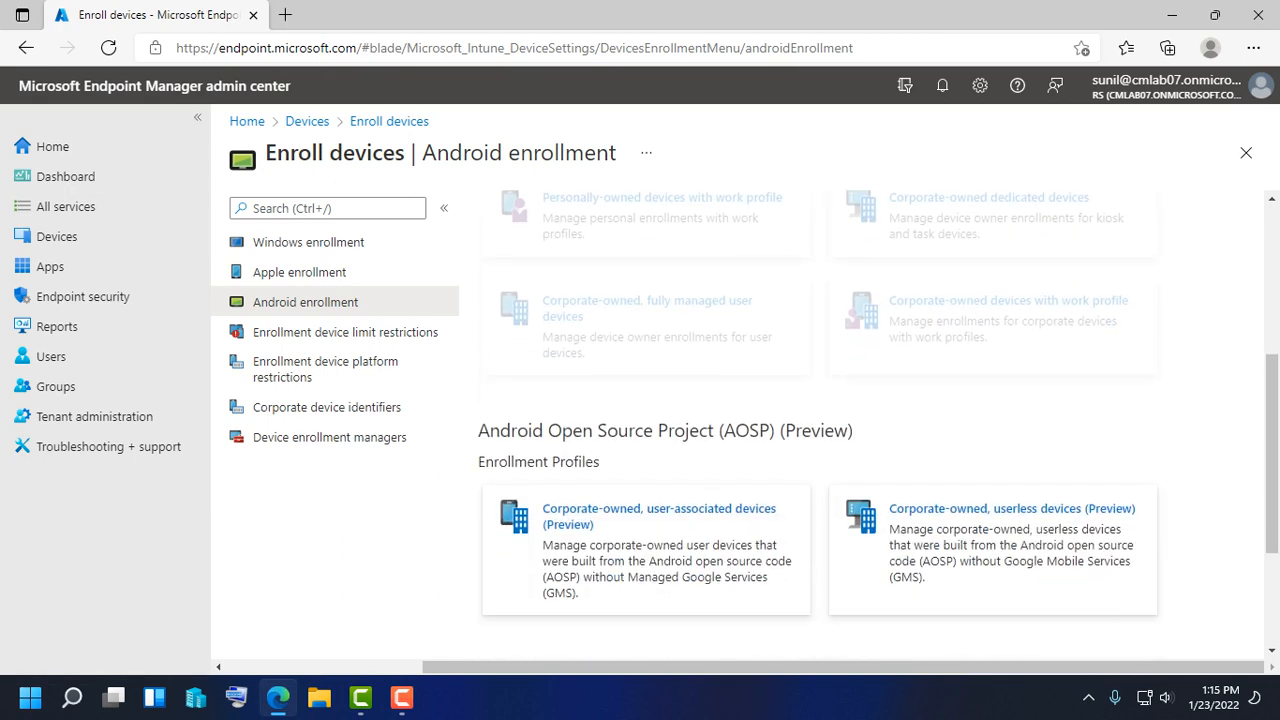
{"action": "scroll", "coordinate": [868, 420], "scroll_direction": "up", "scroll_amount": 3}
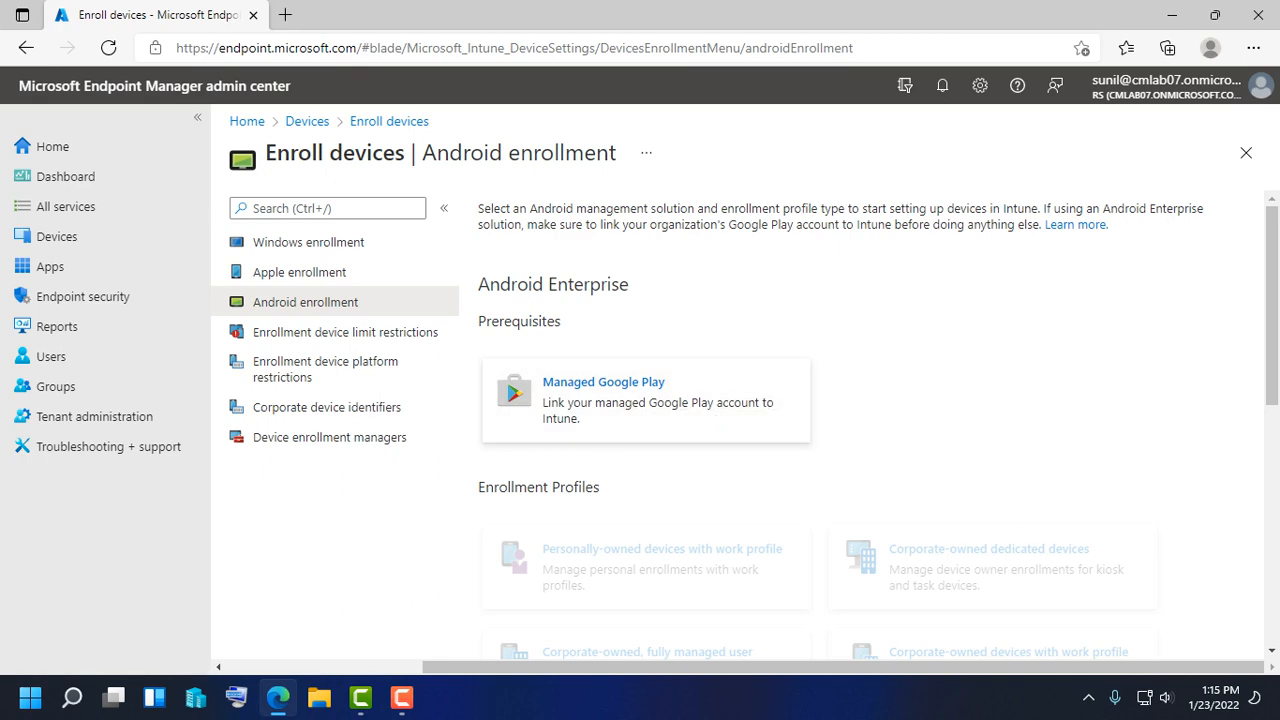
{"action": "scroll", "coordinate": [868, 420], "scroll_direction": "down", "scroll_amount": 5}
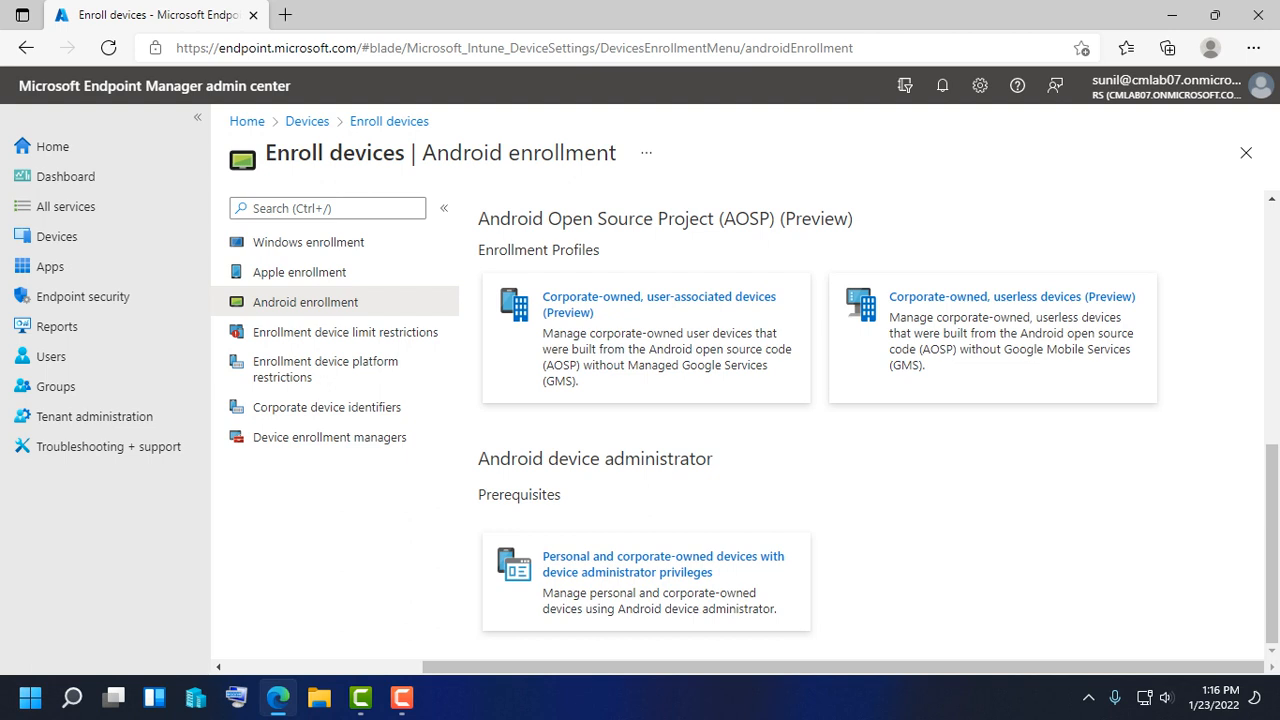
{"action": "scroll", "coordinate": [646, 425], "scroll_direction": "up", "scroll_amount": 6}
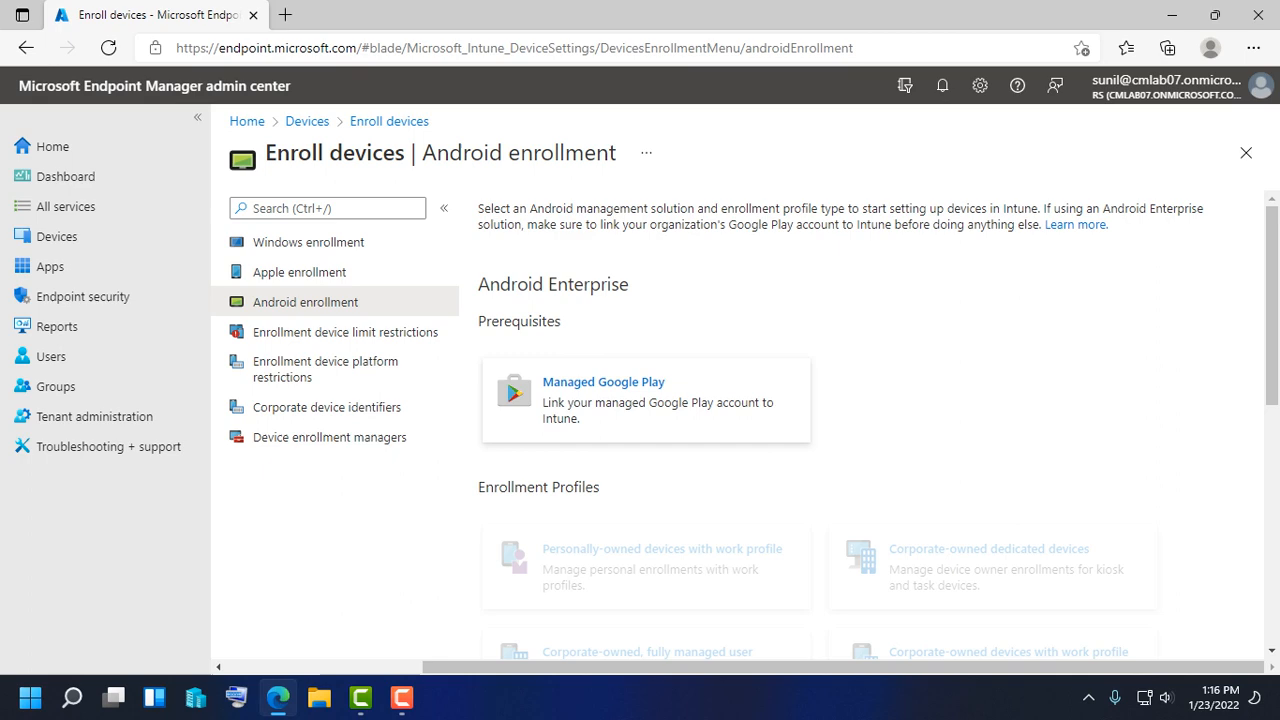
{"action": "scroll", "coordinate": [868, 425], "scroll_direction": "down", "scroll_amount": 6}
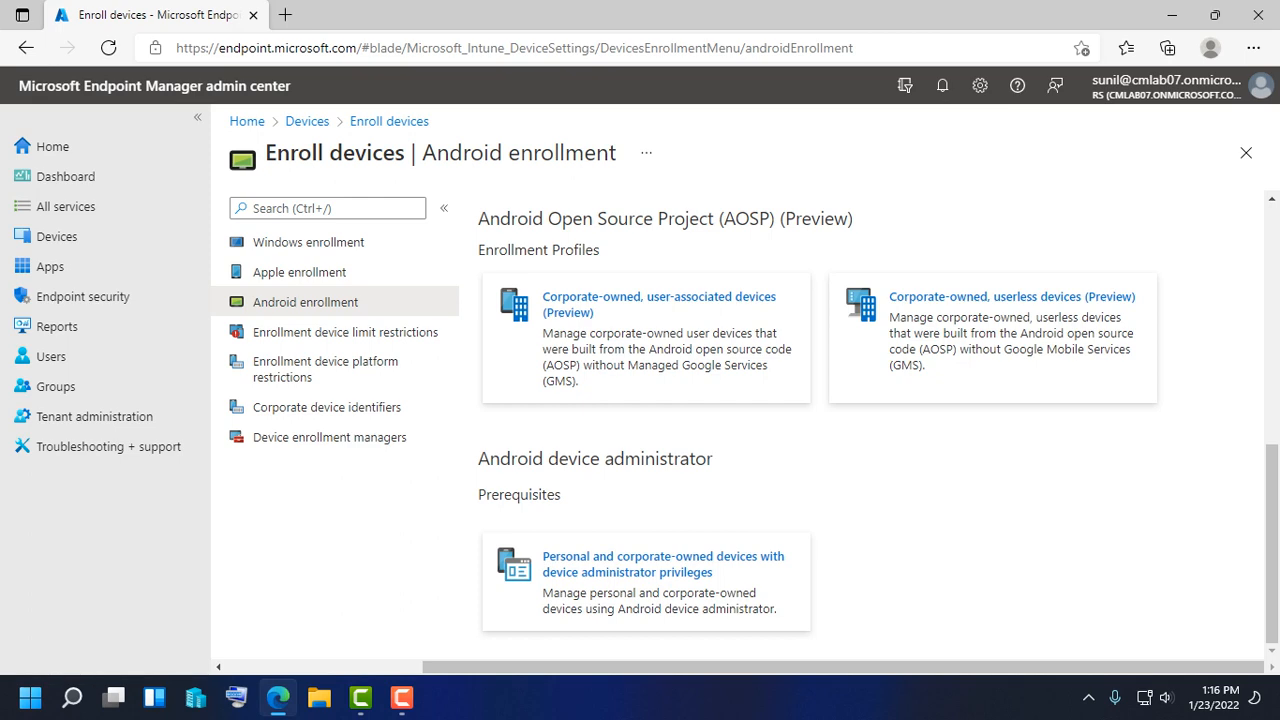
{"action": "scroll", "coordinate": [868, 425], "scroll_direction": "up", "scroll_amount": 6}
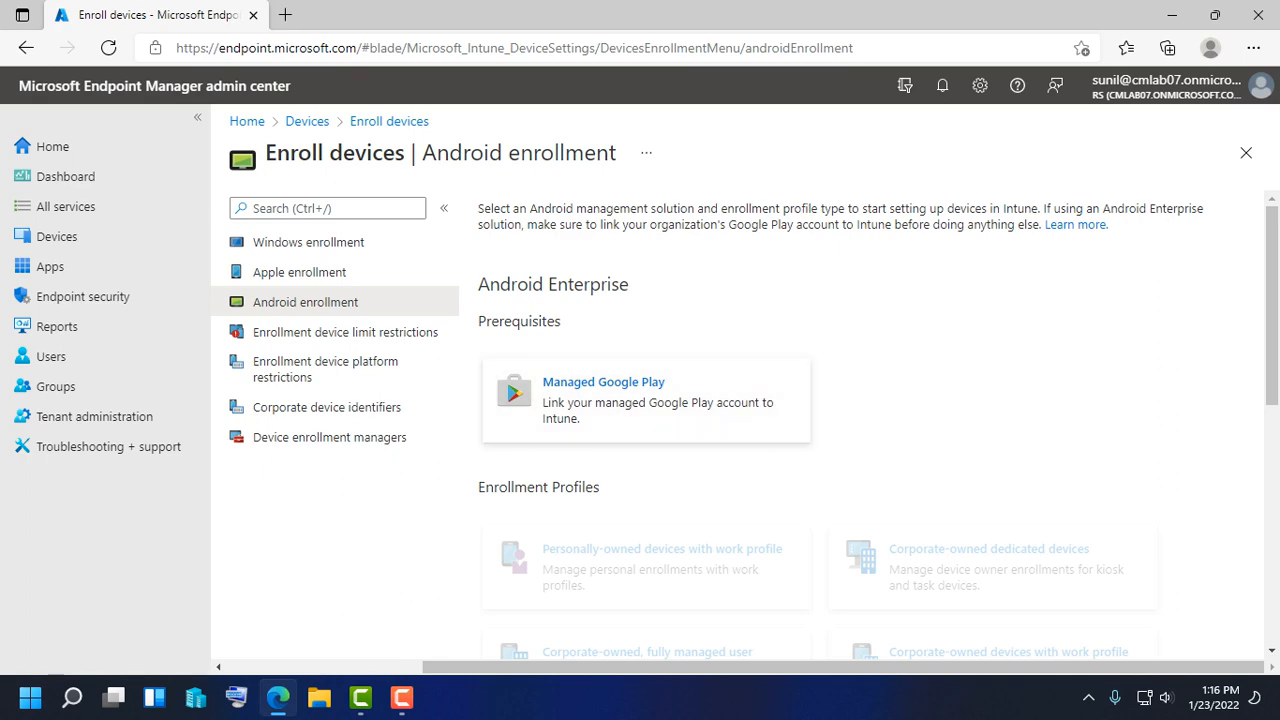
{"action": "scroll", "coordinate": [868, 430], "scroll_direction": "down", "scroll_amount": 4}
{"action": "scroll", "coordinate": [868, 425], "scroll_direction": "up", "scroll_amount": 5}
{"action": "scroll", "coordinate": [868, 430], "scroll_direction": "down", "scroll_amount": 4}
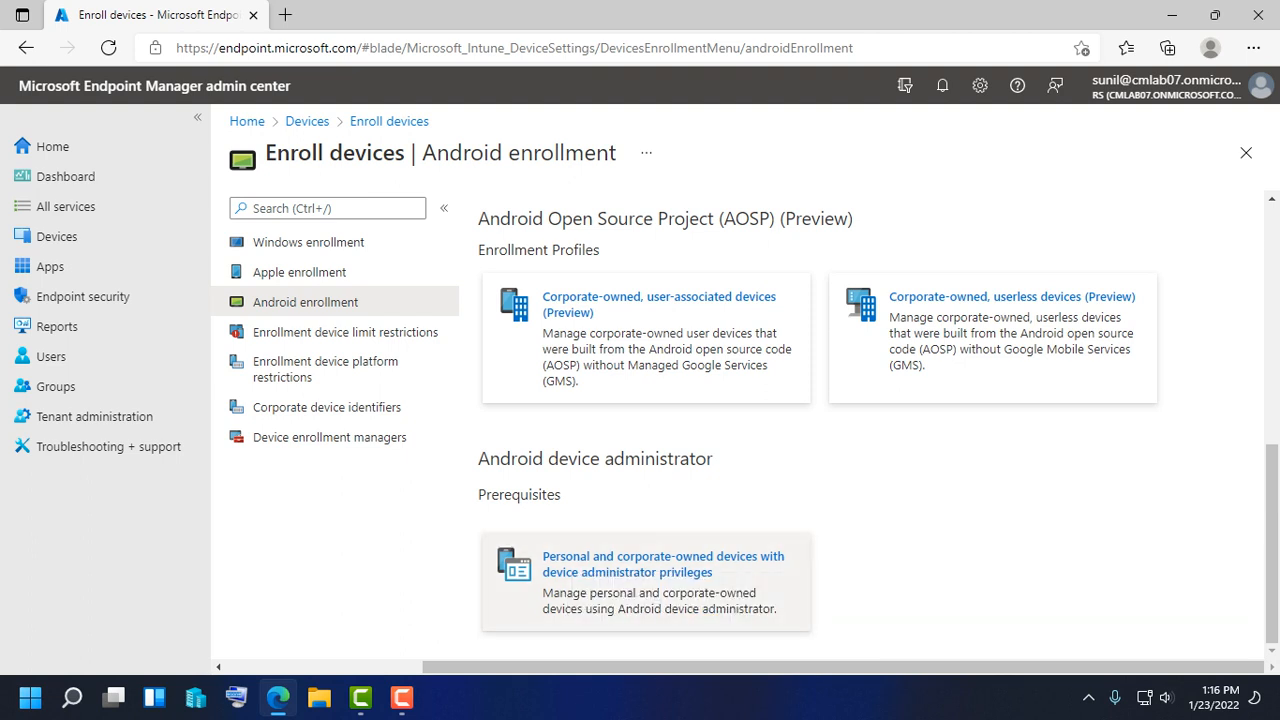
{"action": "scroll", "coordinate": [646, 537], "scroll_direction": "up", "scroll_amount": 2}
{"action": "scroll", "coordinate": [646, 537], "scroll_direction": "down", "scroll_amount": 2}
{"action": "scroll", "coordinate": [646, 537], "scroll_direction": "up", "scroll_amount": 3}
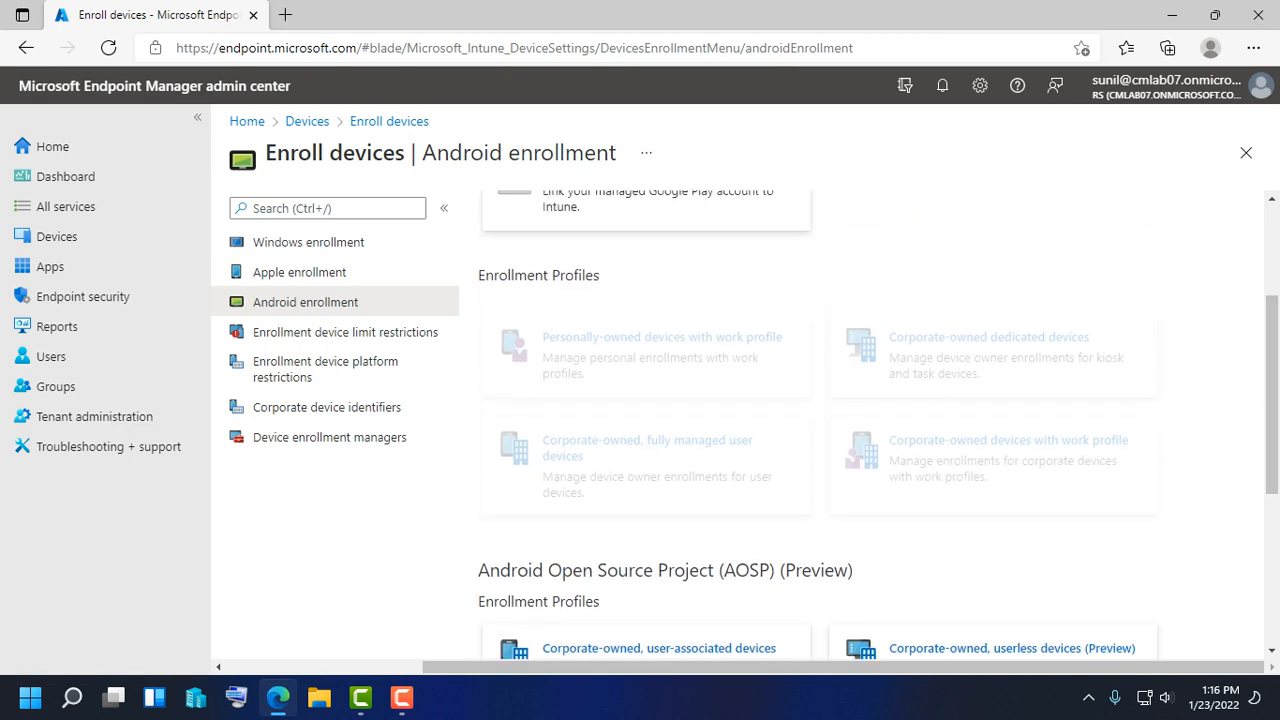
{"action": "scroll", "coordinate": [646, 537], "scroll_direction": "up", "scroll_amount": 2}
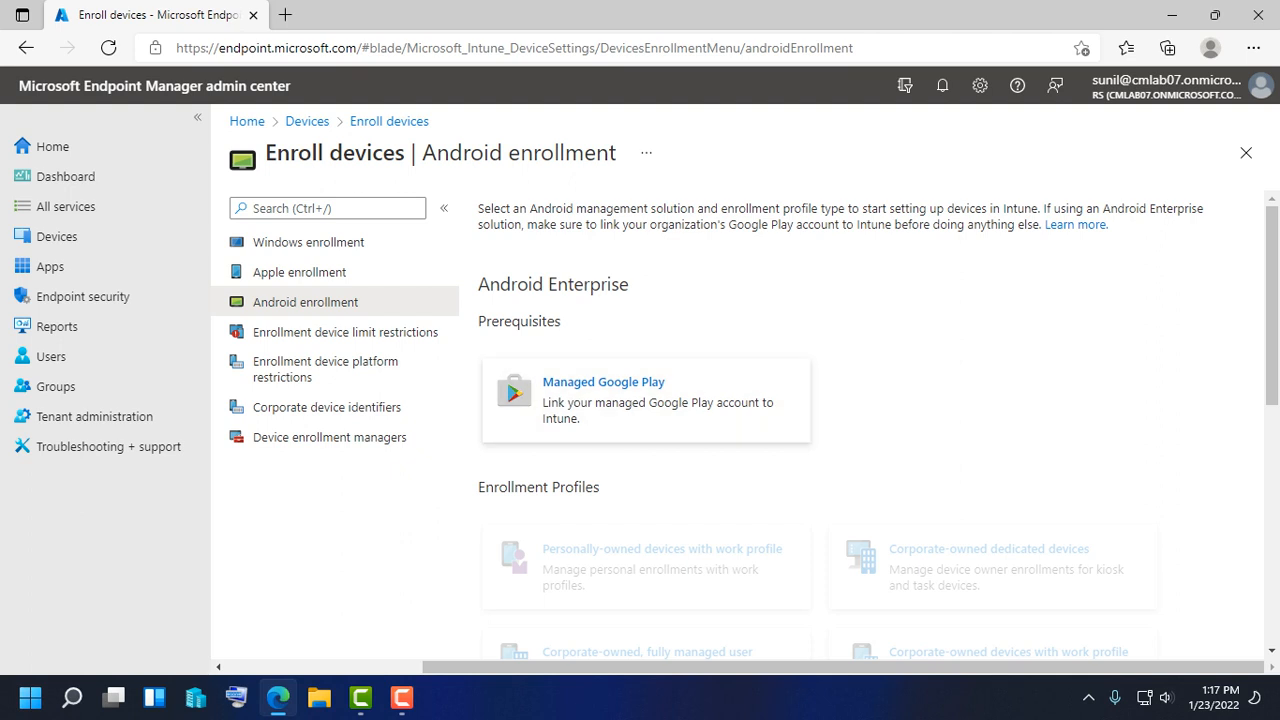
{"action": "scroll", "coordinate": [868, 427], "scroll_direction": "down", "scroll_amount": 1}
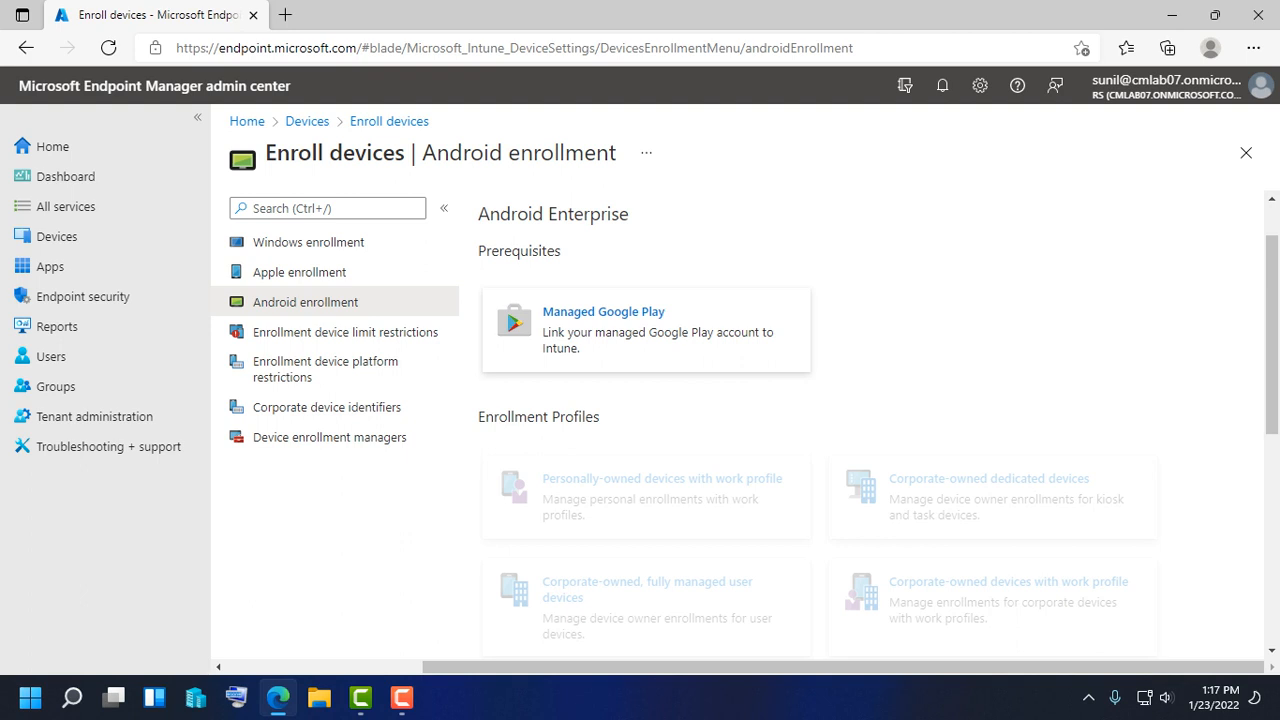
{"action": "scroll", "coordinate": [868, 430], "scroll_direction": "down", "scroll_amount": 5}
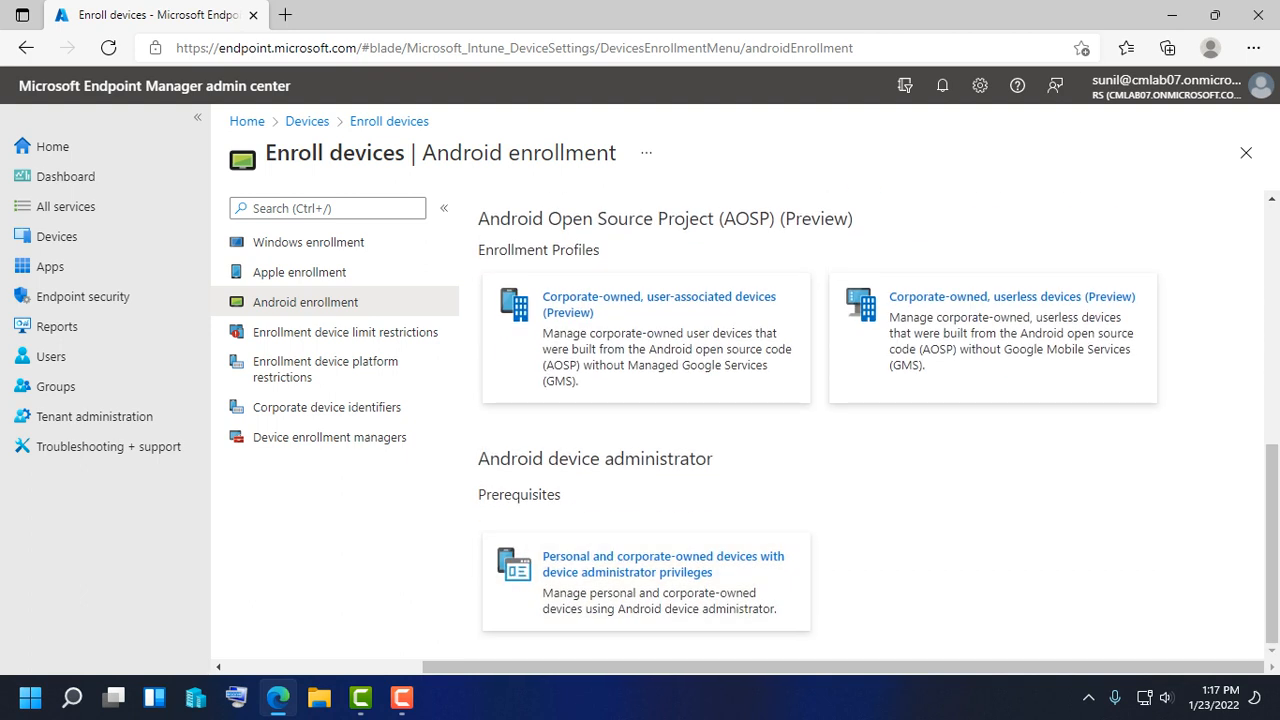
{"action": "scroll", "coordinate": [868, 430], "scroll_direction": "up", "scroll_amount": 4}
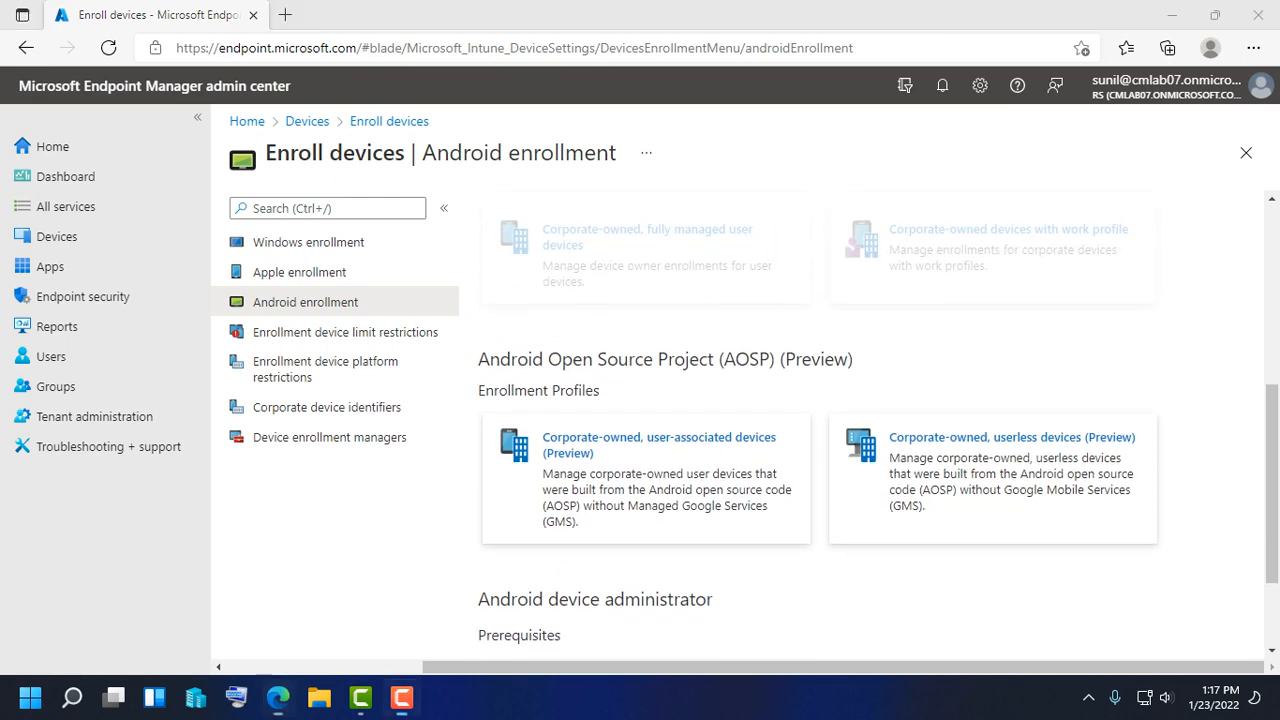
{"action": "scroll", "coordinate": [868, 430], "scroll_direction": "down", "scroll_amount": 2}
{"action": "scroll", "coordinate": [868, 430], "scroll_direction": "up", "scroll_amount": 2}
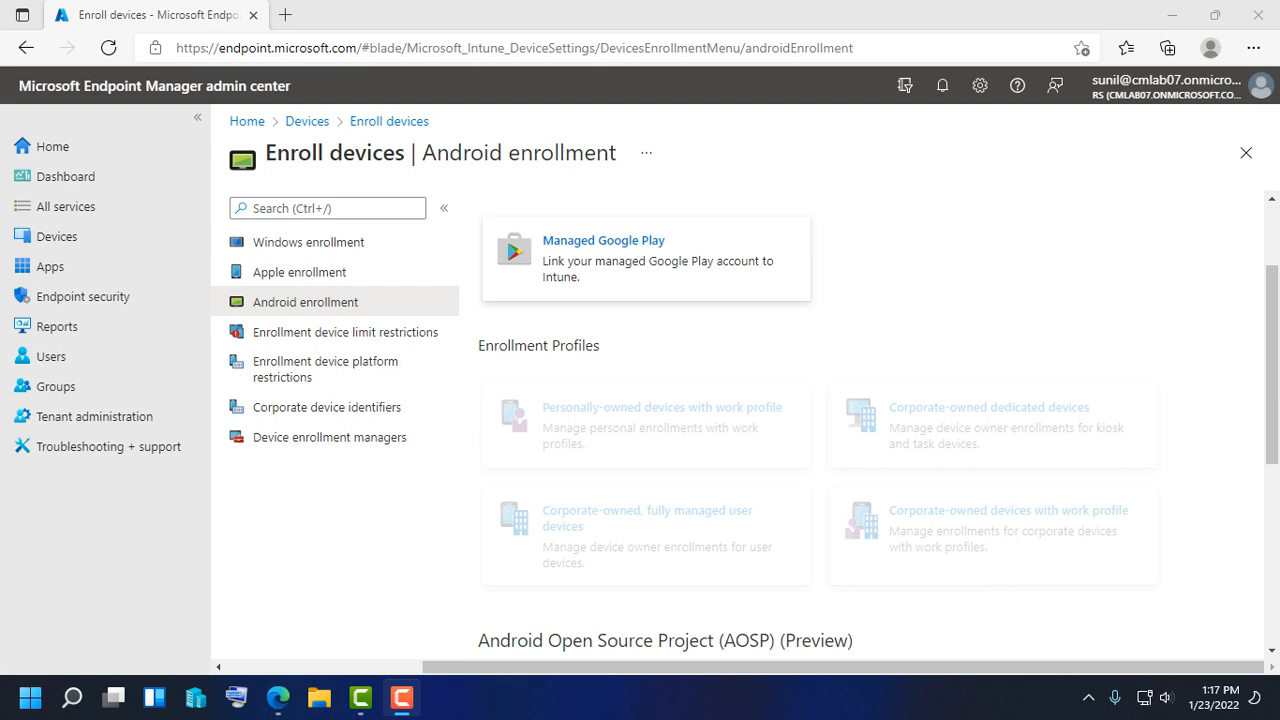
{"action": "scroll", "coordinate": [868, 430], "scroll_direction": "up", "scroll_amount": 2}
{"action": "scroll", "coordinate": [868, 430], "scroll_direction": "down", "scroll_amount": 2}
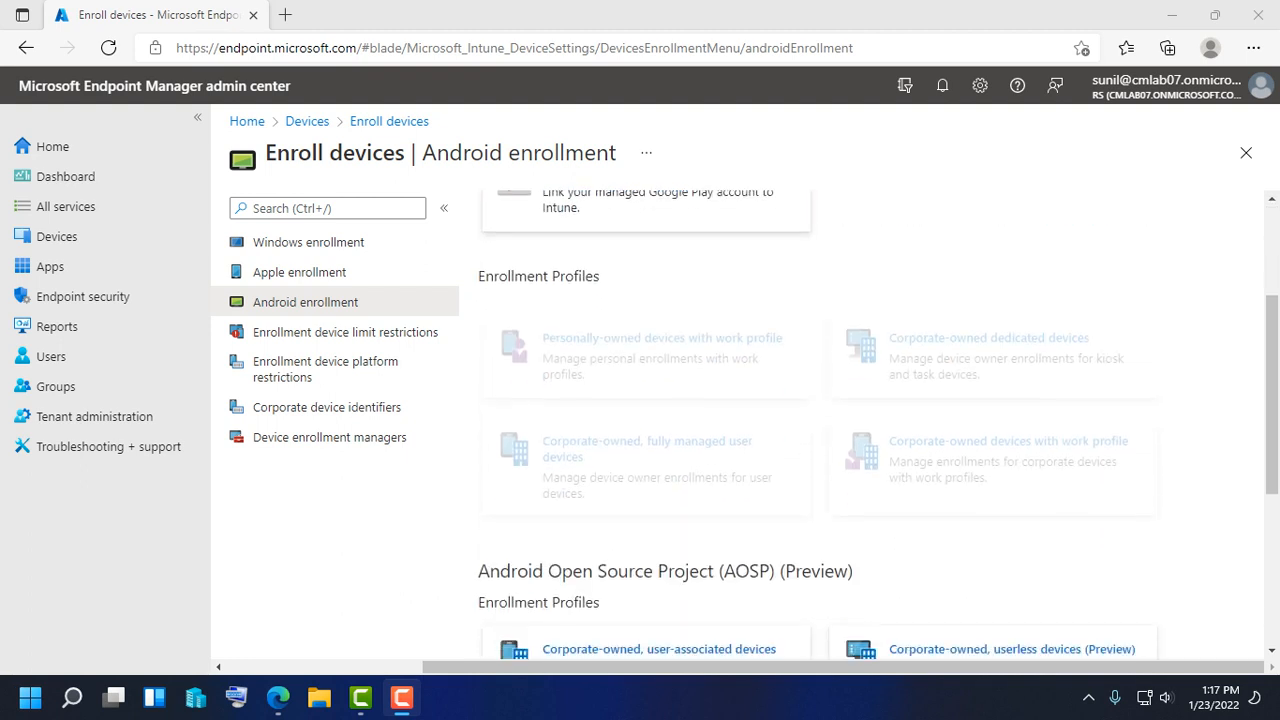
{"action": "scroll", "coordinate": [868, 430], "scroll_direction": "up", "scroll_amount": 2}
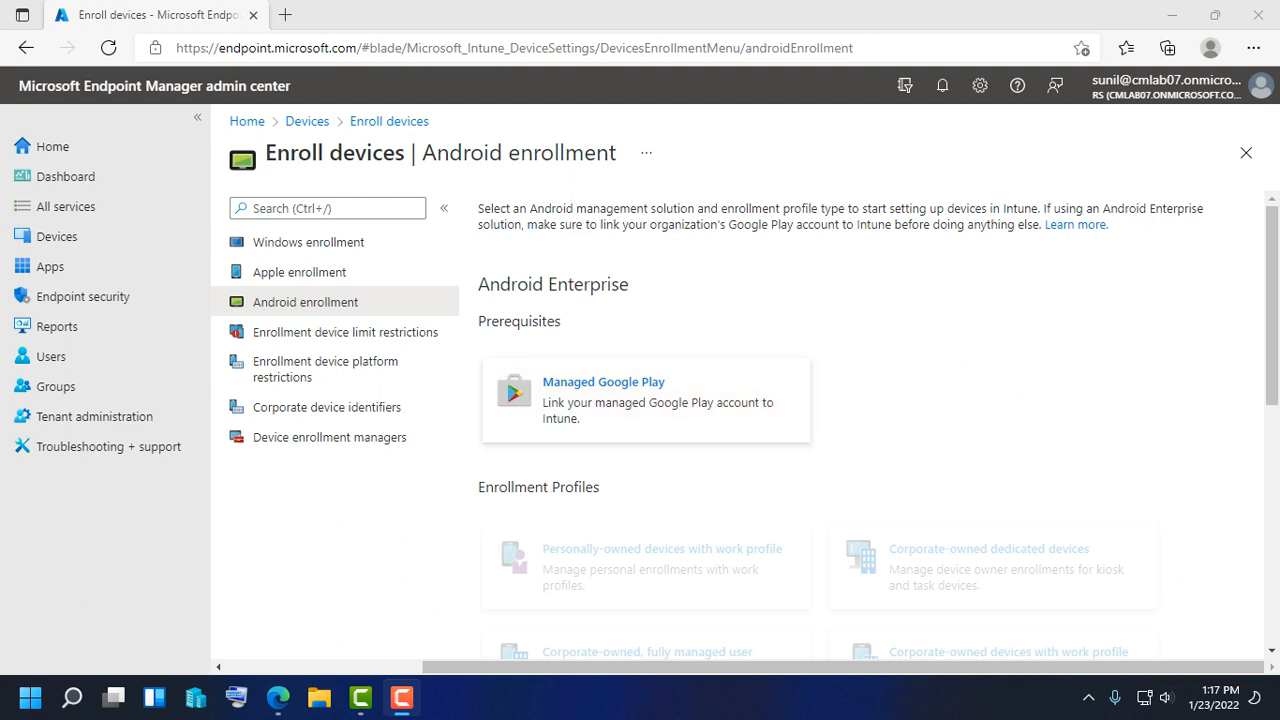
In the Managed Google Play setup, agree to share user and device information with Google and start the Google Play work sign-up
{"action": "left_click", "coordinate": [646, 400]}
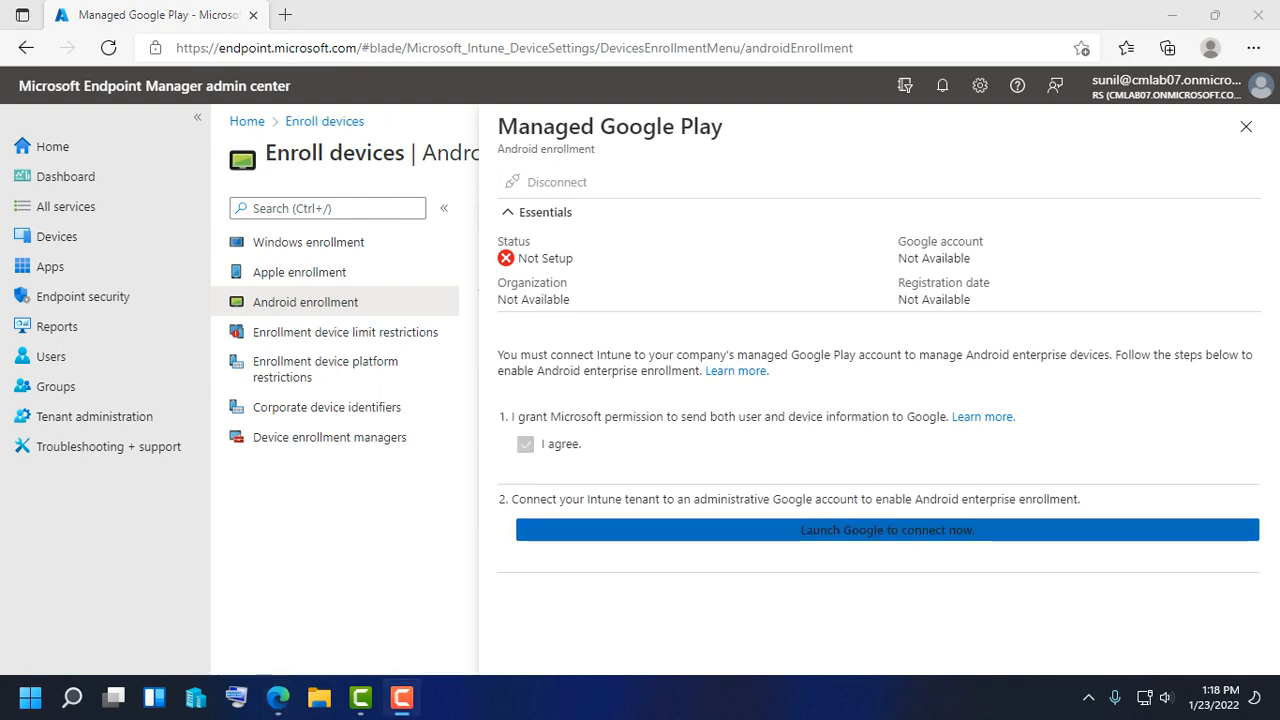
{"action": "left_click", "coordinate": [887, 529]}
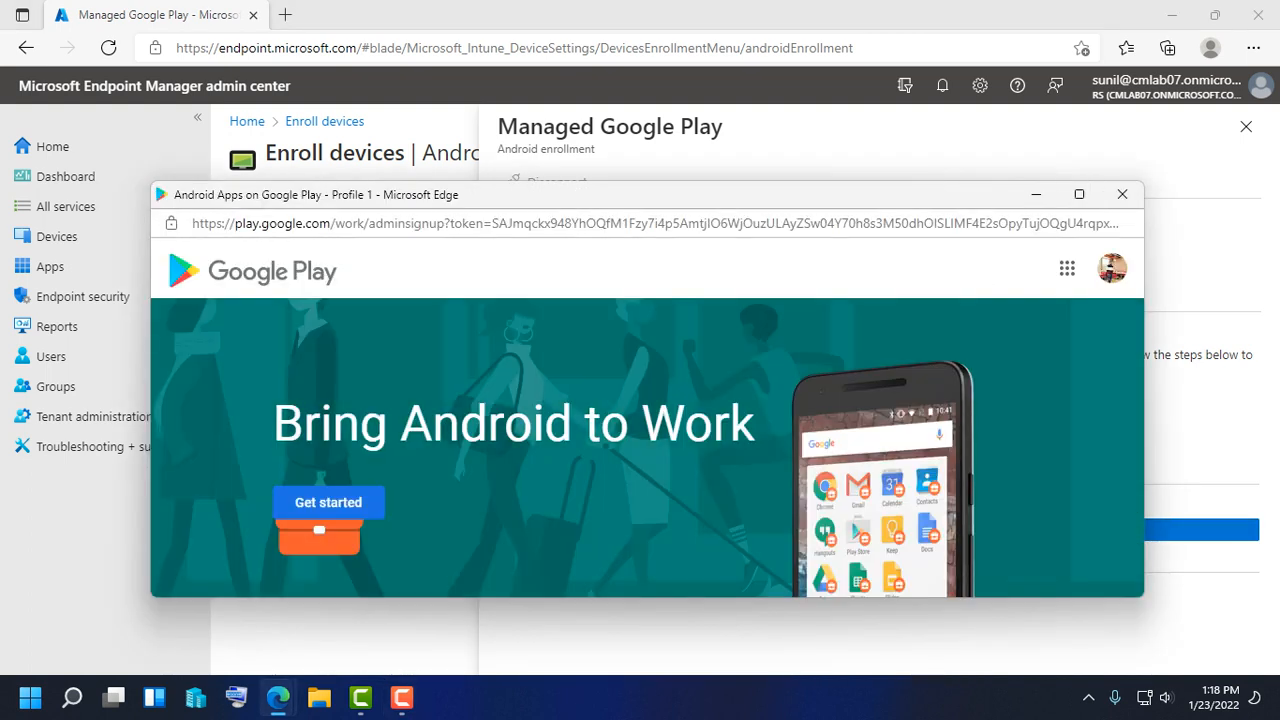
{"action": "left_click", "coordinate": [328, 502]}
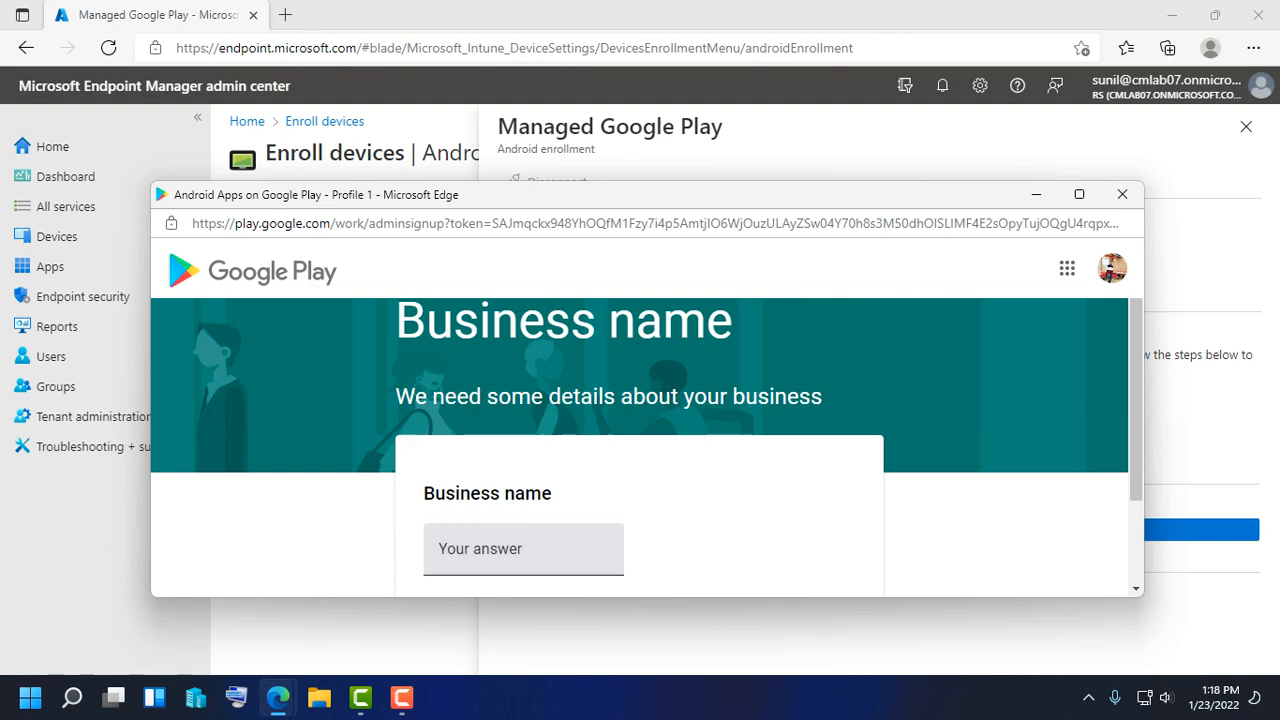
Maximize the Google Play sign-up window and submit CMLAB as the business name
{"action": "left_click", "coordinate": [1079, 194]}
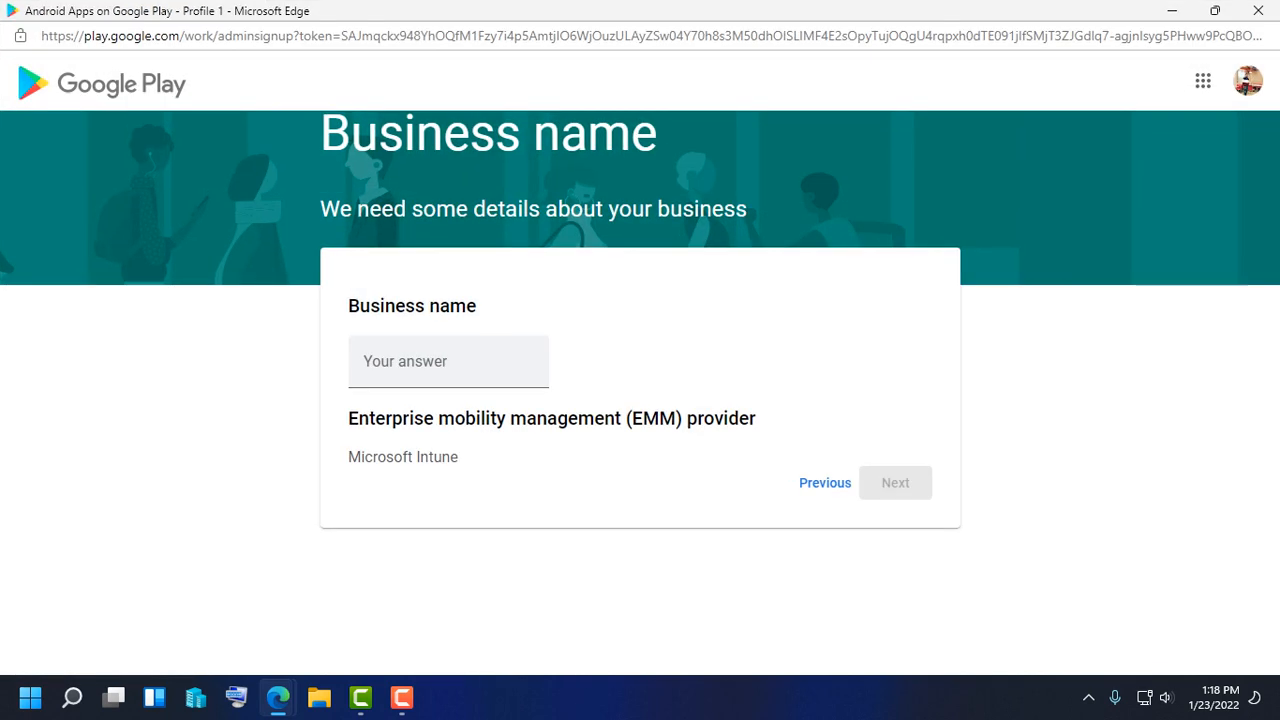
{"action": "left_click", "coordinate": [402, 698]}
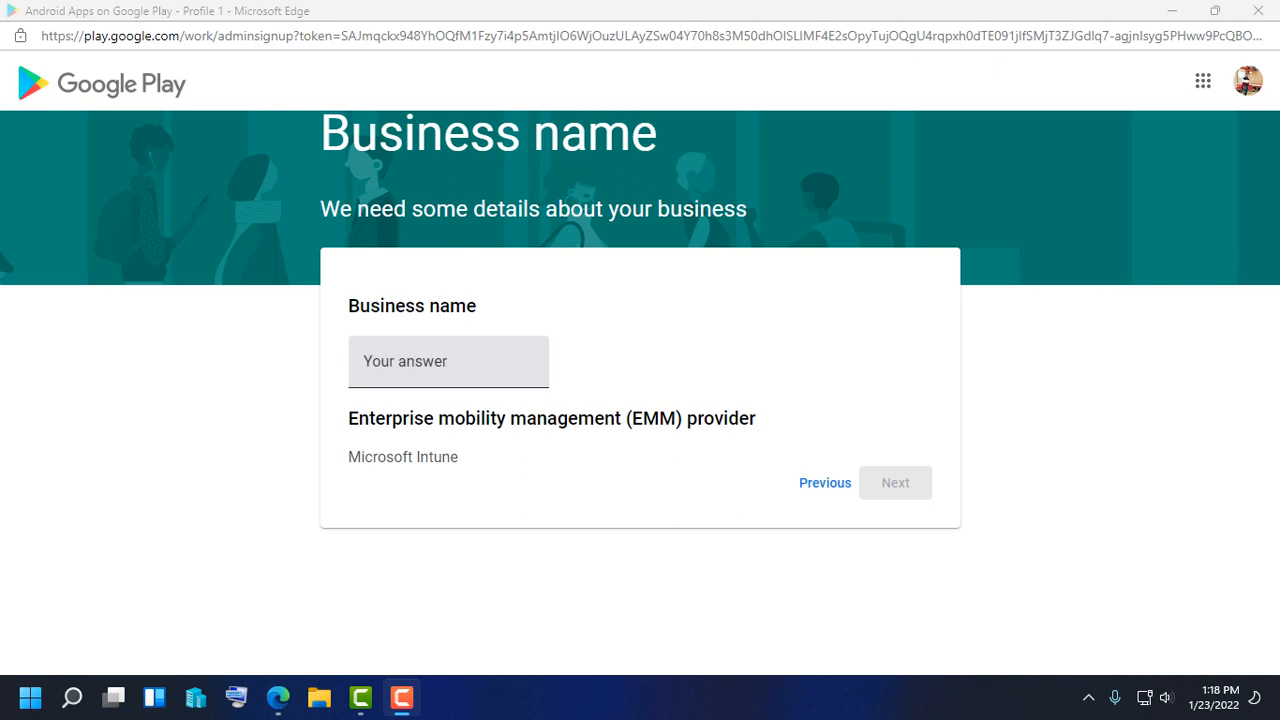
{"action": "left_click", "coordinate": [448, 362]}
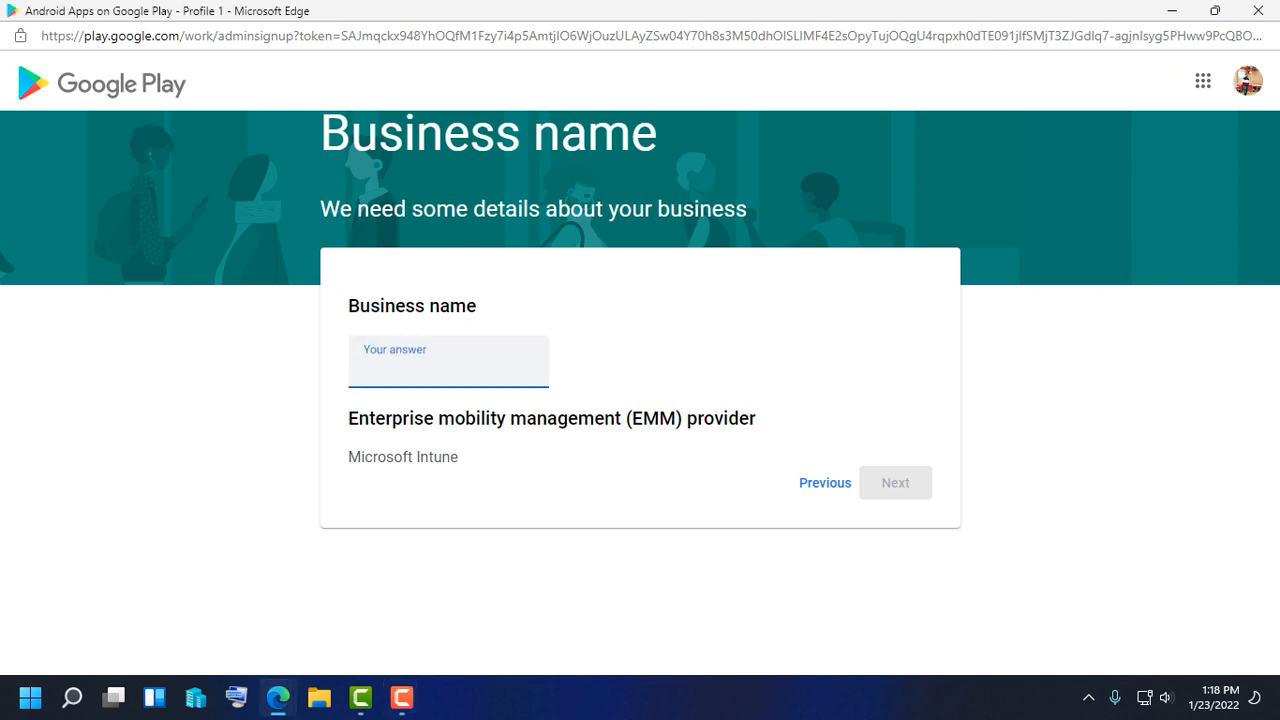
{"action": "type", "text": "CA"}
{"action": "key", "text": "BackSpace"}
{"action": "type", "text": "MLAB"}
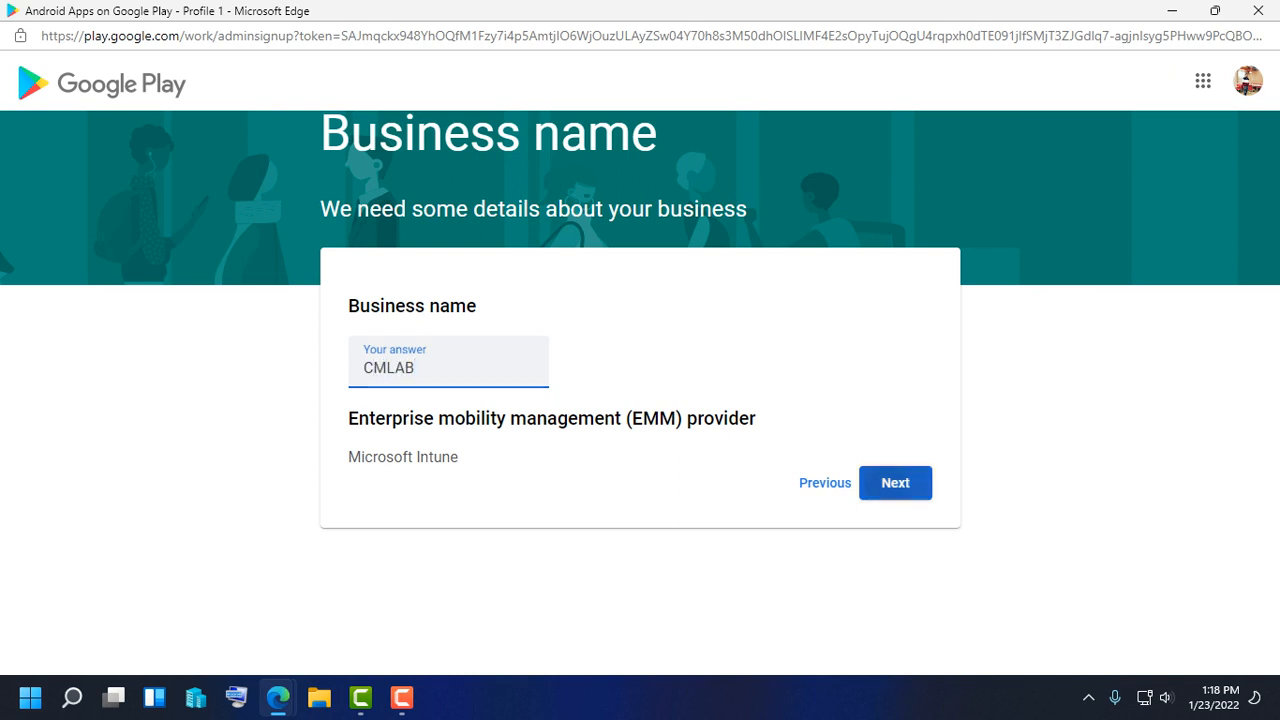
{"action": "left_click", "coordinate": [895, 483]}
Fill in the Data Protection Officer's name and email from the saved contact info, and replace the phone number with a placeholder number
{"action": "left_click", "coordinate": [444, 514]}
{"action": "left_click", "coordinate": [450, 390]}
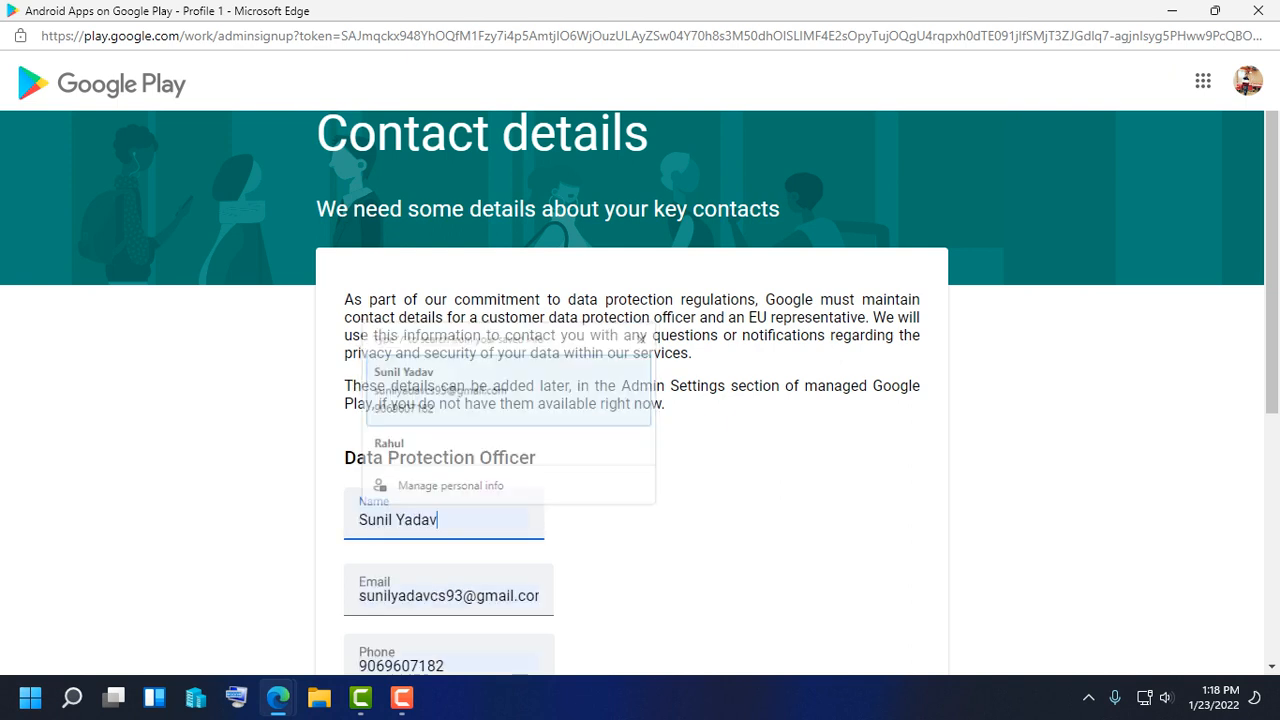
{"action": "scroll", "coordinate": [450, 390], "scroll_direction": "down", "scroll_amount": 3}
{"action": "double_click", "coordinate": [430, 386]}
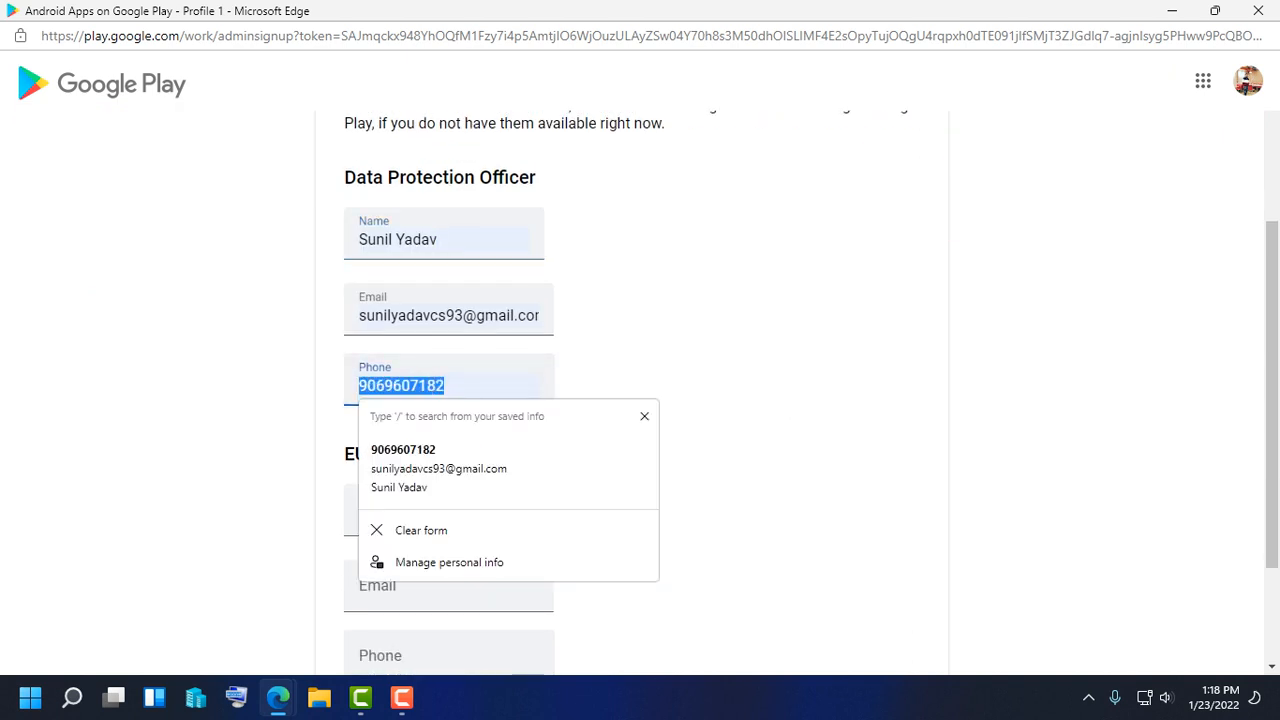
{"action": "key", "text": "BackSpace"}
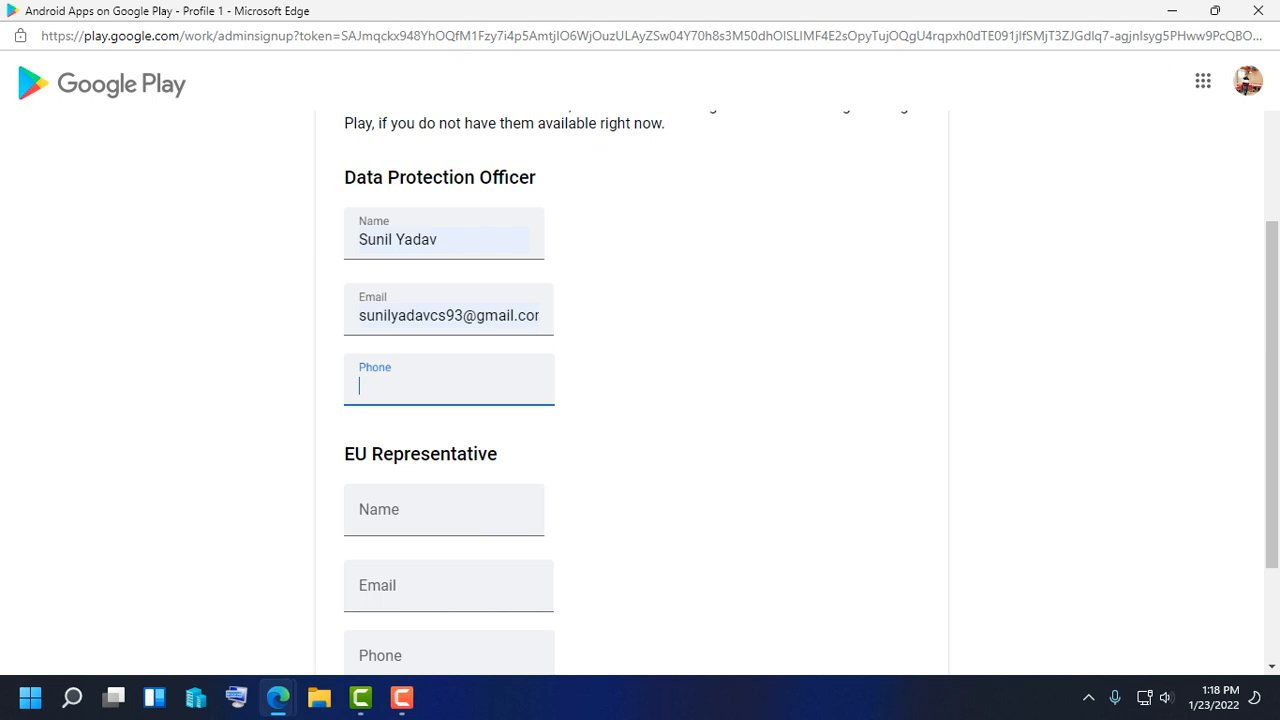
{"action": "type", "text": "99"}
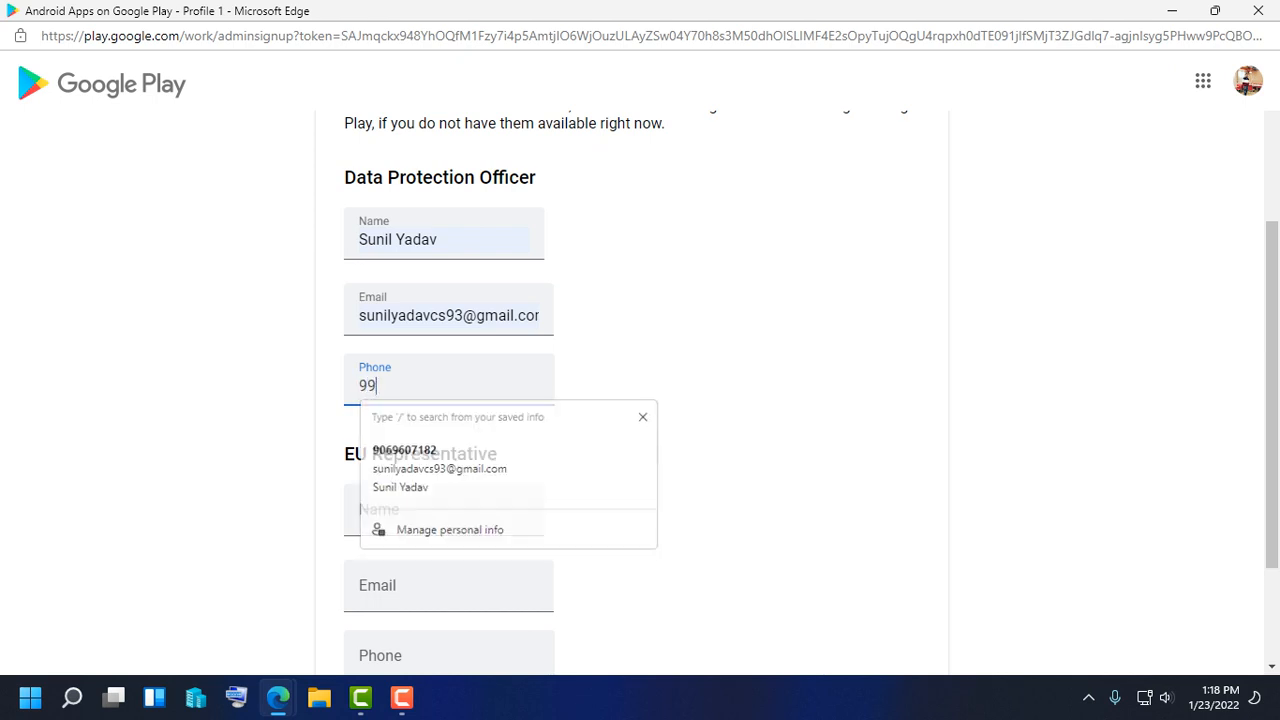
{"action": "type", "text": "999999"}
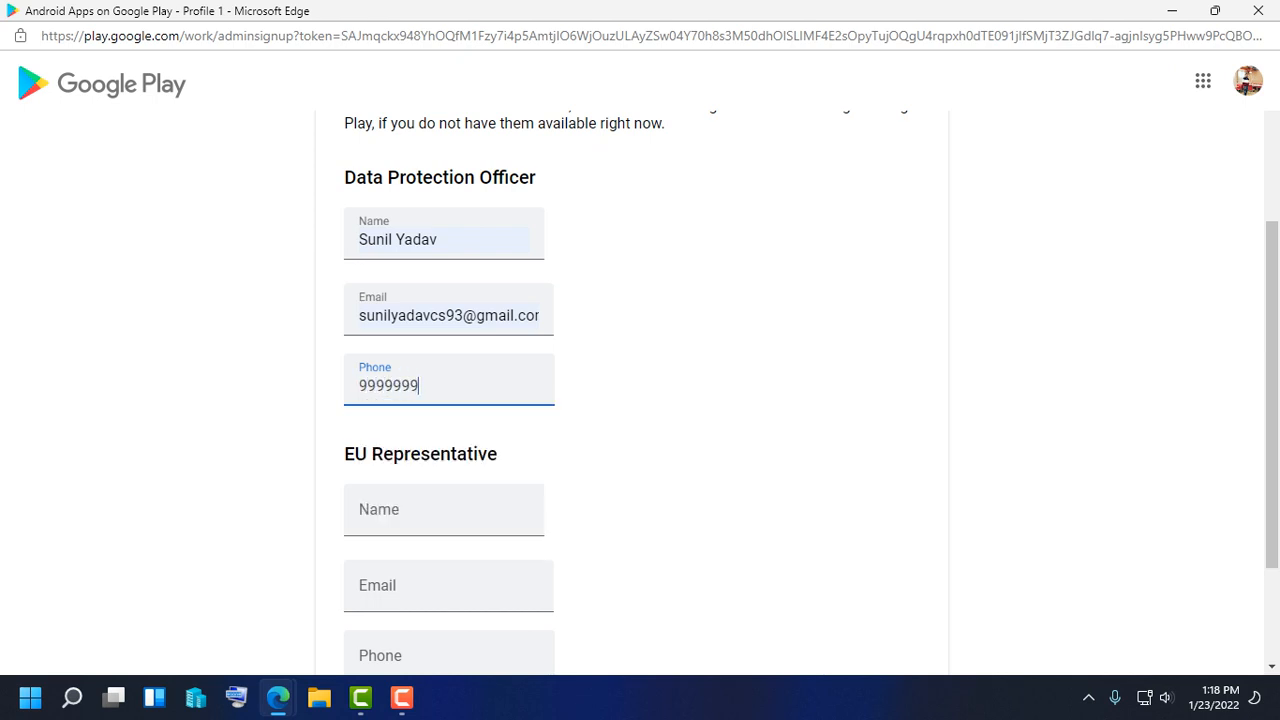
{"action": "type", "text": "99"}
Enter CMLAB as the EU Representative's name, without using the saved contact info
{"action": "left_click", "coordinate": [444, 512]}
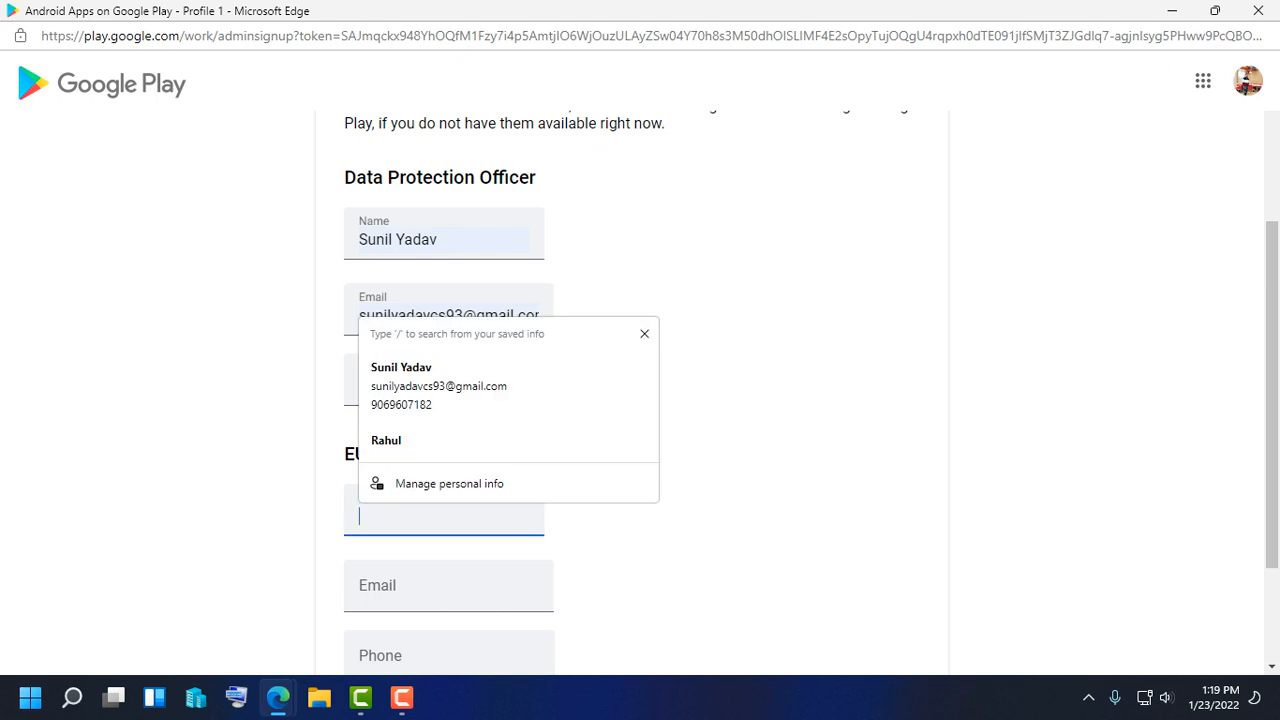
{"action": "left_click", "coordinate": [752, 362]}
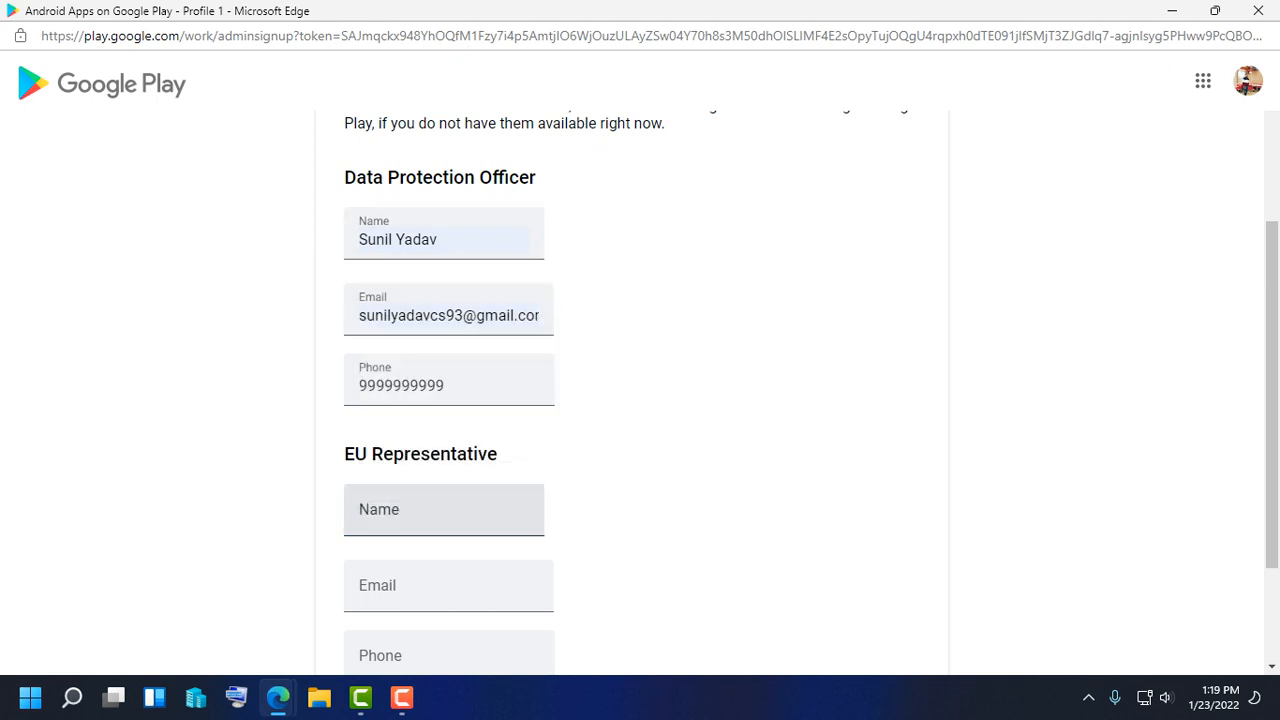
{"action": "left_click", "coordinate": [444, 512]}
{"action": "type", "text": "CM"}
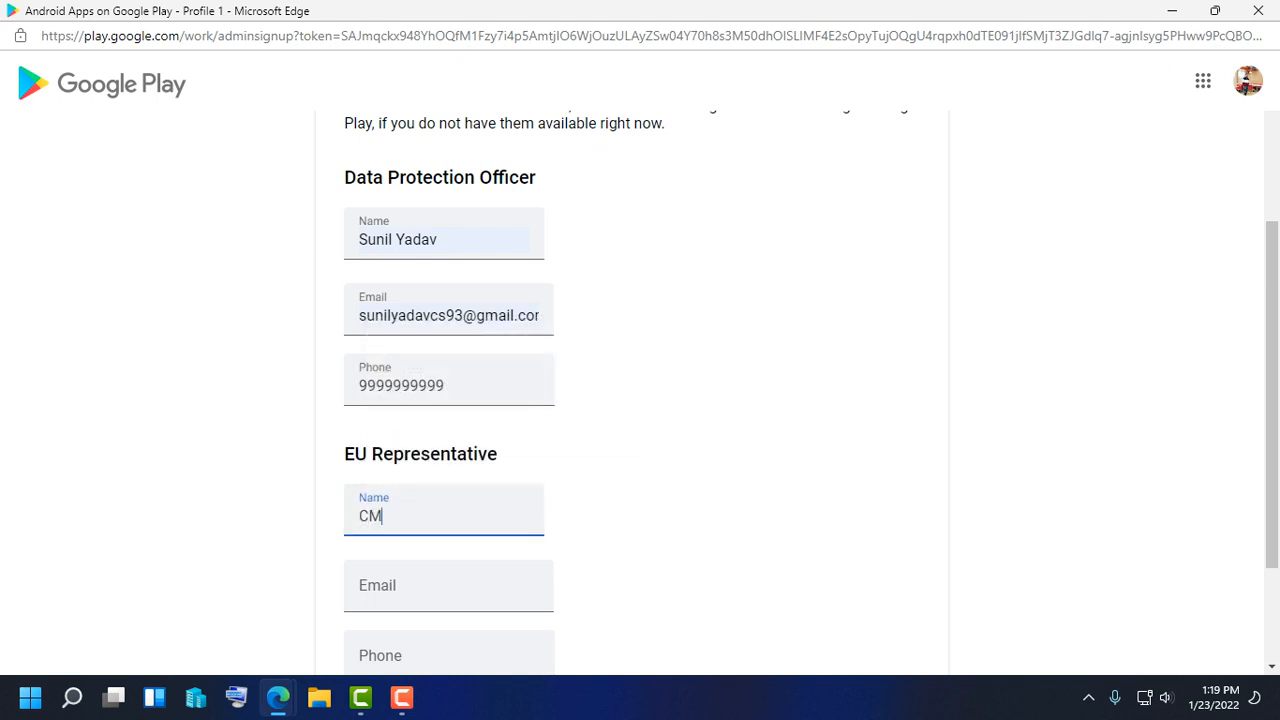
{"action": "type", "text": "LAB"}
{"action": "key", "text": "Tab"}
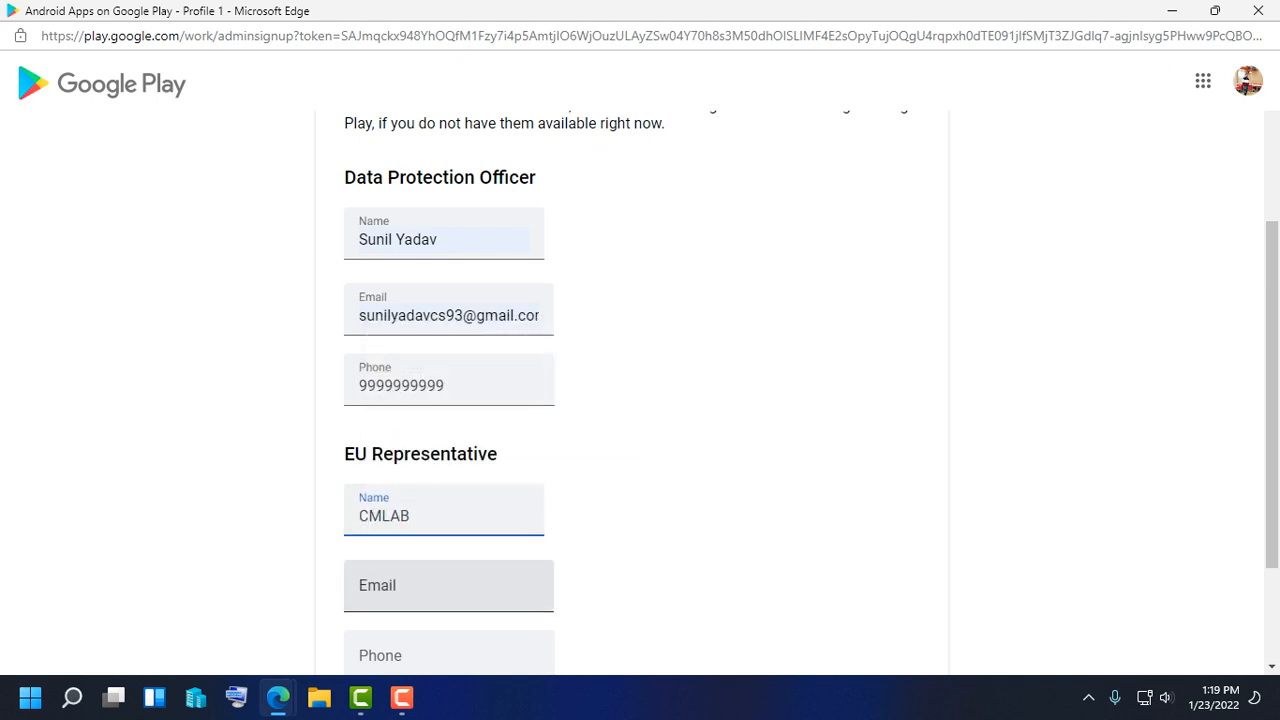
{"action": "key", "text": "Down"}
{"action": "key", "text": "Down"}
{"action": "key", "text": "Down"}
{"action": "key", "text": "Up"}
{"action": "key", "text": "Up"}
{"action": "key", "text": "Return"}
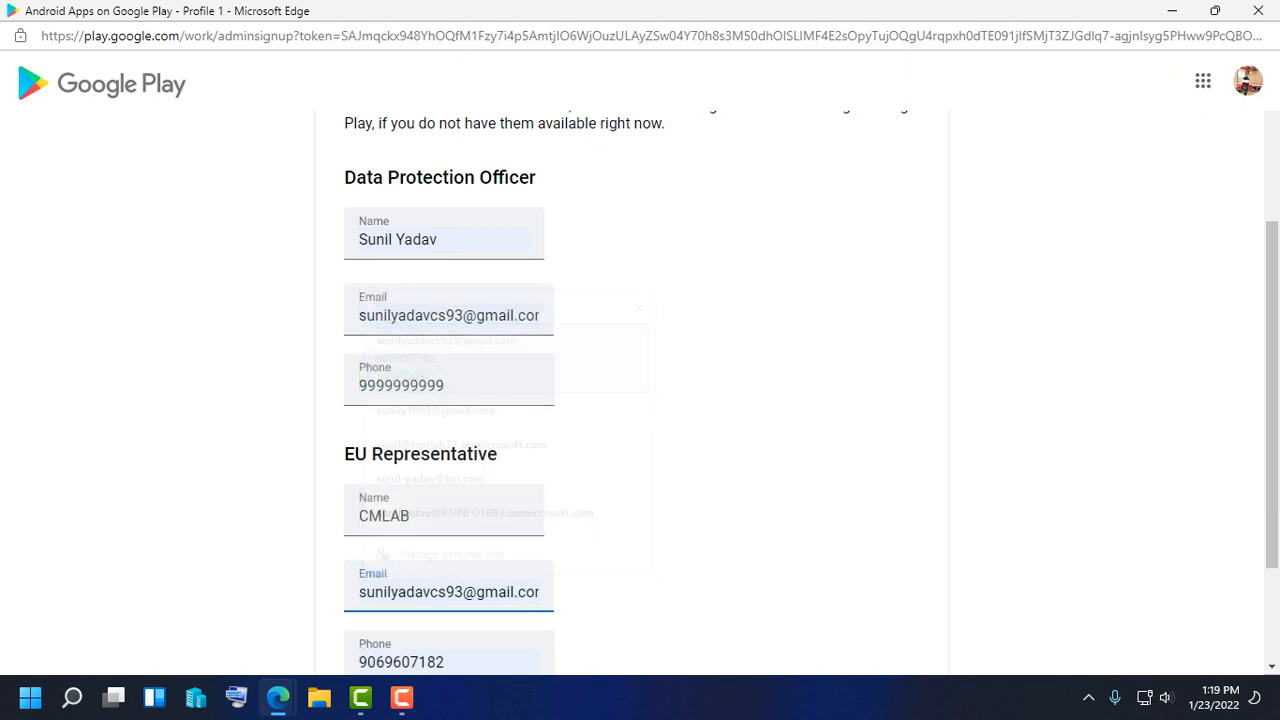
{"action": "scroll", "coordinate": [640, 400], "scroll_direction": "down", "scroll_amount": 2}
{"action": "left_click_drag", "start_coordinate": [450, 501], "coordinate": [350, 501]}
{"action": "key", "text": "BackSpace"}
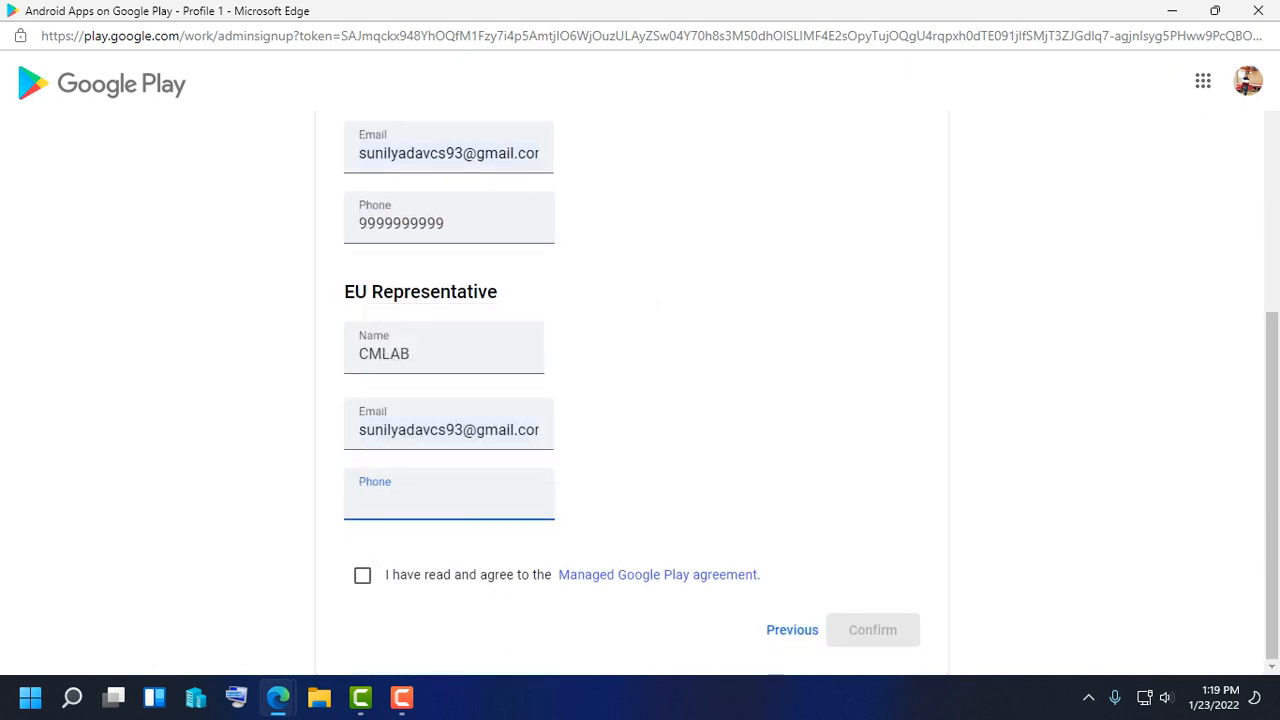
{"action": "type", "text": "9999999999"}
Accept the Managed Google Play agreement, confirm the contact details and complete the registration
{"action": "key", "text": "Tab"}
{"action": "key", "text": "space"}
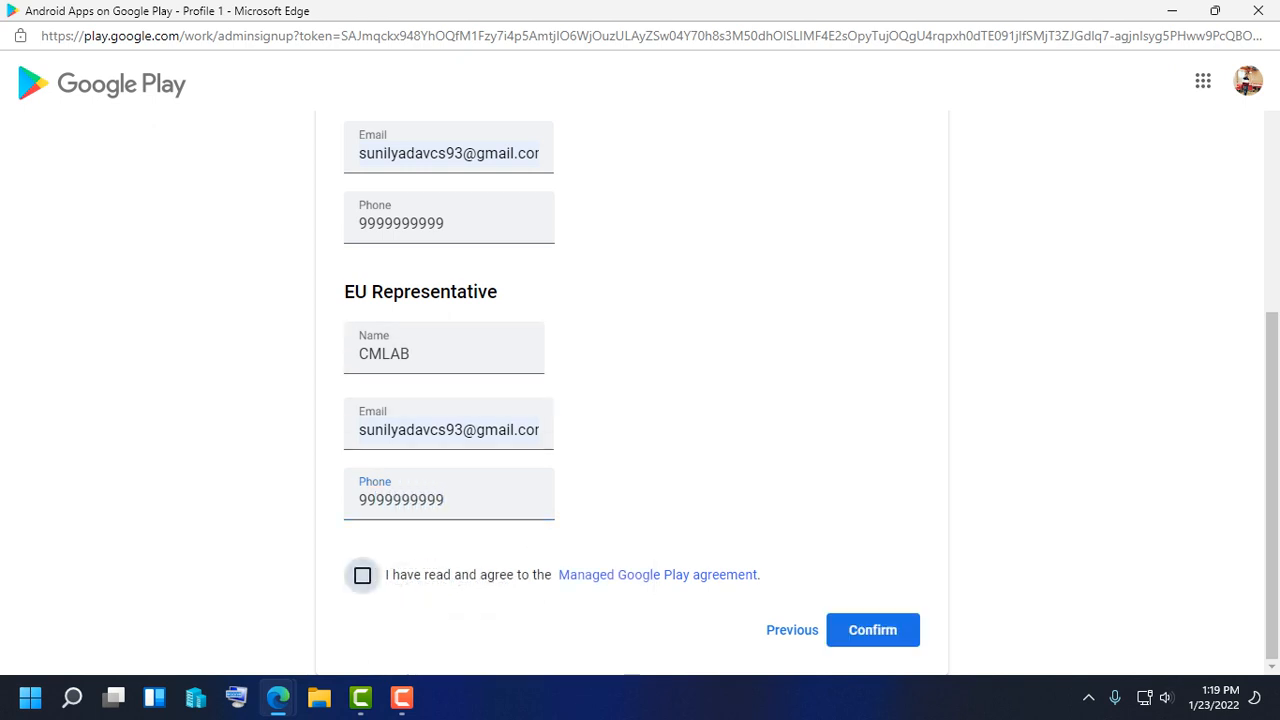
{"action": "left_click", "coordinate": [873, 630]}
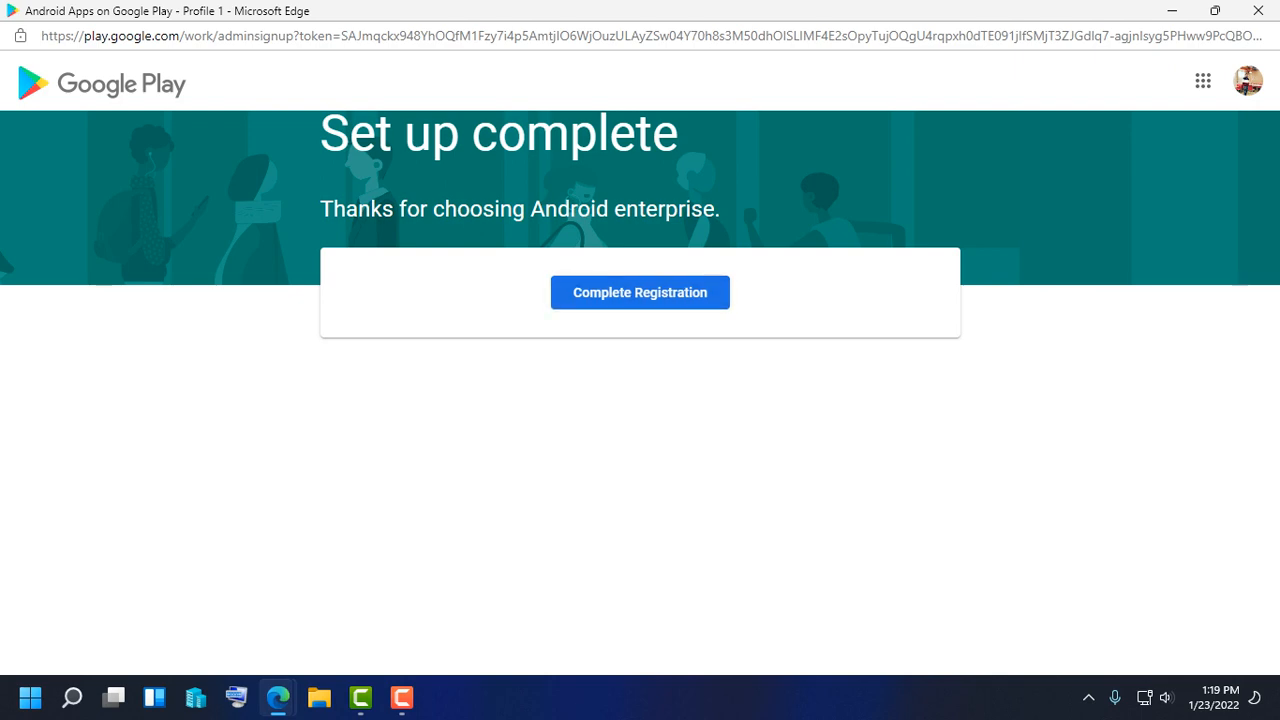
{"action": "left_click", "coordinate": [640, 293]}
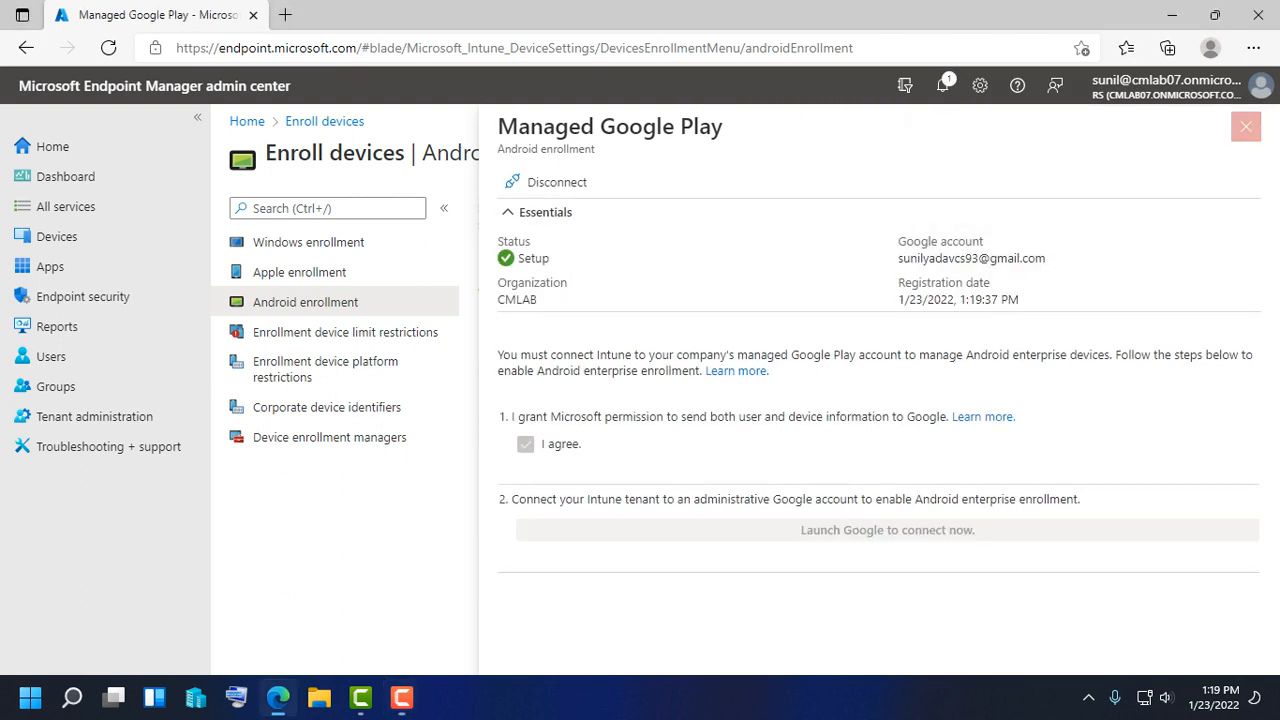
Check the notification about the Managed Google Play configuration and review the connection's status, organization and Google account
{"action": "left_click", "coordinate": [942, 85]}
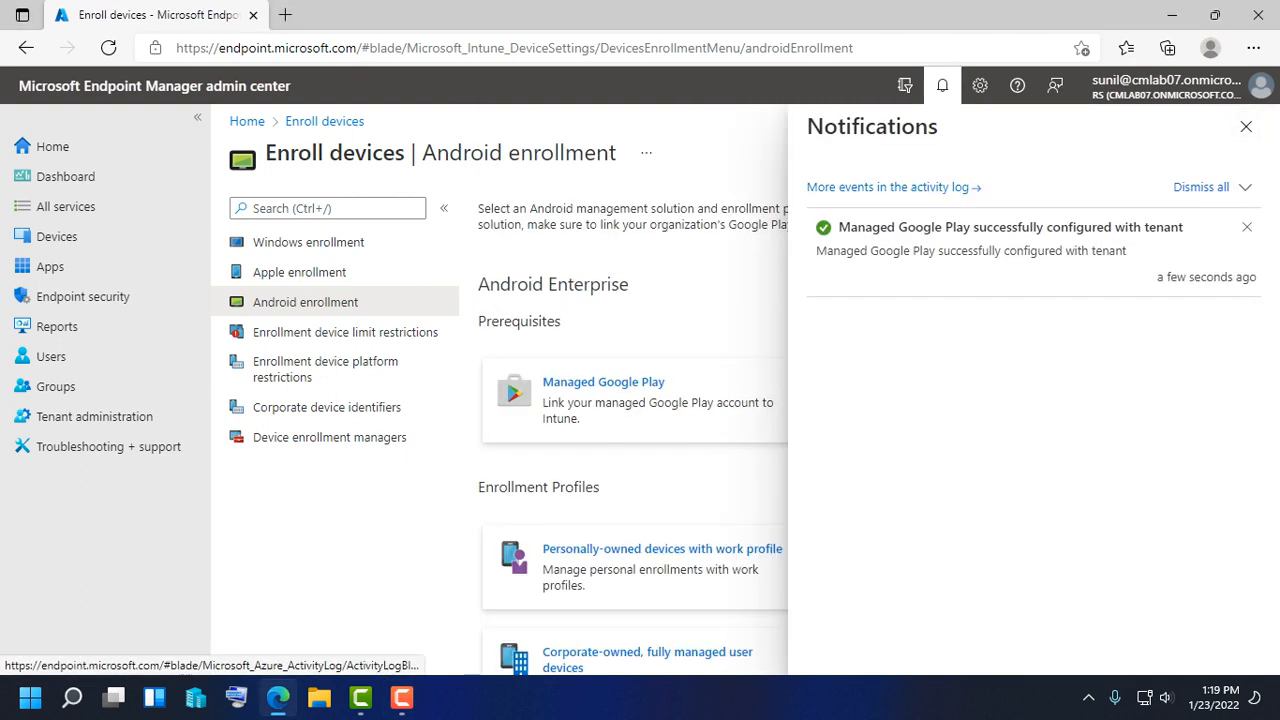
{"action": "left_click", "coordinate": [1246, 126]}
{"action": "left_click", "coordinate": [603, 382]}
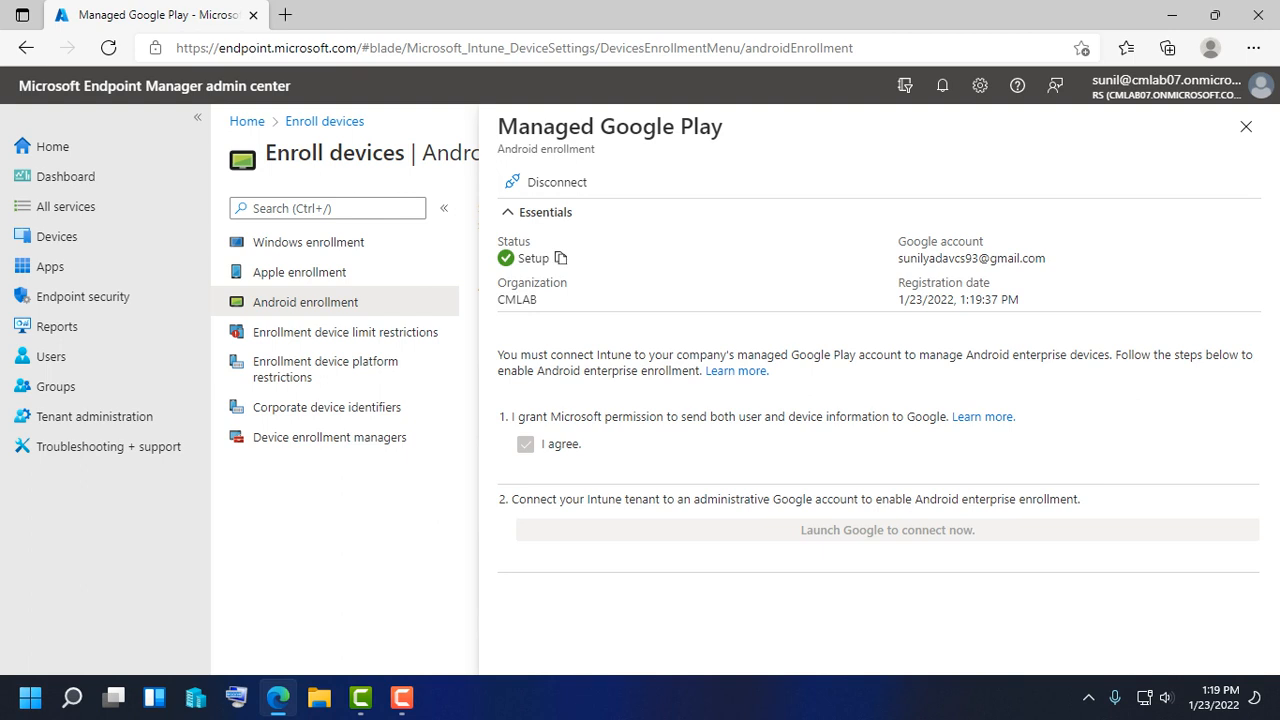
{"action": "left_click_drag", "start_coordinate": [898, 258], "coordinate": [1036, 258]}
{"action": "left_click", "coordinate": [1060, 320]}
{"action": "left_click", "coordinate": [300, 272]}
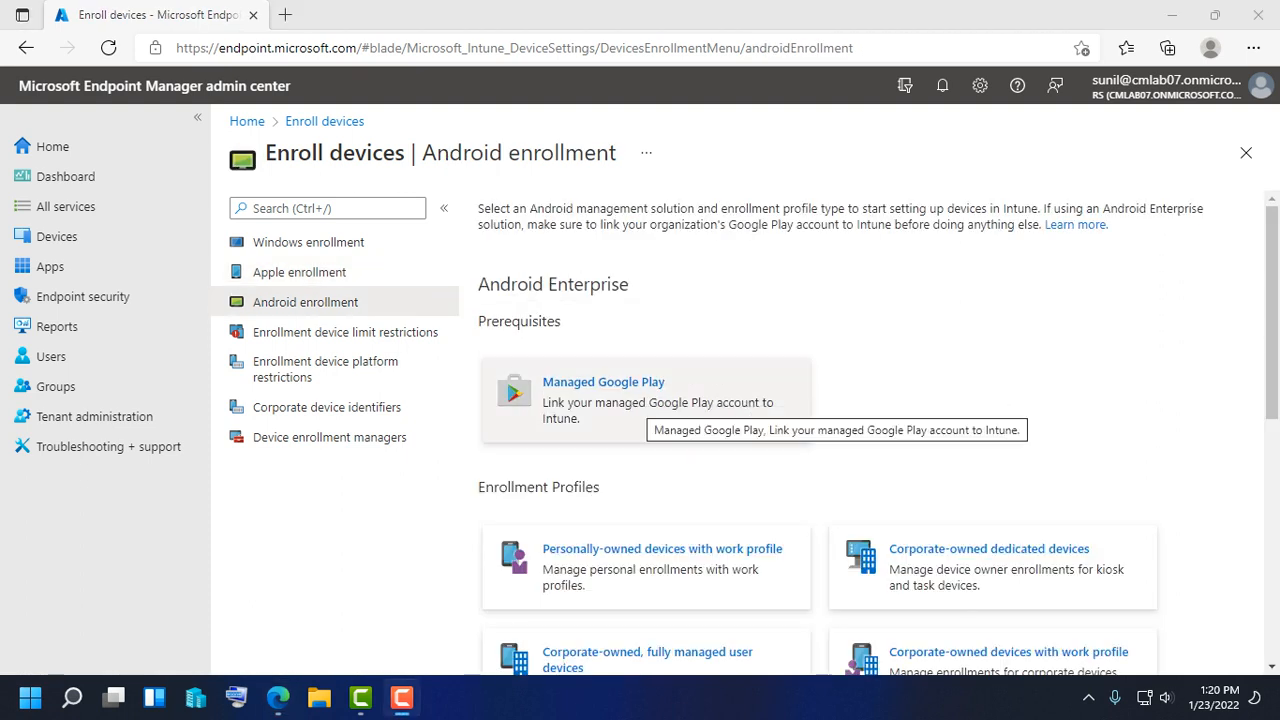
{"action": "left_click", "coordinate": [645, 405]}
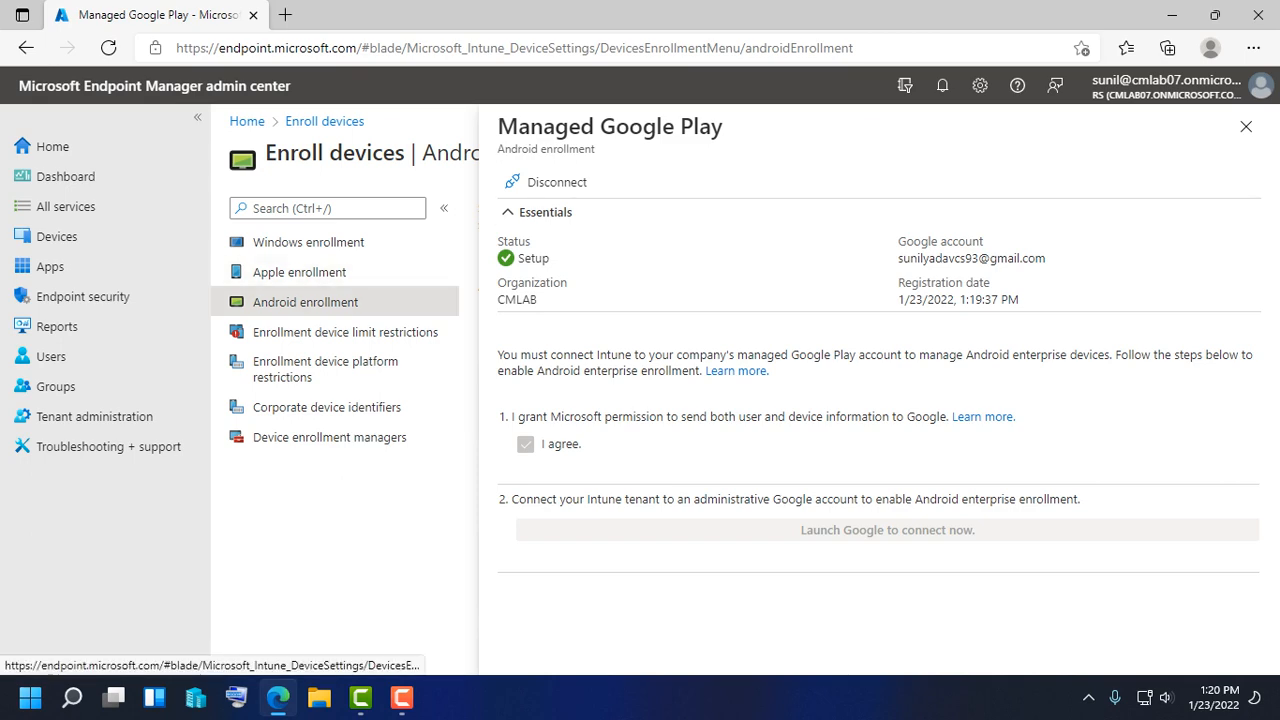
{"action": "left_click", "coordinate": [299, 272]}
{"action": "left_click", "coordinate": [305, 302]}
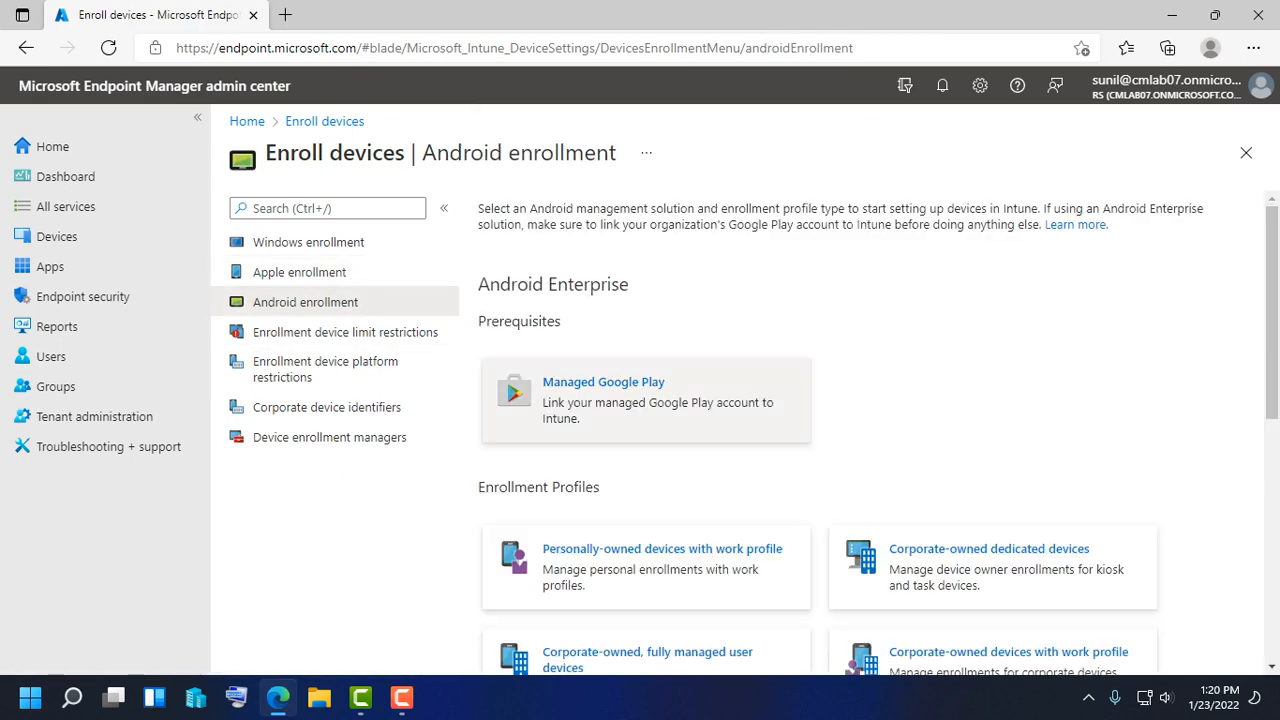
Look over the Android Enterprise enrollment profiles for personally-owned, dedicated, fully managed and corporate-owned work profile devices
{"action": "scroll", "coordinate": [860, 430], "scroll_direction": "down", "scroll_amount": 3}
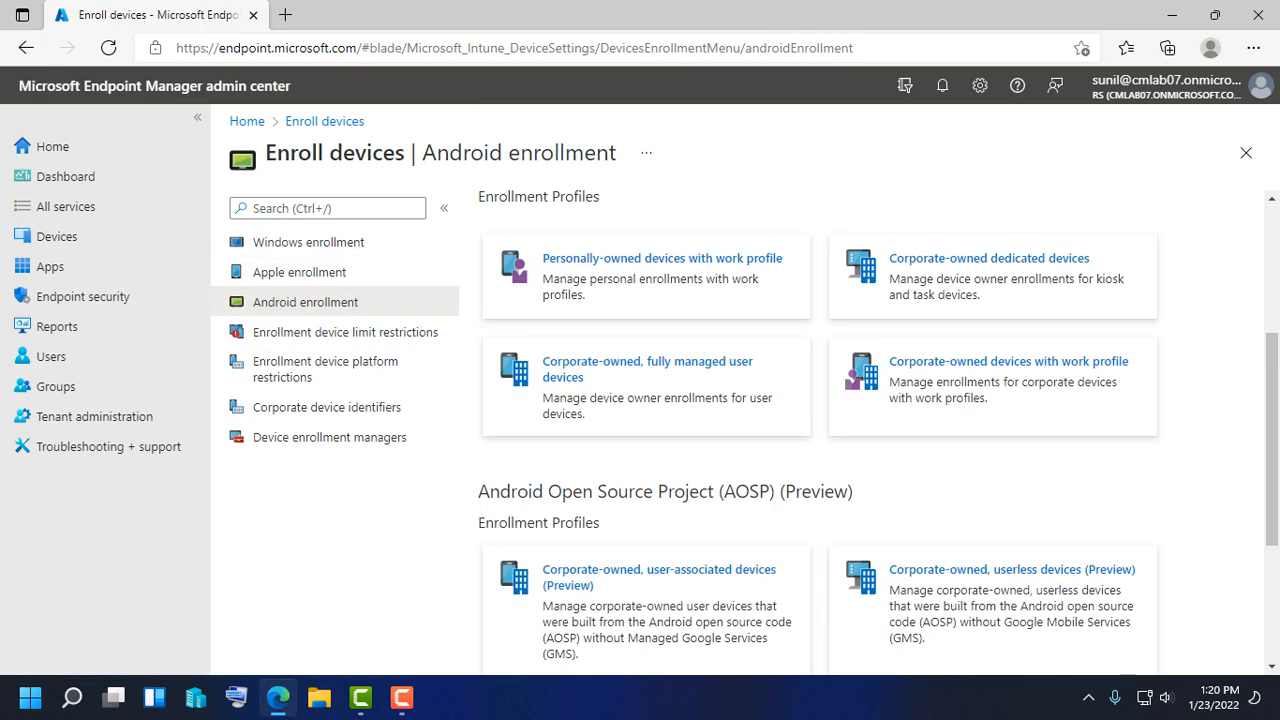
{"action": "scroll", "coordinate": [645, 285], "scroll_direction": "up", "scroll_amount": 2}
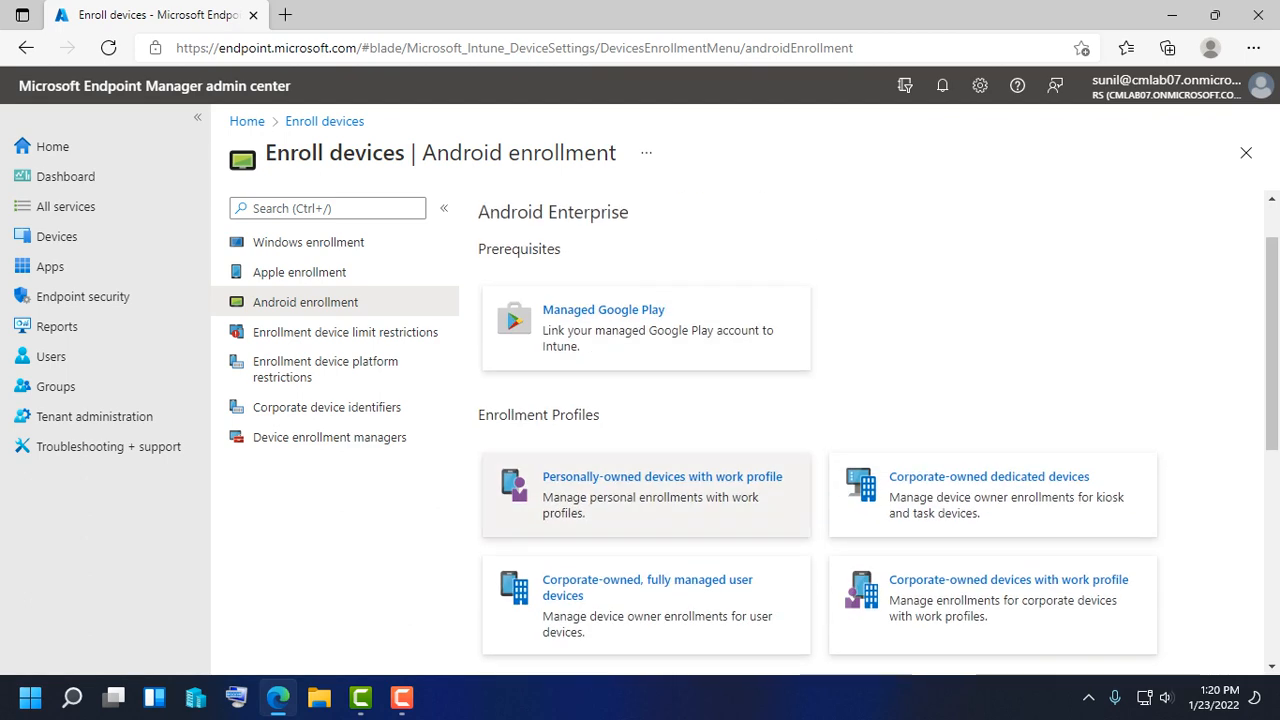
{"action": "scroll", "coordinate": [878, 433], "scroll_direction": "down", "scroll_amount": 2}
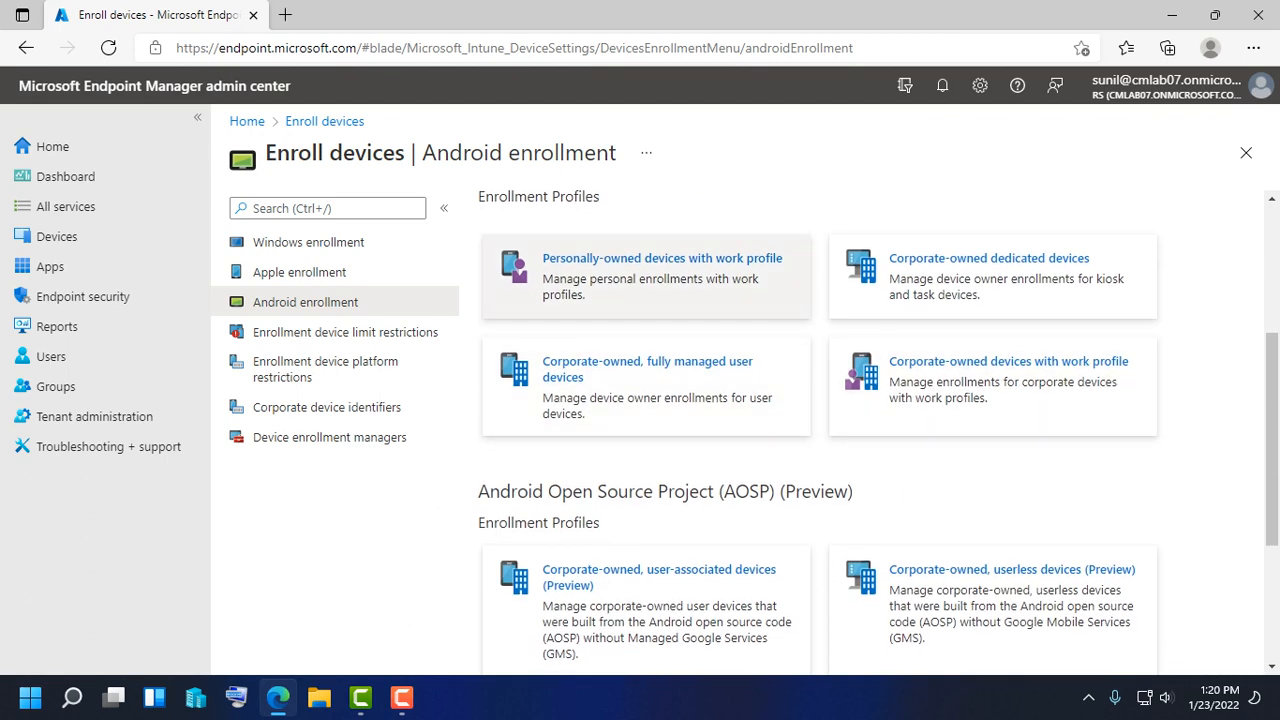
{"action": "scroll", "coordinate": [645, 300], "scroll_direction": "up", "scroll_amount": 2}
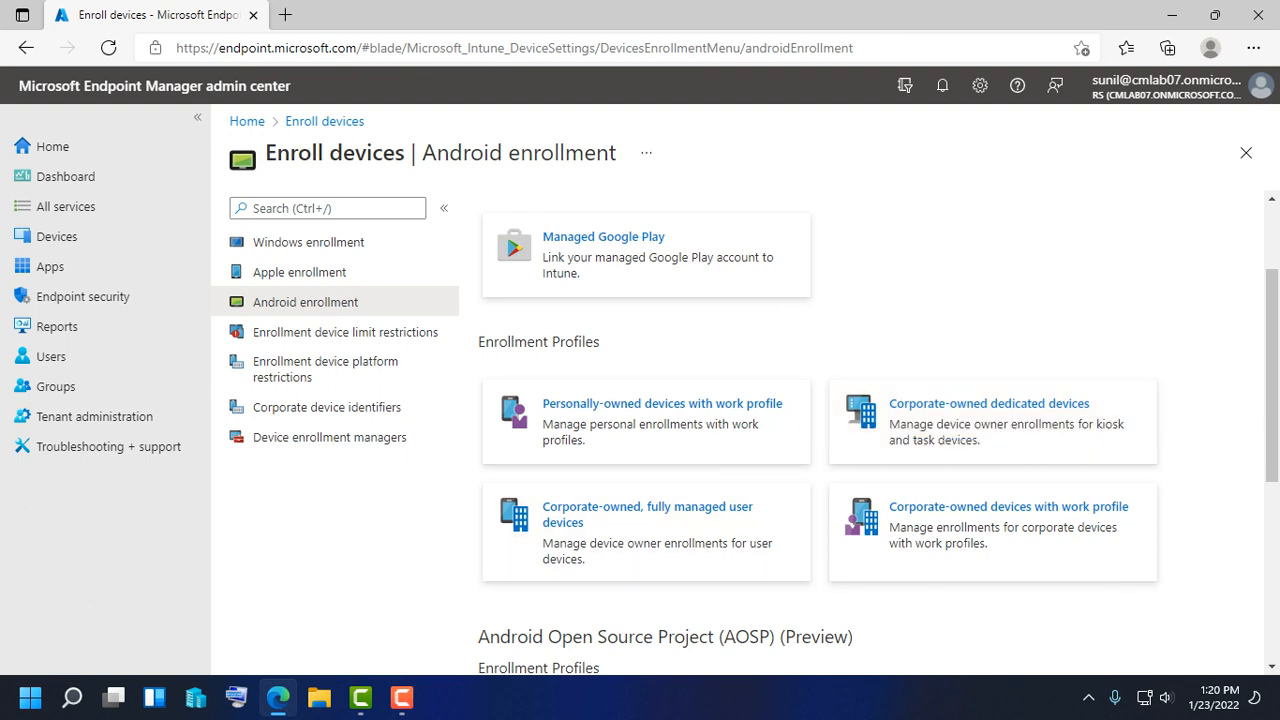
{"action": "left_click", "coordinate": [402, 698]}
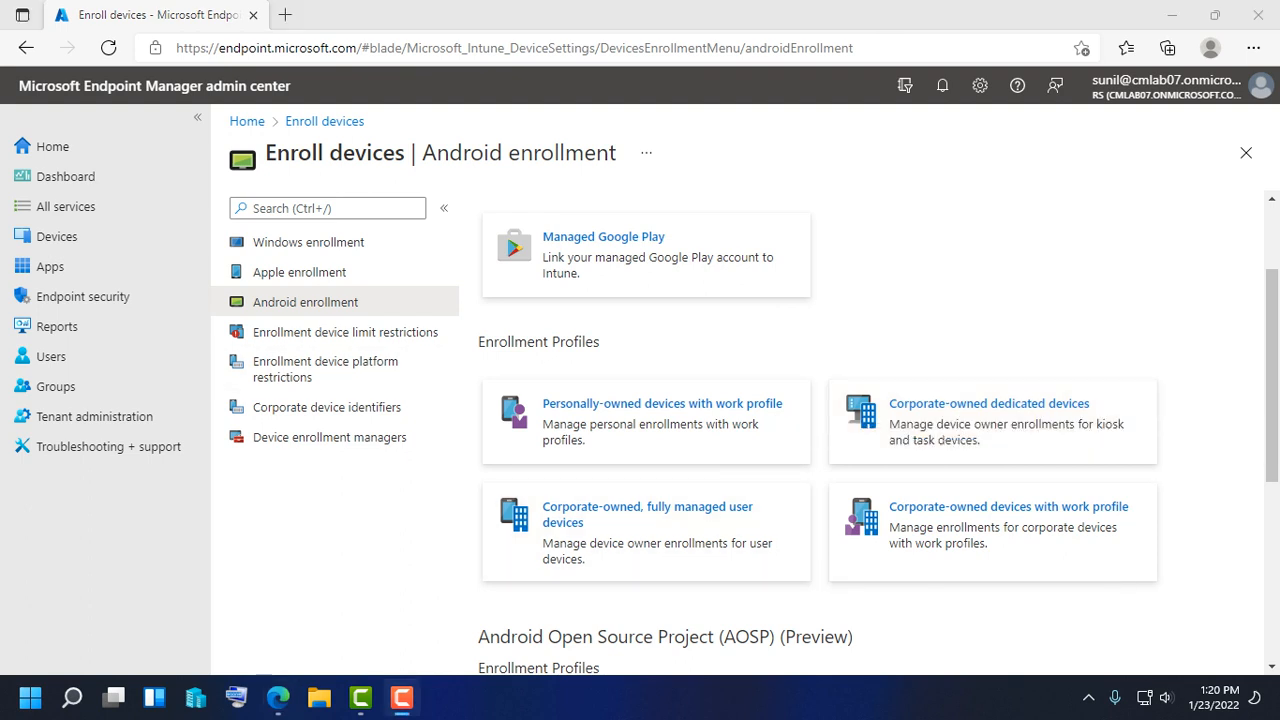
{"action": "scroll", "coordinate": [700, 410], "scroll_direction": "up", "scroll_amount": 2}
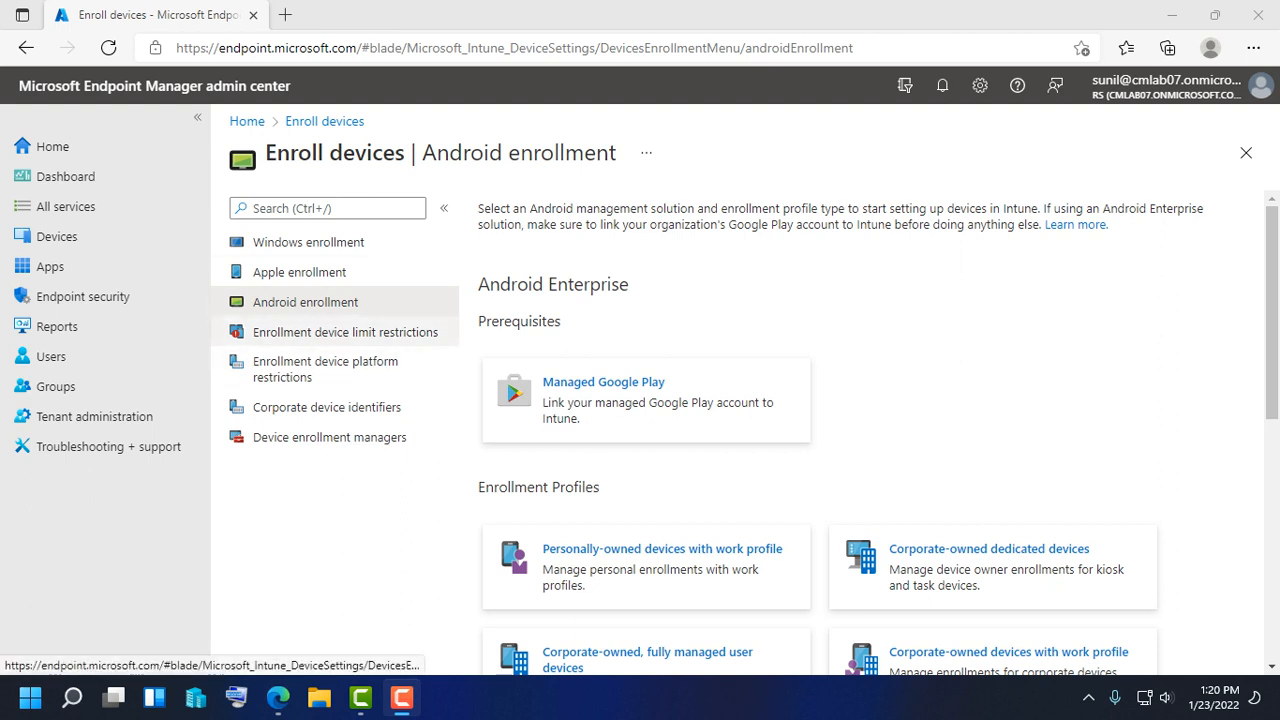
Go to the device enrollment settings and examine the enrollment device limit restrictions
{"action": "left_click", "coordinate": [325, 369]}
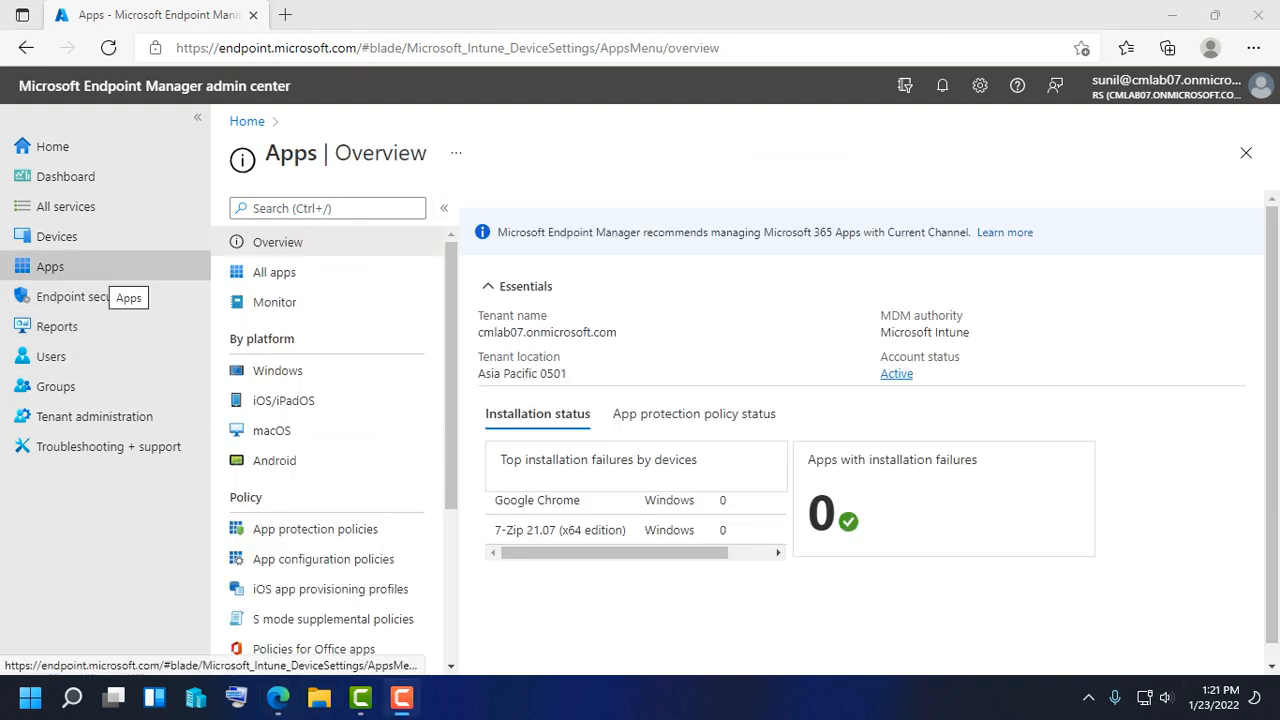
{"action": "left_click", "coordinate": [56, 236]}
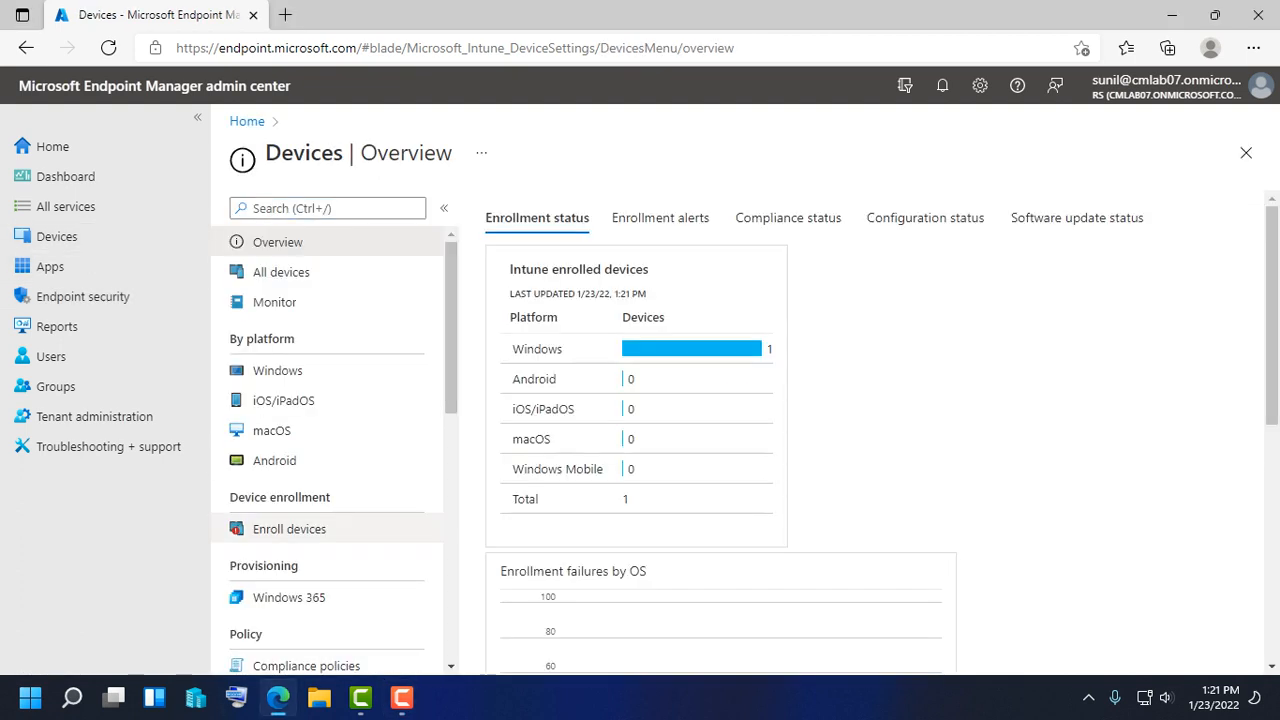
{"action": "left_click", "coordinate": [289, 529]}
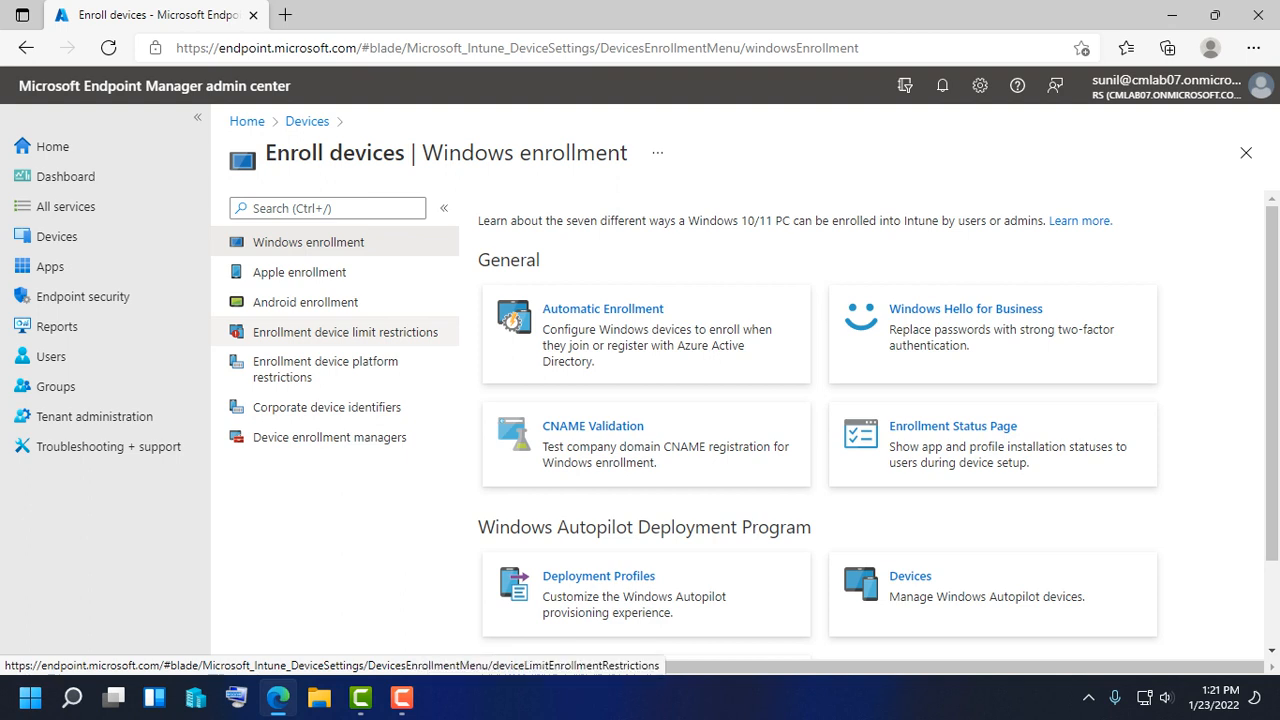
{"action": "left_click", "coordinate": [345, 332]}
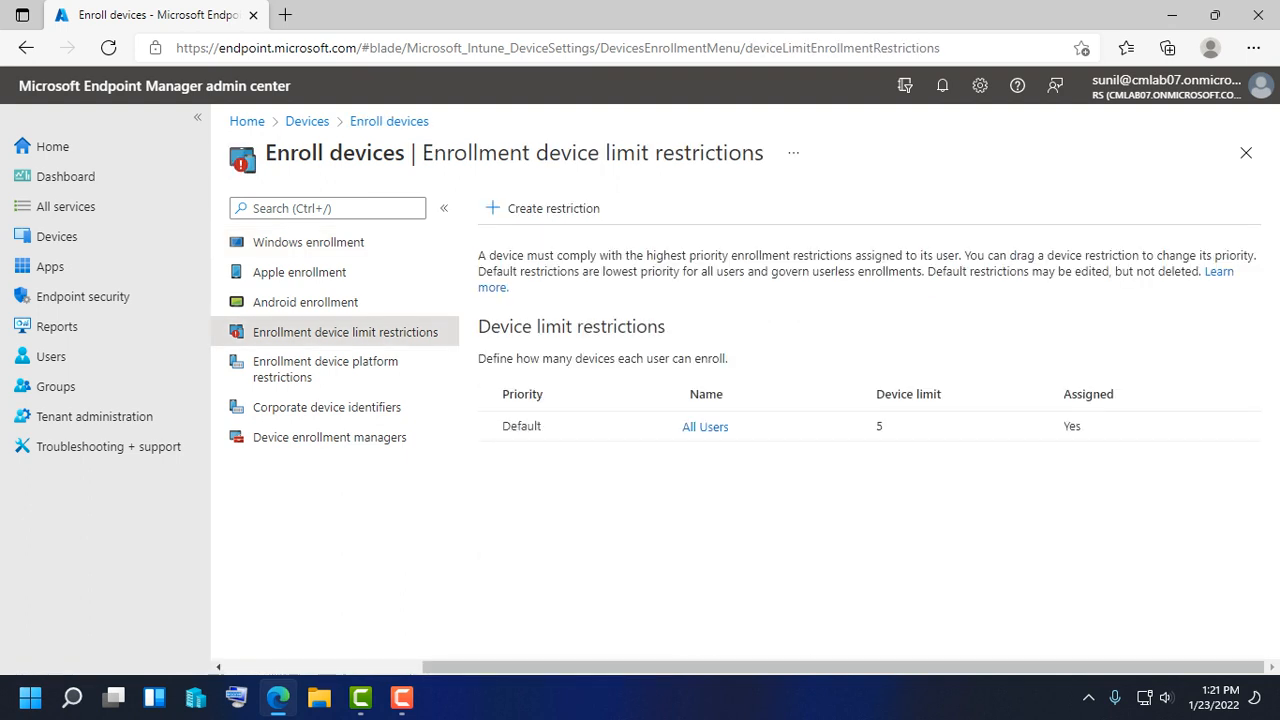
{"action": "left_click_drag", "start_coordinate": [478, 326], "coordinate": [666, 326]}
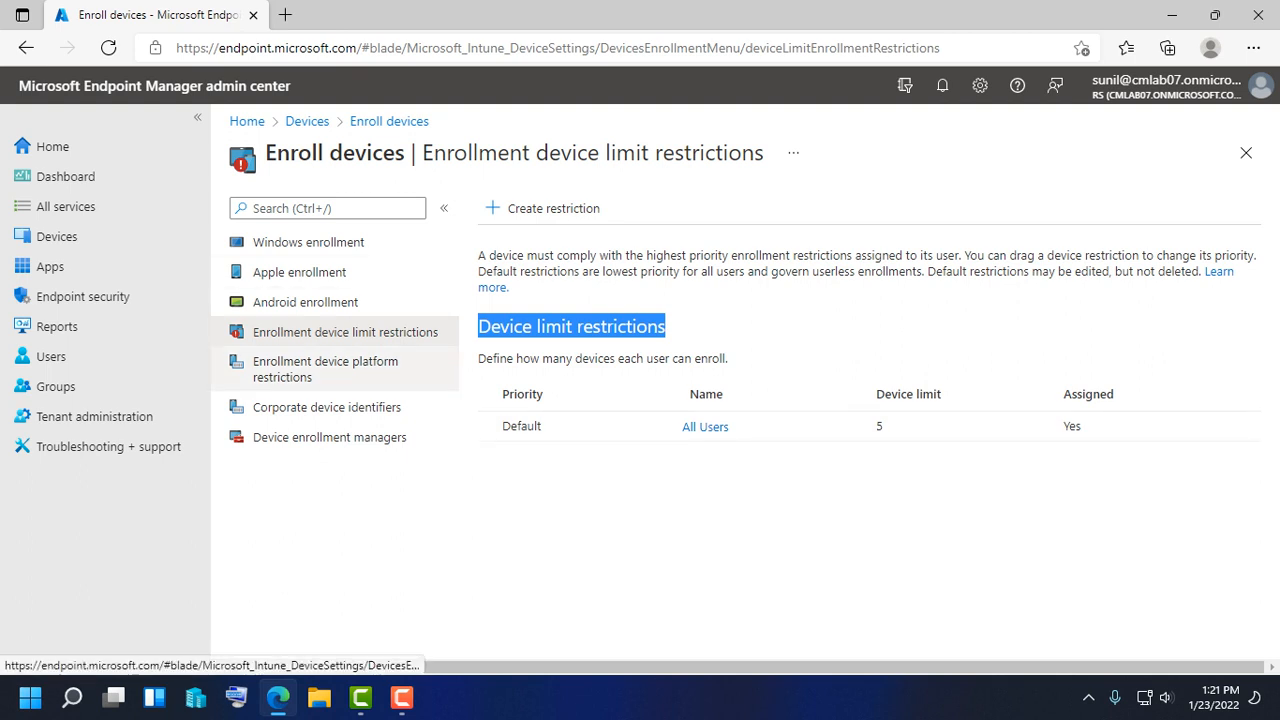
{"action": "left_click", "coordinate": [325, 369]}
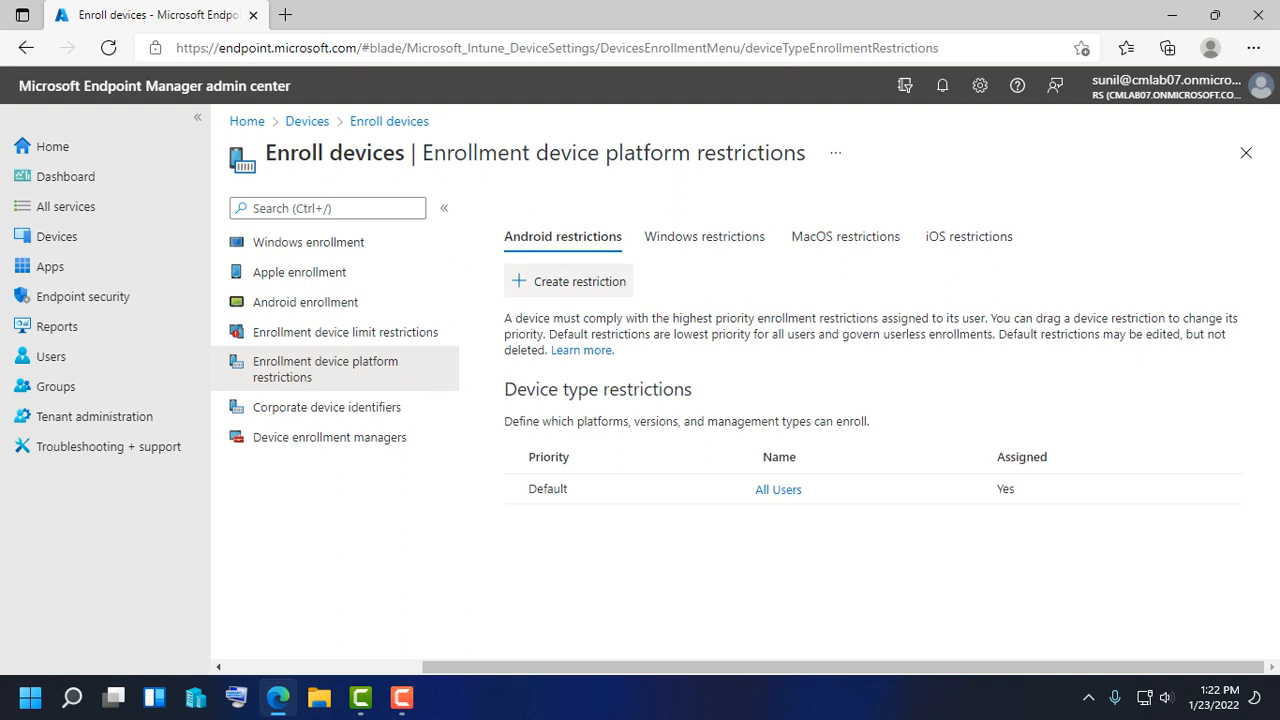
{"action": "left_click", "coordinate": [569, 281]}
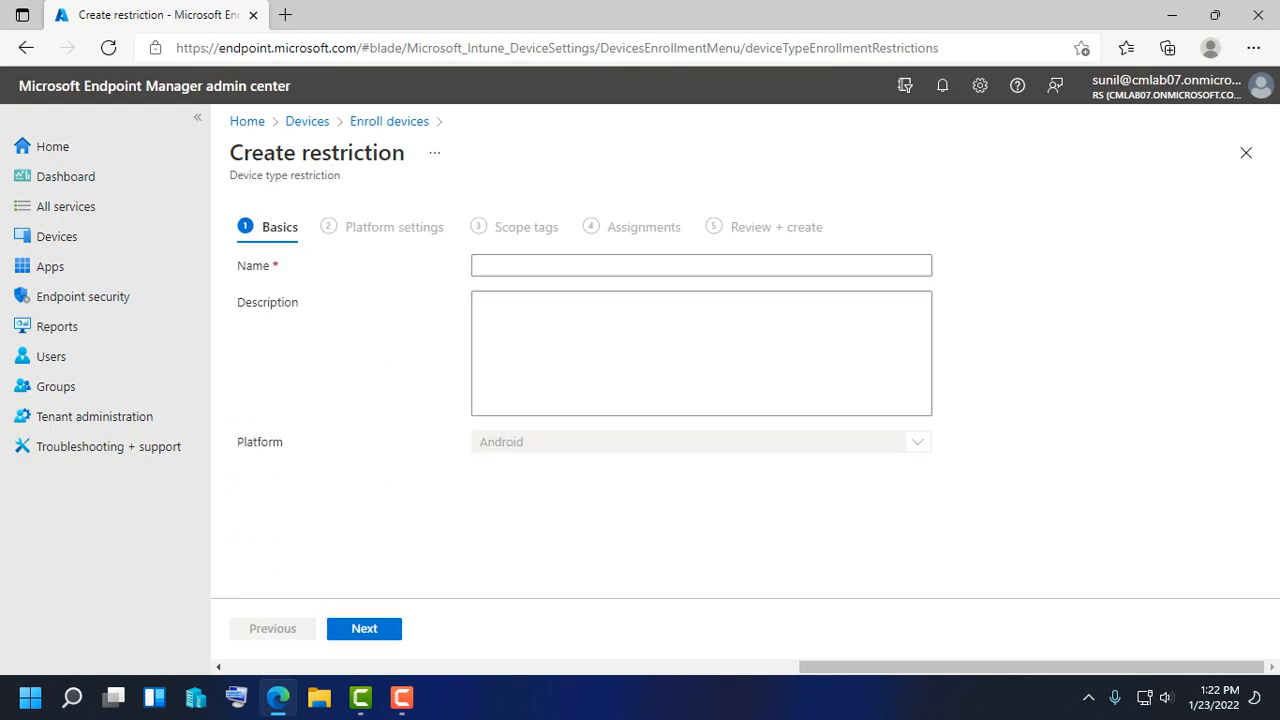
{"action": "left_click", "coordinate": [660, 265]}
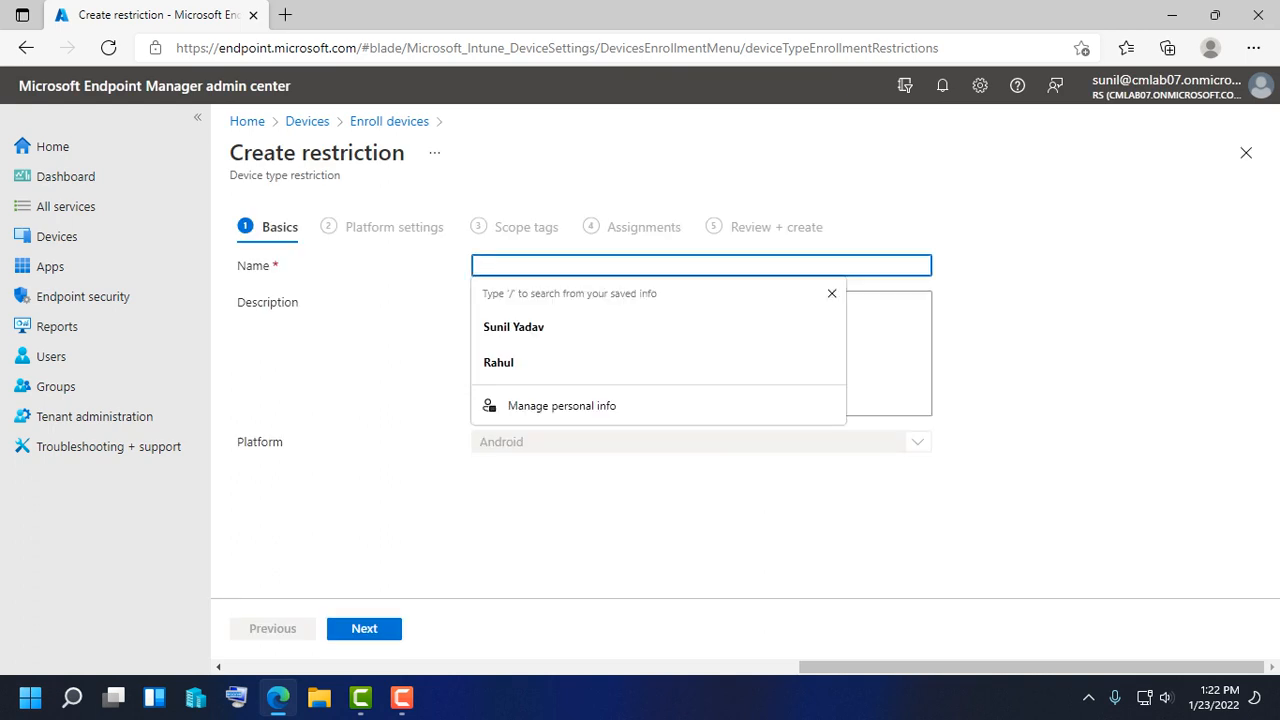
{"action": "left_click", "coordinate": [700, 528]}
{"action": "left_click_drag", "start_coordinate": [230, 175], "coordinate": [341, 175]}
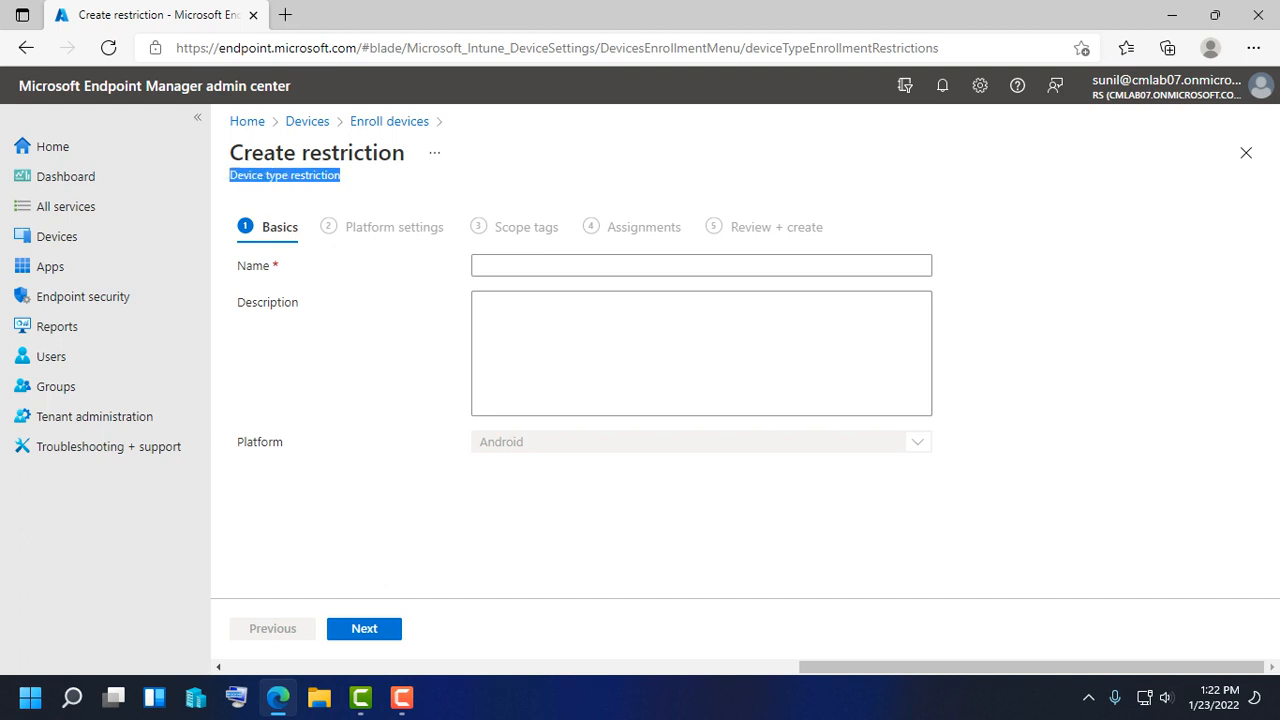
{"action": "left_click", "coordinate": [420, 188]}
{"action": "left_click", "coordinate": [660, 265]}
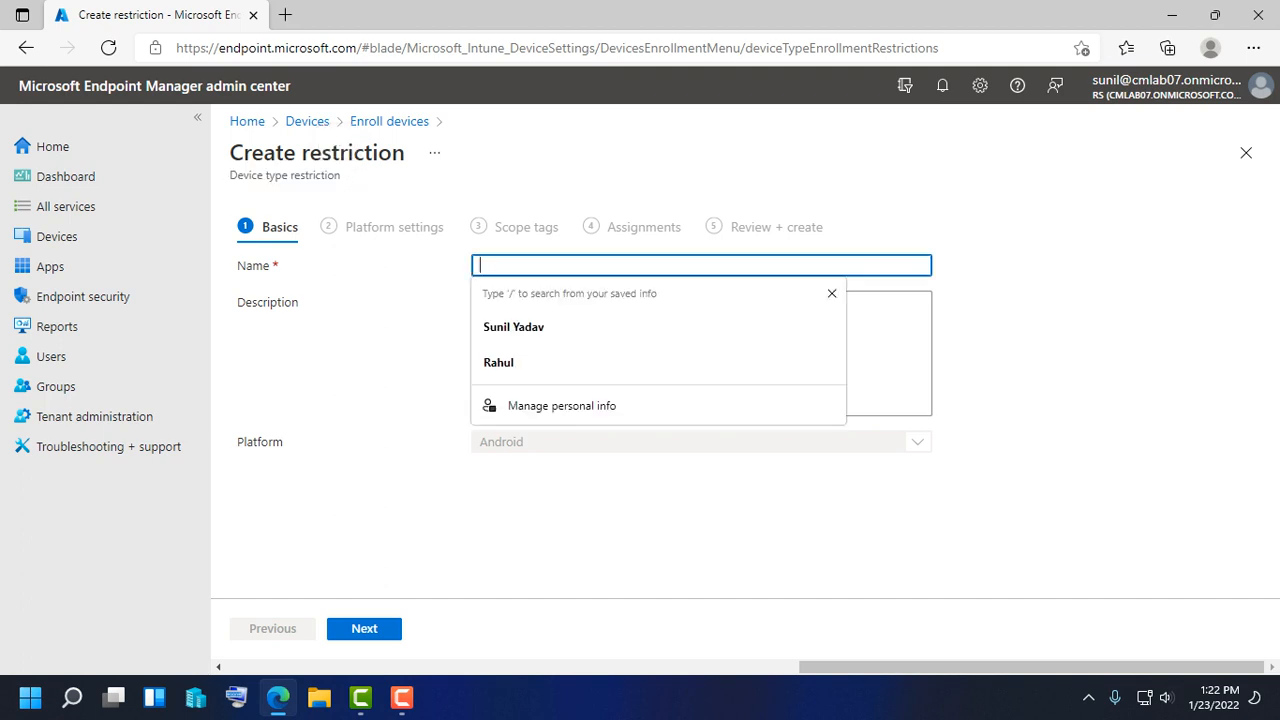
{"action": "key", "text": "ctrl+v"}
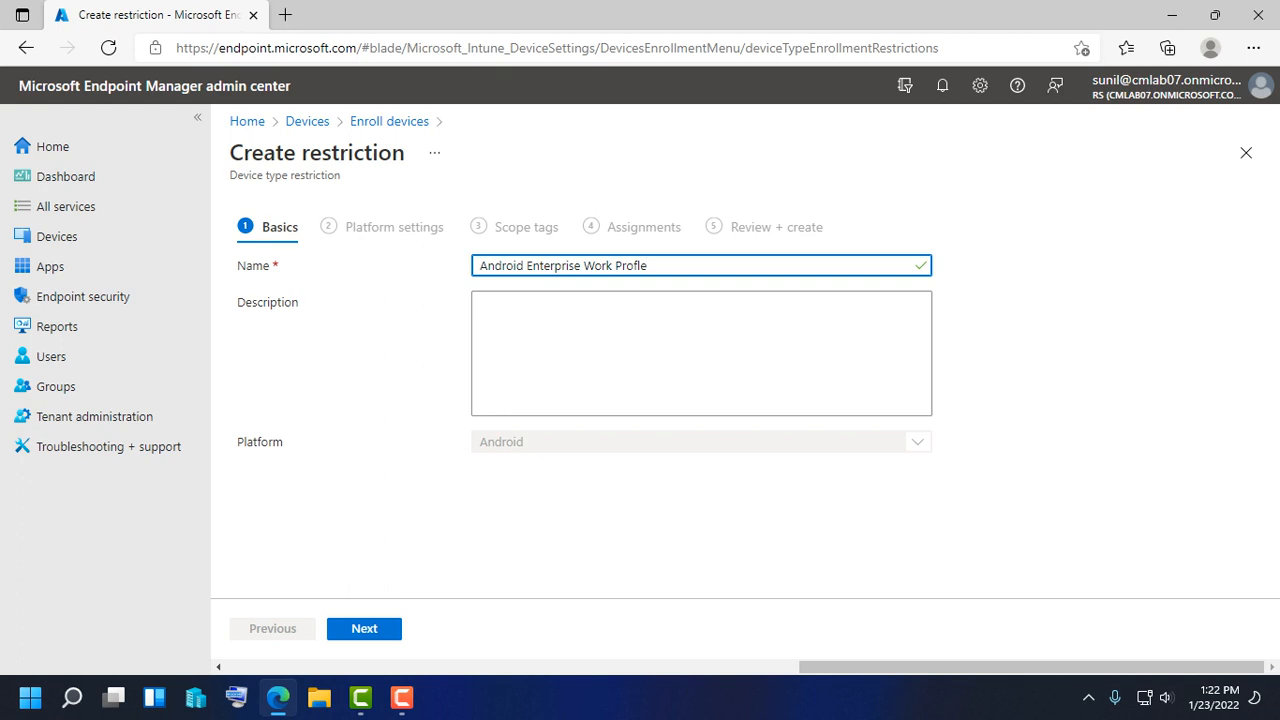
{"action": "key", "text": "BackSpace"}
{"action": "key", "text": "ctrl+a"}
{"action": "key", "text": "BackSpace"}
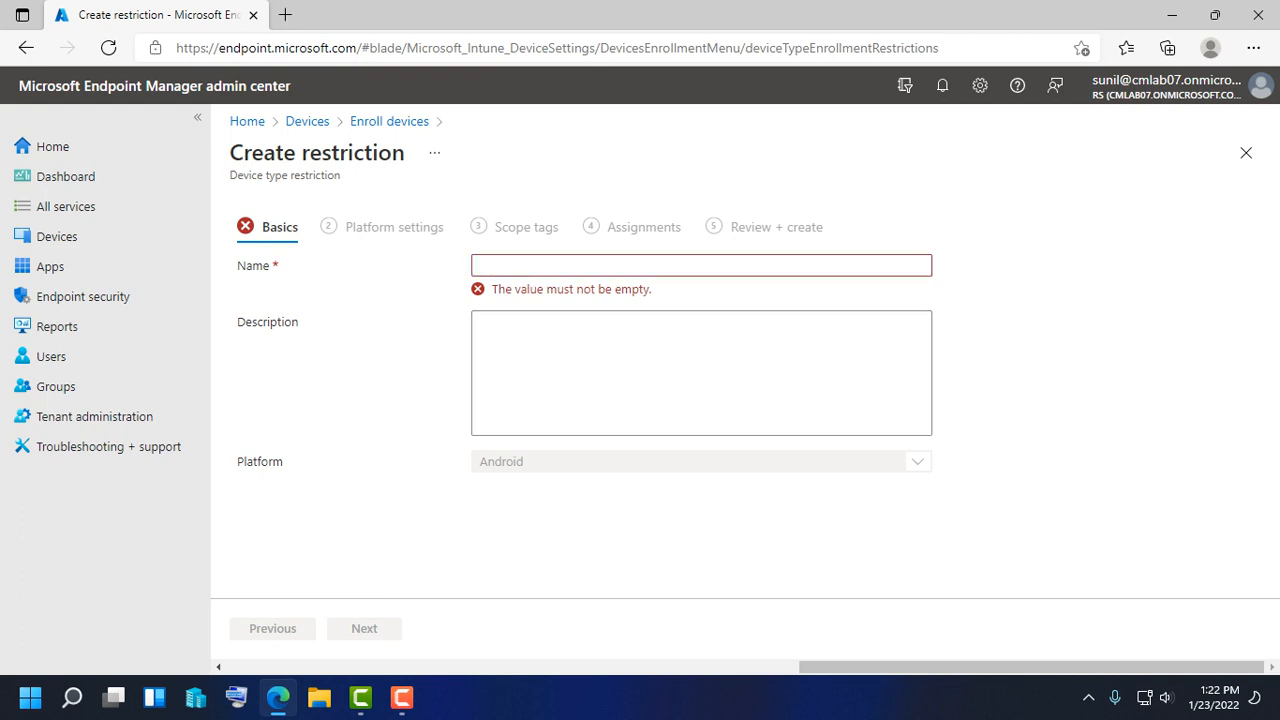
{"action": "left_click", "coordinate": [307, 121]}
{"action": "left_click", "coordinate": [731, 150]}
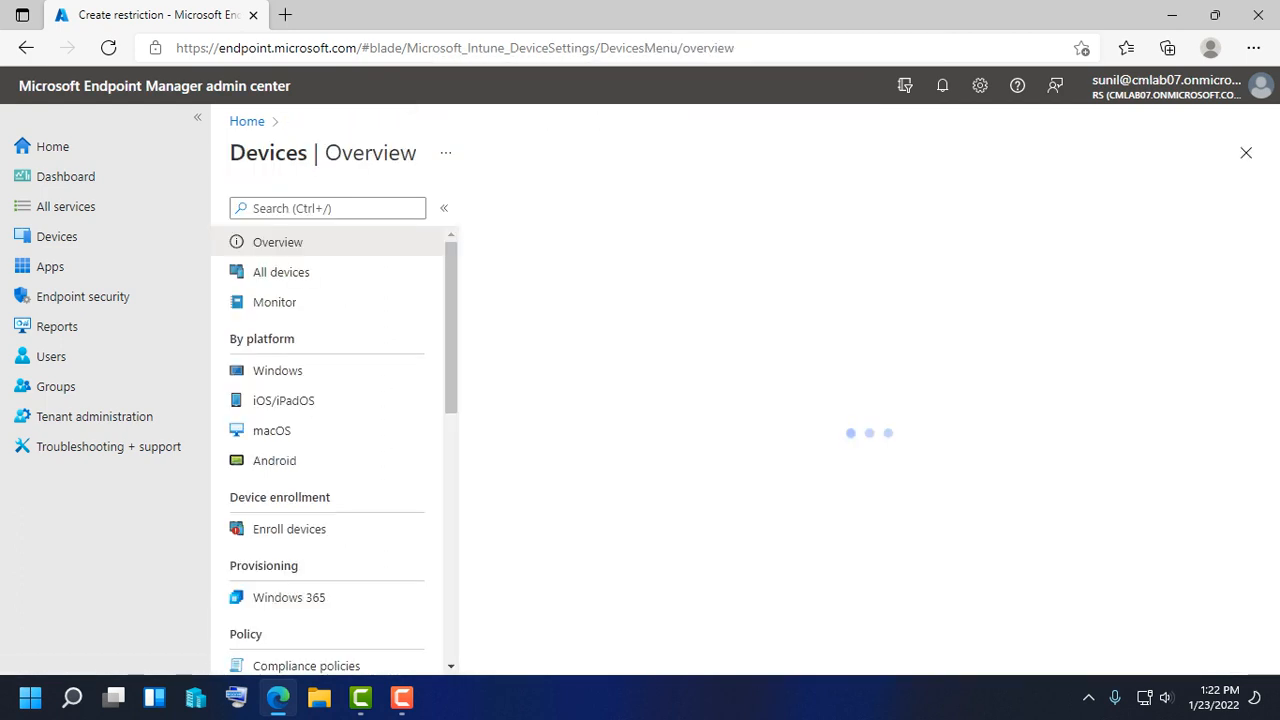
Open the enrollment device platform restrictions for Android in the device enrollment settings
{"action": "scroll", "coordinate": [636, 439], "scroll_direction": "down", "scroll_amount": 2}
{"action": "left_click", "coordinate": [289, 529]}
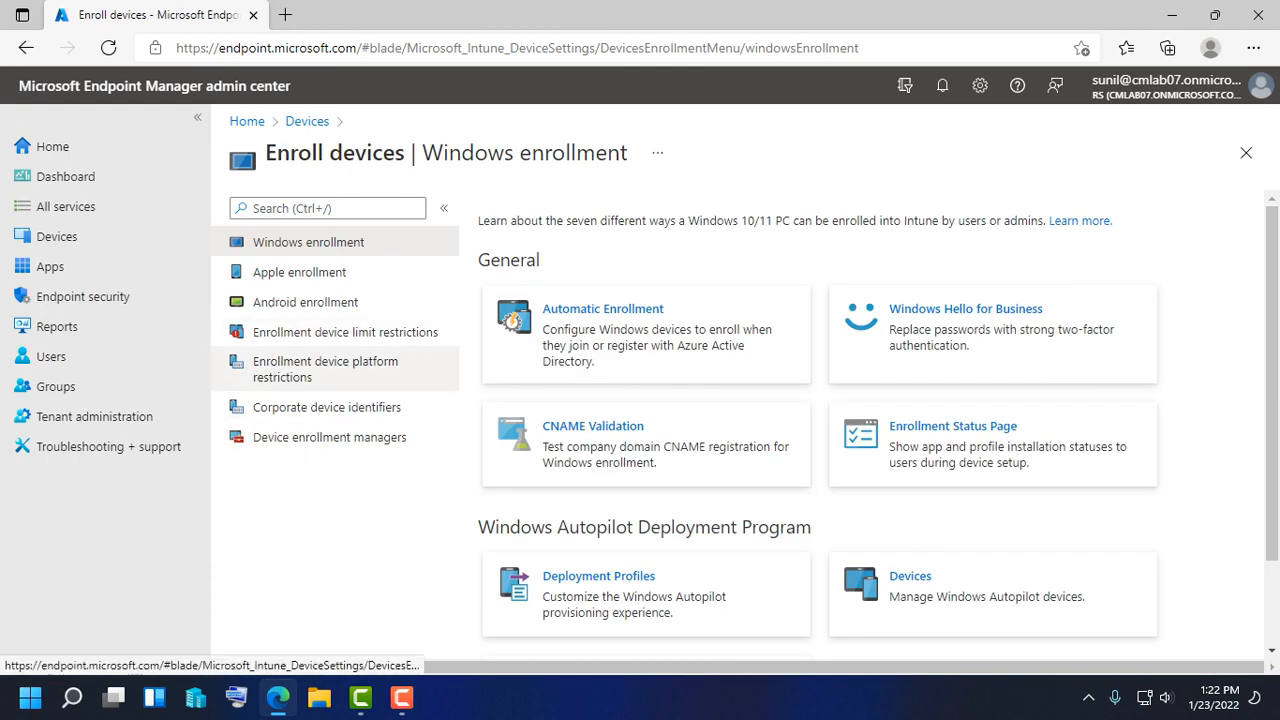
{"action": "left_click", "coordinate": [325, 369]}
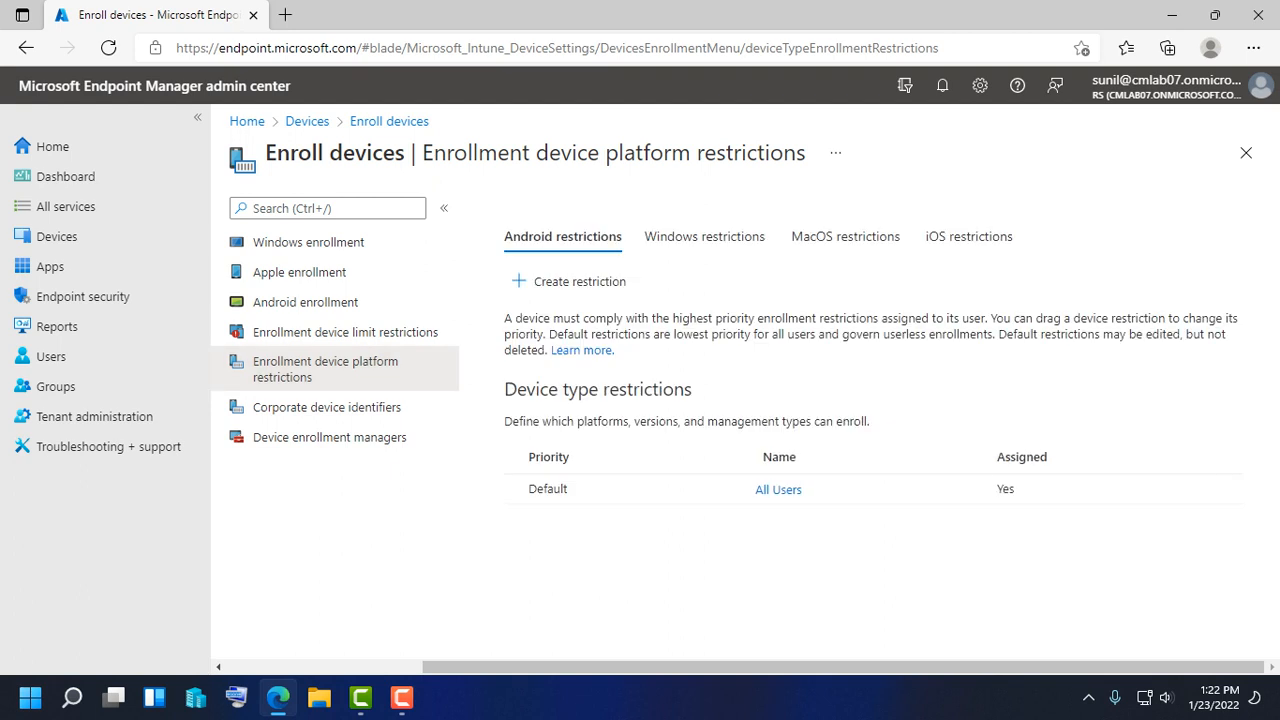
Edit the platform settings of the default All Users restriction and block the Android device administrator platform
{"action": "left_click", "coordinate": [778, 489]}
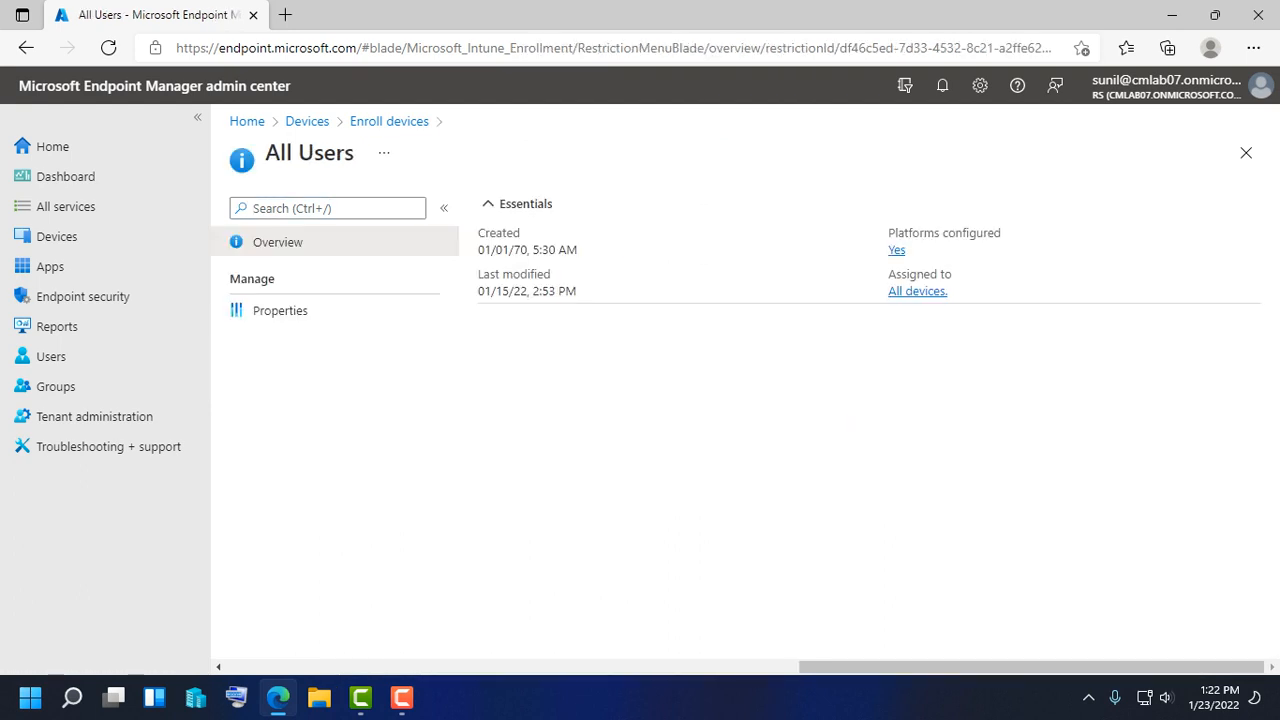
{"action": "left_click", "coordinate": [280, 310]}
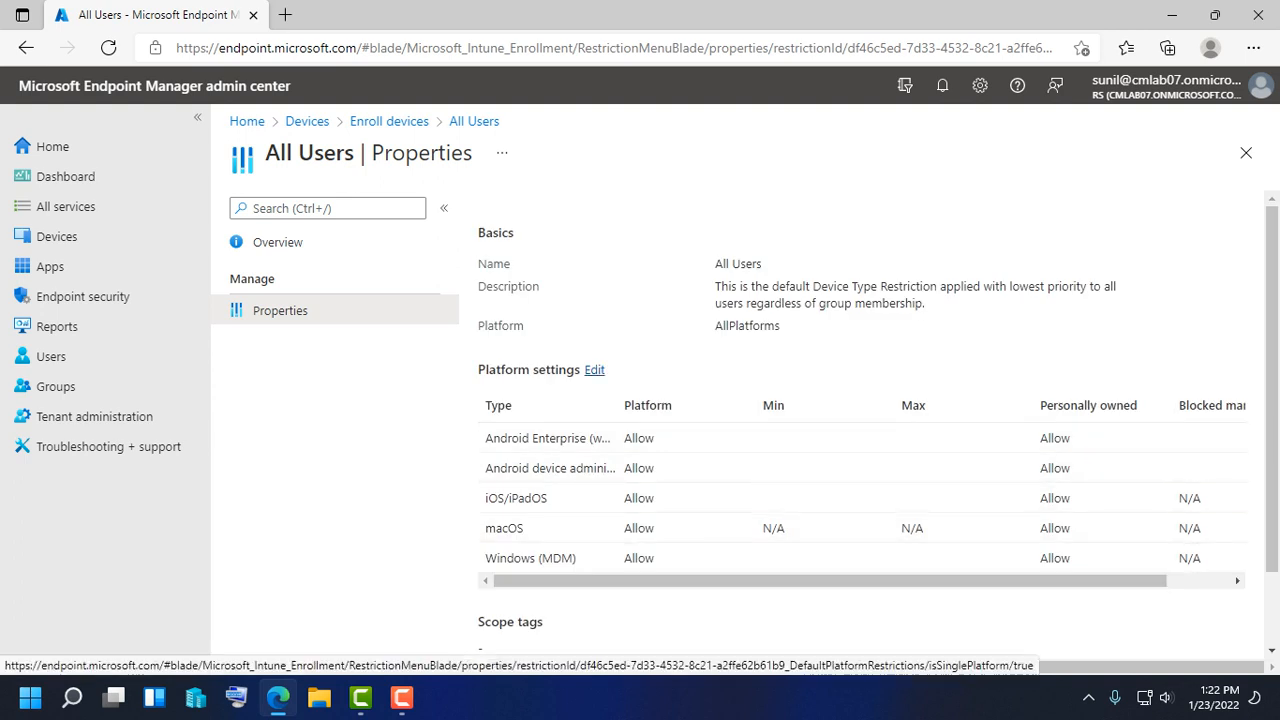
{"action": "left_click", "coordinate": [594, 369]}
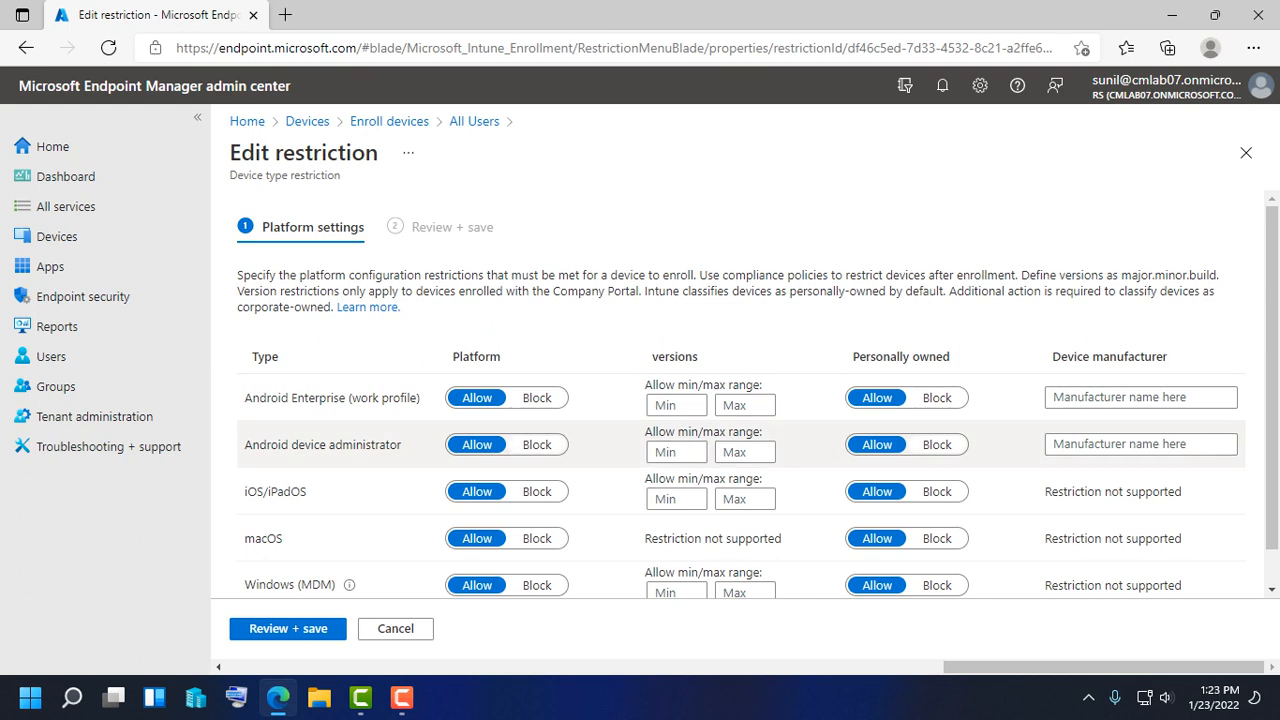
{"action": "left_click", "coordinate": [537, 444]}
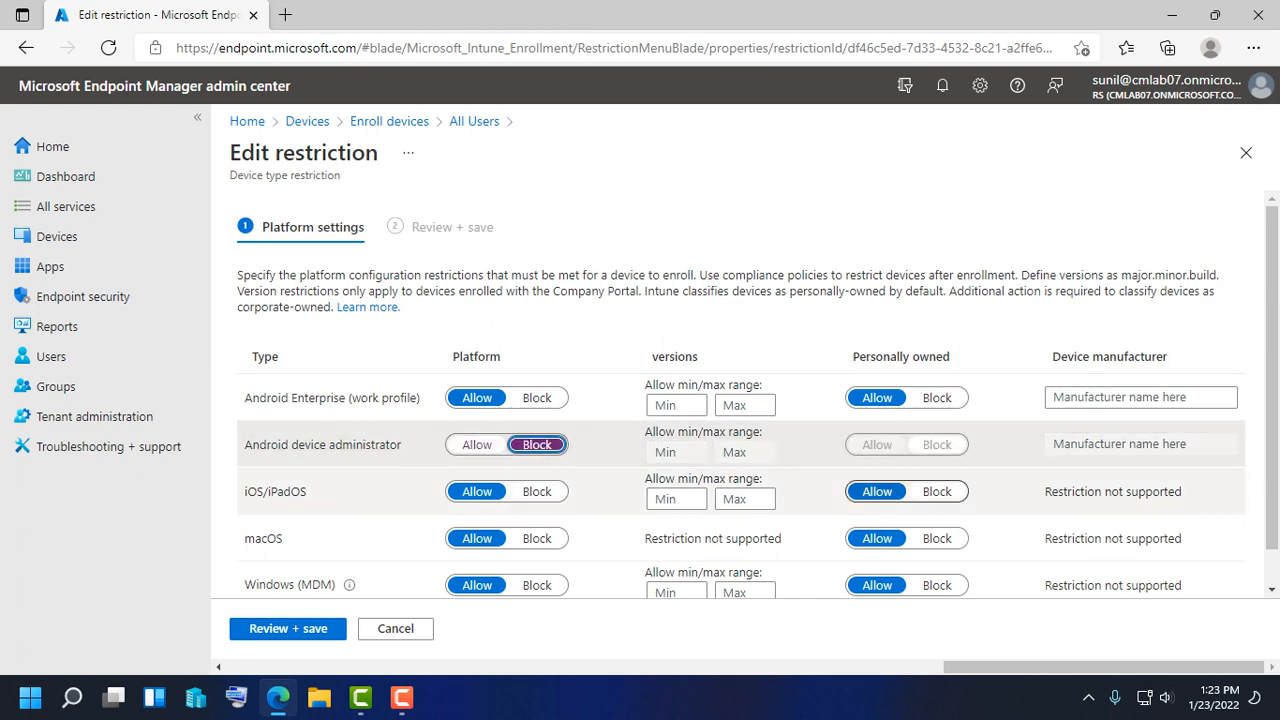
{"action": "scroll", "coordinate": [537, 444], "scroll_direction": "down", "scroll_amount": 1}
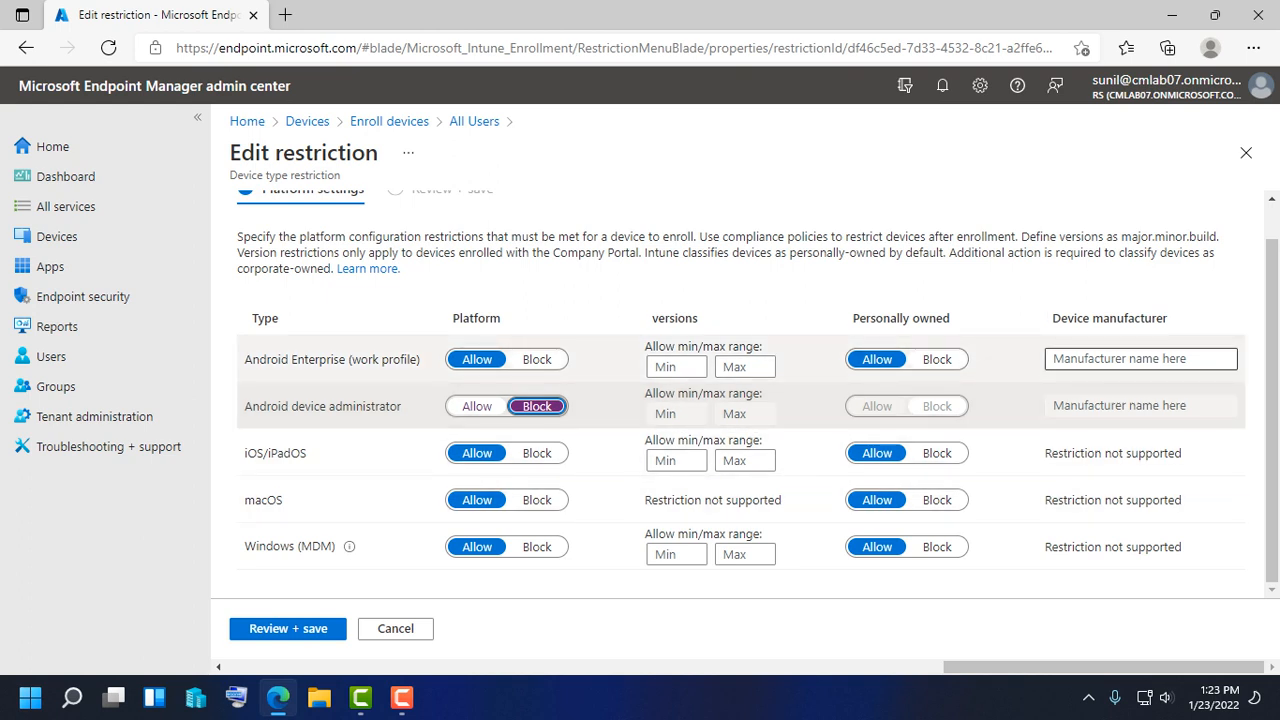
{"action": "scroll", "coordinate": [757, 394], "scroll_direction": "up", "scroll_amount": 1}
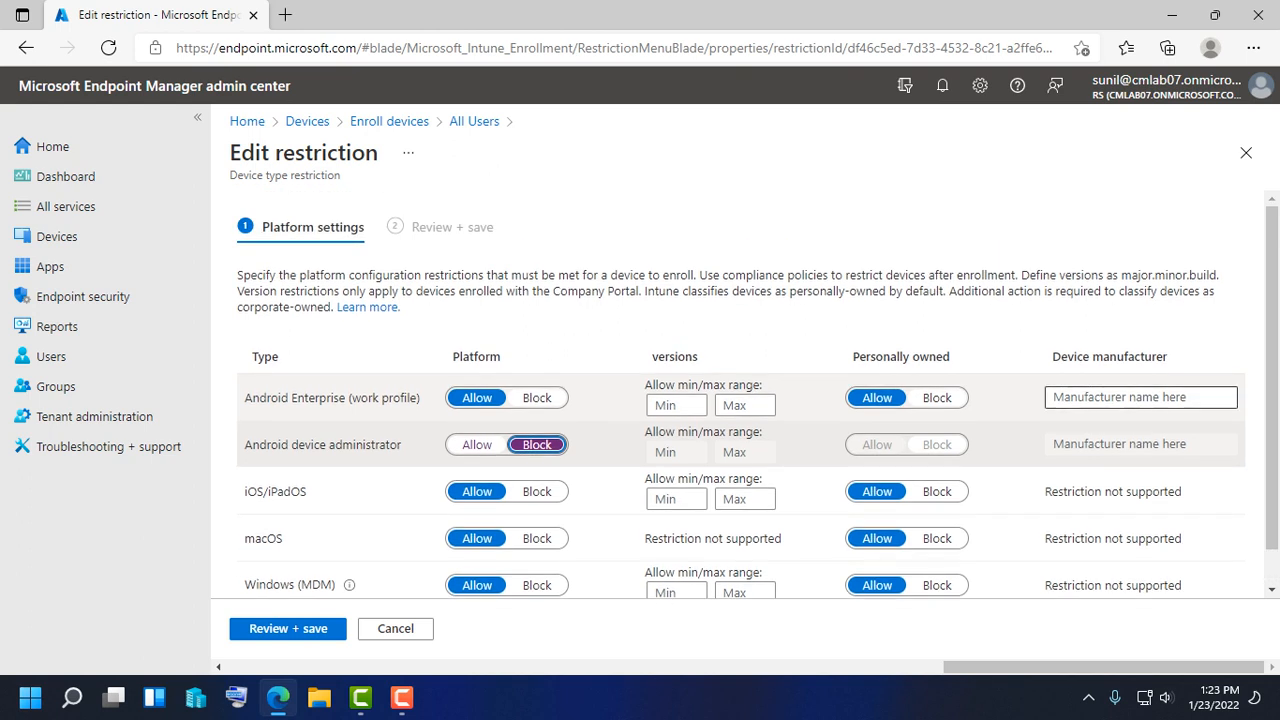
Try blocking personally owned Android Enterprise (work profile) devices, then set them back to Allow
{"action": "left_click", "coordinate": [1140, 398]}
{"action": "scroll", "coordinate": [1140, 398], "scroll_direction": "down", "scroll_amount": 1}
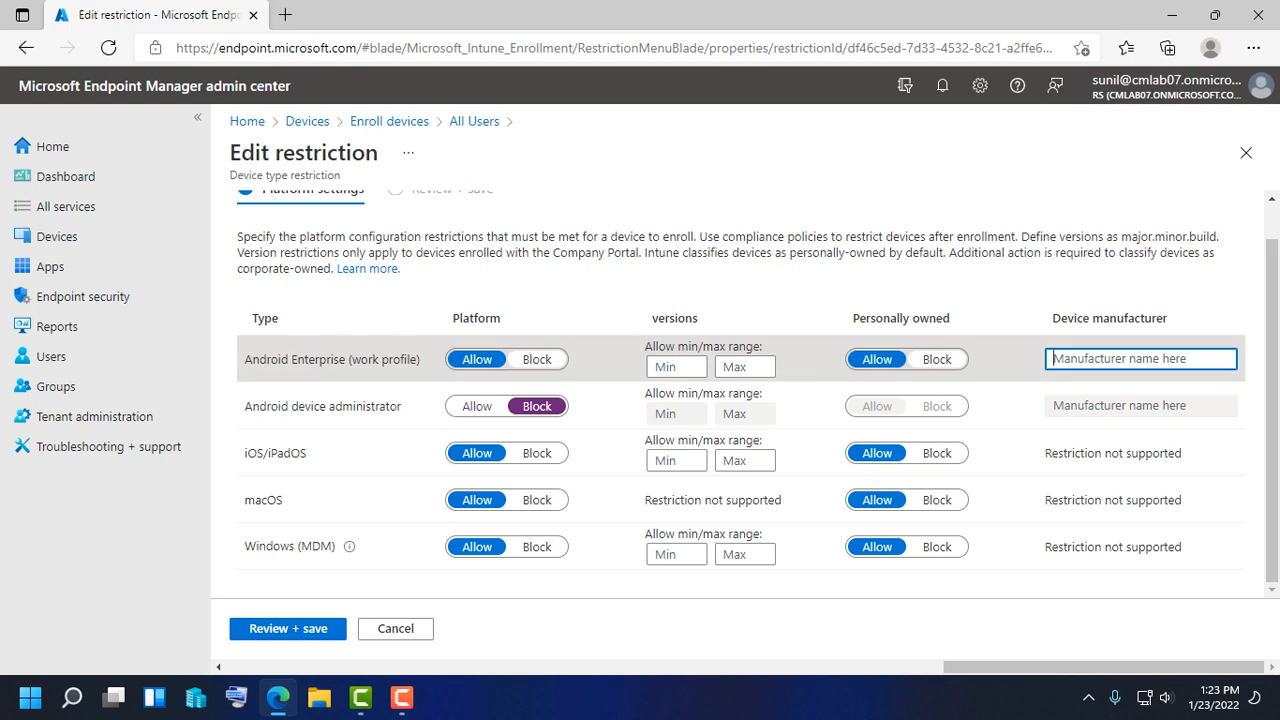
{"action": "left_click", "coordinate": [937, 359]}
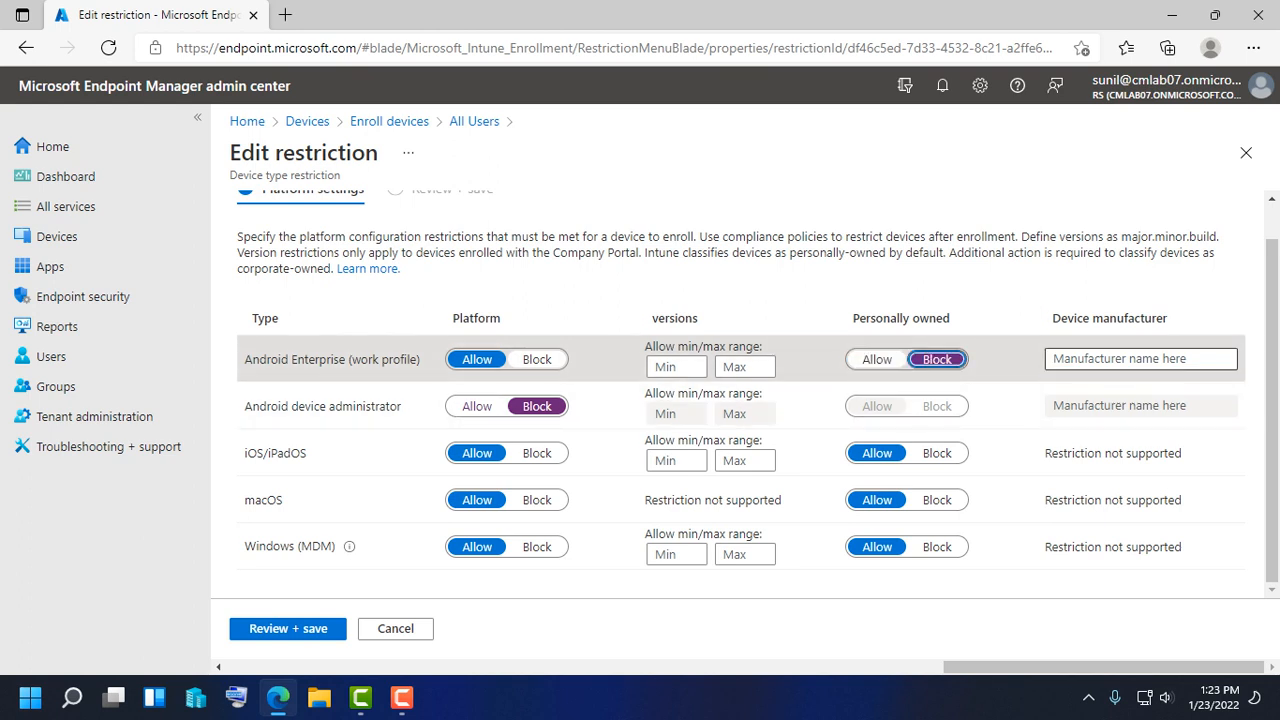
{"action": "left_click", "coordinate": [877, 359]}
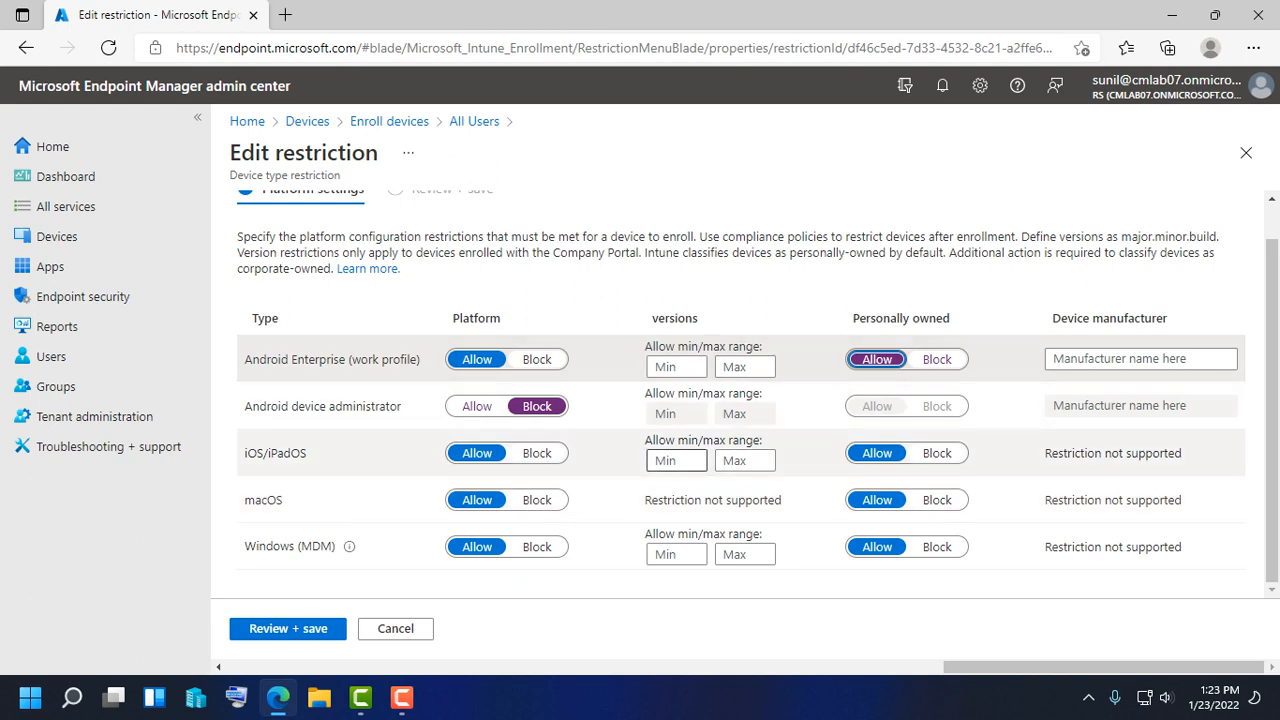
{"action": "left_click", "coordinate": [677, 461]}
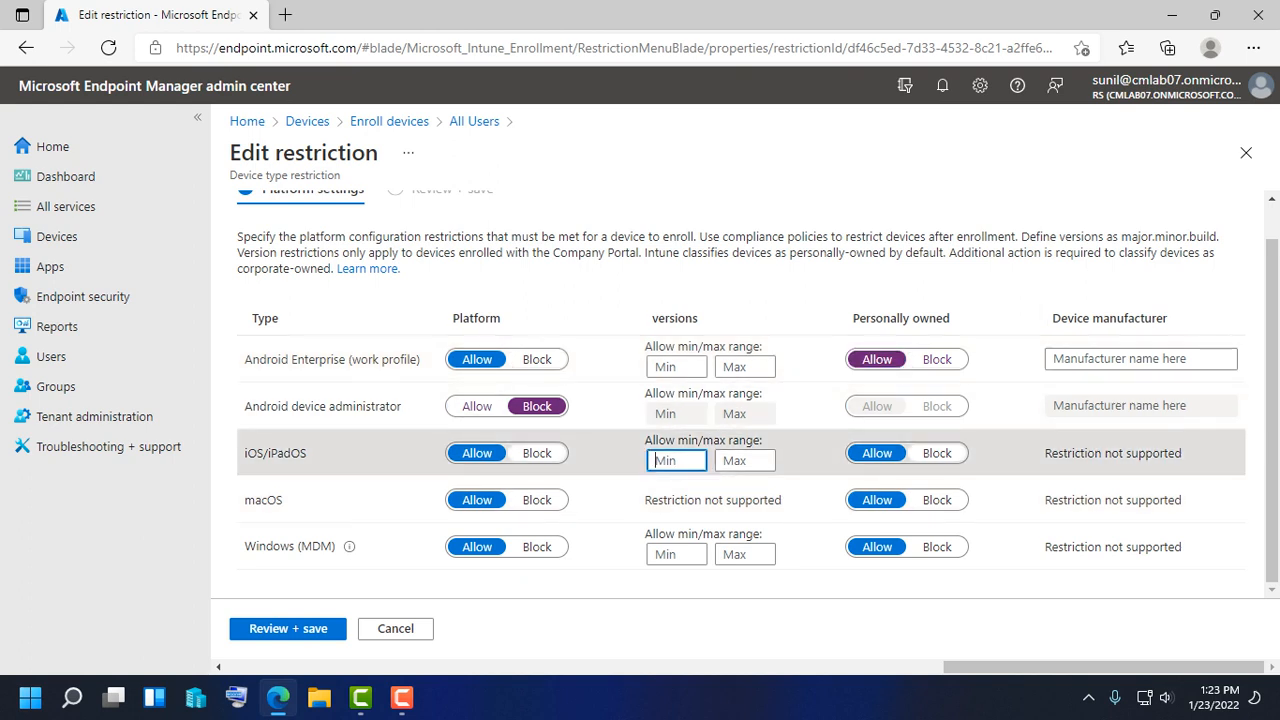
{"action": "left_click", "coordinate": [745, 461]}
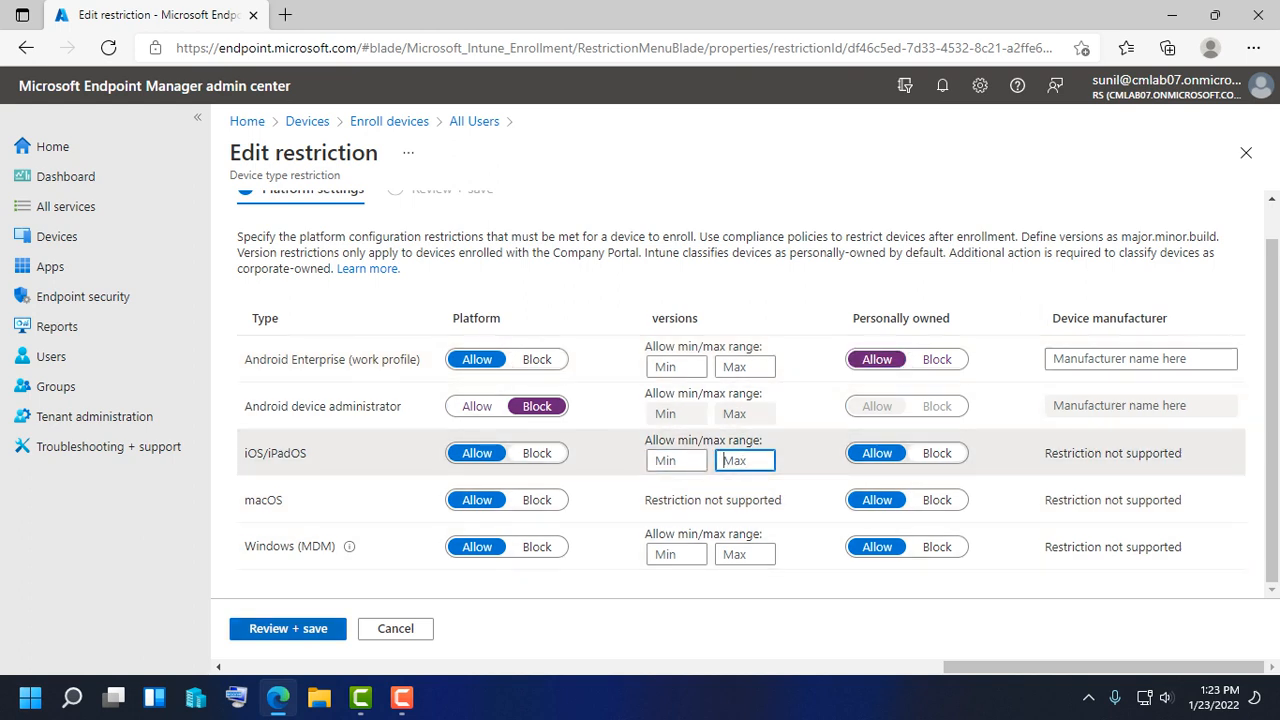
{"action": "left_click", "coordinate": [937, 359]}
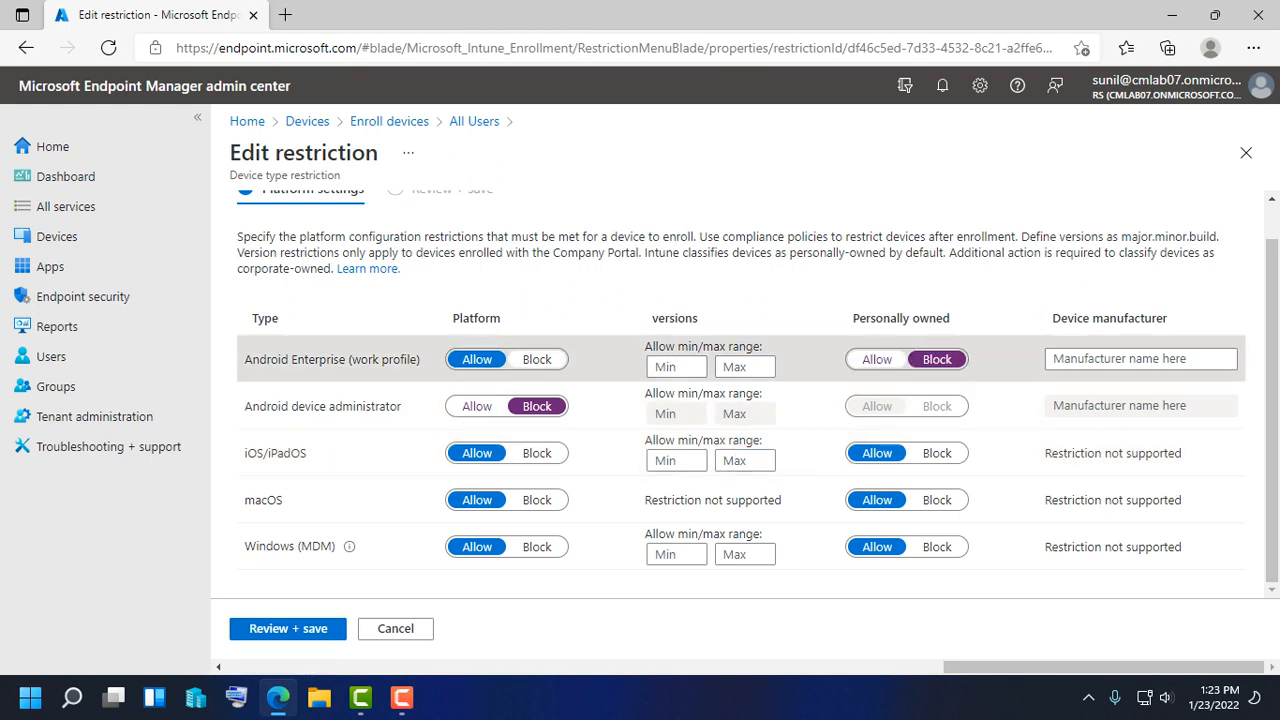
{"action": "left_click", "coordinate": [877, 359]}
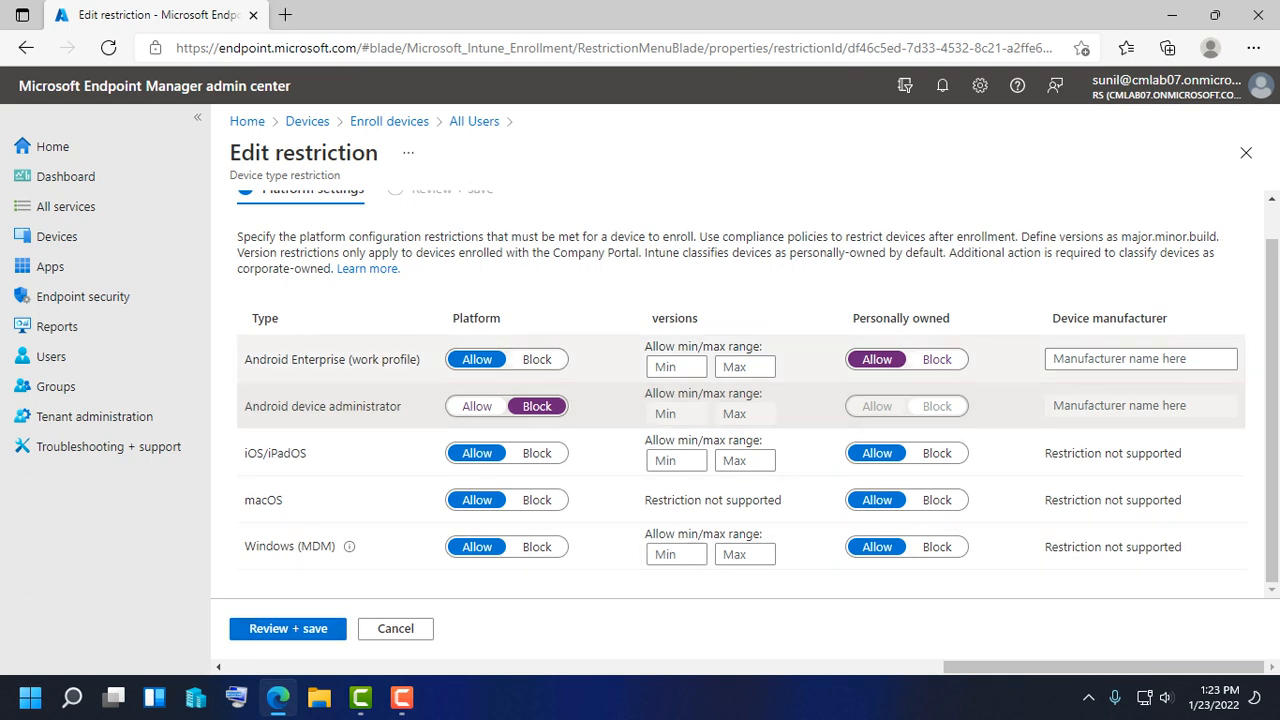
Review and save the All Users restriction, then return to the enrollment device platform restrictions
{"action": "left_click", "coordinate": [288, 628]}
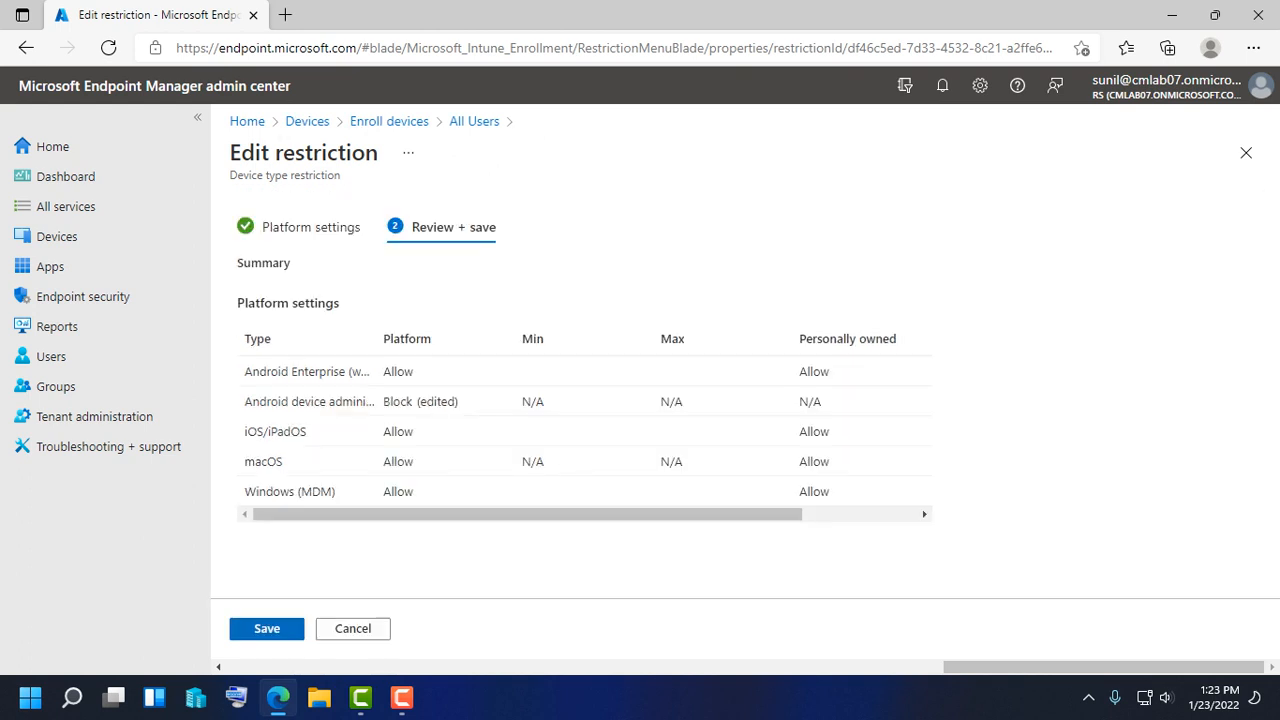
{"action": "left_click", "coordinate": [266, 628]}
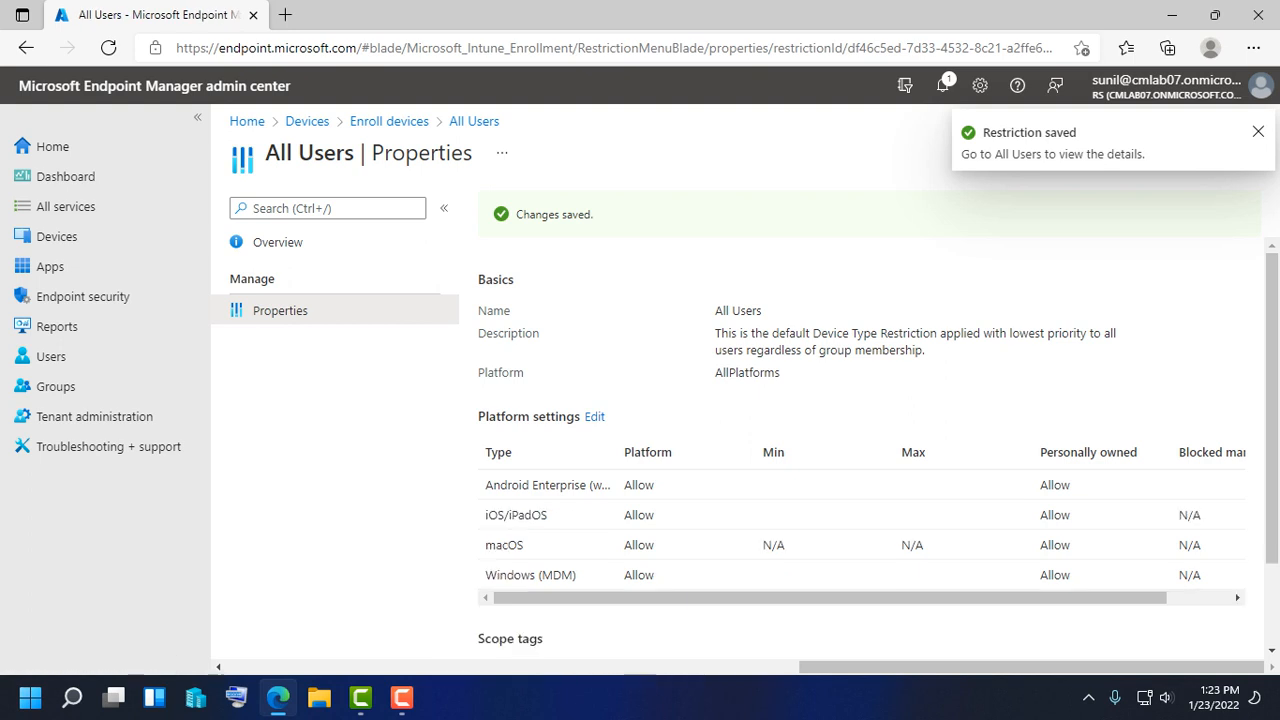
{"action": "left_click", "coordinate": [389, 121]}
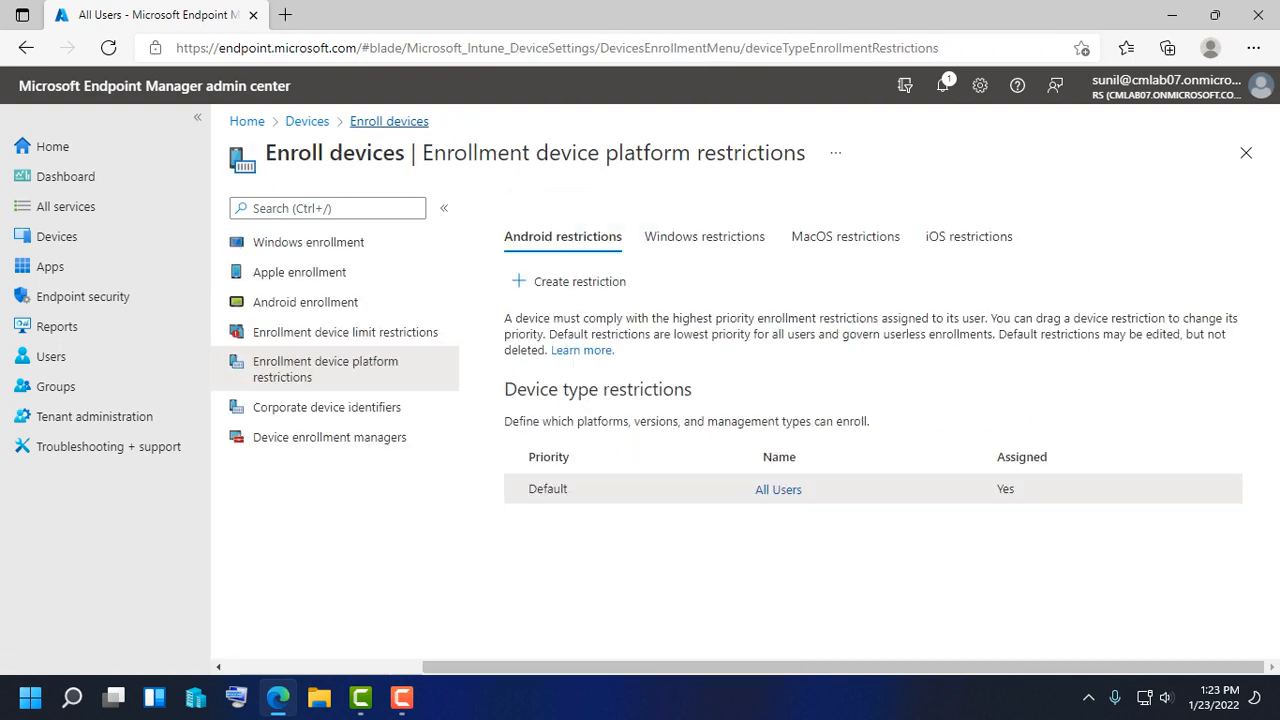
Try to create an Android restriction named "Device type restriction" with the Android device administrator platform blocked
{"action": "left_click", "coordinate": [572, 281]}
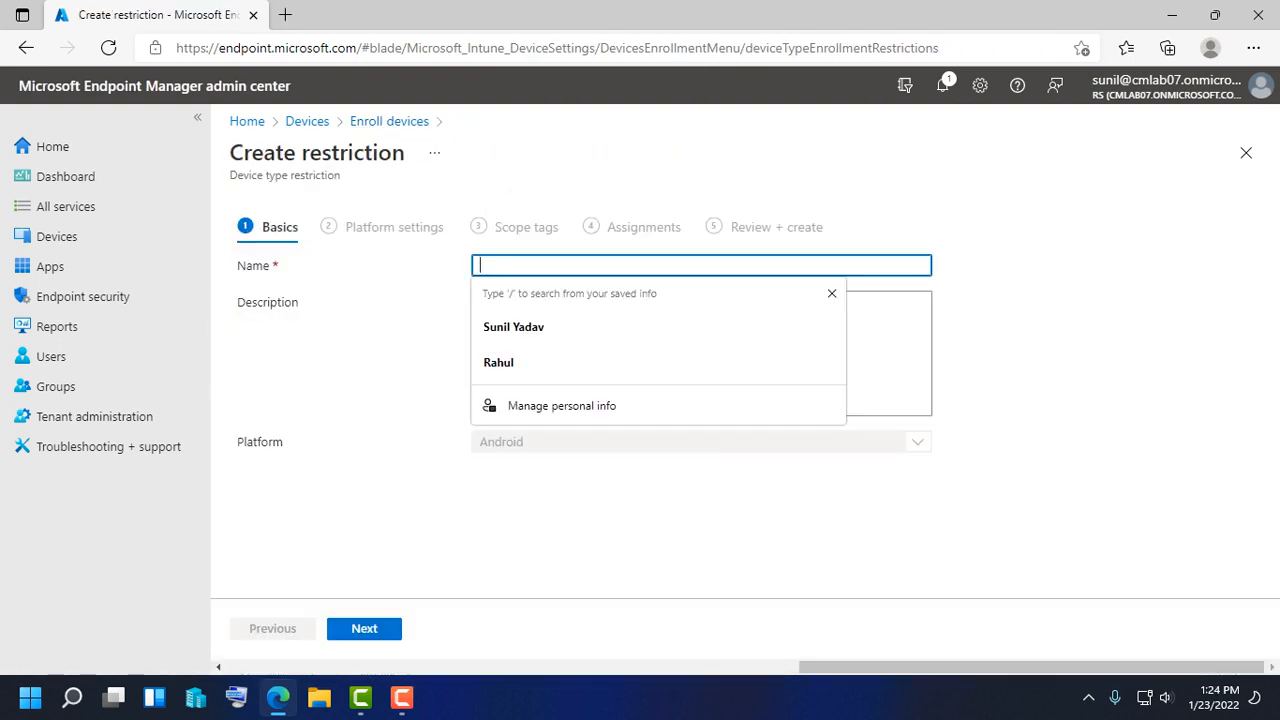
{"action": "left_click_drag", "start_coordinate": [230, 175], "coordinate": [341, 175]}
{"action": "key", "text": "ctrl+c"}
{"action": "left_click", "coordinate": [560, 265]}
{"action": "key", "text": "ctrl+v"}
{"action": "left_click", "coordinate": [364, 629]}
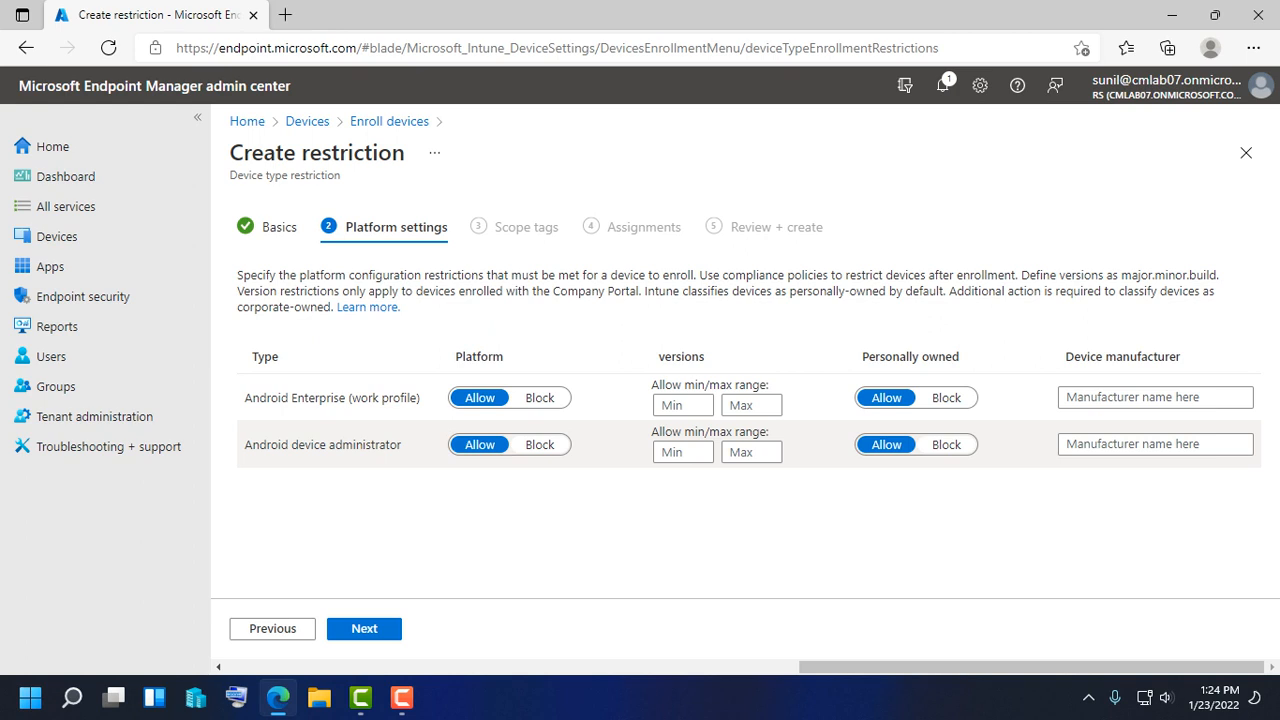
{"action": "left_click", "coordinate": [540, 445]}
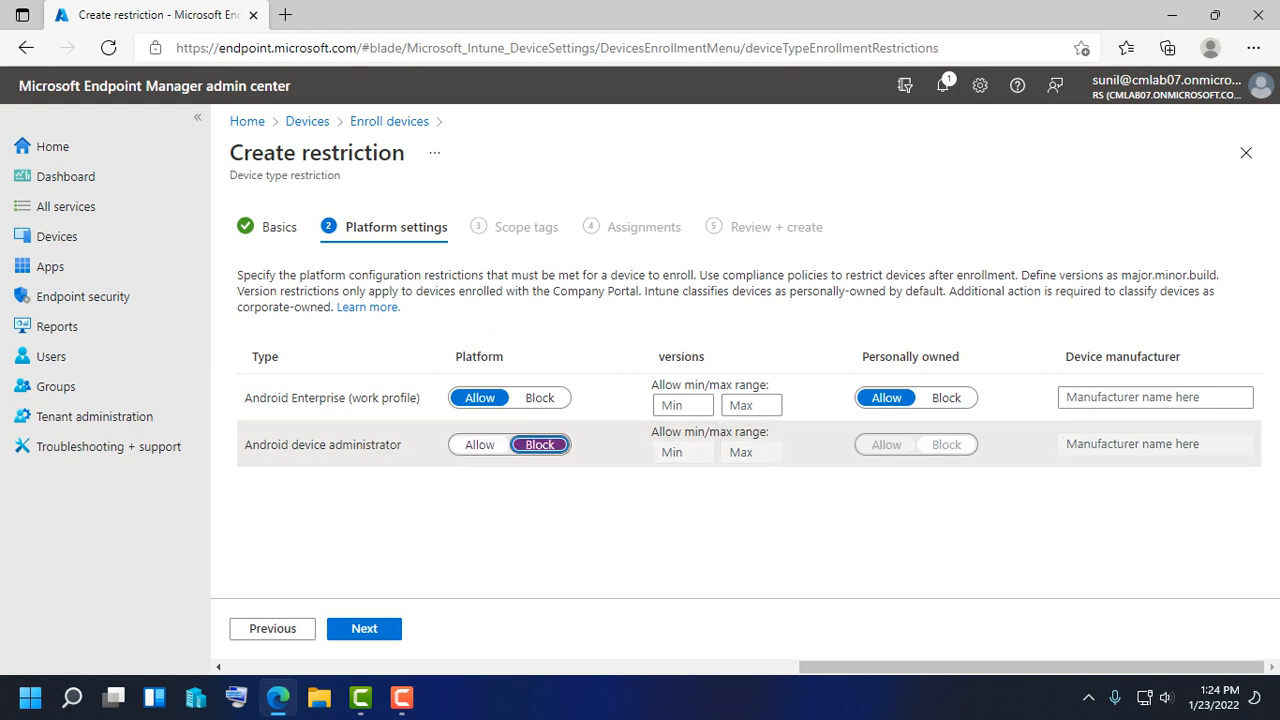
{"action": "left_click", "coordinate": [364, 628]}
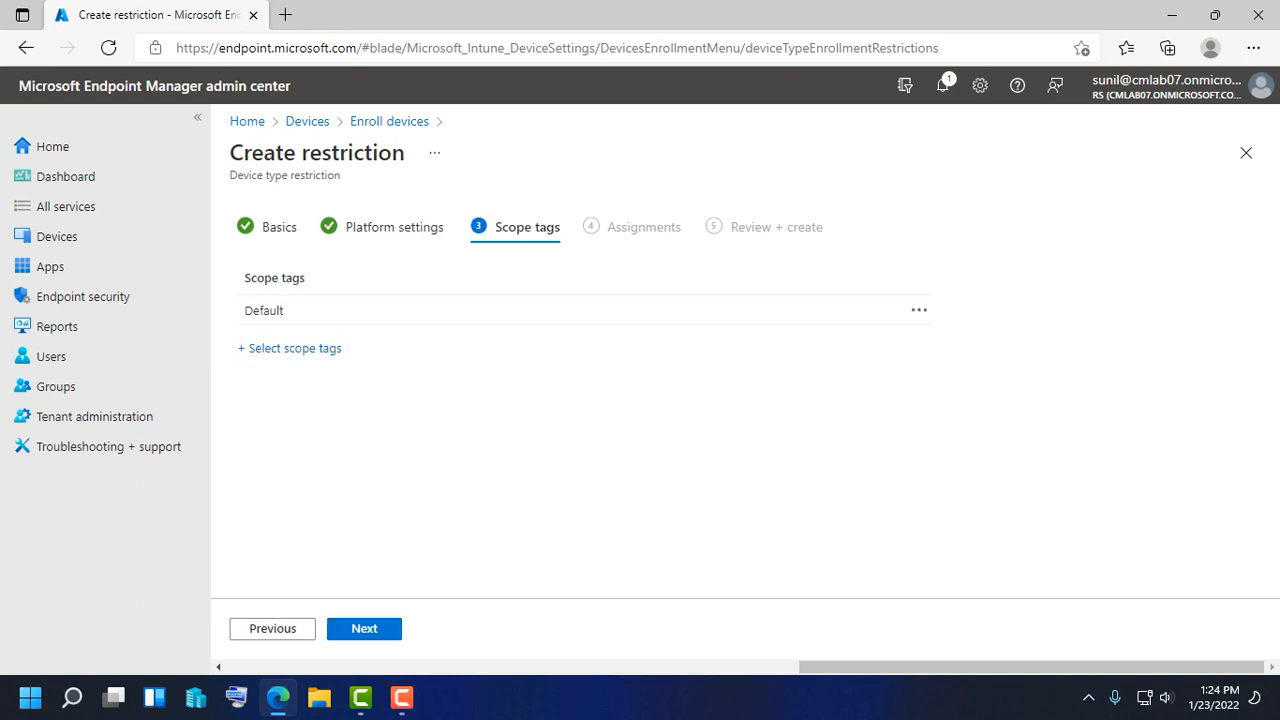
Try removing the Default scope tag from the new restriction and close the tag selection without applying a change
{"action": "left_click", "coordinate": [295, 348]}
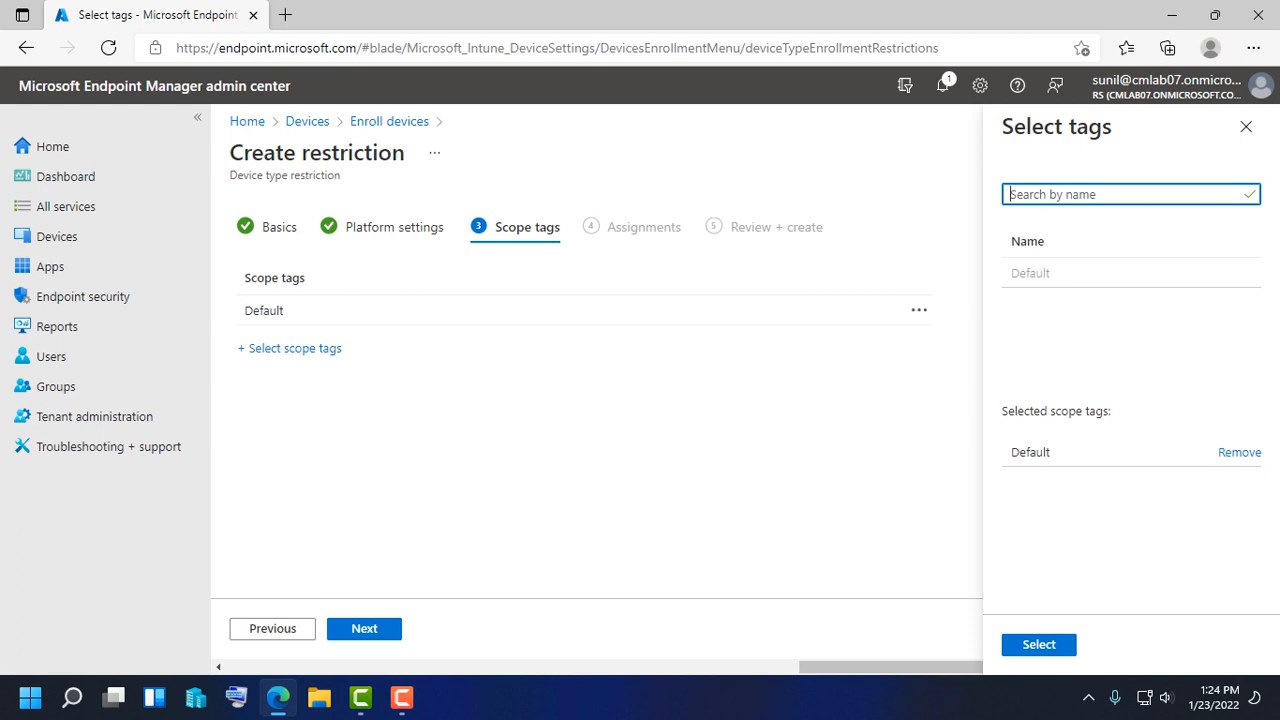
{"action": "left_click", "coordinate": [1239, 453]}
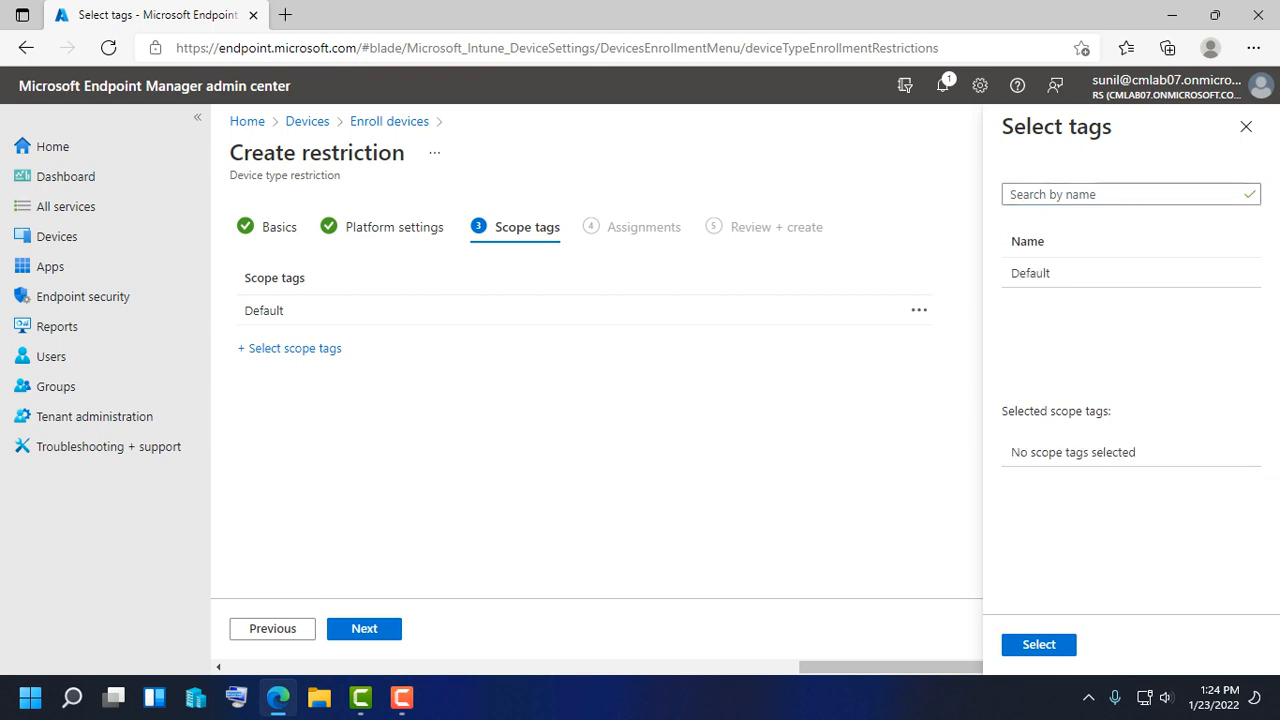
{"action": "left_click", "coordinate": [295, 348]}
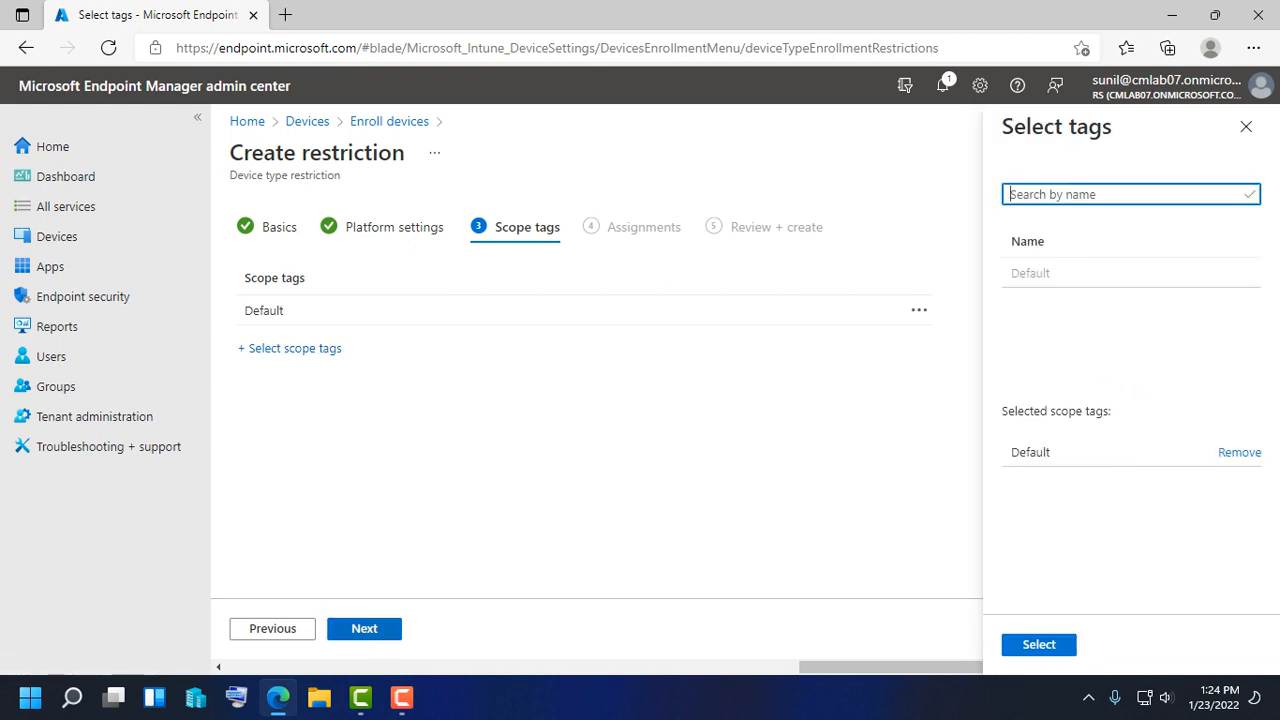
{"action": "left_click", "coordinate": [919, 310]}
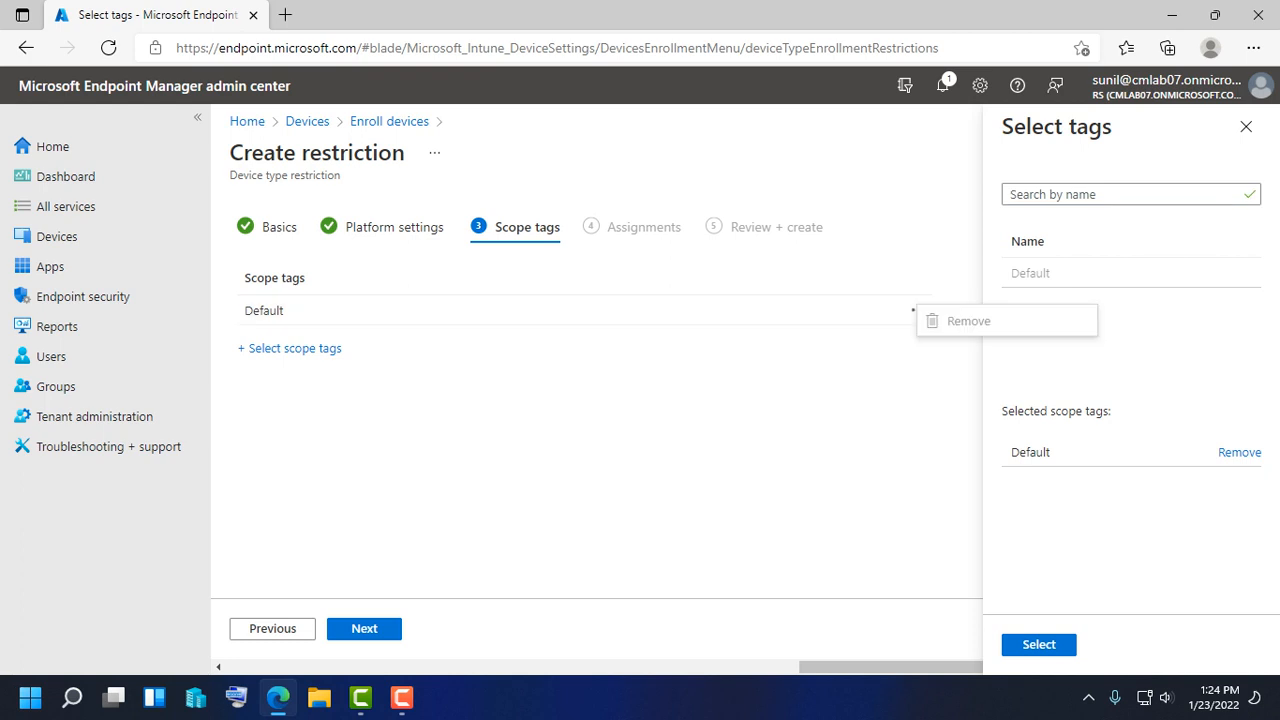
{"action": "key", "text": "Escape"}
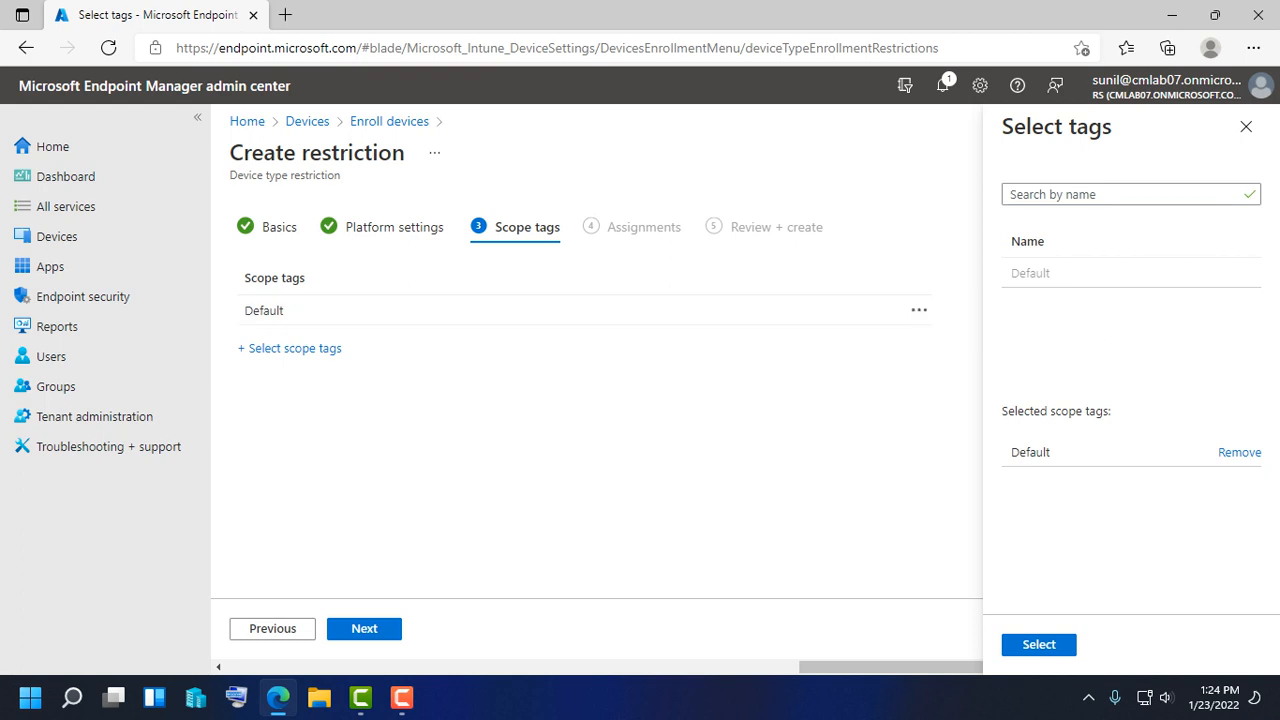
{"action": "left_click", "coordinate": [1246, 126]}
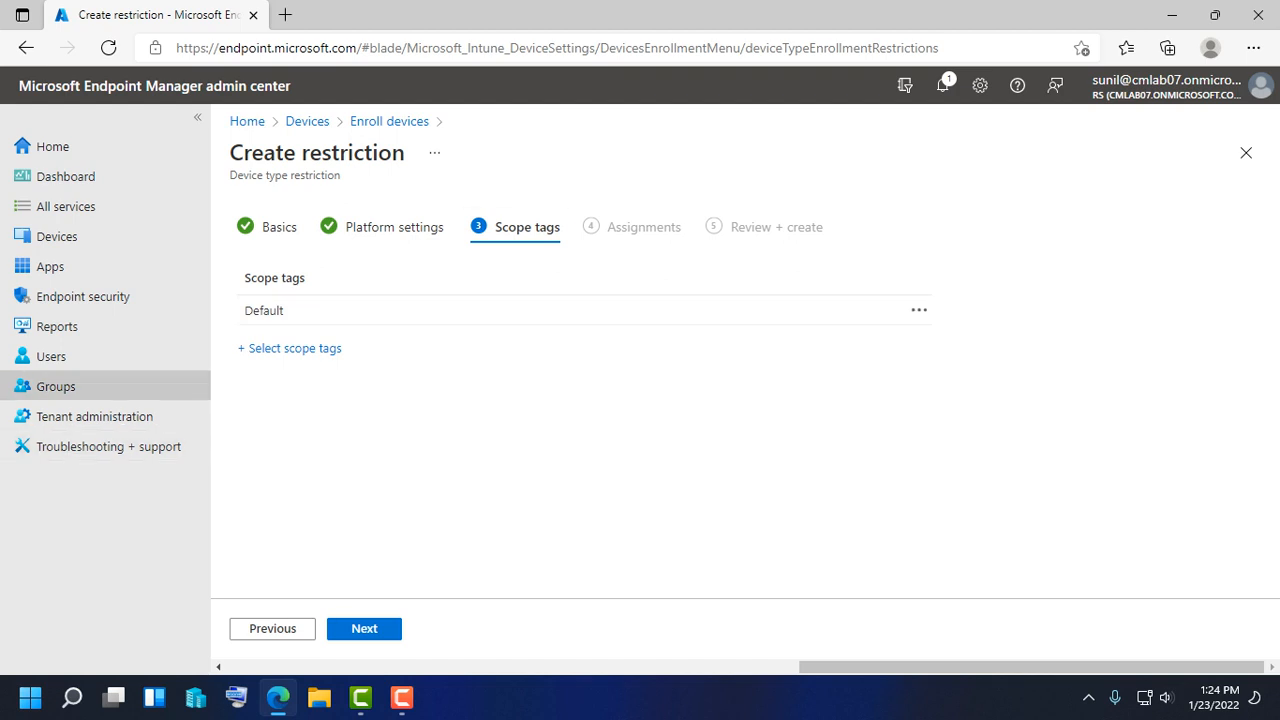
Leave the unsaved restriction and look over the list of all groups and the Android apps
{"action": "left_click", "coordinate": [56, 386]}
{"action": "key", "text": "Return"}
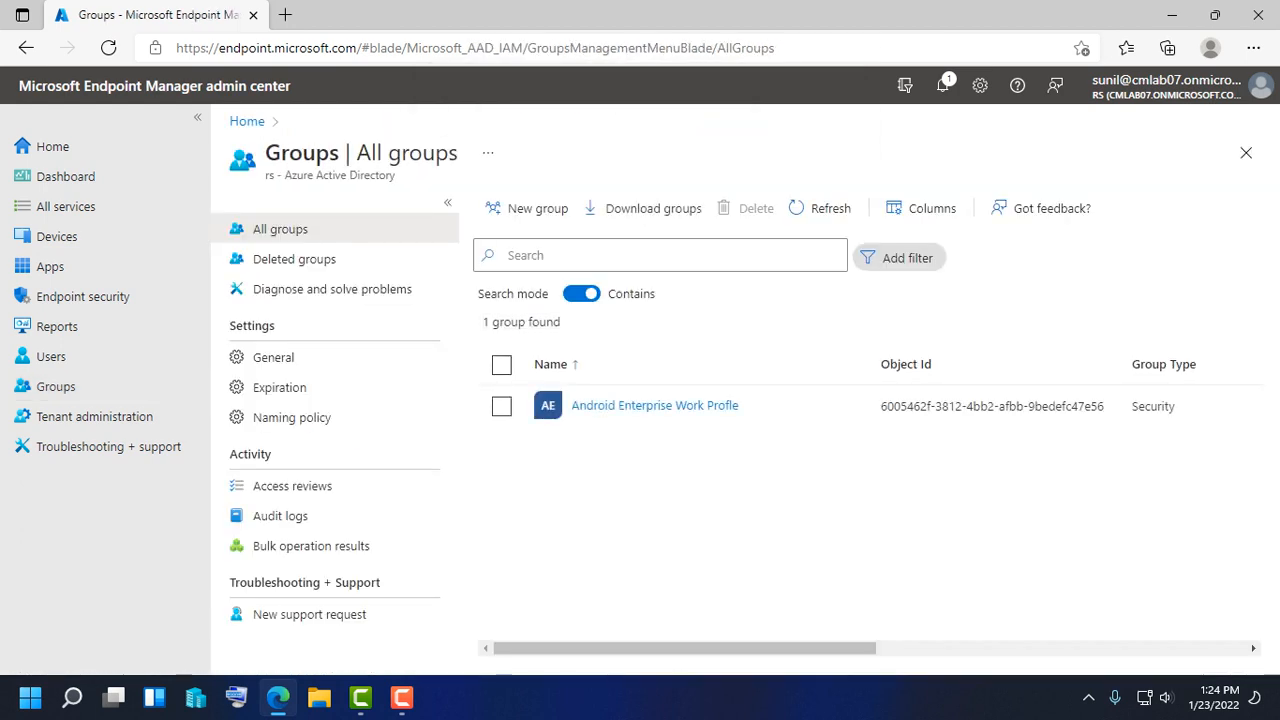
{"action": "left_click", "coordinate": [50, 266]}
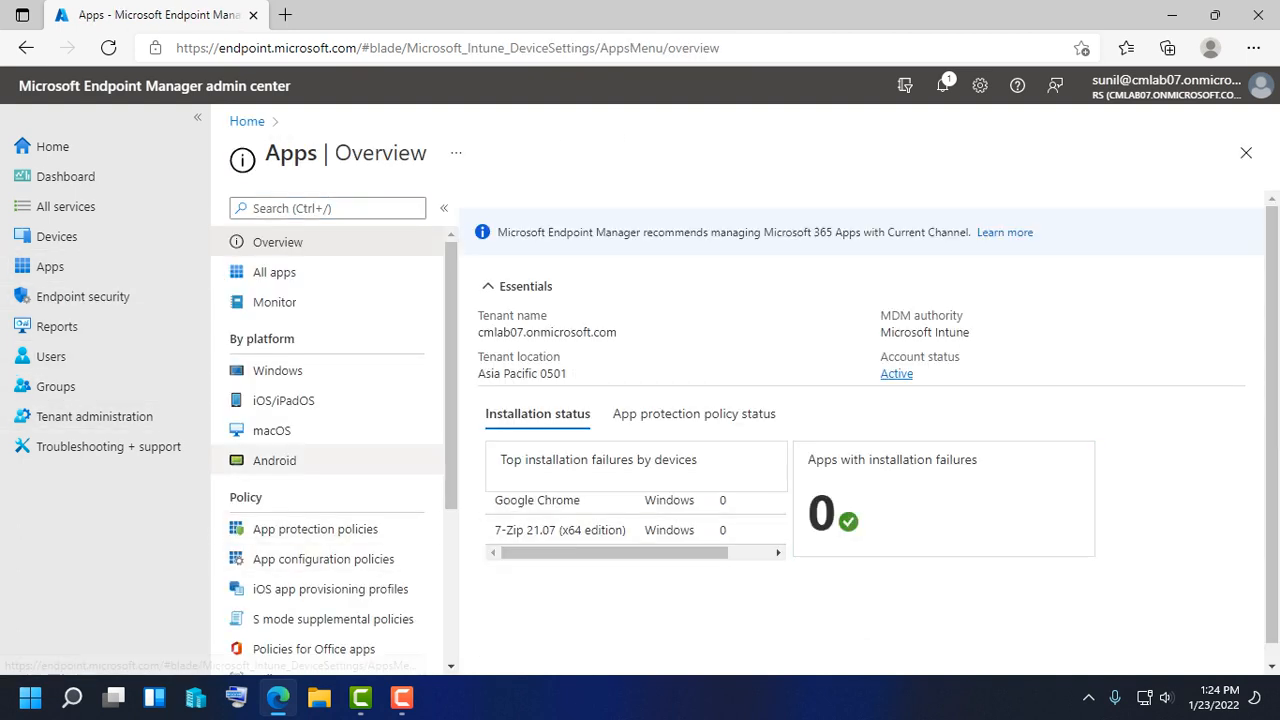
{"action": "left_click", "coordinate": [55, 386]}
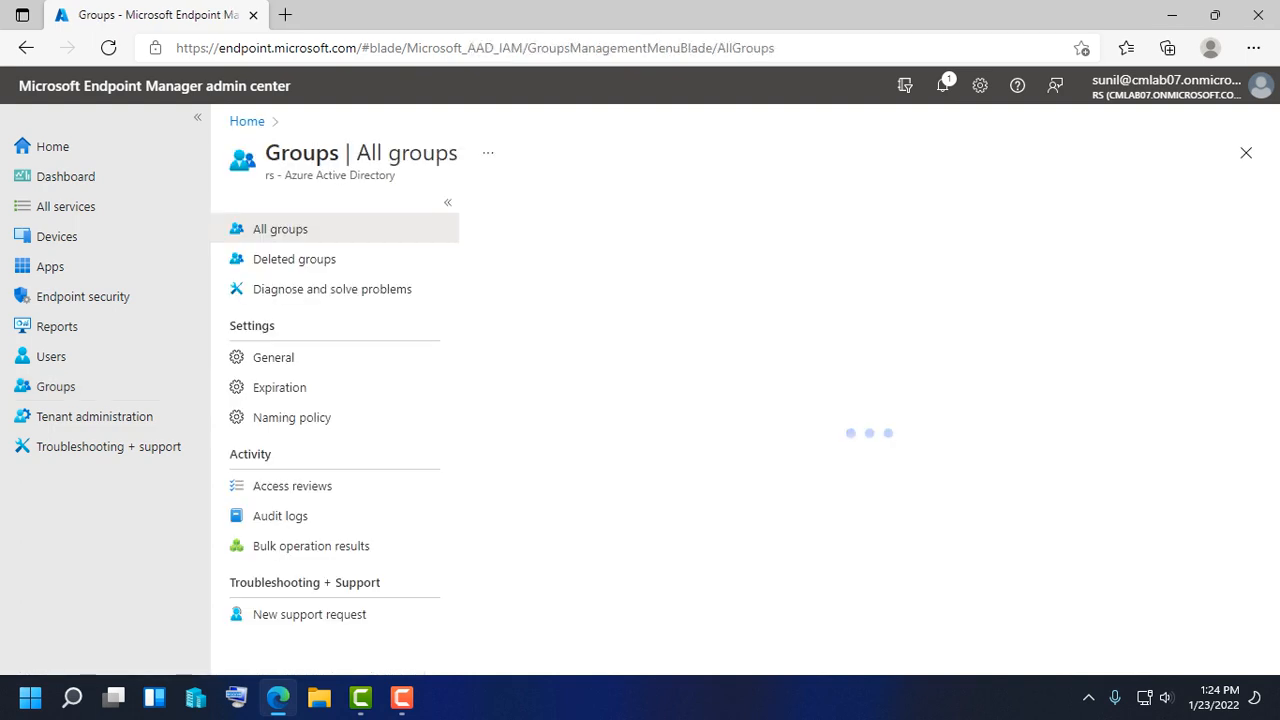
{"action": "left_click", "coordinate": [50, 266]}
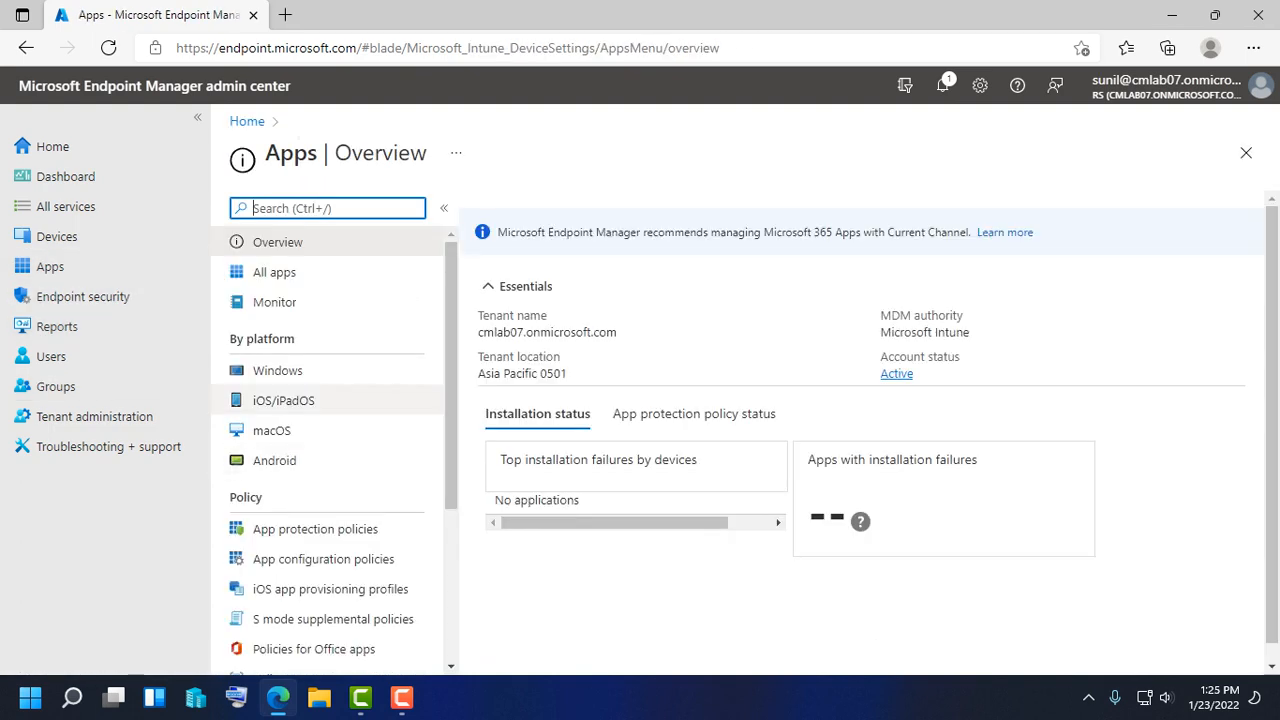
{"action": "left_click", "coordinate": [277, 457]}
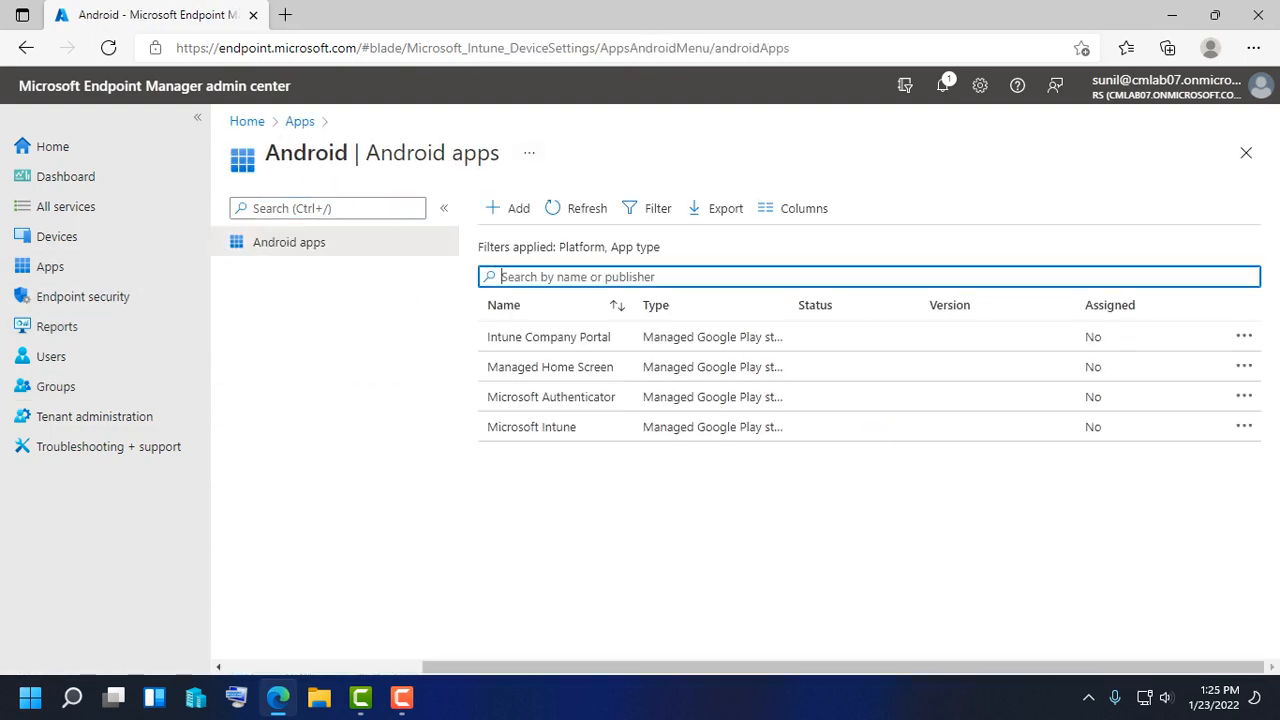
Check the Android enrollment page in the device enrollment settings and return to the devices overview
{"action": "left_click", "coordinate": [50, 266]}
{"action": "left_click", "coordinate": [56, 236]}
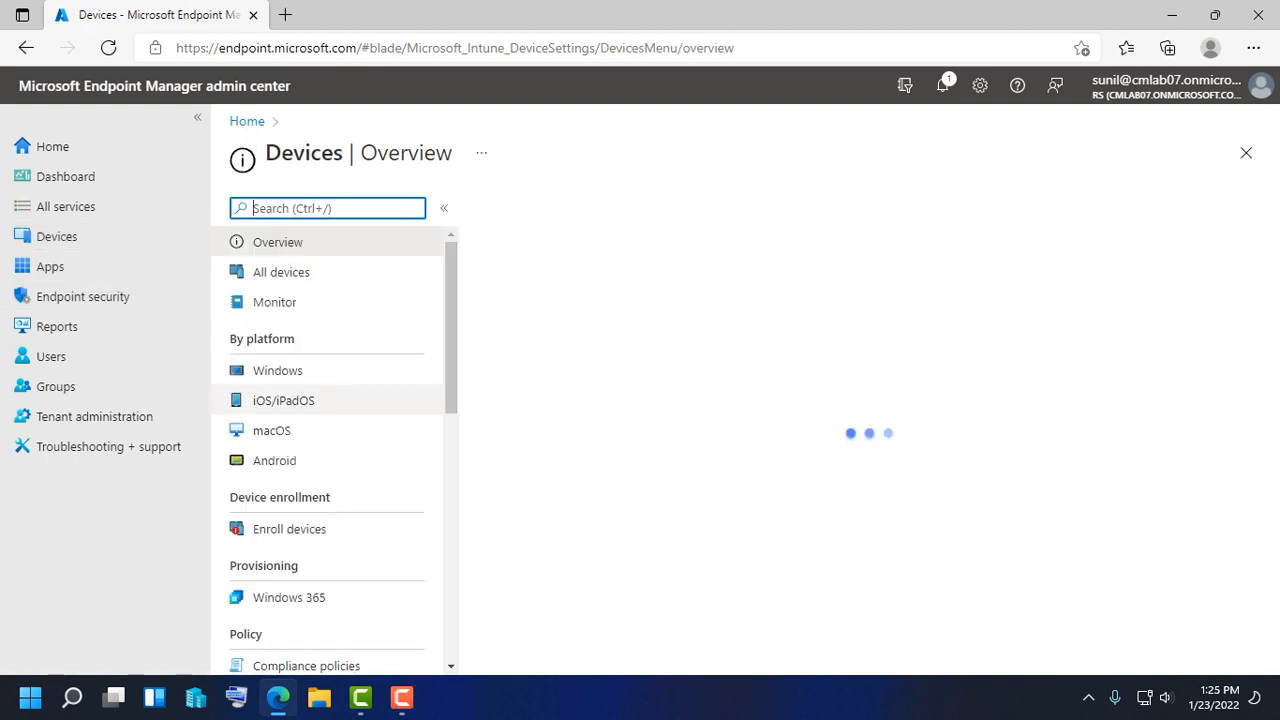
{"action": "left_click", "coordinate": [289, 529]}
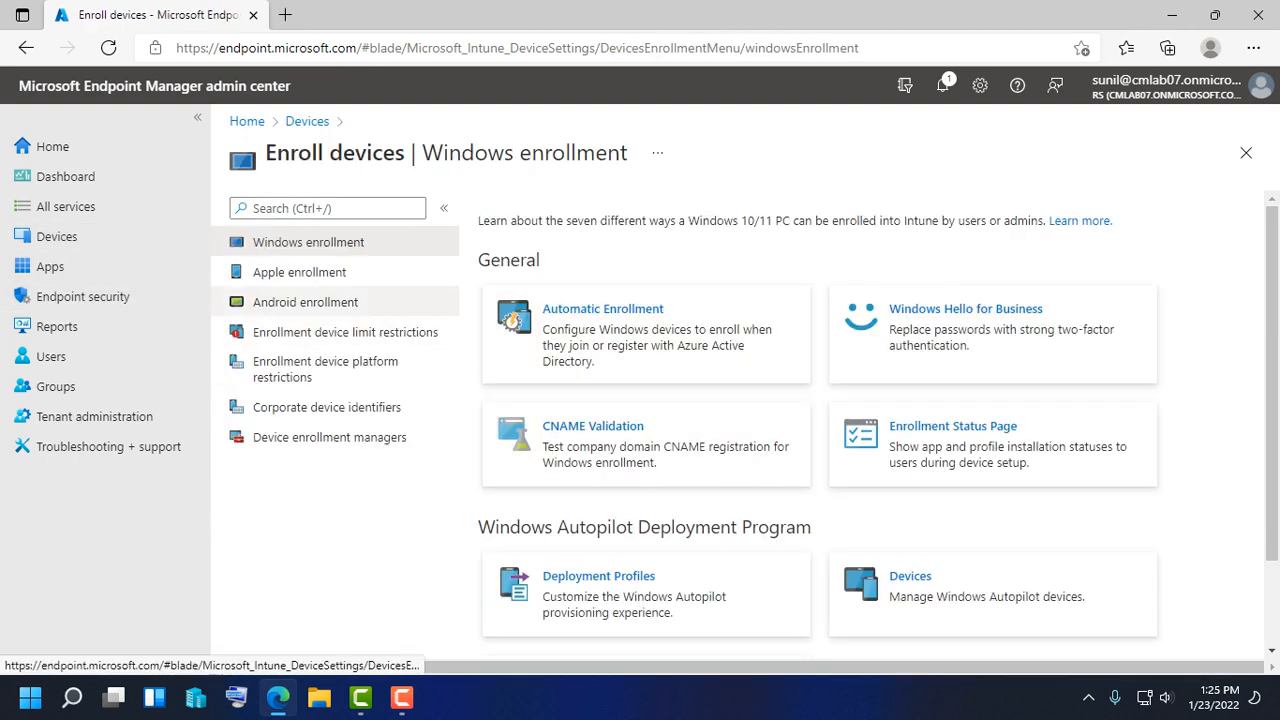
{"action": "left_click", "coordinate": [305, 302]}
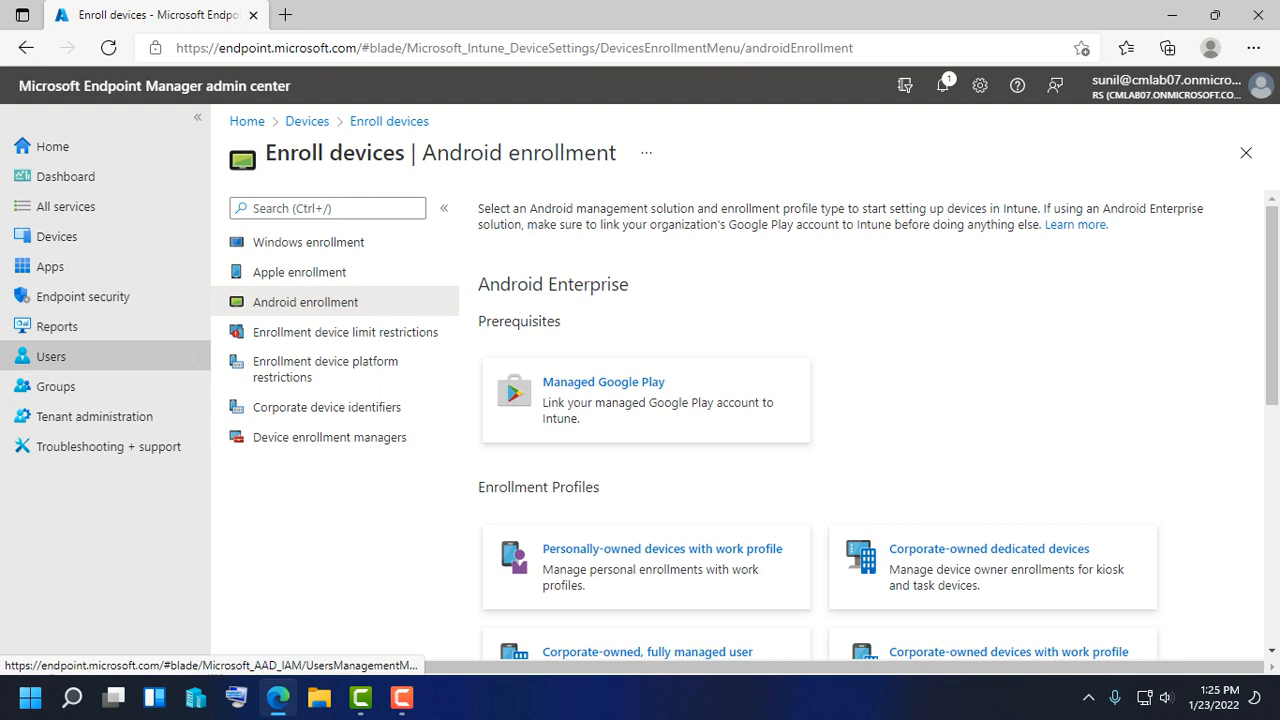
{"action": "left_click", "coordinate": [56, 236]}
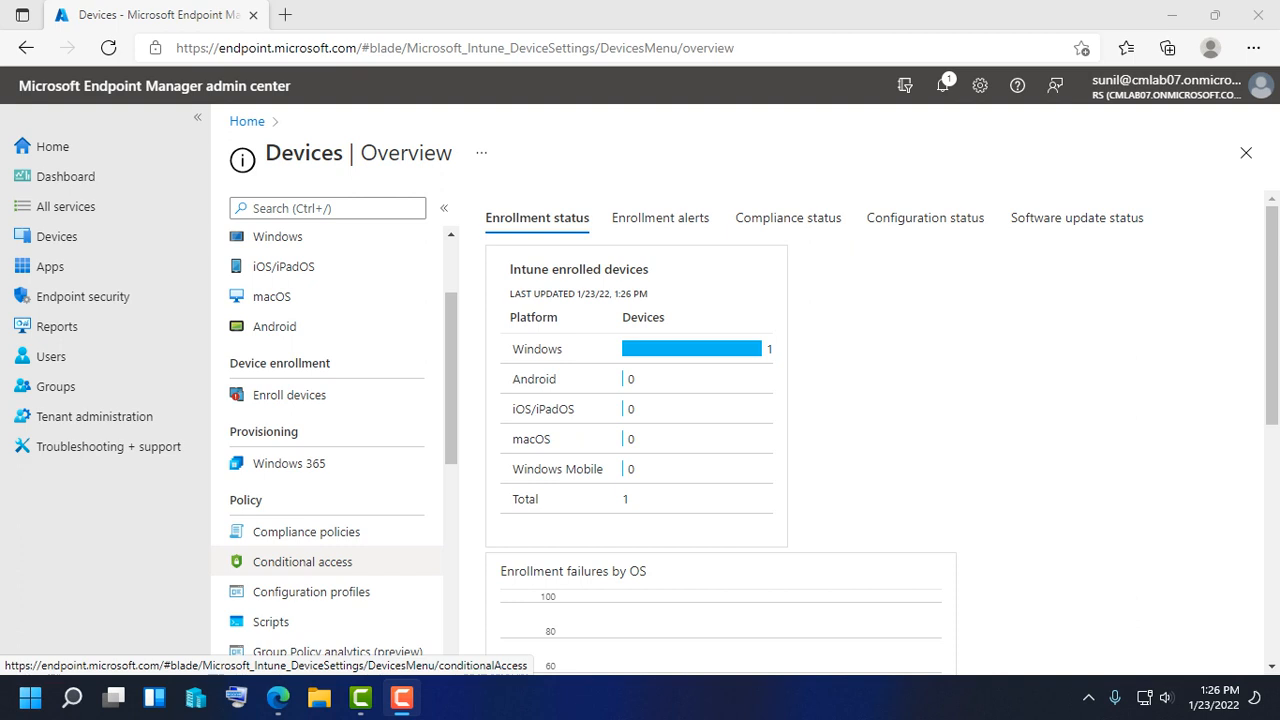
Start a new device configuration profile for Android Enterprise with the fully managed, dedicated and corporate-owned Device restrictions profile type
{"action": "scroll", "coordinate": [880, 430], "scroll_direction": "down", "scroll_amount": 2}
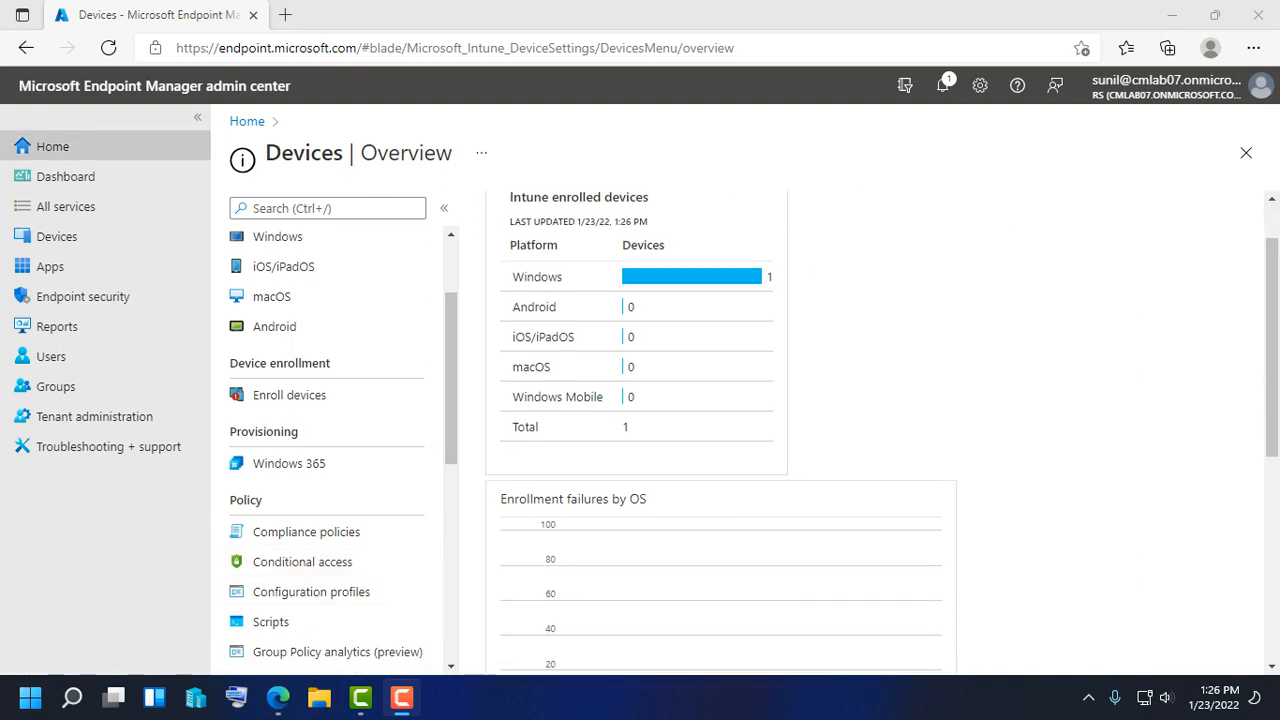
{"action": "left_click", "coordinate": [85, 238]}
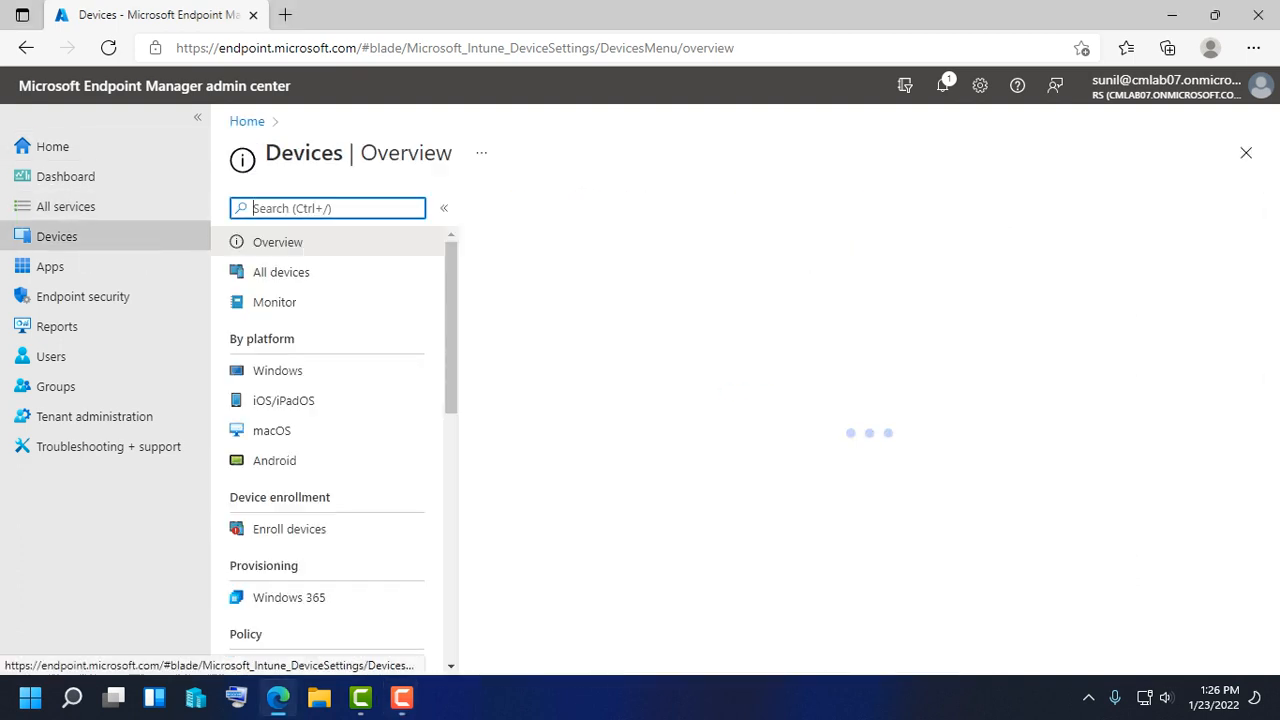
{"action": "scroll", "coordinate": [300, 370], "scroll_direction": "down", "scroll_amount": 3}
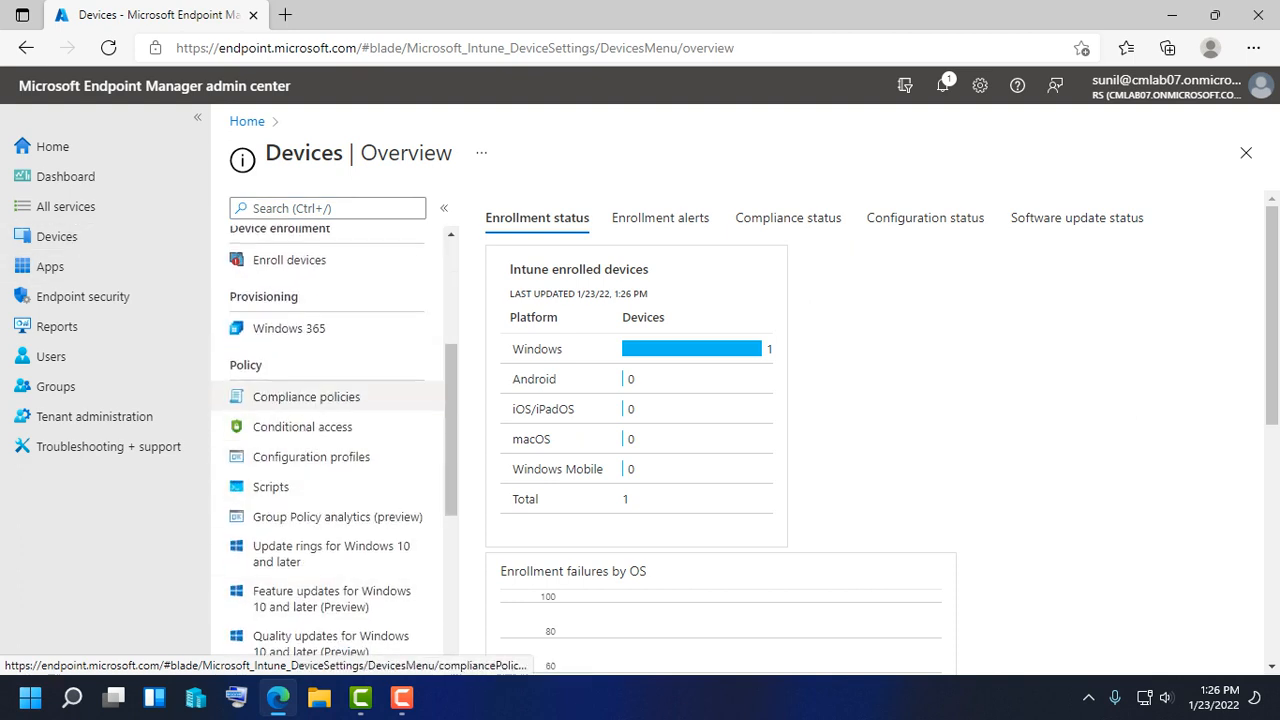
{"action": "left_click", "coordinate": [311, 456]}
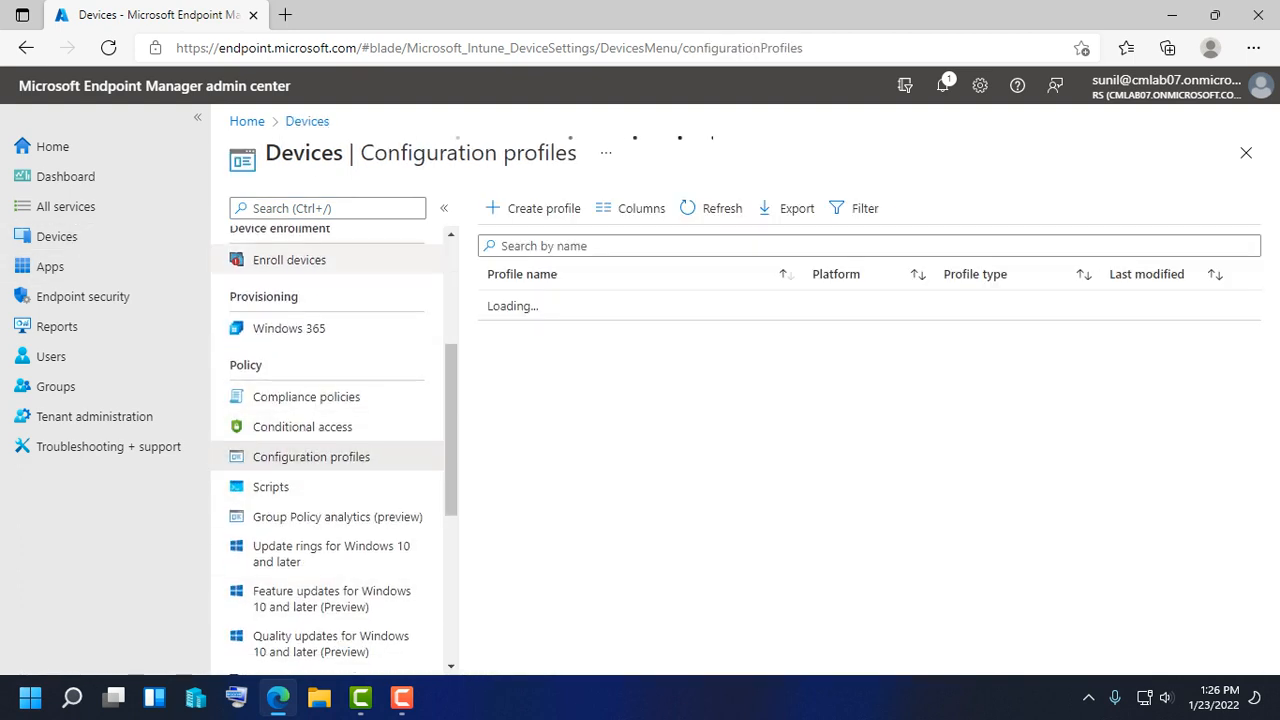
{"action": "left_click", "coordinate": [535, 208]}
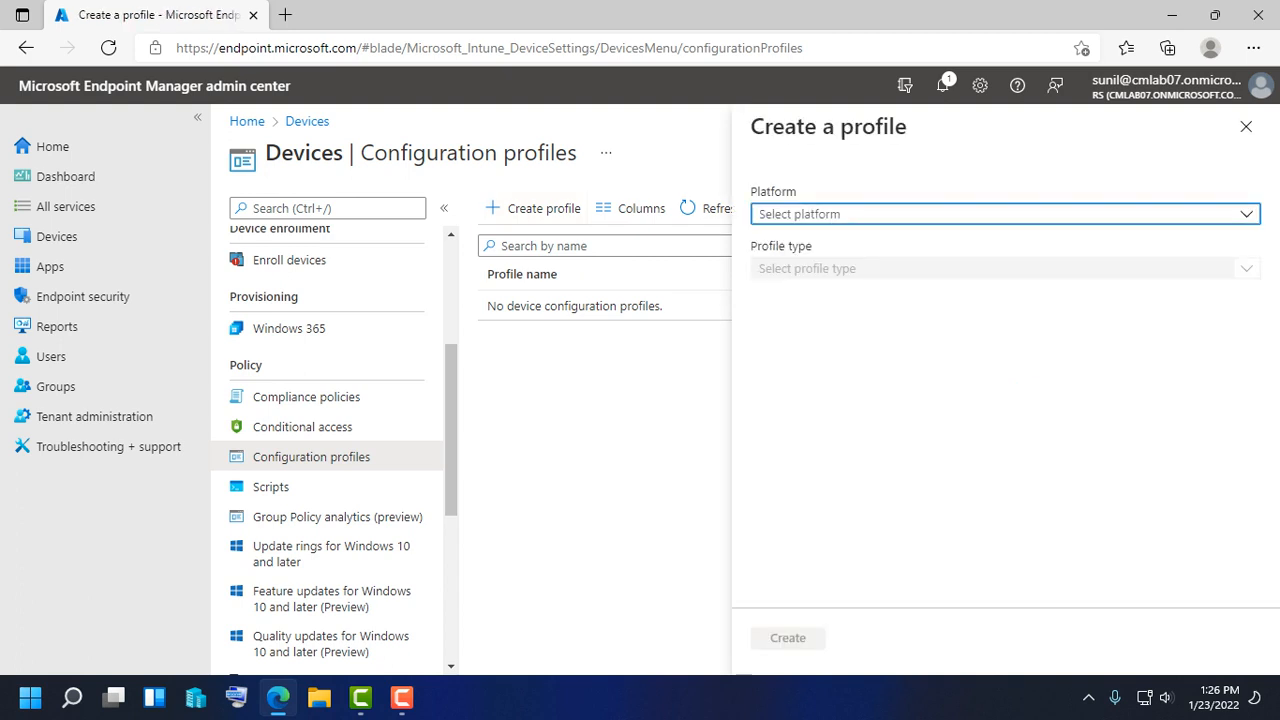
{"action": "left_click", "coordinate": [1004, 214]}
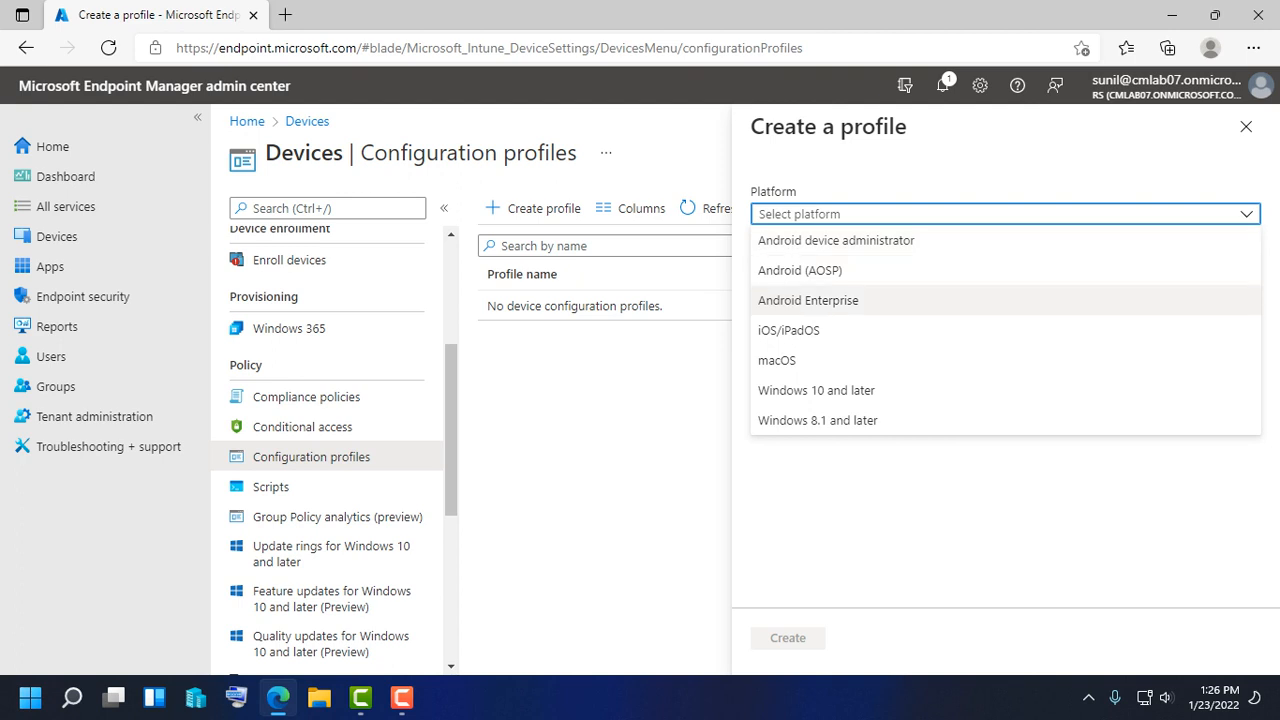
{"action": "left_click", "coordinate": [808, 300]}
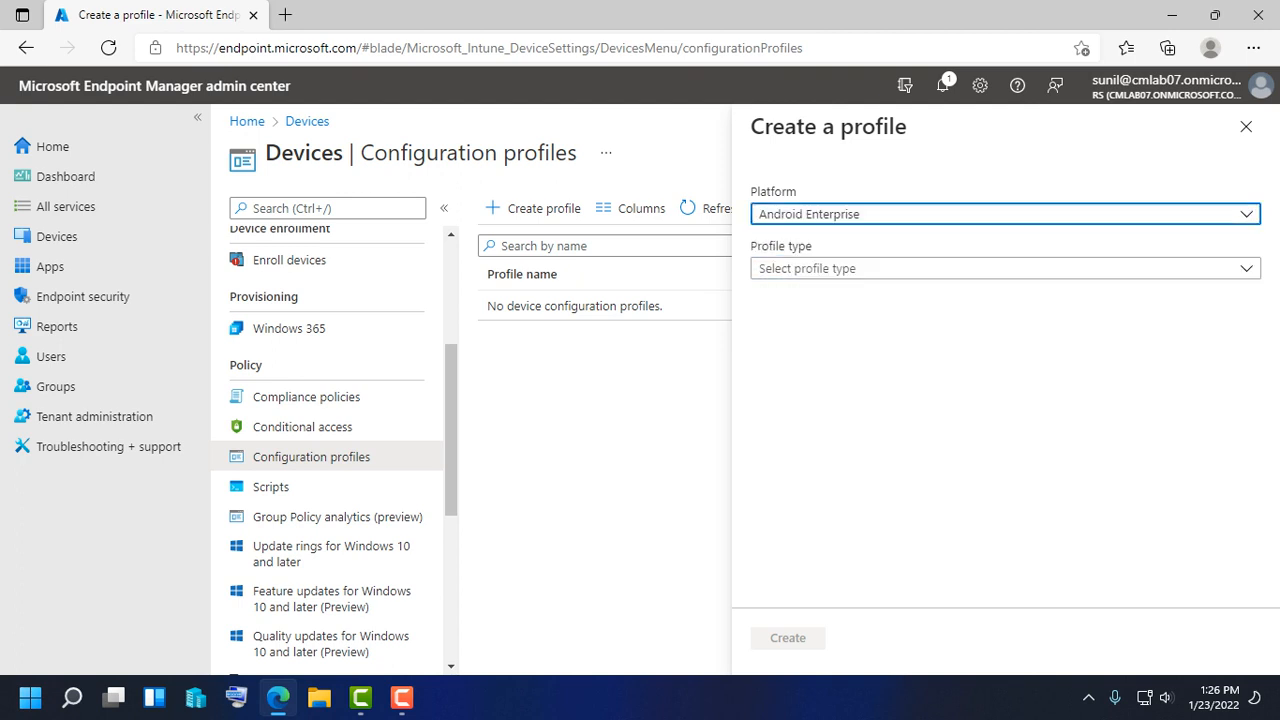
{"action": "left_click", "coordinate": [1004, 268]}
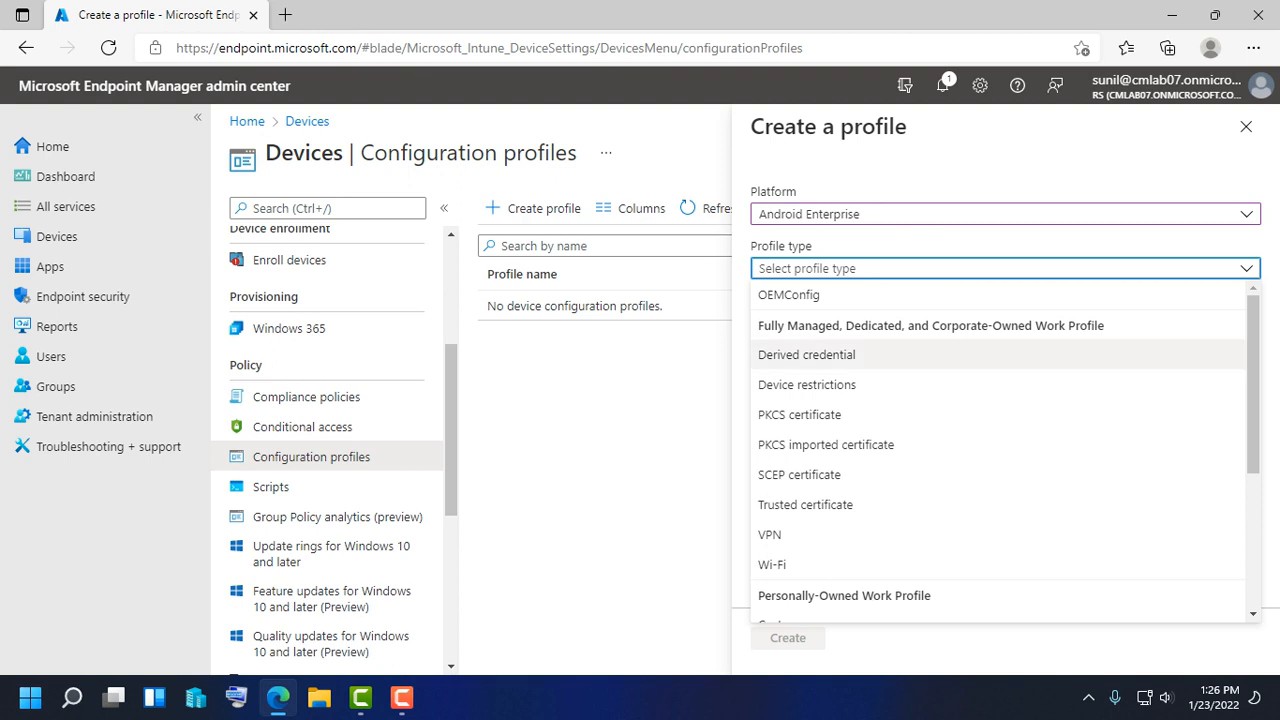
{"action": "left_click", "coordinate": [807, 384]}
{"action": "left_click", "coordinate": [792, 638]}
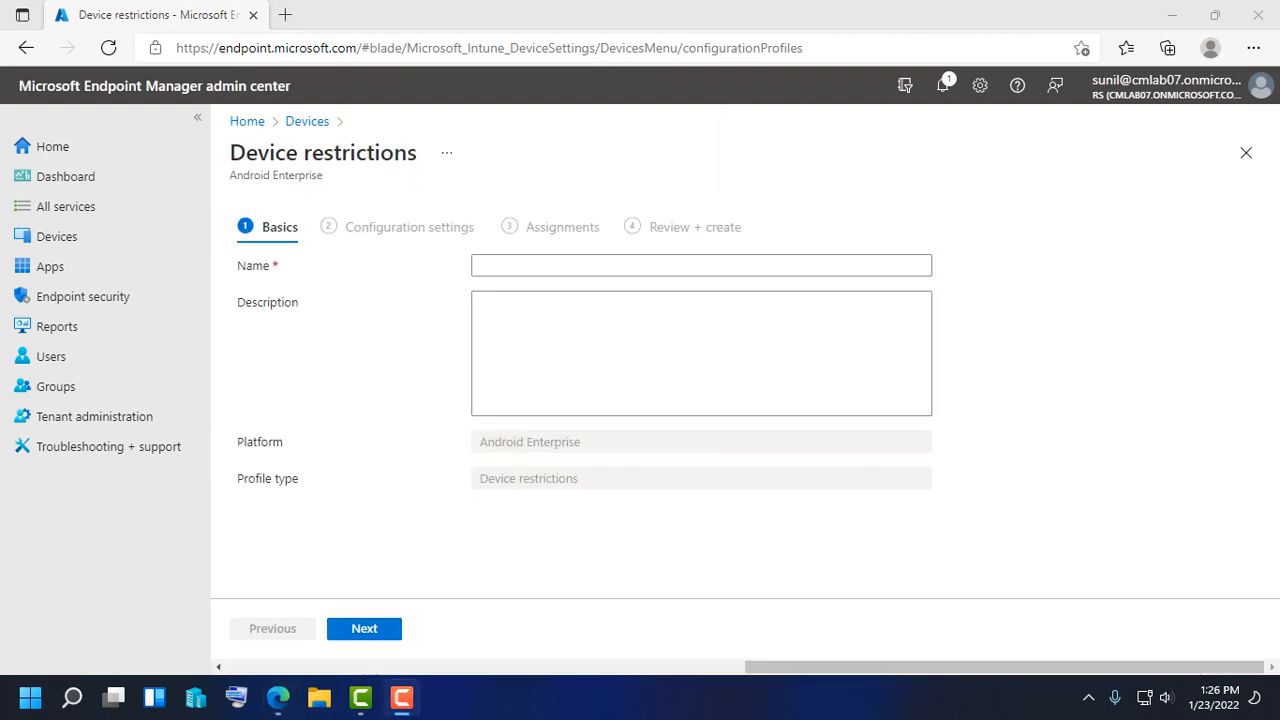
Name the profile "Android Enterprise work Profle-Device restrictions"
{"action": "left_click", "coordinate": [701, 265]}
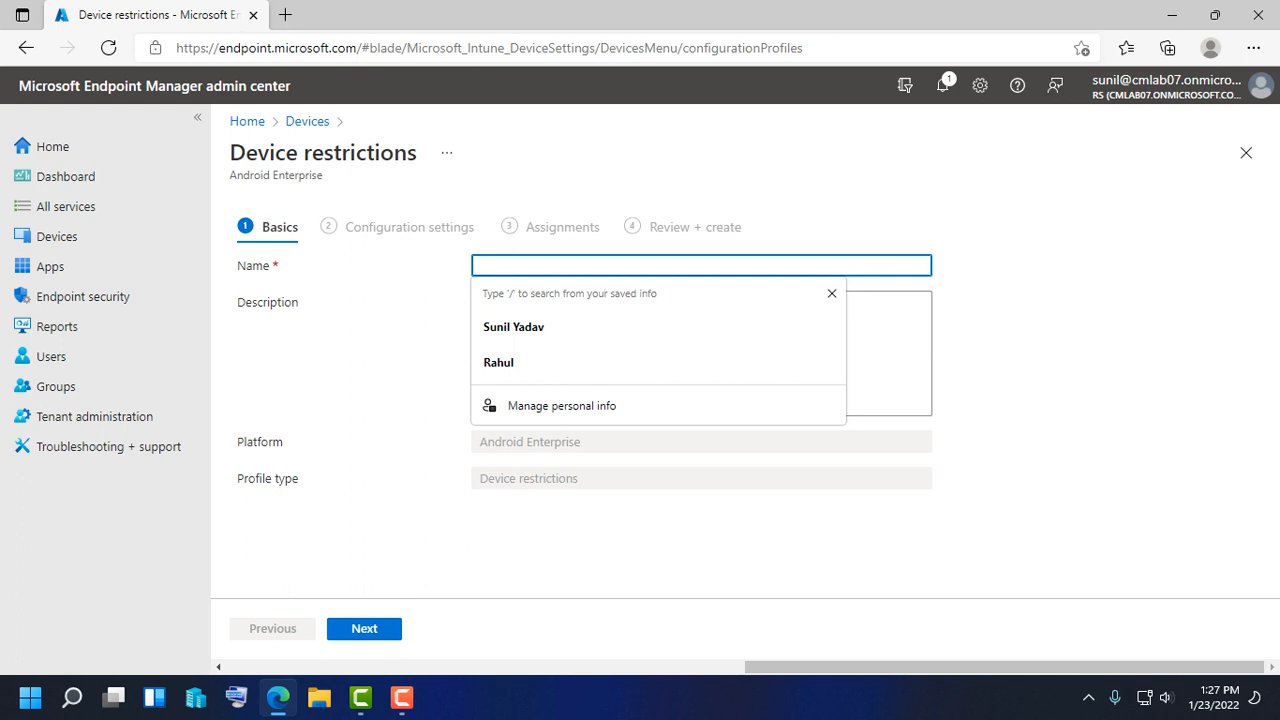
{"action": "triple_click", "coordinate": [298, 175]}
{"action": "key", "text": "ctrl+c"}
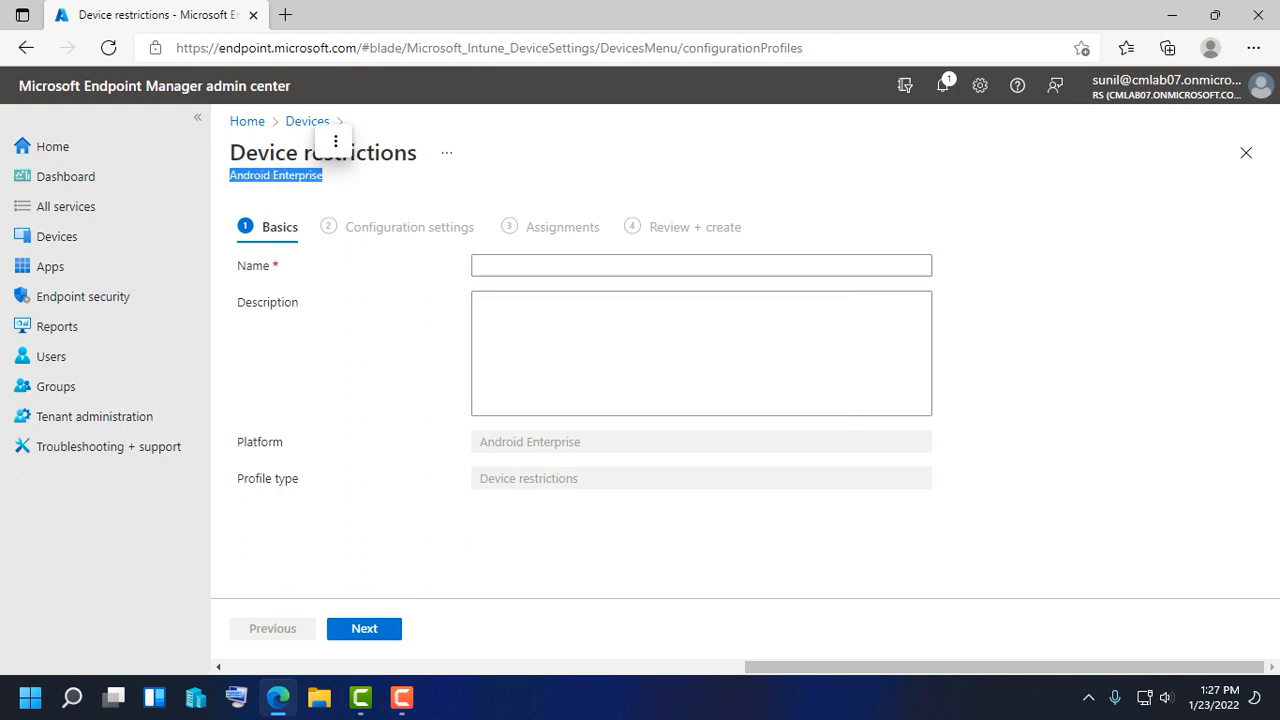
{"action": "left_click", "coordinate": [701, 265]}
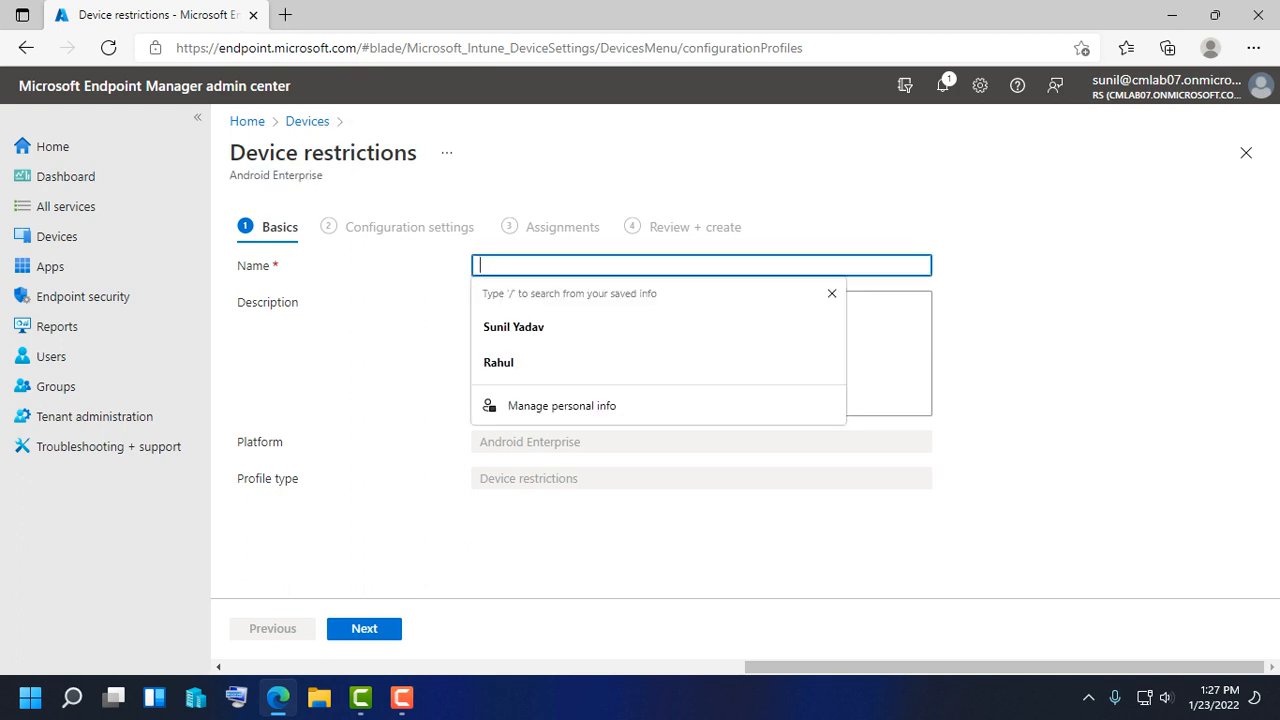
{"action": "key", "text": "ctrl+v"}
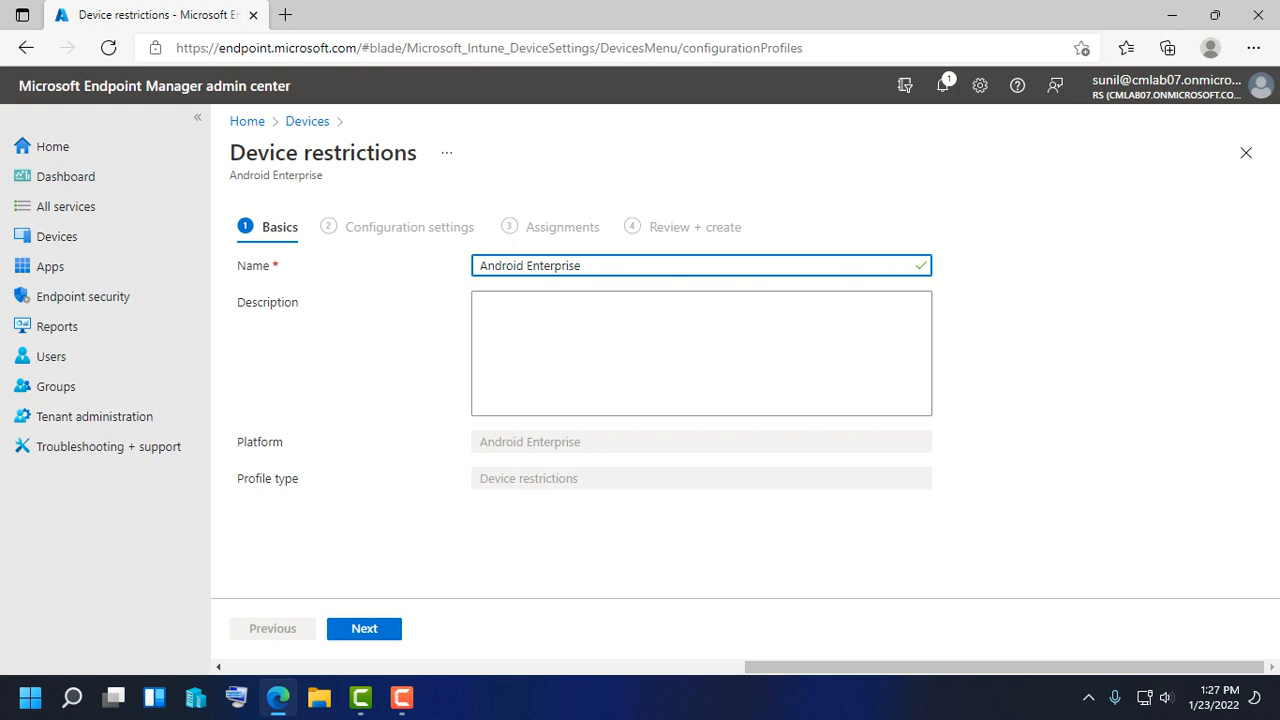
{"action": "type", "text": "work P"}
{"action": "type", "text": "fle"}
{"action": "type", "text": "-"}
{"action": "triple_click", "coordinate": [402, 150]}
{"action": "key", "text": "ctrl+c"}
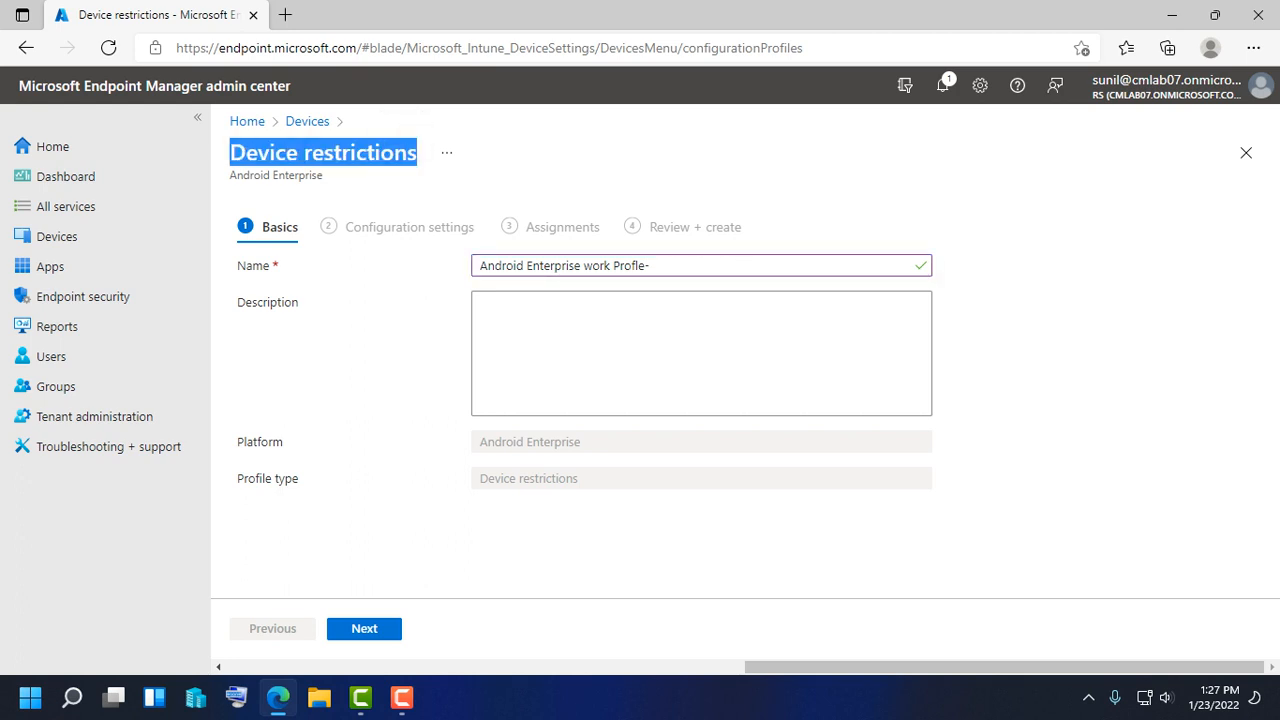
{"action": "left_click", "coordinate": [652, 266]}
{"action": "key", "text": "ctrl+v"}
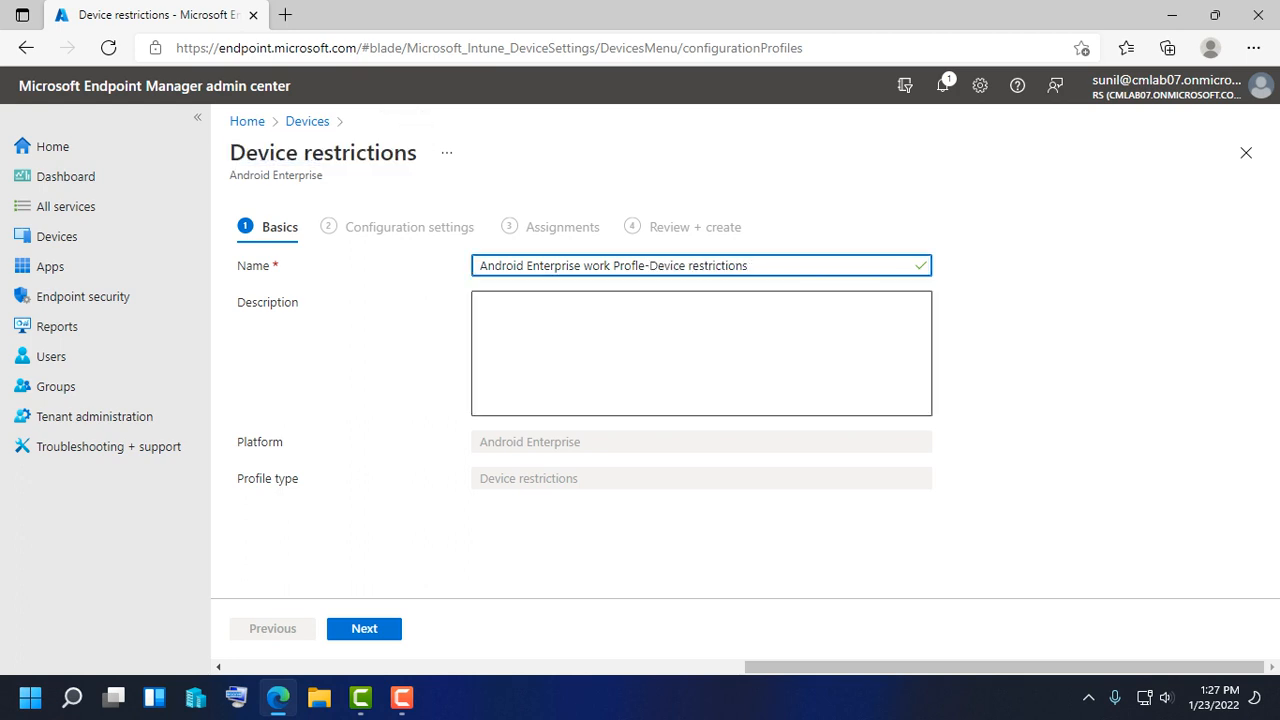
Copy the profile name into the description and continue to the configuration settings
{"action": "left_click_drag", "start_coordinate": [748, 266], "coordinate": [477, 266]}
{"action": "key", "text": "ctrl+c"}
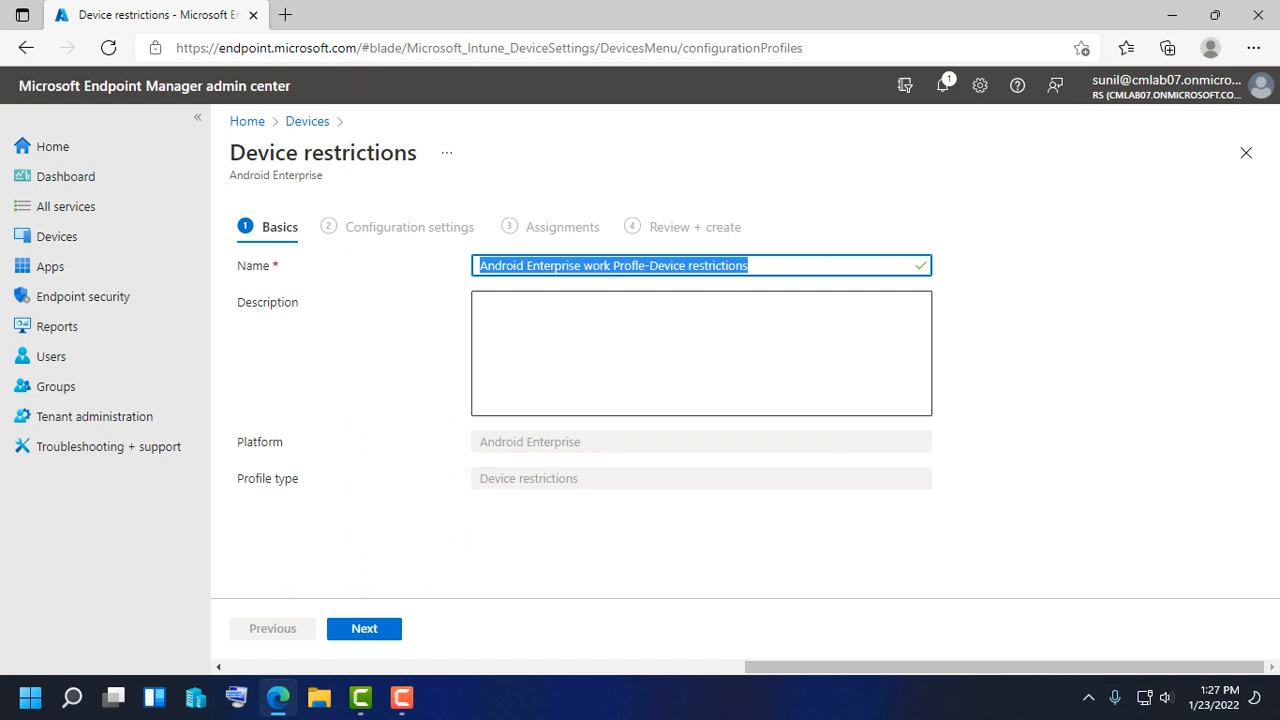
{"action": "left_click", "coordinate": [520, 325]}
{"action": "key", "text": "ctrl+v"}
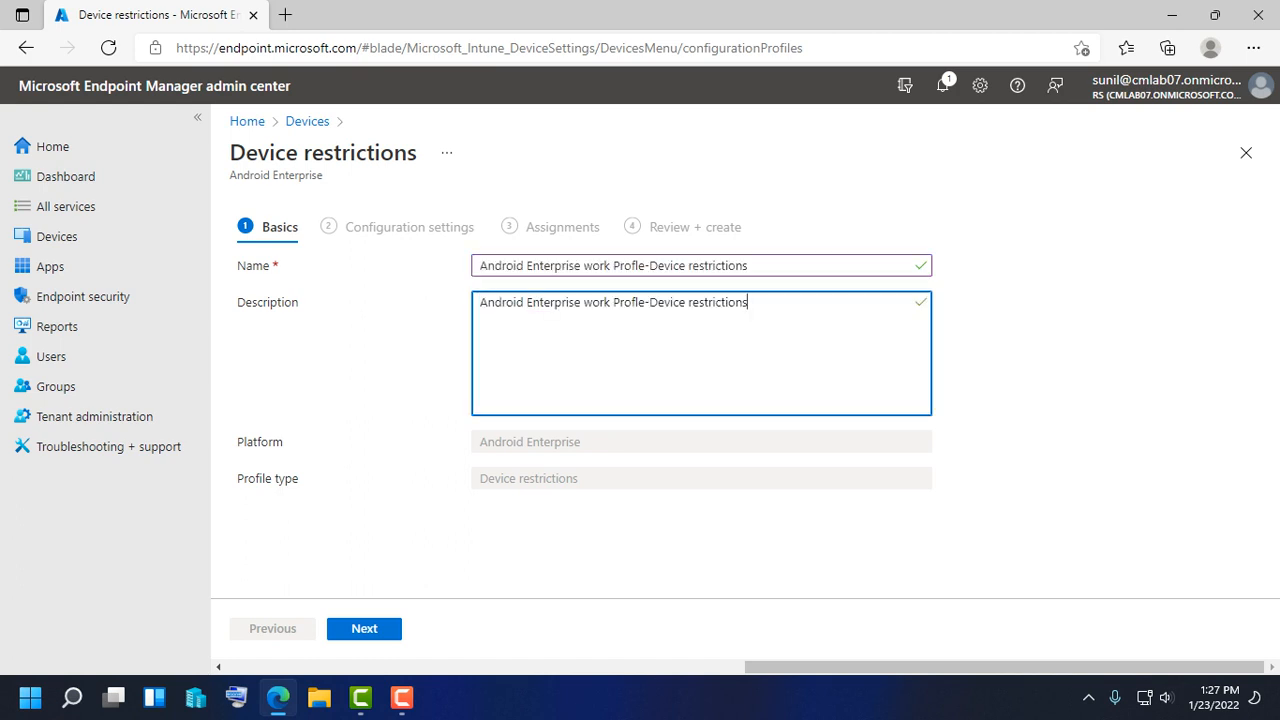
{"action": "left_click", "coordinate": [364, 628]}
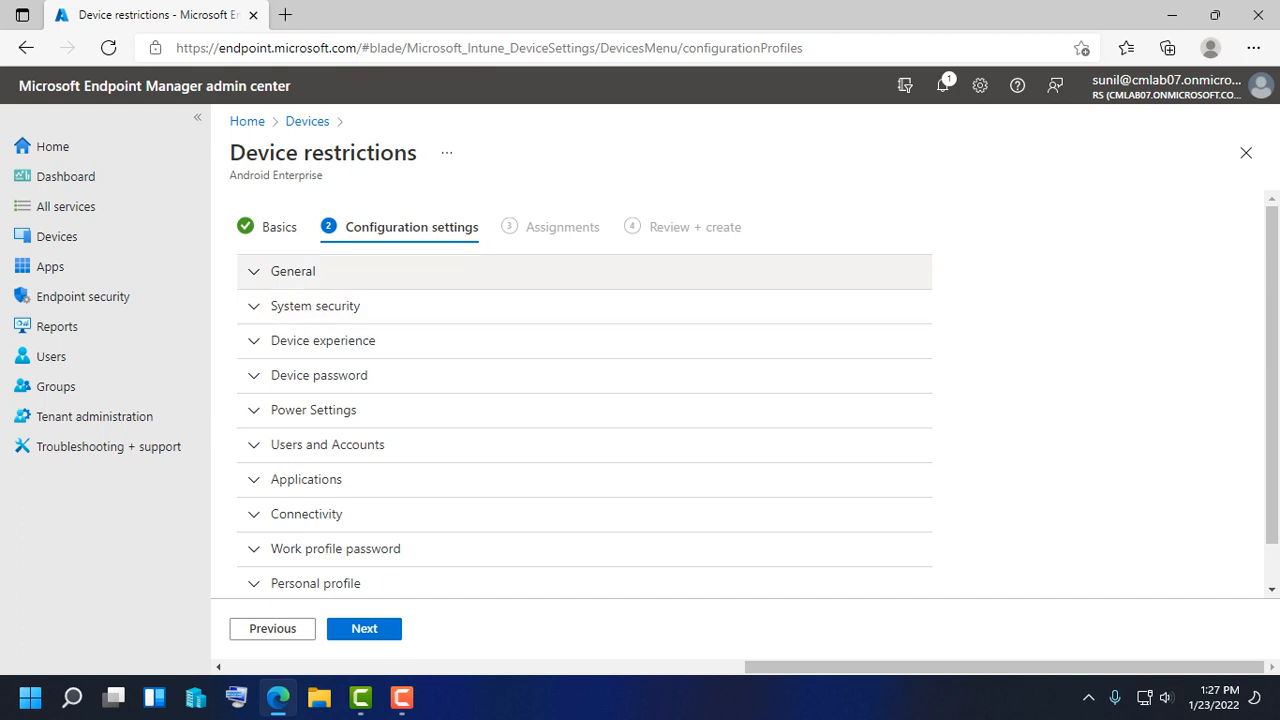
Review the General restriction settings for fully managed, dedicated and corporate-owned work profile devices
{"action": "left_click", "coordinate": [293, 271]}
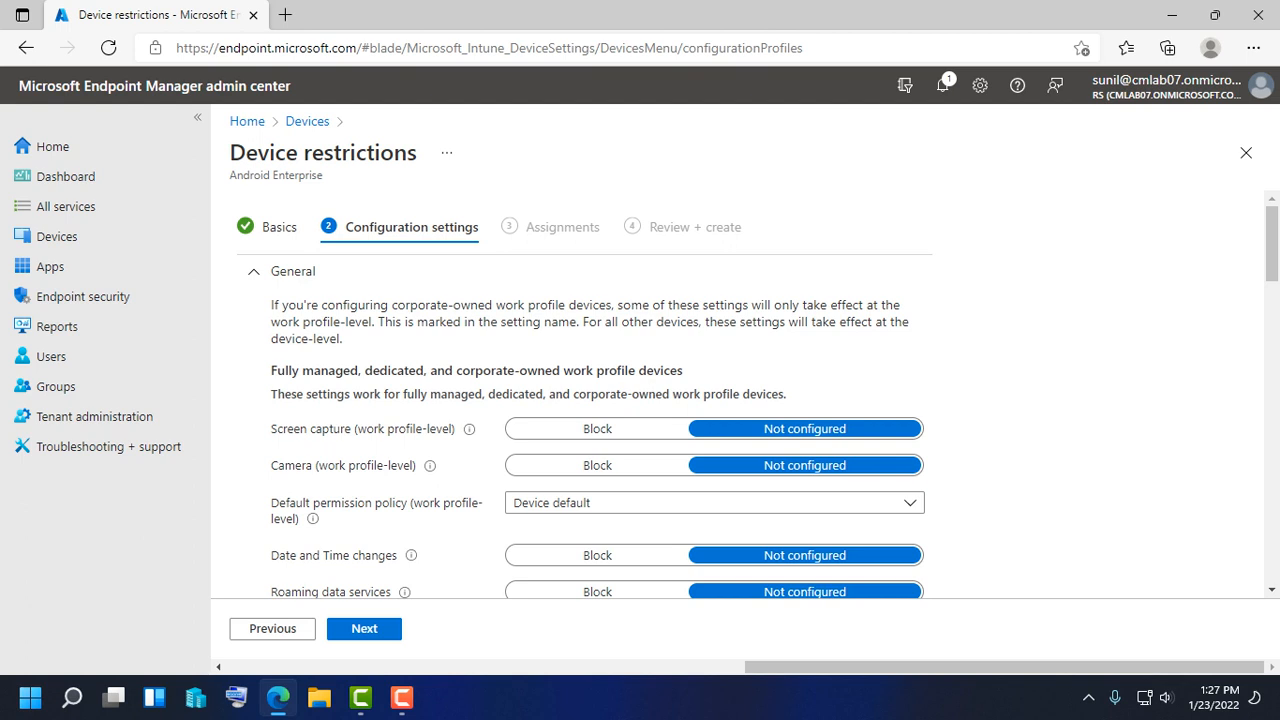
{"action": "scroll", "coordinate": [757, 398], "scroll_direction": "down", "scroll_amount": 1}
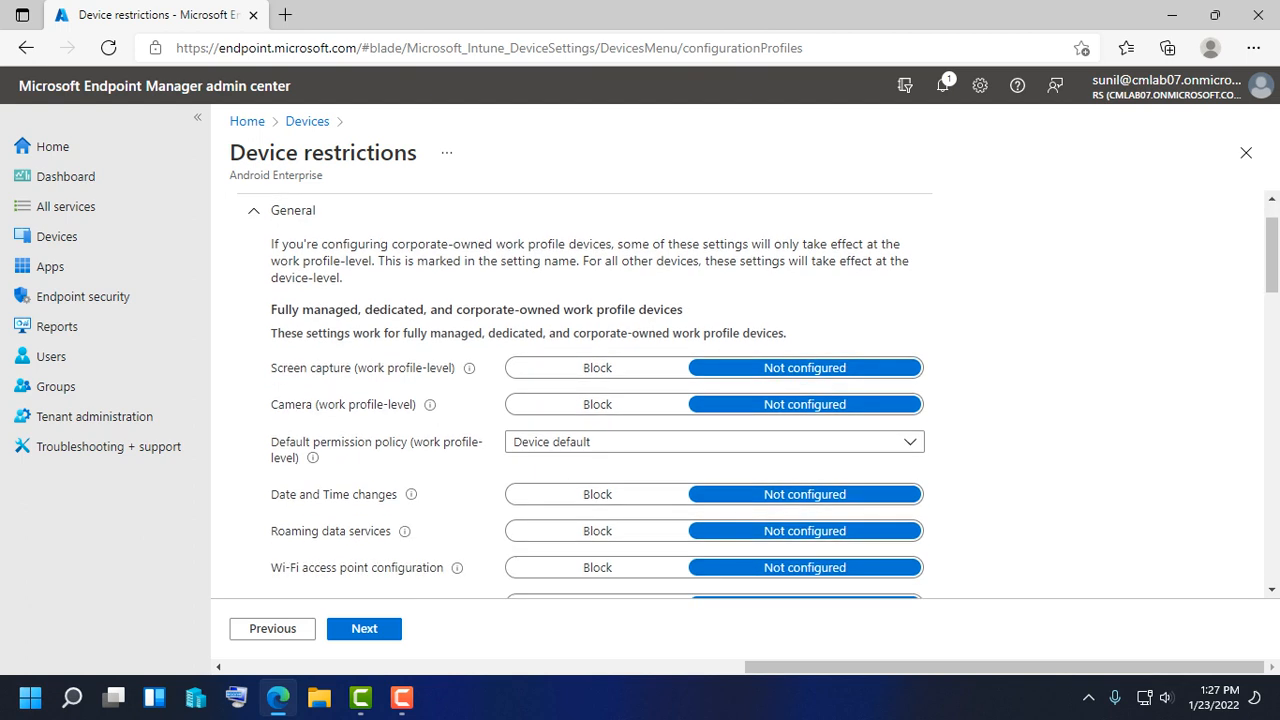
{"action": "scroll", "coordinate": [717, 398], "scroll_direction": "down", "scroll_amount": 4}
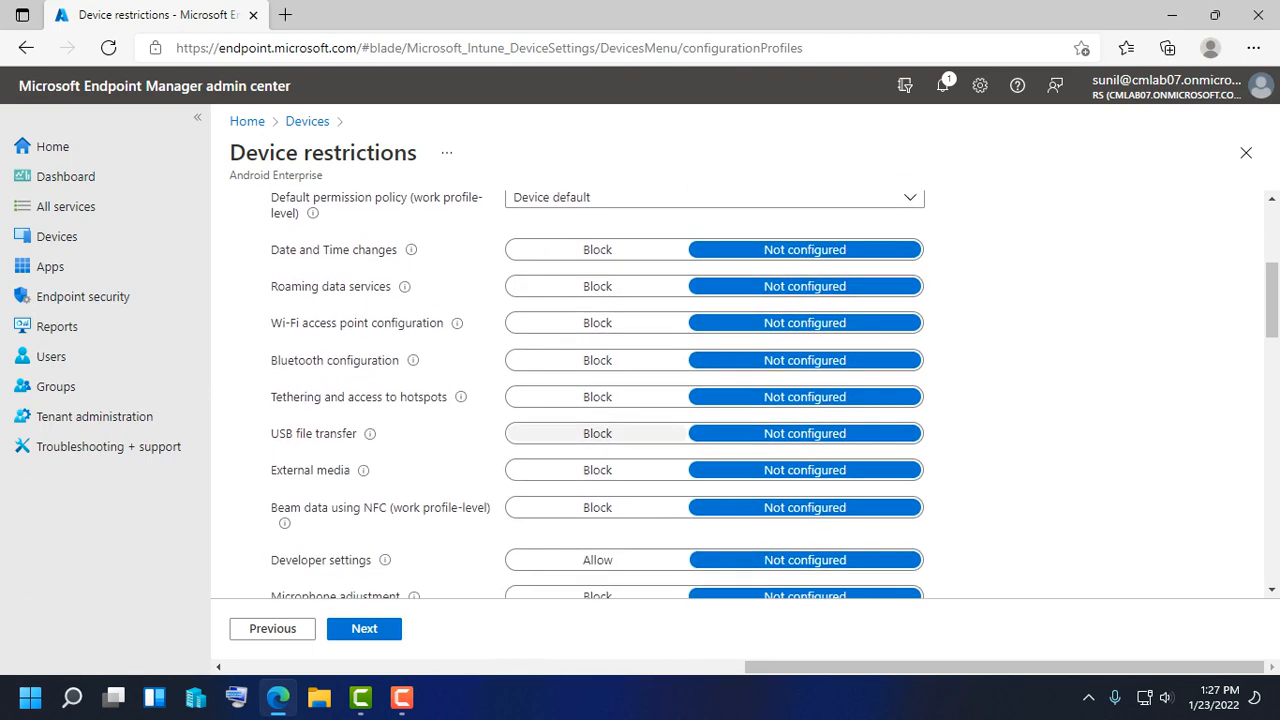
{"action": "scroll", "coordinate": [597, 433], "scroll_direction": "down", "scroll_amount": 7}
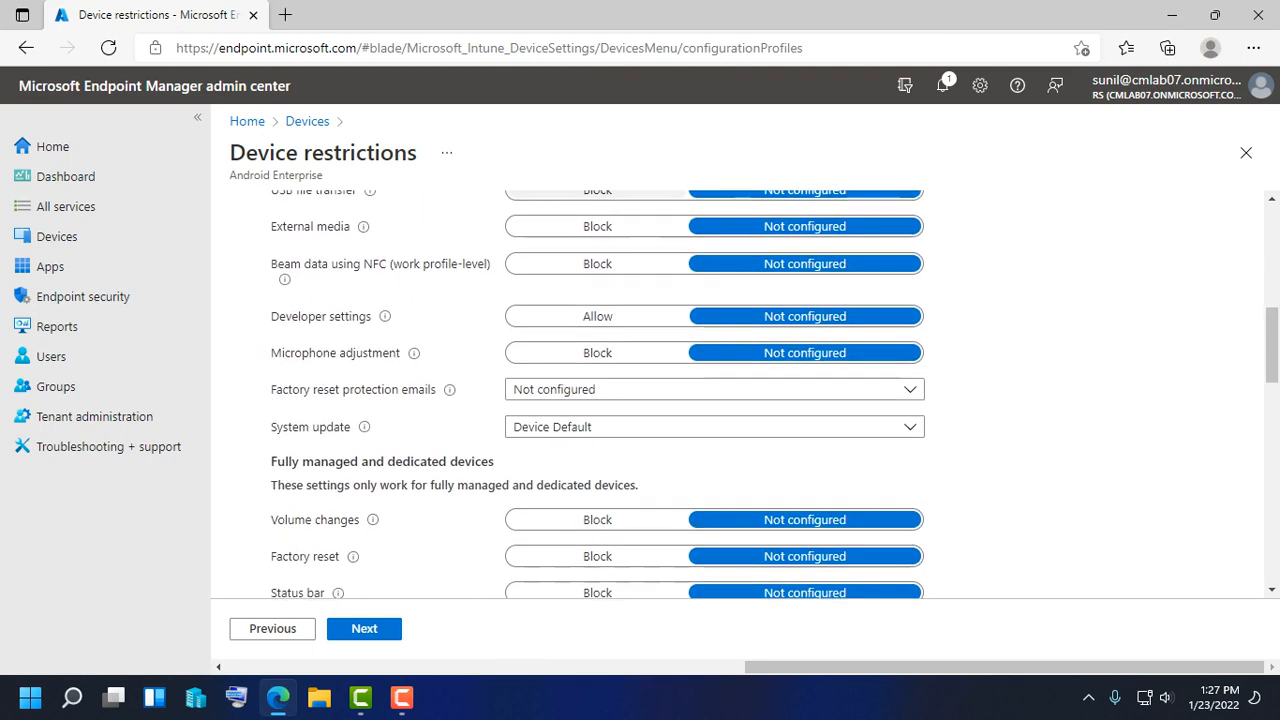
{"action": "scroll", "coordinate": [717, 394], "scroll_direction": "down", "scroll_amount": 6}
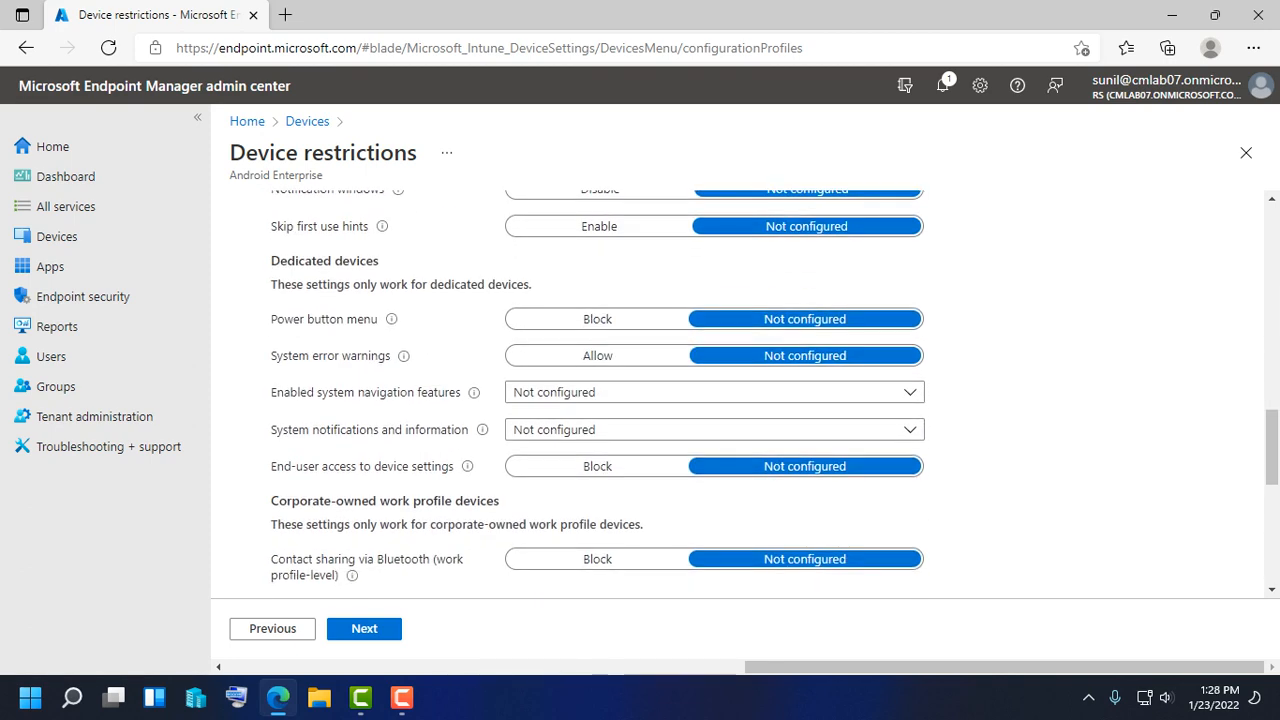
{"action": "scroll", "coordinate": [403, 356], "scroll_direction": "down", "scroll_amount": 4}
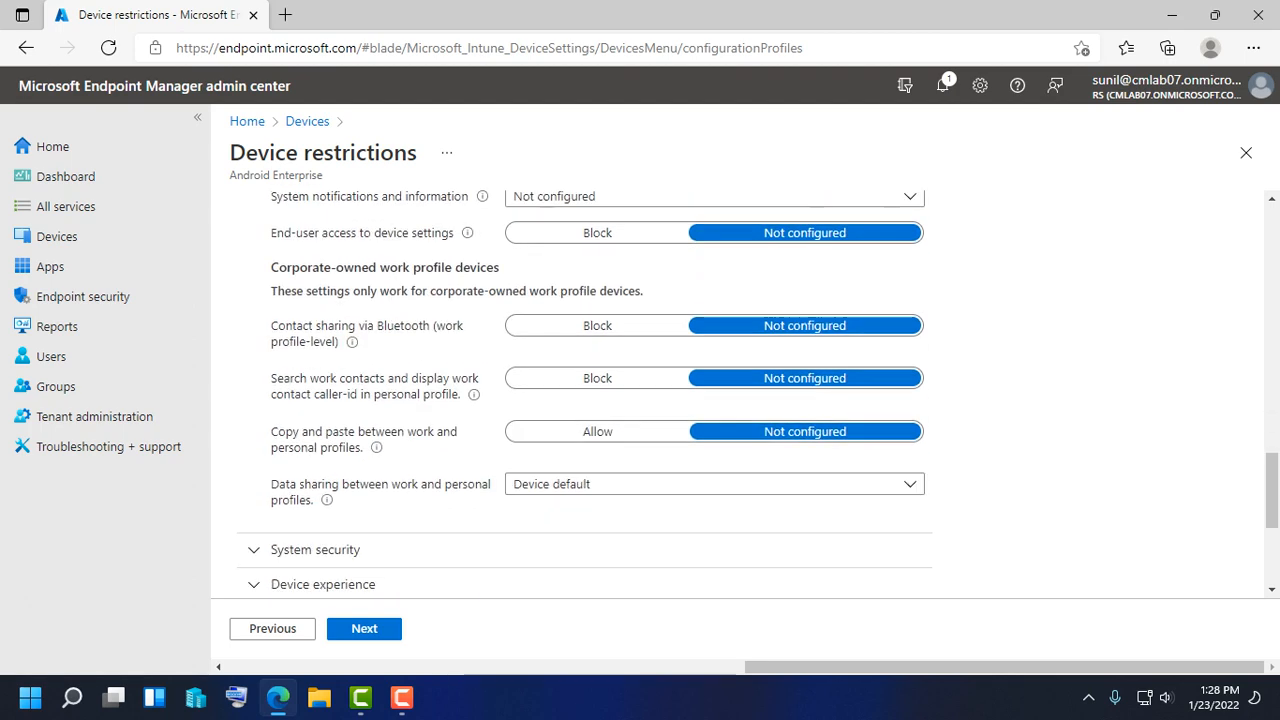
{"action": "scroll", "coordinate": [597, 400], "scroll_direction": "down", "scroll_amount": 5}
{"action": "scroll", "coordinate": [597, 400], "scroll_direction": "up", "scroll_amount": 8}
{"action": "scroll", "coordinate": [597, 394], "scroll_direction": "up", "scroll_amount": 15}
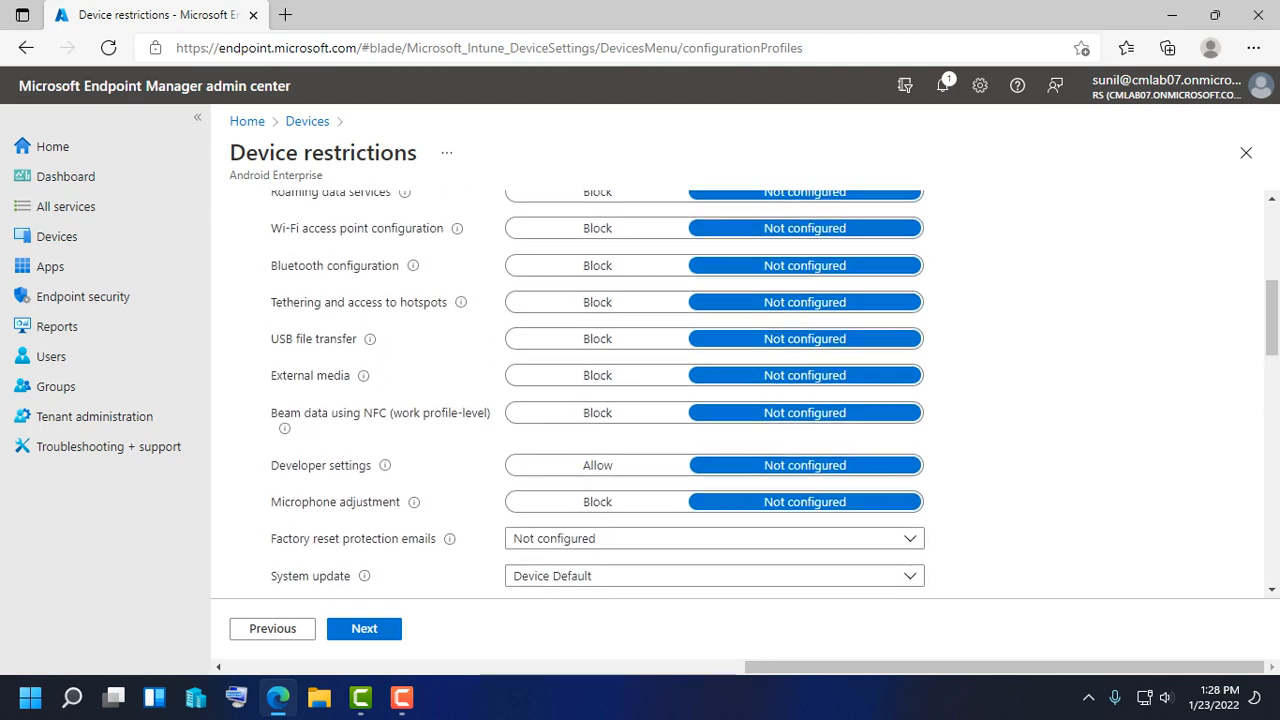
Set Camera (work profile-level) and Date and Time changes to Block, keeping Screen capture at Not configured
{"action": "scroll", "coordinate": [597, 335], "scroll_direction": "up", "scroll_amount": 1}
{"action": "left_click", "coordinate": [597, 335]}
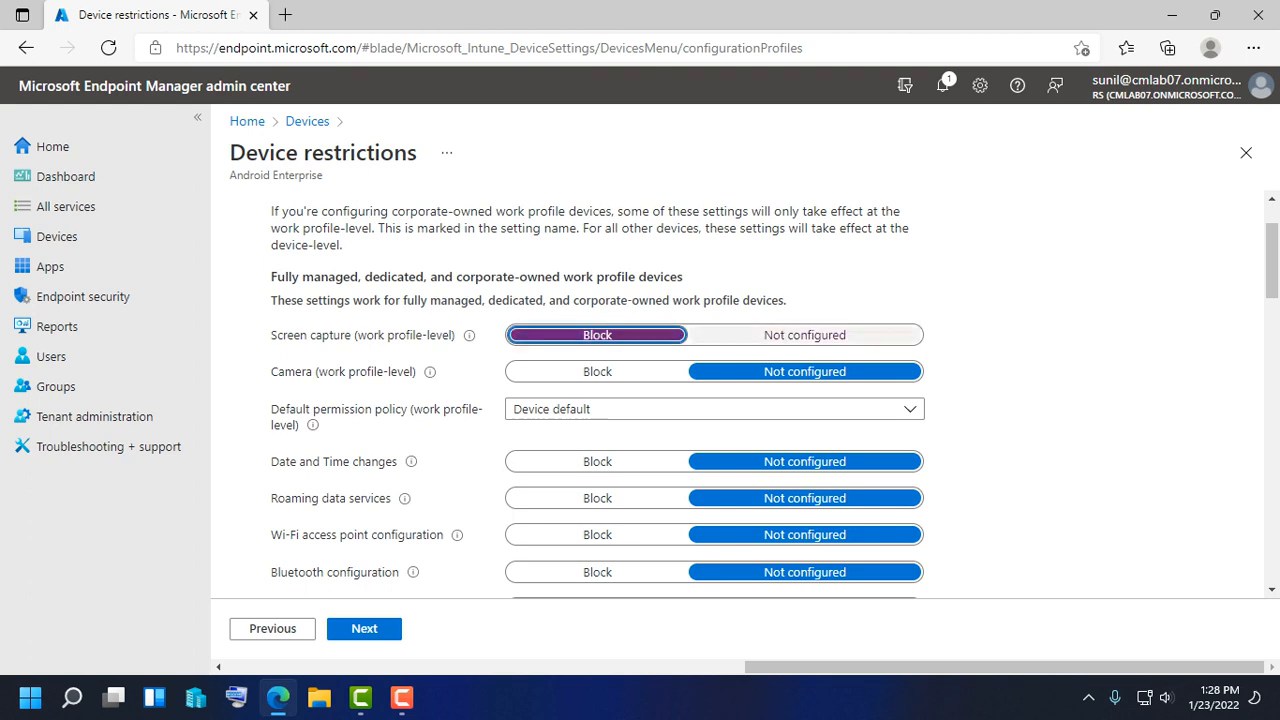
{"action": "left_click", "coordinate": [804, 335]}
{"action": "left_click", "coordinate": [597, 372]}
{"action": "scroll", "coordinate": [597, 453], "scroll_direction": "down", "scroll_amount": 1}
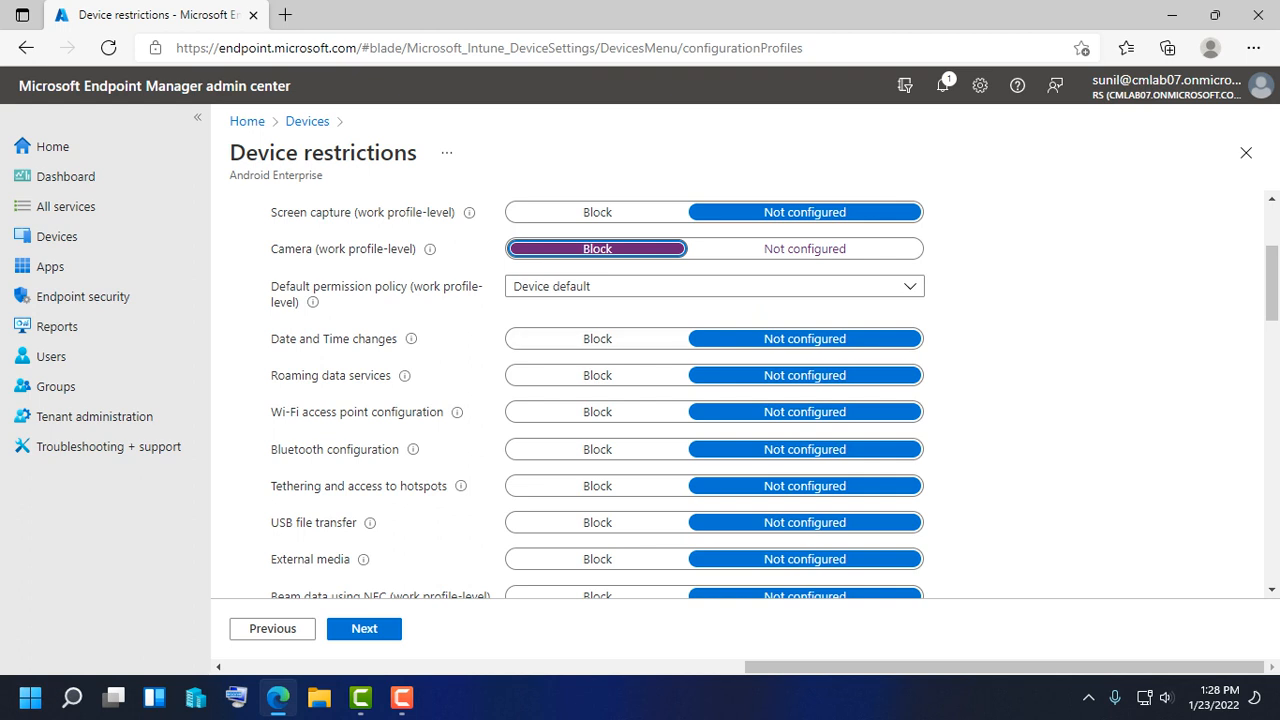
{"action": "left_click", "coordinate": [597, 338]}
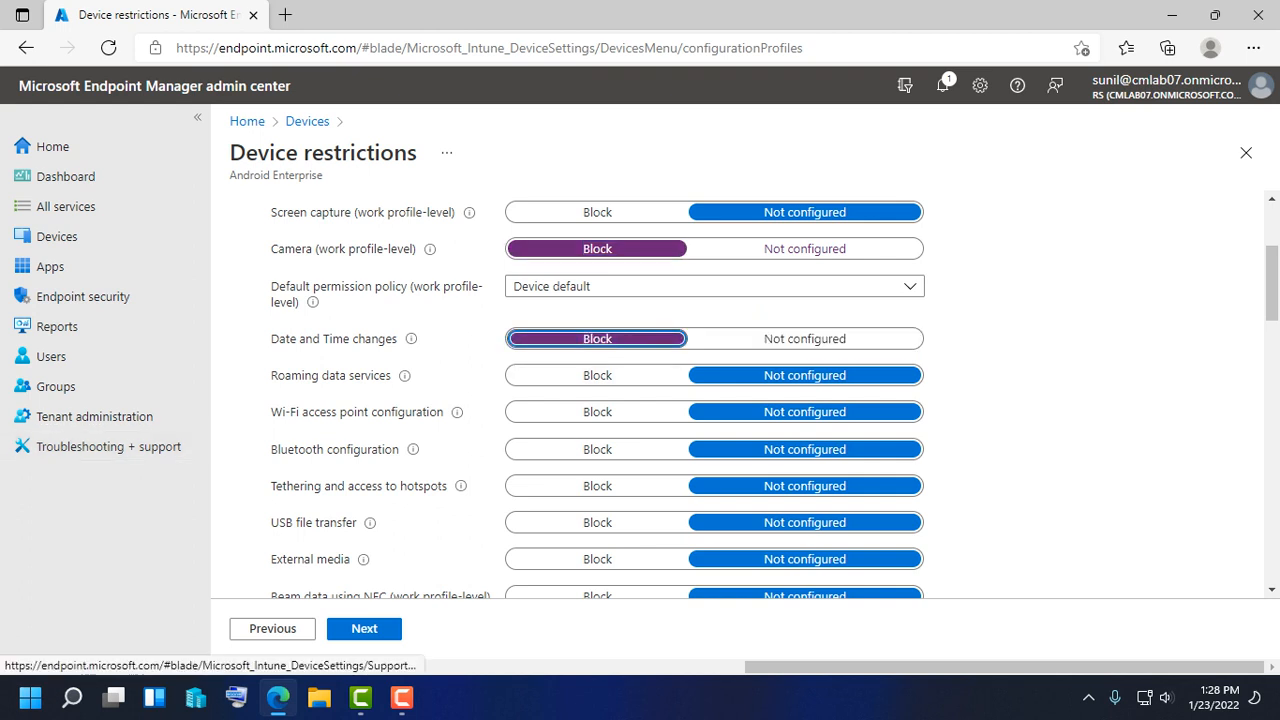
Set USB file transfer and External media to Block in the General settings
{"action": "scroll", "coordinate": [597, 461], "scroll_direction": "down", "scroll_amount": 1}
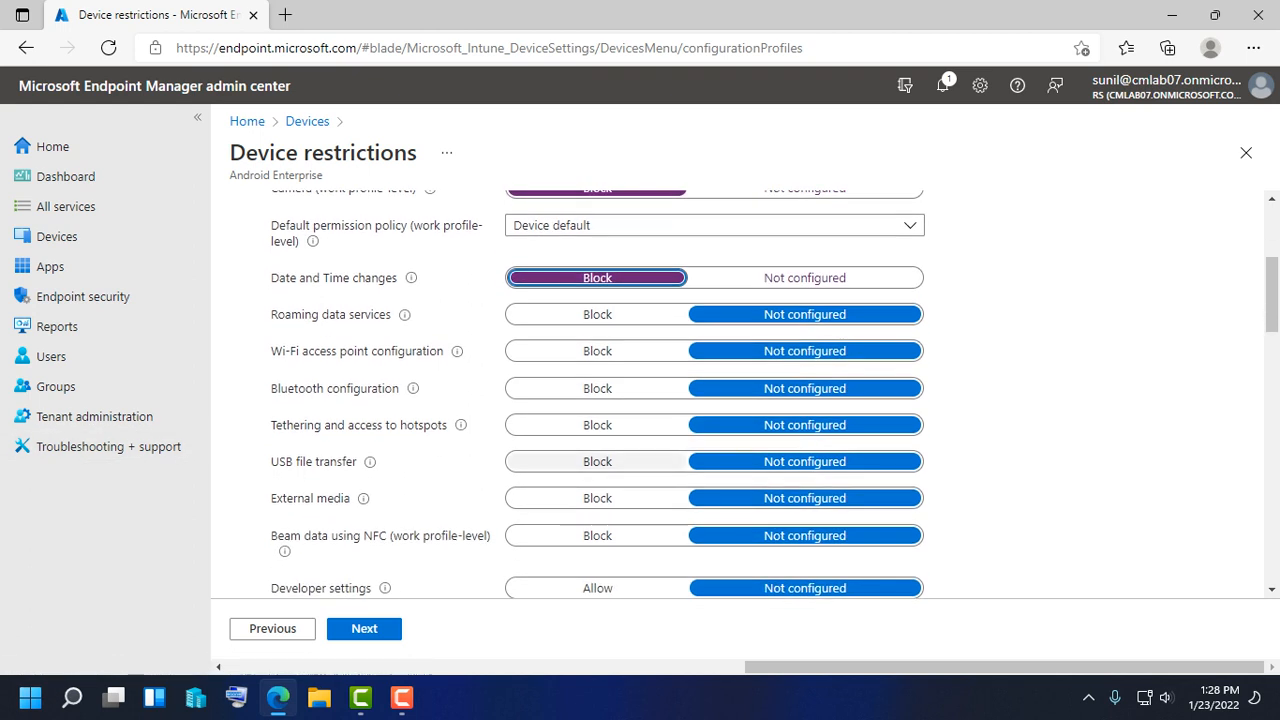
{"action": "left_click", "coordinate": [597, 461]}
{"action": "left_click", "coordinate": [597, 498]}
{"action": "scroll", "coordinate": [597, 498], "scroll_direction": "down", "scroll_amount": 1}
{"action": "scroll", "coordinate": [714, 400], "scroll_direction": "down", "scroll_amount": 3}
{"action": "scroll", "coordinate": [714, 400], "scroll_direction": "up", "scroll_amount": 3}
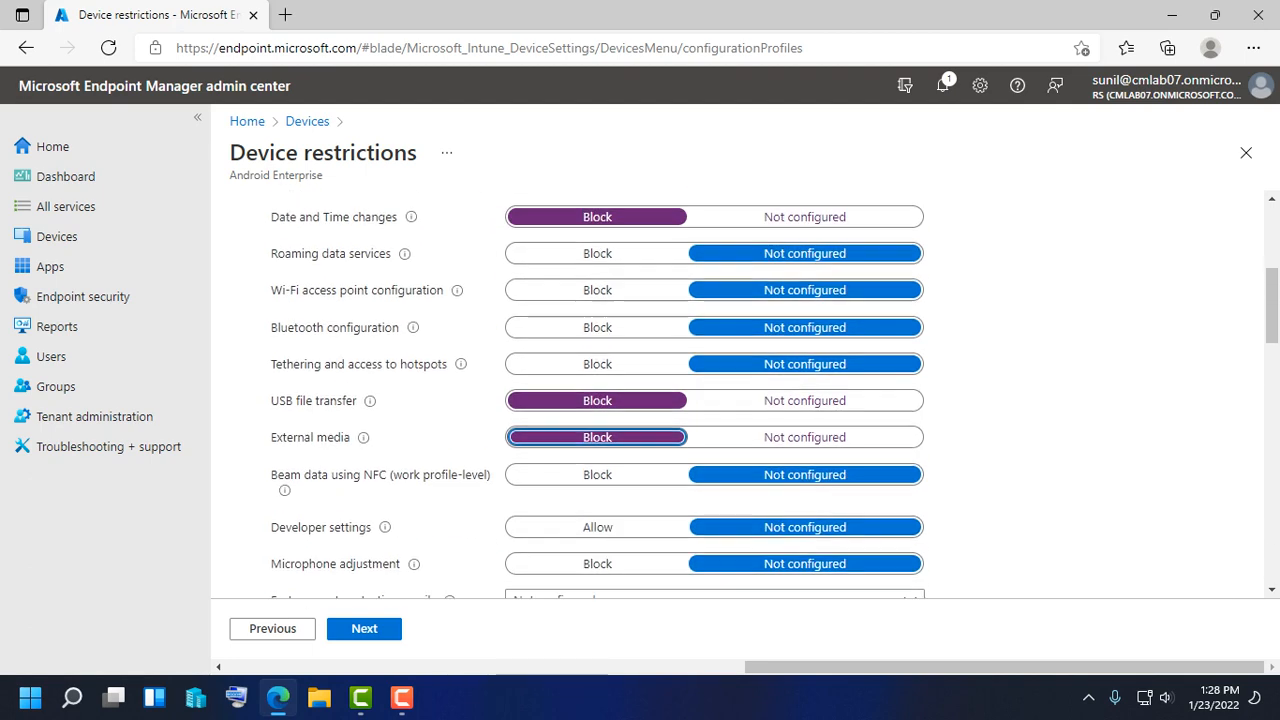
Expand the System security settings to check the threat scan option for apps
{"action": "scroll", "coordinate": [714, 400], "scroll_direction": "down", "scroll_amount": 10}
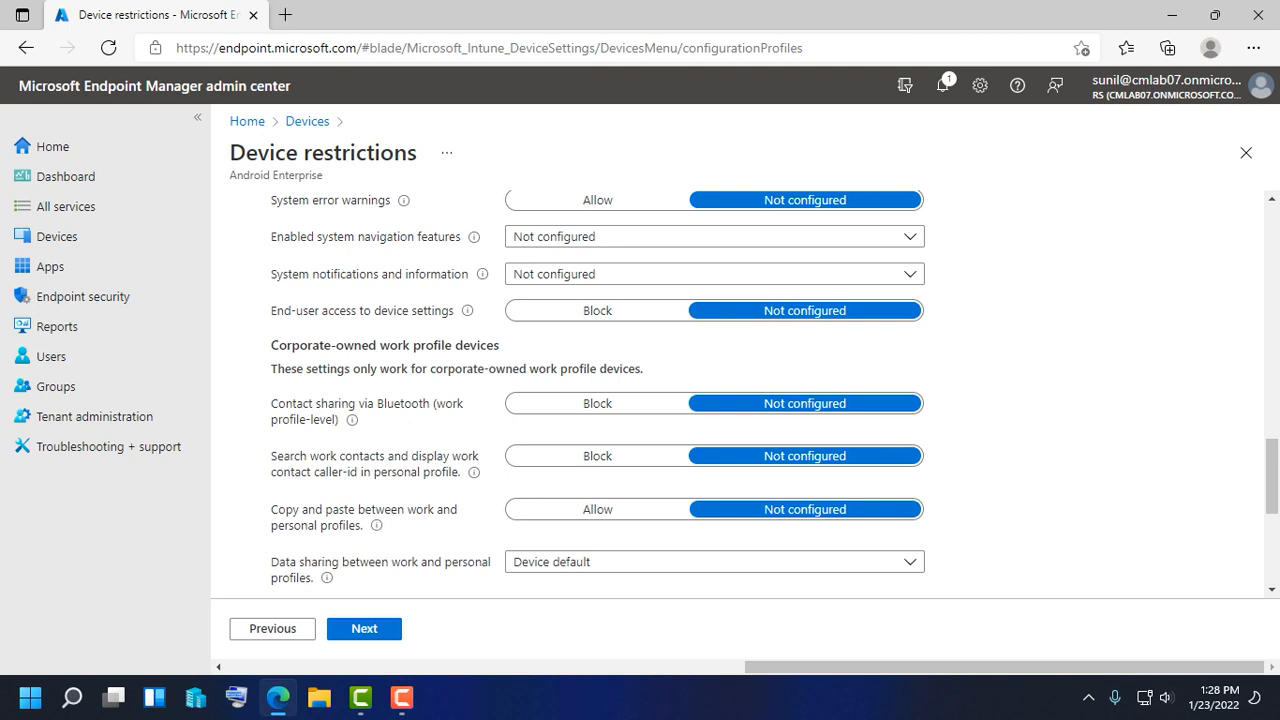
{"action": "scroll", "coordinate": [584, 510], "scroll_direction": "down", "scroll_amount": 3}
{"action": "left_click", "coordinate": [315, 444]}
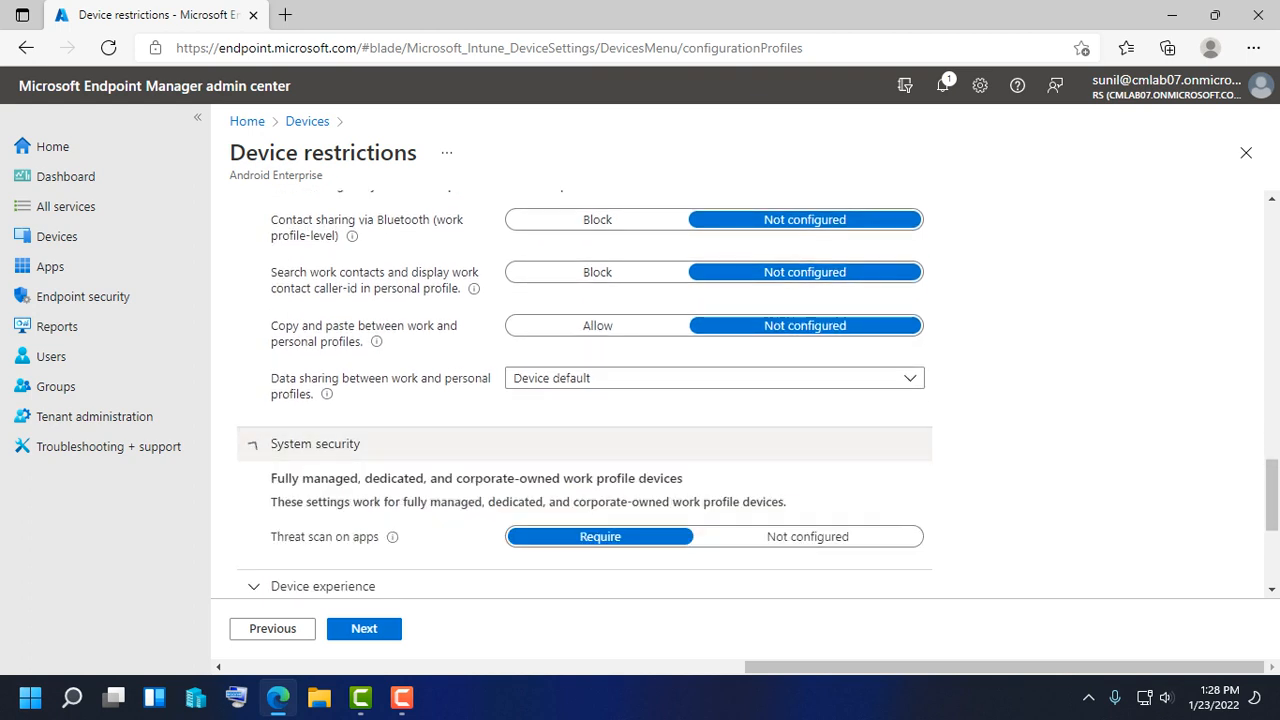
Expand the Device password settings and review the password type, expiry, reuse, sign-in failure and lock screen options
{"action": "scroll", "coordinate": [584, 400], "scroll_direction": "down", "scroll_amount": 3}
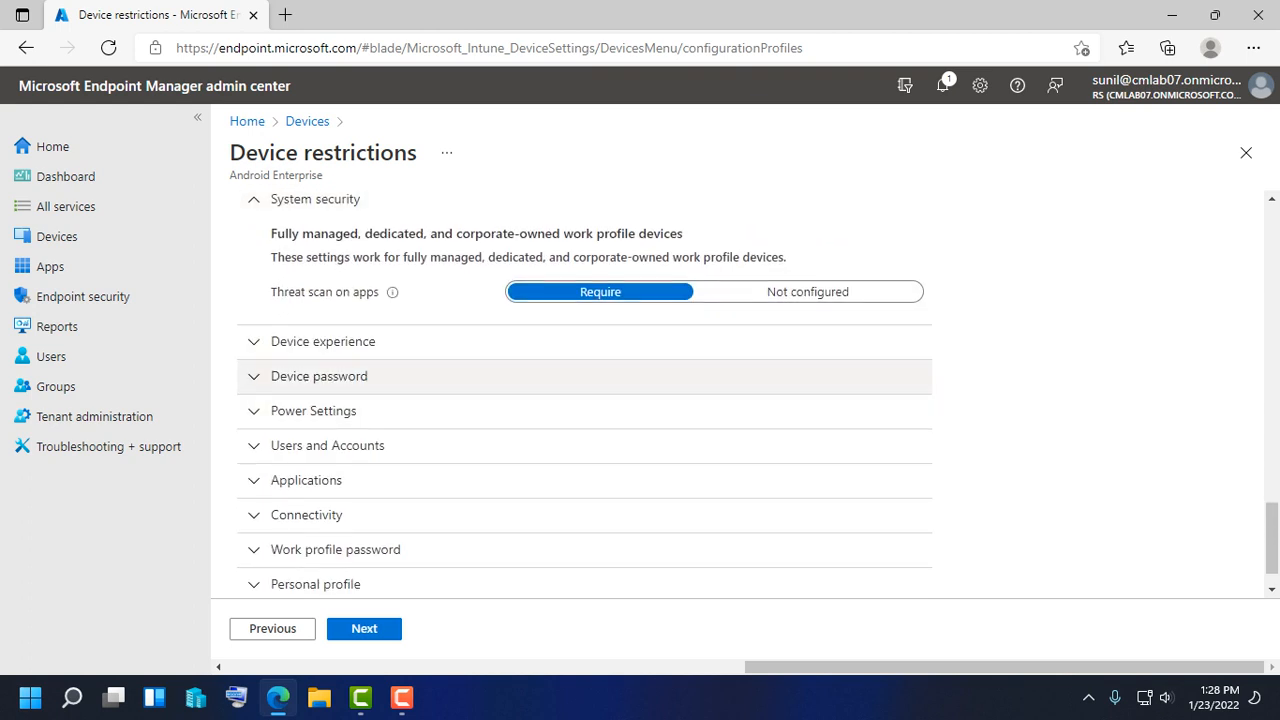
{"action": "left_click", "coordinate": [319, 376]}
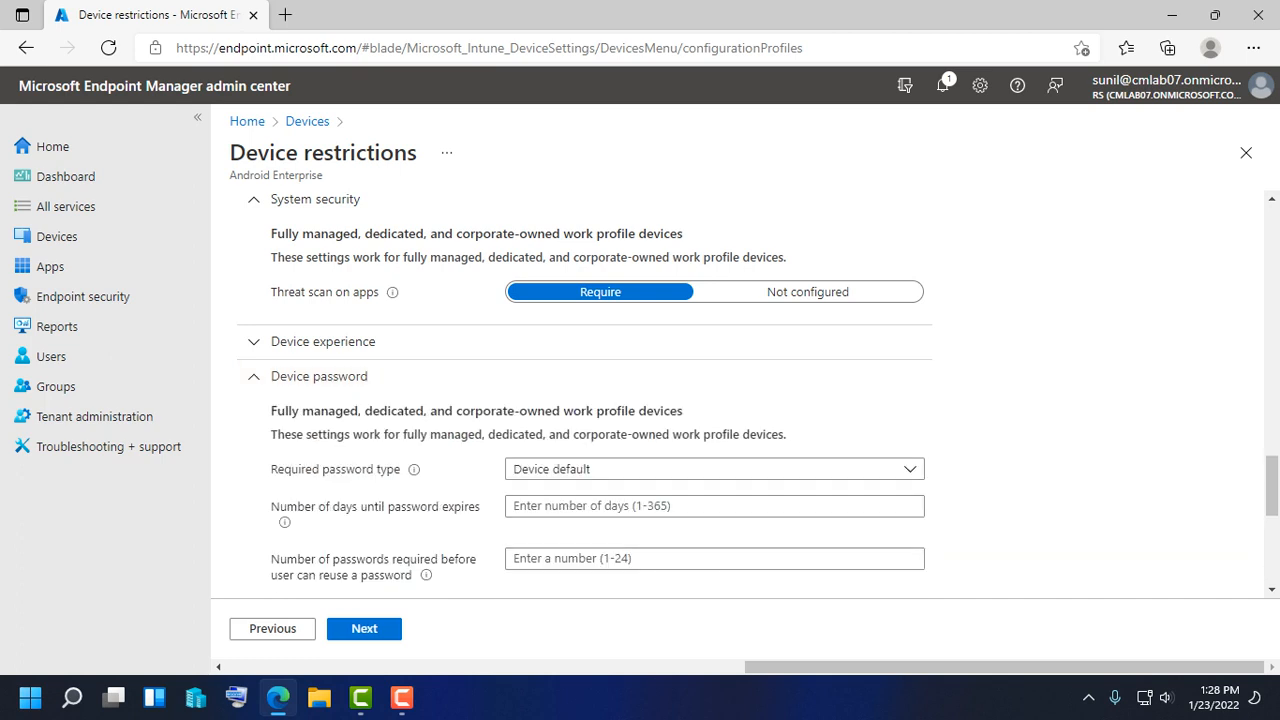
{"action": "scroll", "coordinate": [714, 490], "scroll_direction": "down", "scroll_amount": 2}
{"action": "left_click", "coordinate": [714, 347]}
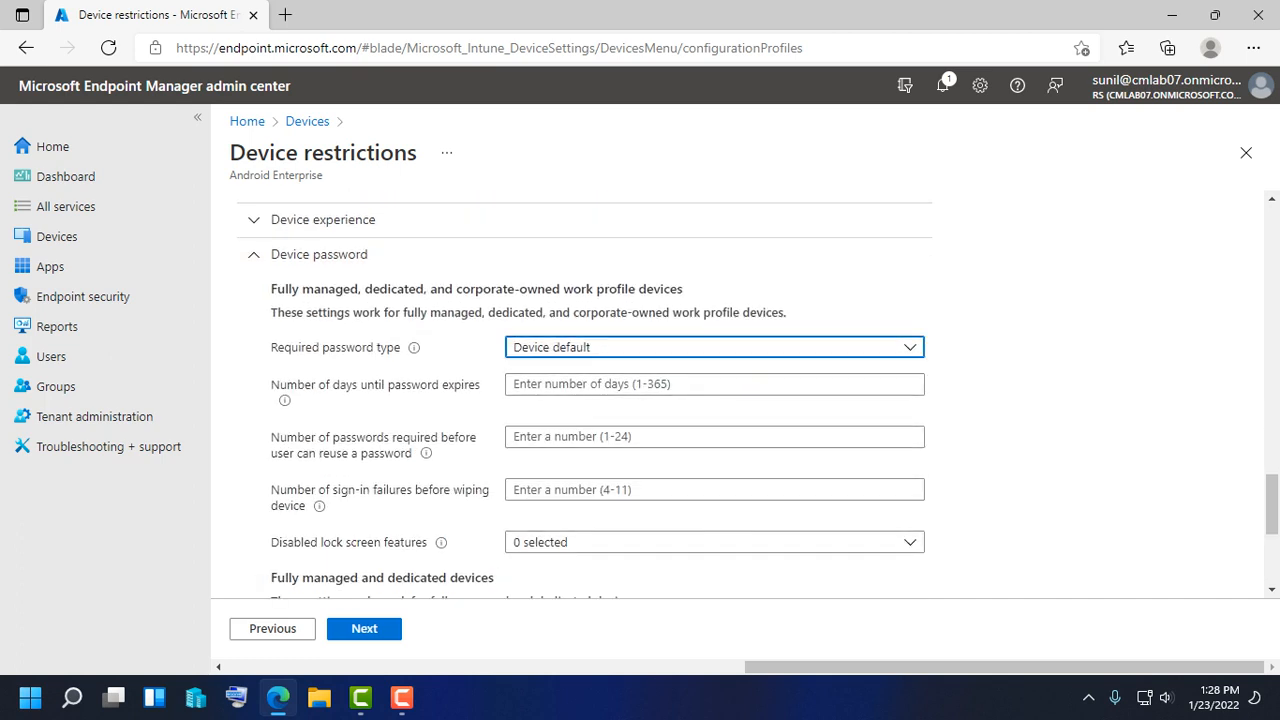
{"action": "key", "text": "Escape"}
{"action": "left_click", "coordinate": [714, 384]}
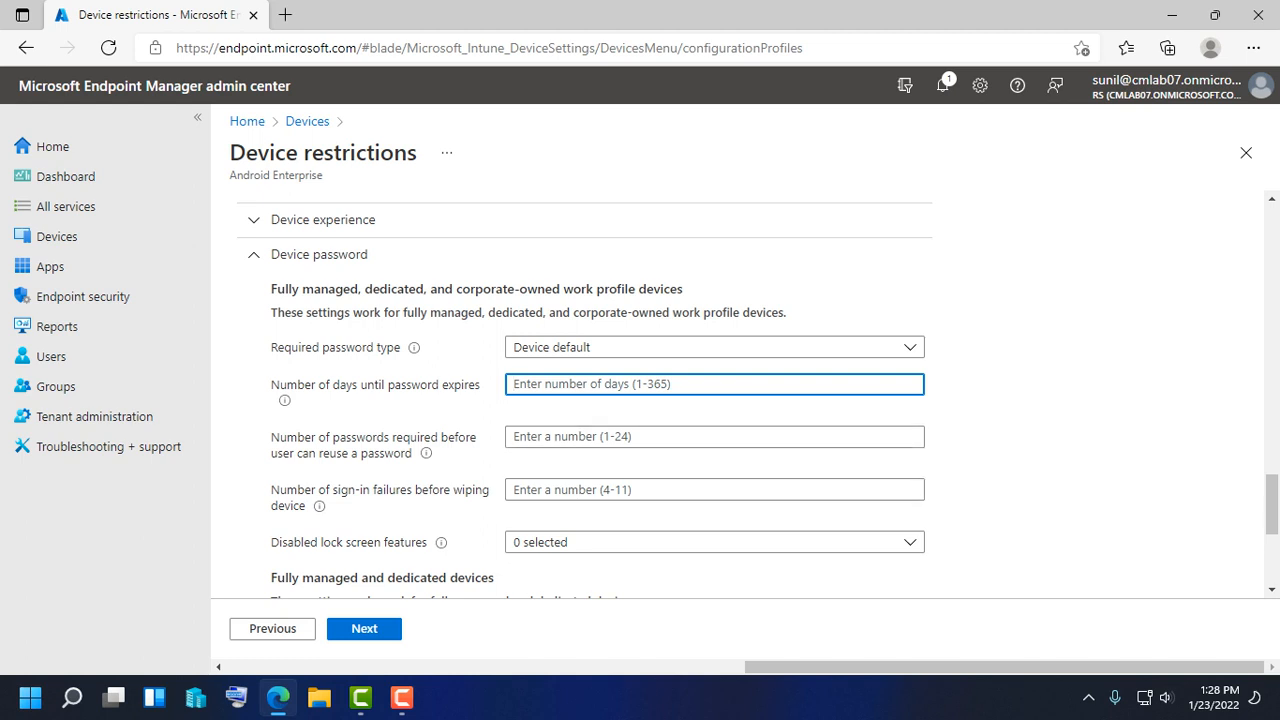
{"action": "scroll", "coordinate": [714, 395], "scroll_direction": "down", "scroll_amount": 2}
{"action": "scroll", "coordinate": [714, 395], "scroll_direction": "down", "scroll_amount": 2}
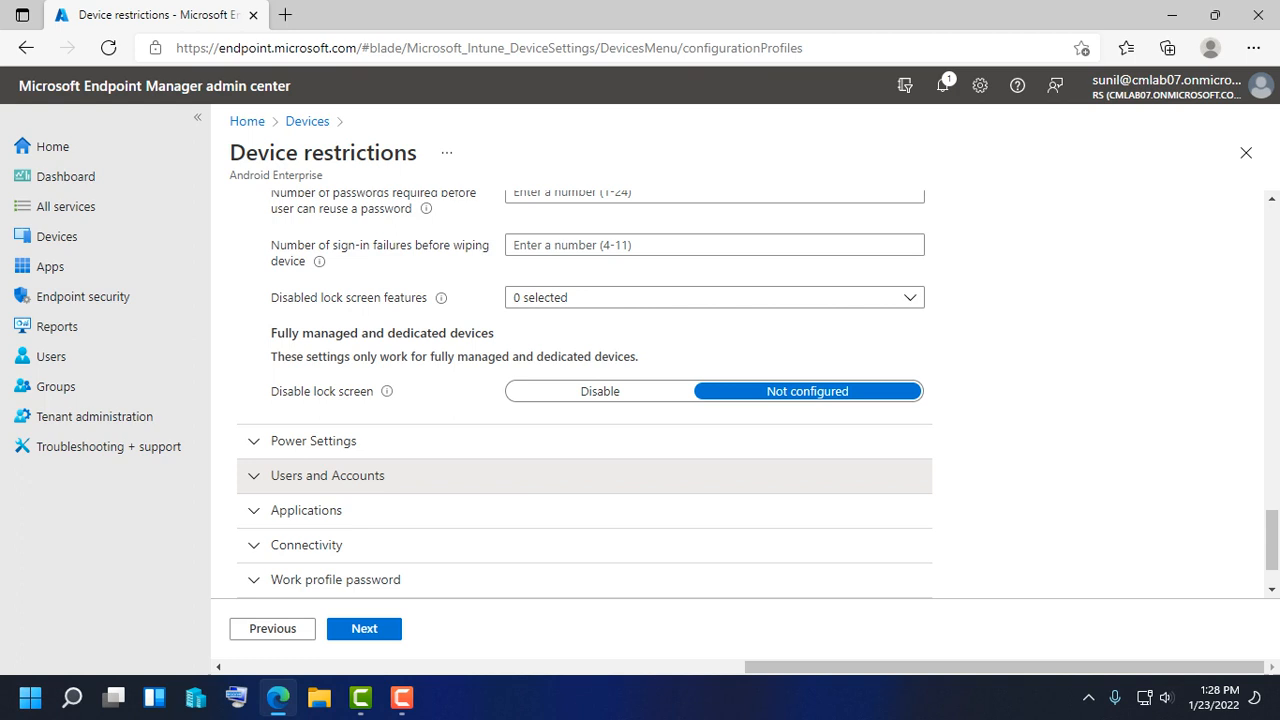
Expand the Users and Accounts settings and set Add new users to Block
{"action": "left_click", "coordinate": [328, 476]}
{"action": "scroll", "coordinate": [328, 476], "scroll_direction": "down", "scroll_amount": 1}
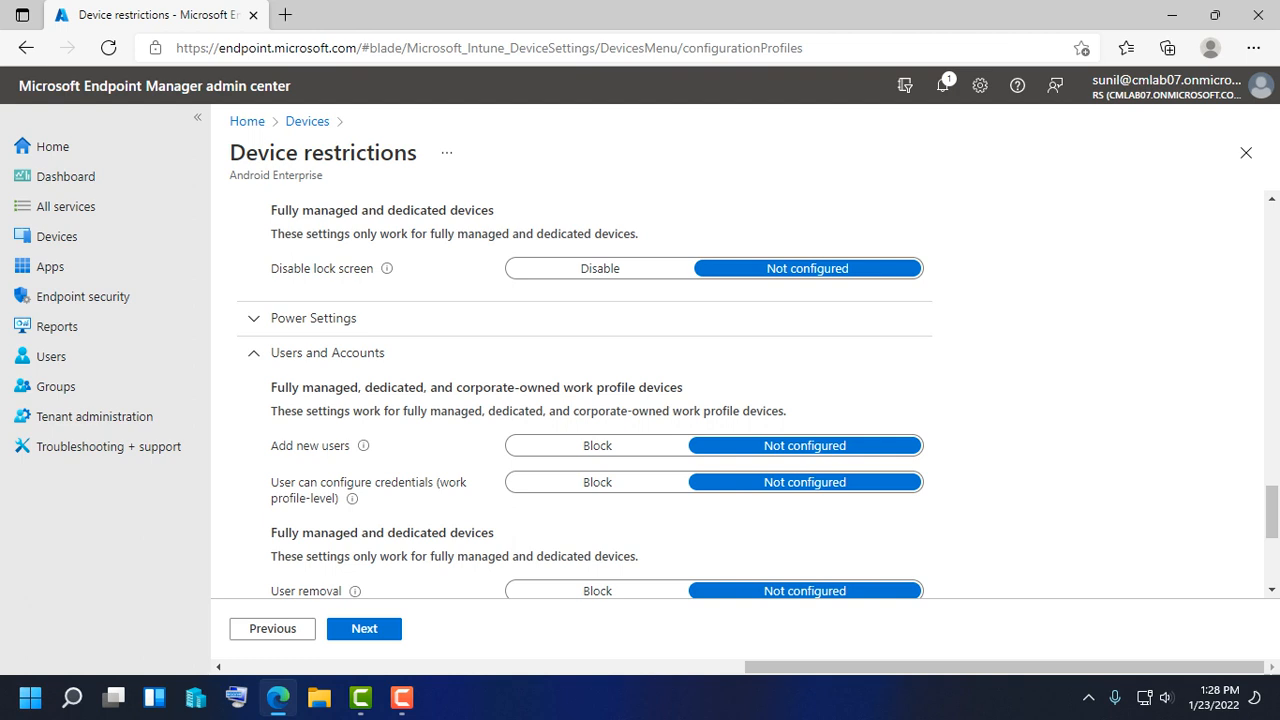
{"action": "scroll", "coordinate": [598, 412], "scroll_direction": "down", "scroll_amount": 3}
{"action": "left_click", "coordinate": [598, 262]}
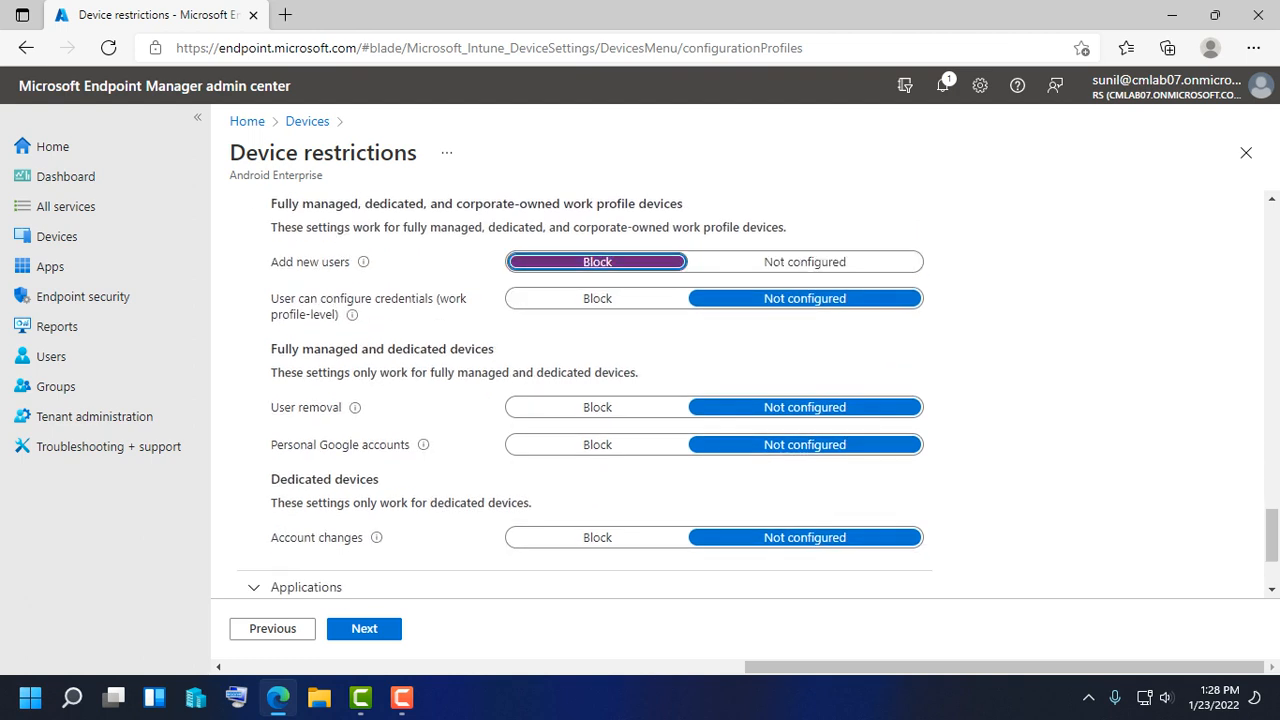
Expand the Work profile password settings and check the options for corporate-owned work profile devices
{"action": "scroll", "coordinate": [598, 400], "scroll_direction": "down", "scroll_amount": 3}
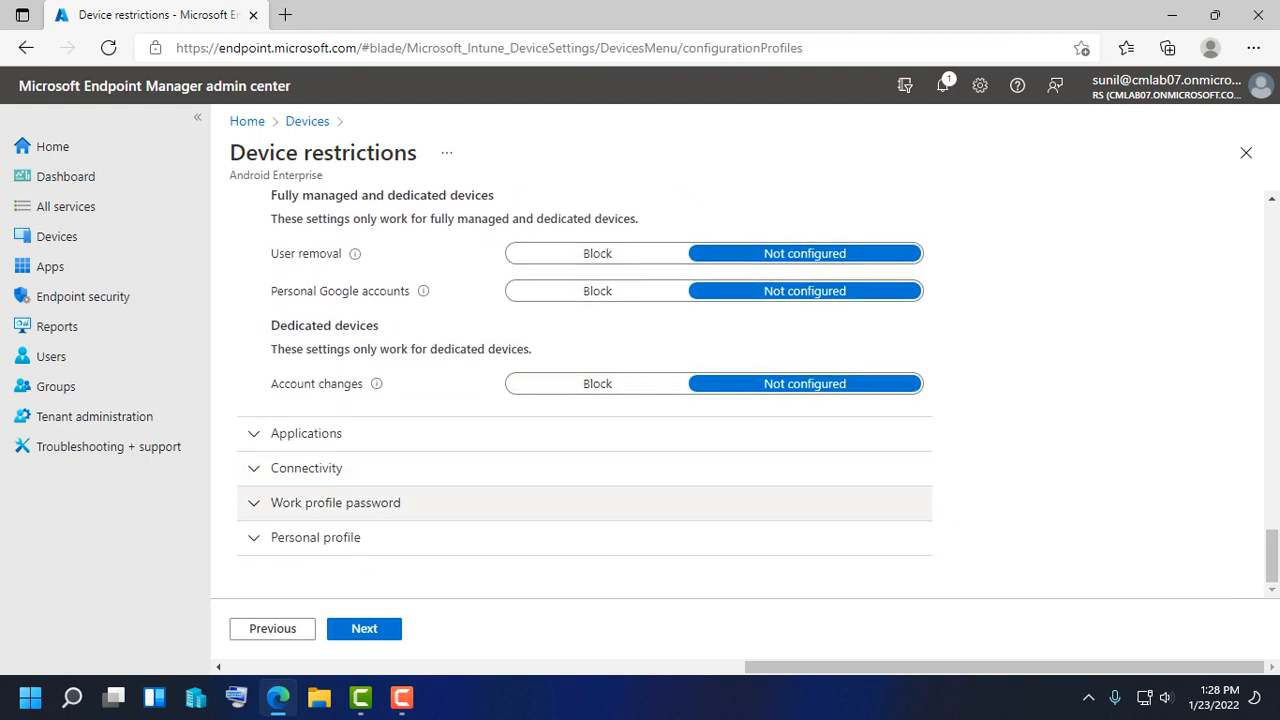
{"action": "left_click", "coordinate": [598, 503]}
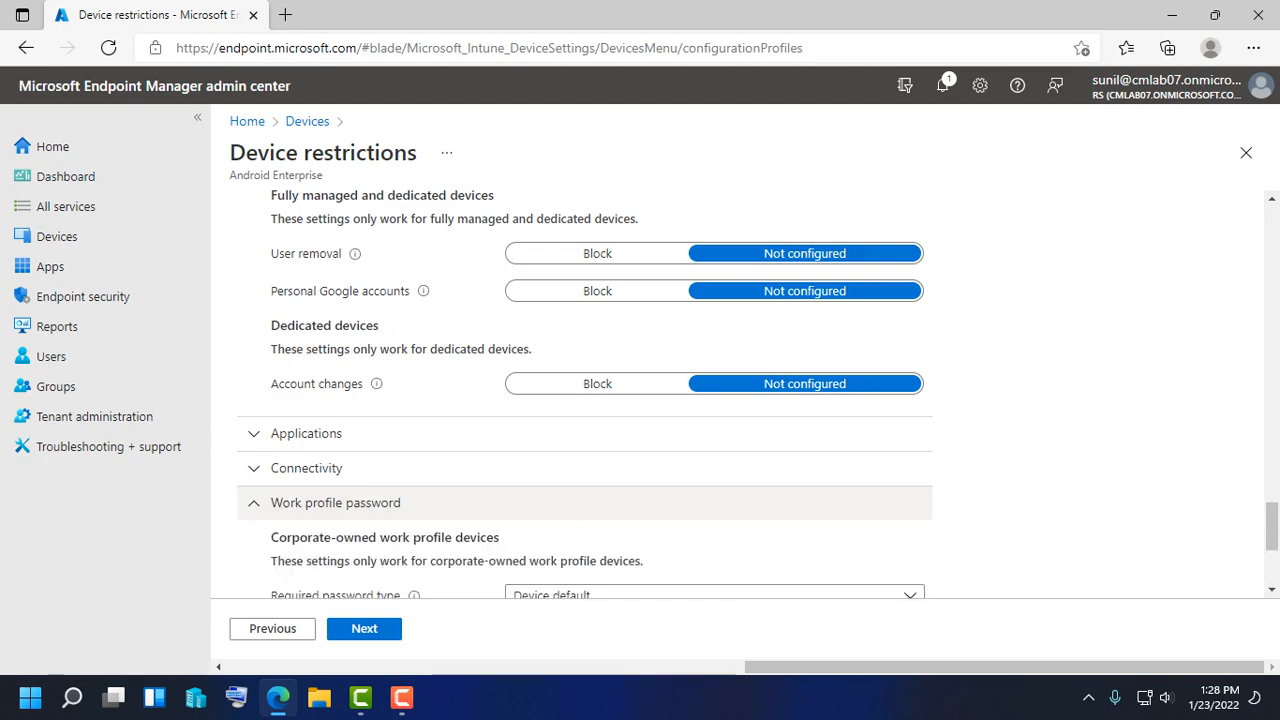
{"action": "scroll", "coordinate": [598, 503], "scroll_direction": "down", "scroll_amount": 2}
{"action": "scroll", "coordinate": [598, 475], "scroll_direction": "down", "scroll_amount": 2}
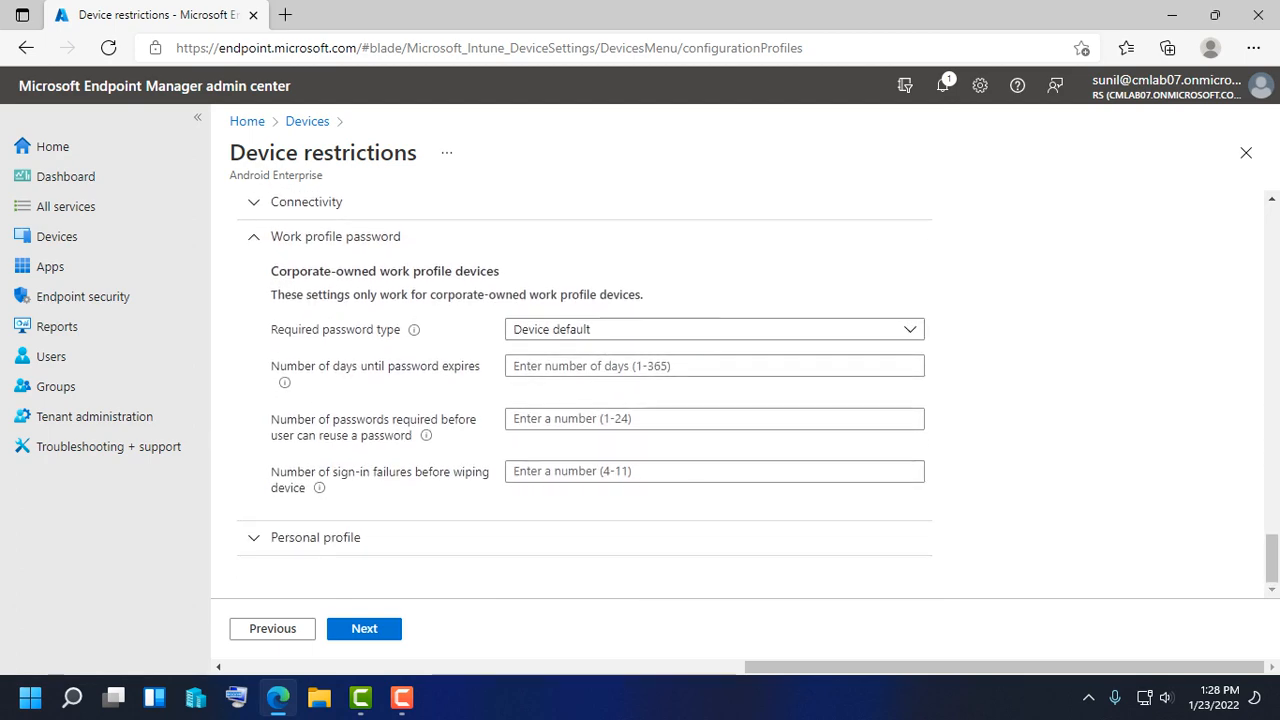
Expand the Personal profile settings and set Screen capture to Block
{"action": "left_click", "coordinate": [598, 537]}
{"action": "scroll", "coordinate": [598, 537], "scroll_direction": "down", "scroll_amount": 2}
{"action": "scroll", "coordinate": [598, 484], "scroll_direction": "down", "scroll_amount": 1}
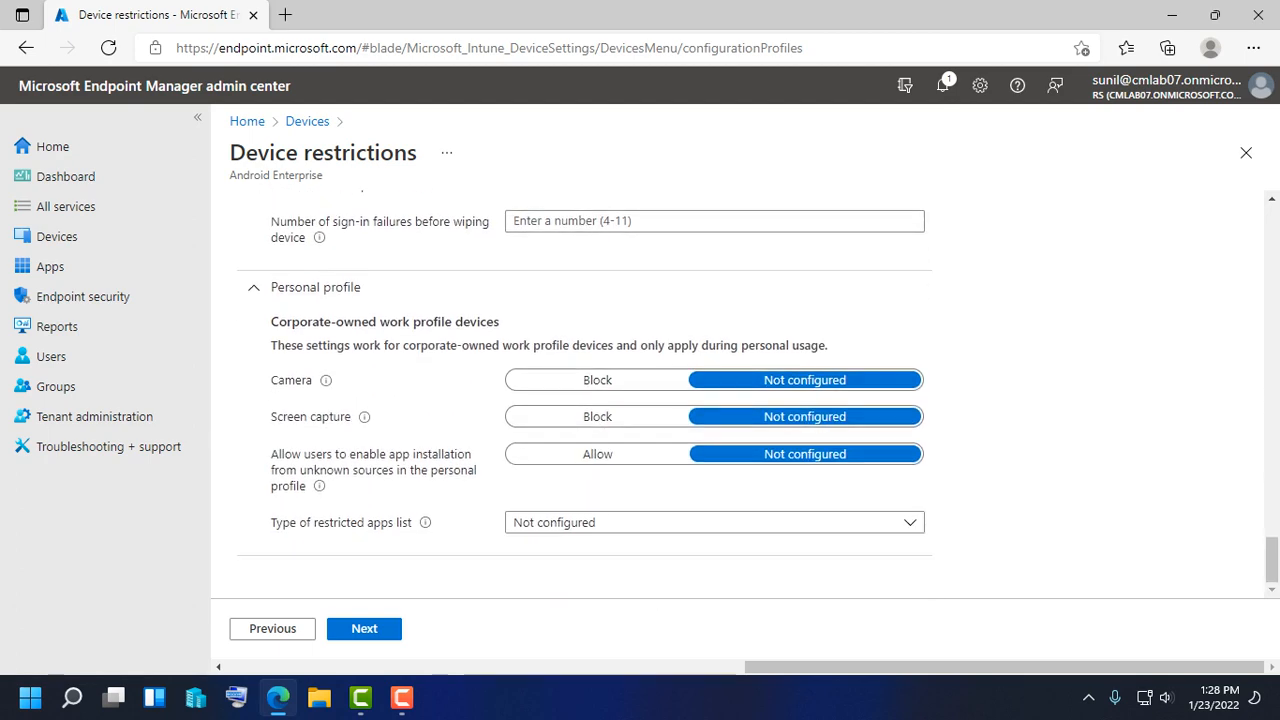
{"action": "left_click", "coordinate": [597, 416]}
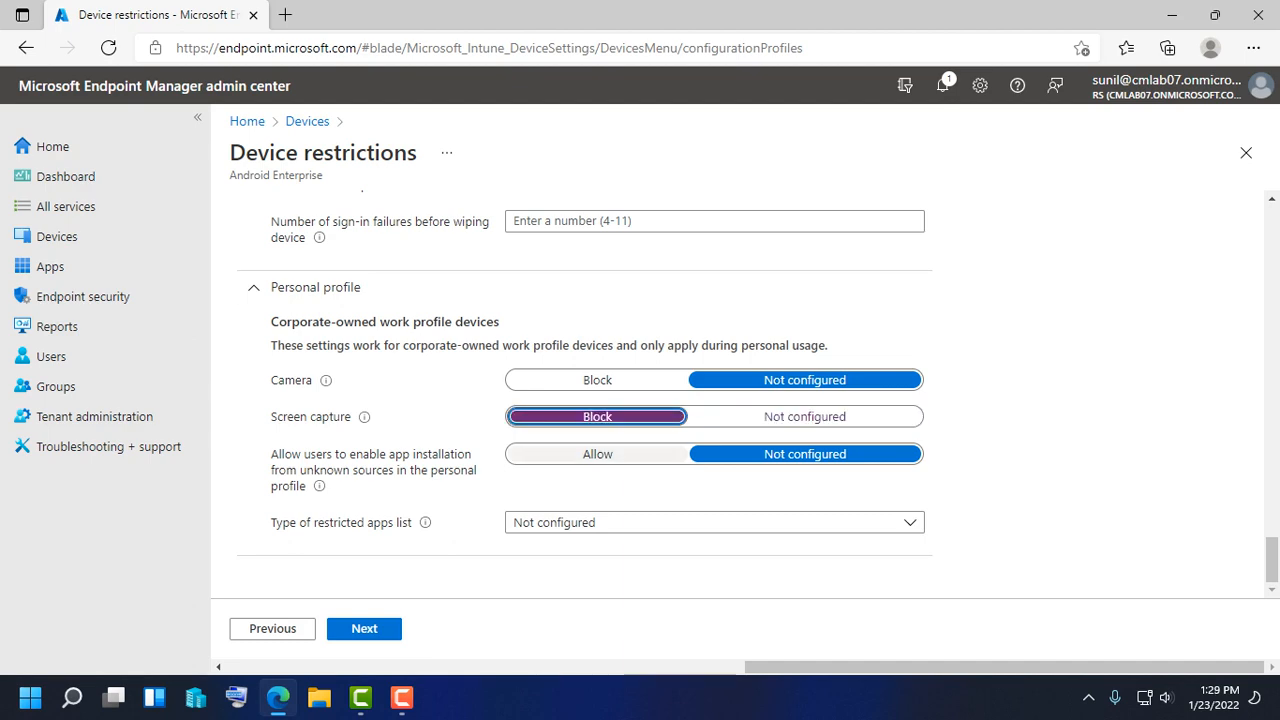
Expand the Applications settings and set Allow installation from unknown sources to Allow
{"action": "scroll", "coordinate": [597, 416], "scroll_direction": "up", "scroll_amount": 10}
{"action": "scroll", "coordinate": [584, 395], "scroll_direction": "up", "scroll_amount": 1}
{"action": "scroll", "coordinate": [584, 395], "scroll_direction": "down", "scroll_amount": 4}
{"action": "scroll", "coordinate": [584, 395], "scroll_direction": "up", "scroll_amount": 3}
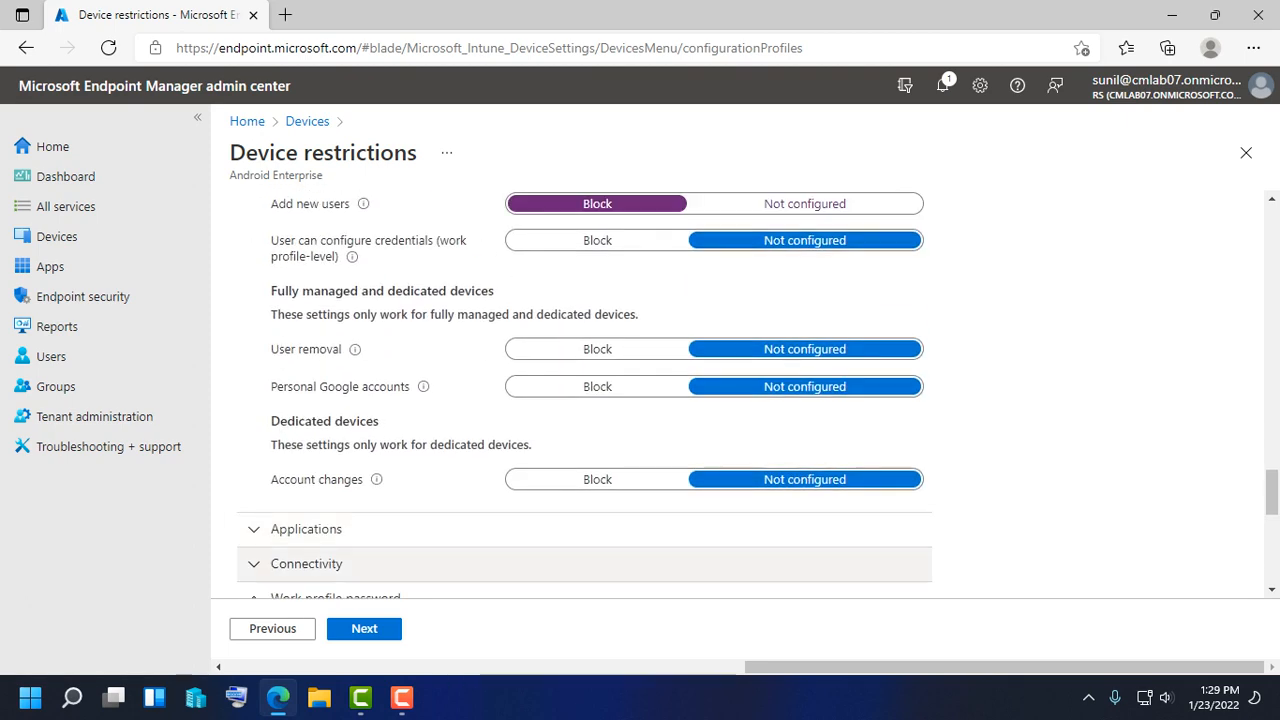
{"action": "left_click", "coordinate": [584, 529]}
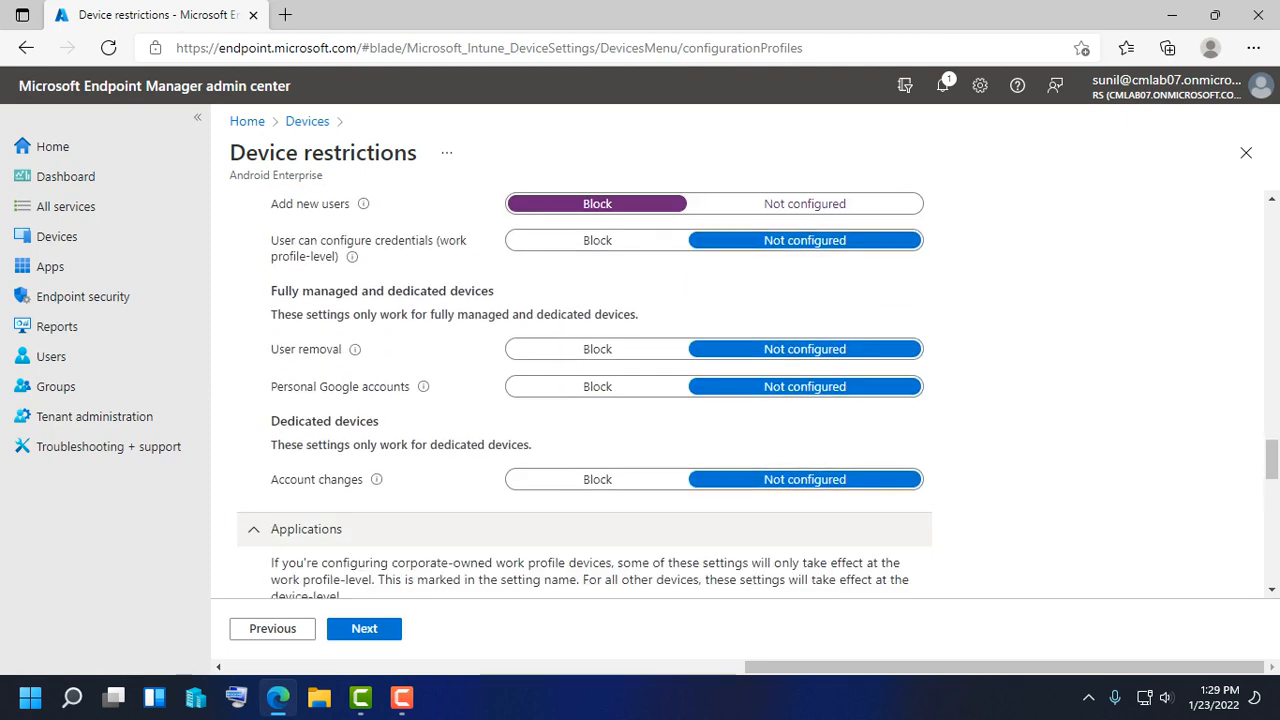
{"action": "scroll", "coordinate": [584, 529], "scroll_direction": "down", "scroll_amount": 3}
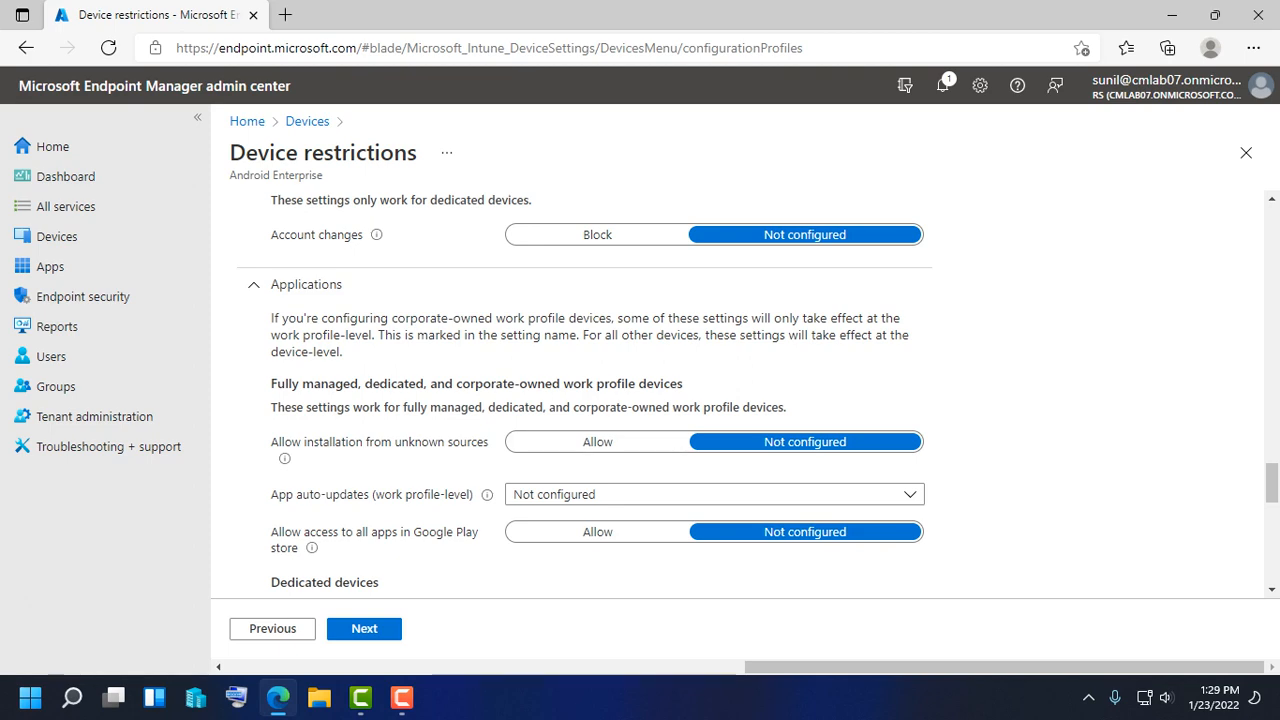
{"action": "scroll", "coordinate": [597, 458], "scroll_direction": "up", "scroll_amount": 2}
{"action": "scroll", "coordinate": [597, 458], "scroll_direction": "down", "scroll_amount": 2}
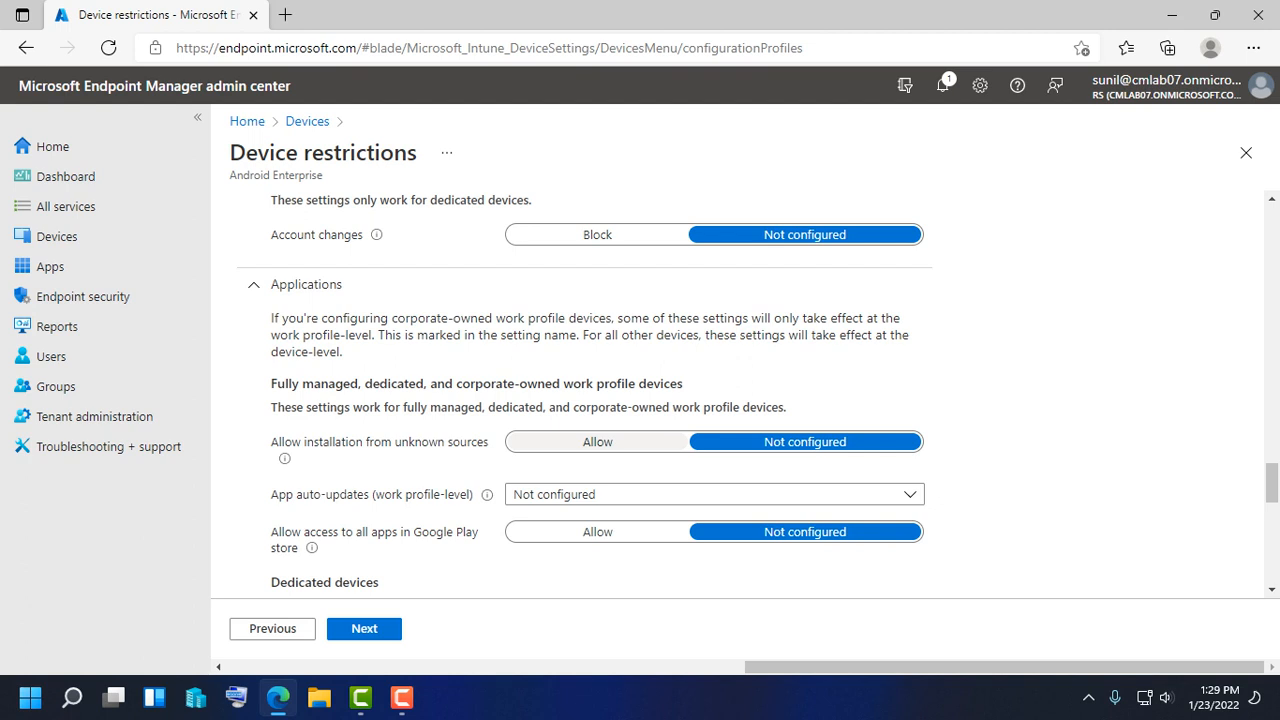
{"action": "left_click", "coordinate": [597, 442]}
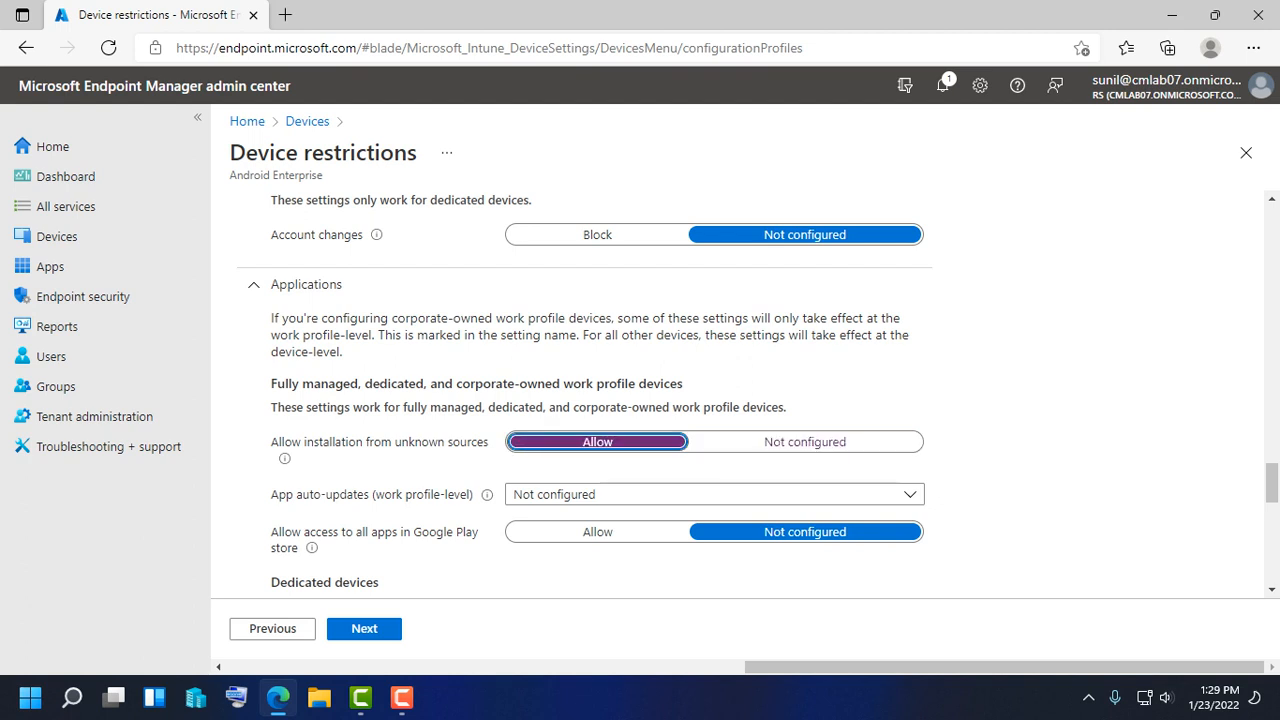
Try Allow for access to all apps in Google Play store, and return the setting to Not configured
{"action": "scroll", "coordinate": [584, 393], "scroll_direction": "down", "scroll_amount": 2}
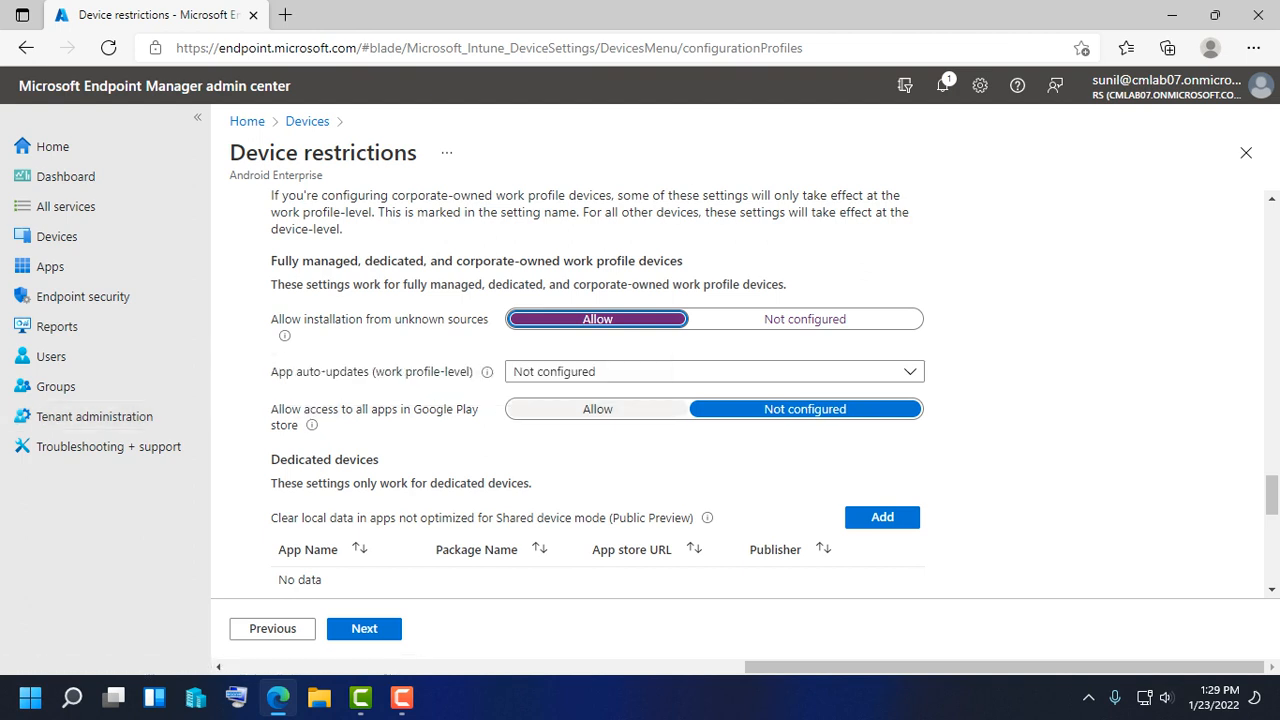
{"action": "left_click", "coordinate": [597, 409]}
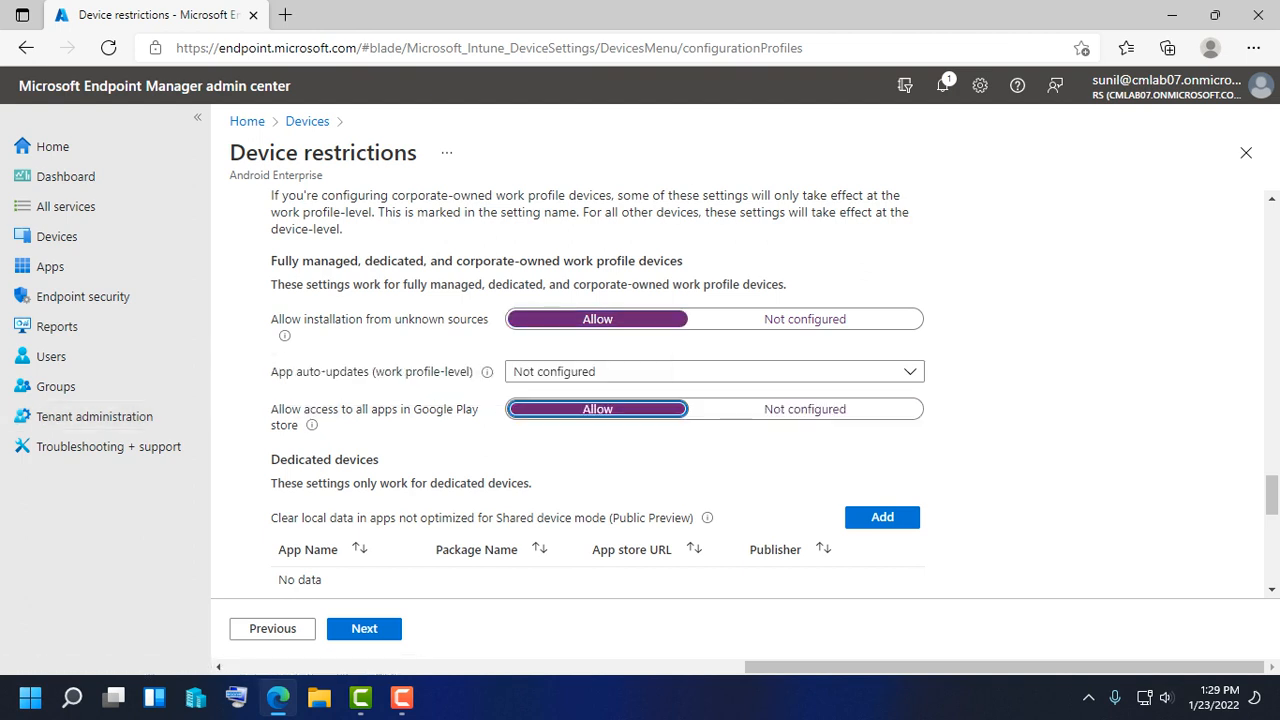
{"action": "left_click", "coordinate": [805, 409]}
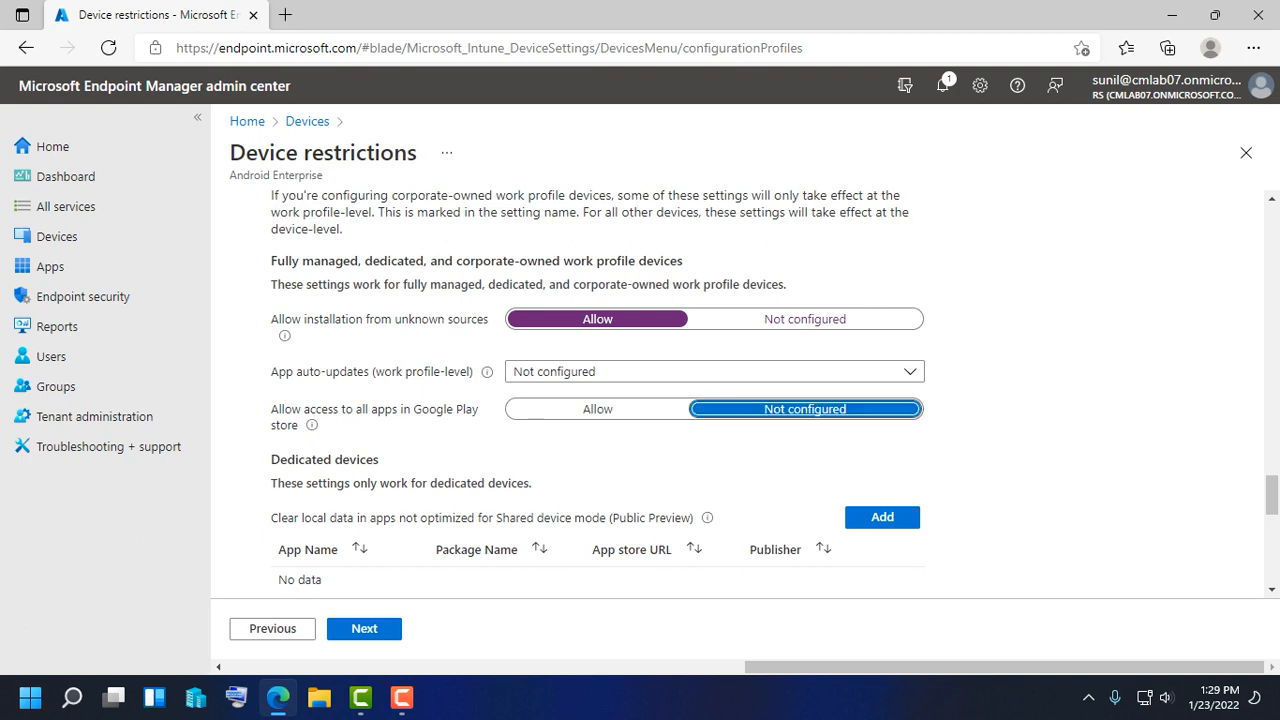
Review the configured restrictions from the Applications section back through the General settings of the profile
{"action": "scroll", "coordinate": [640, 390], "scroll_direction": "down", "scroll_amount": 1}
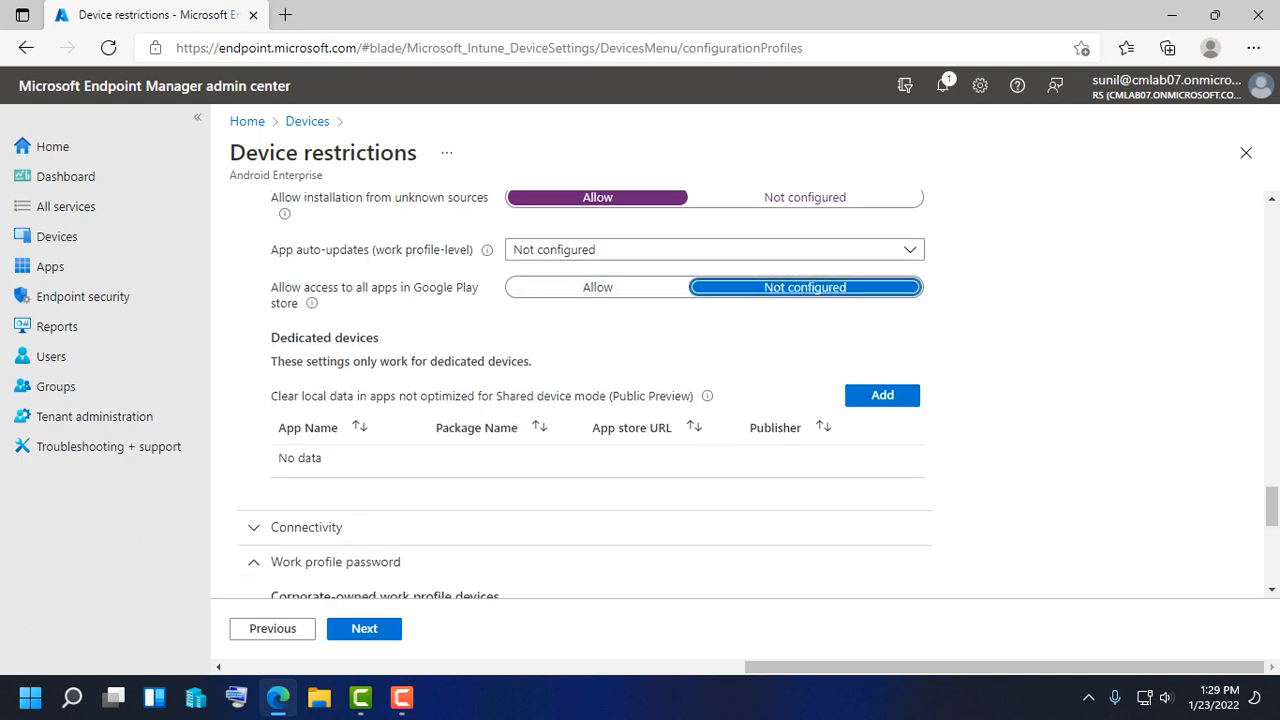
{"action": "scroll", "coordinate": [584, 394], "scroll_direction": "down", "scroll_amount": 2}
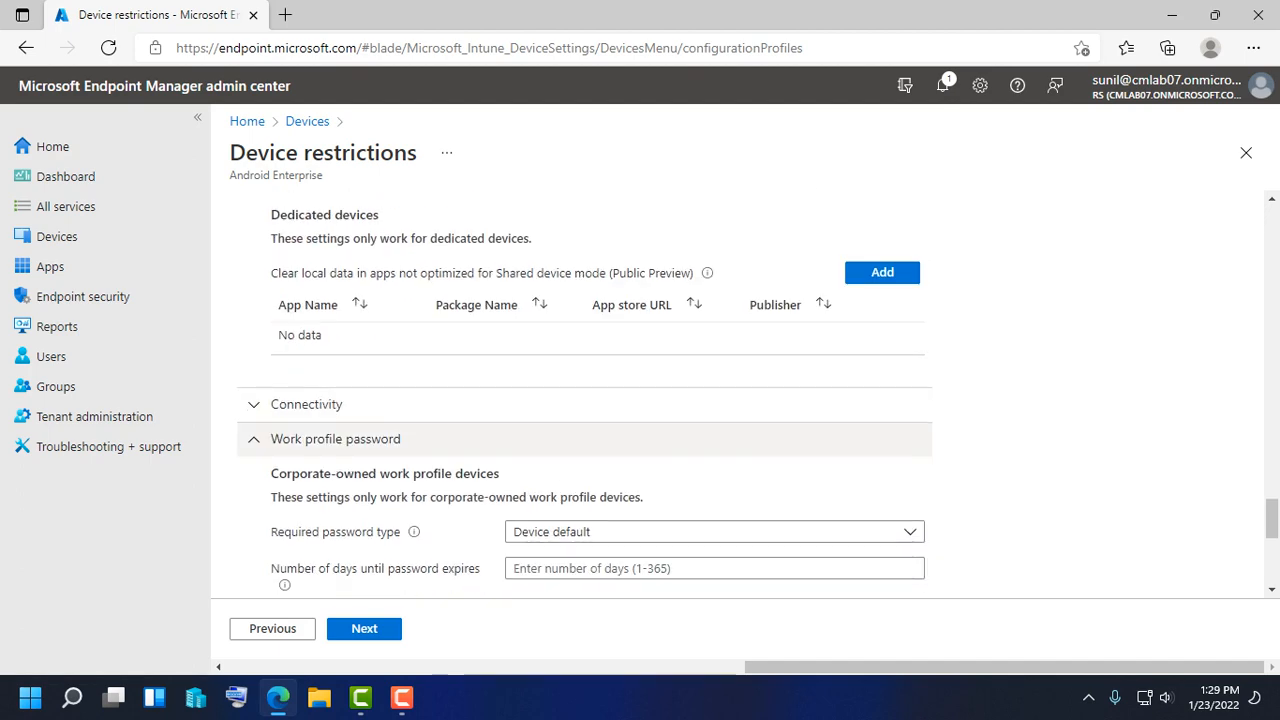
{"action": "scroll", "coordinate": [584, 394], "scroll_direction": "down", "scroll_amount": 1}
{"action": "scroll", "coordinate": [584, 394], "scroll_direction": "up", "scroll_amount": 10}
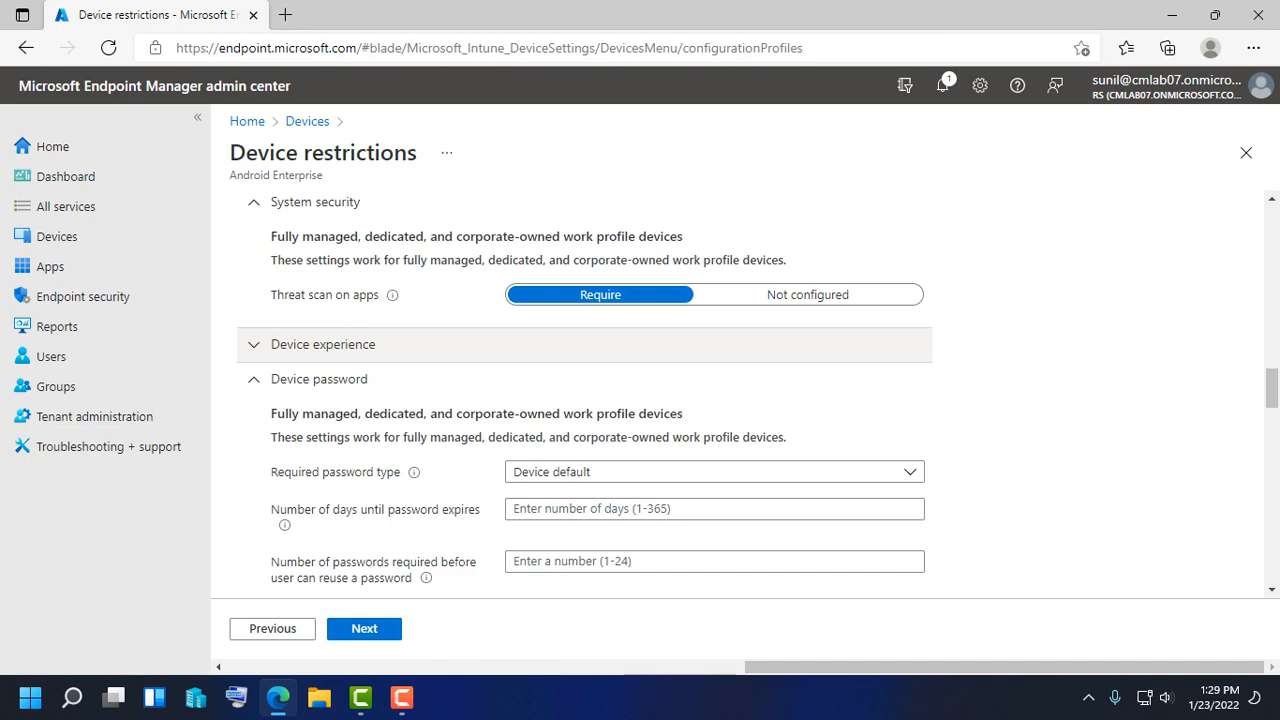
{"action": "scroll", "coordinate": [584, 394], "scroll_direction": "up", "scroll_amount": 15}
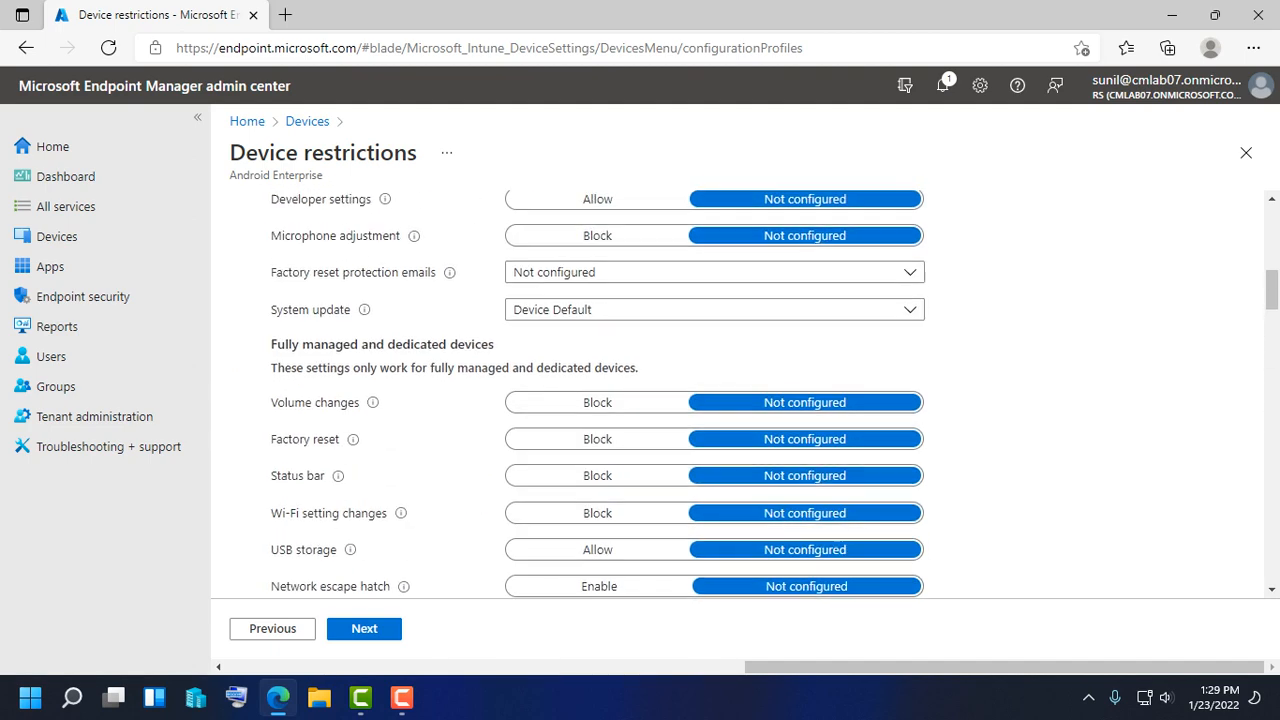
{"action": "scroll", "coordinate": [584, 394], "scroll_direction": "up", "scroll_amount": 10}
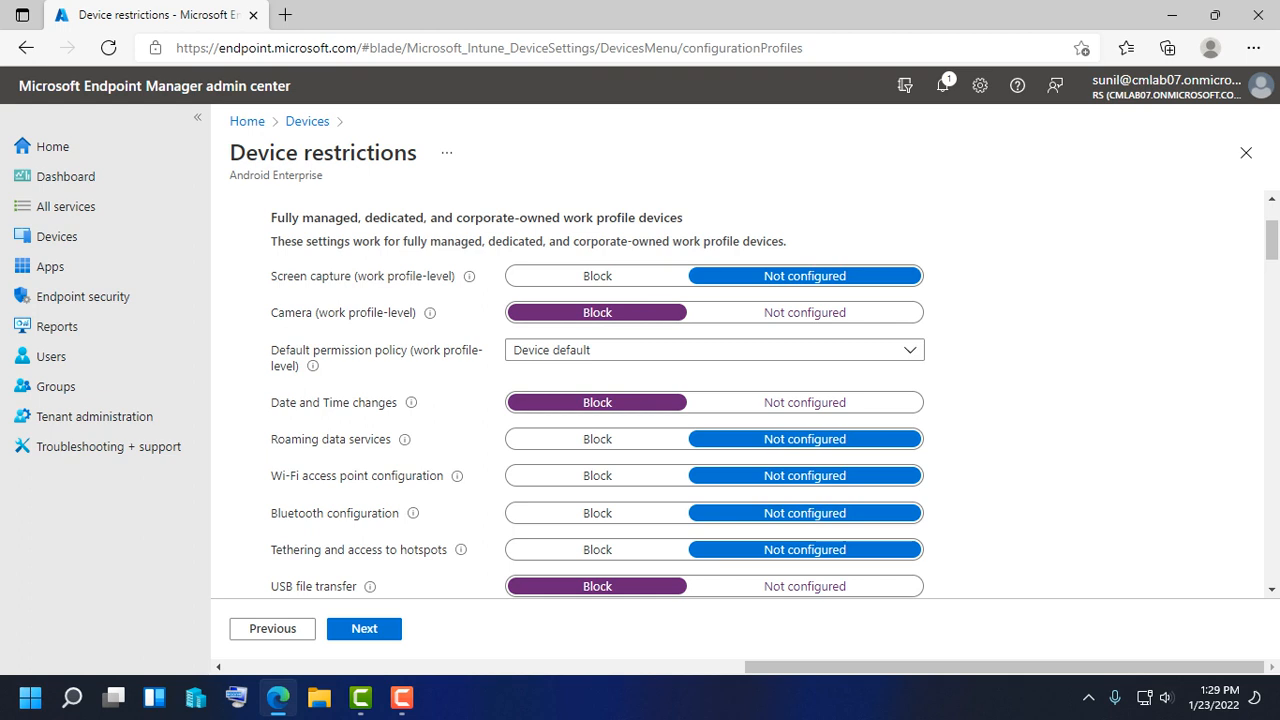
{"action": "scroll", "coordinate": [584, 394], "scroll_direction": "down", "scroll_amount": 2}
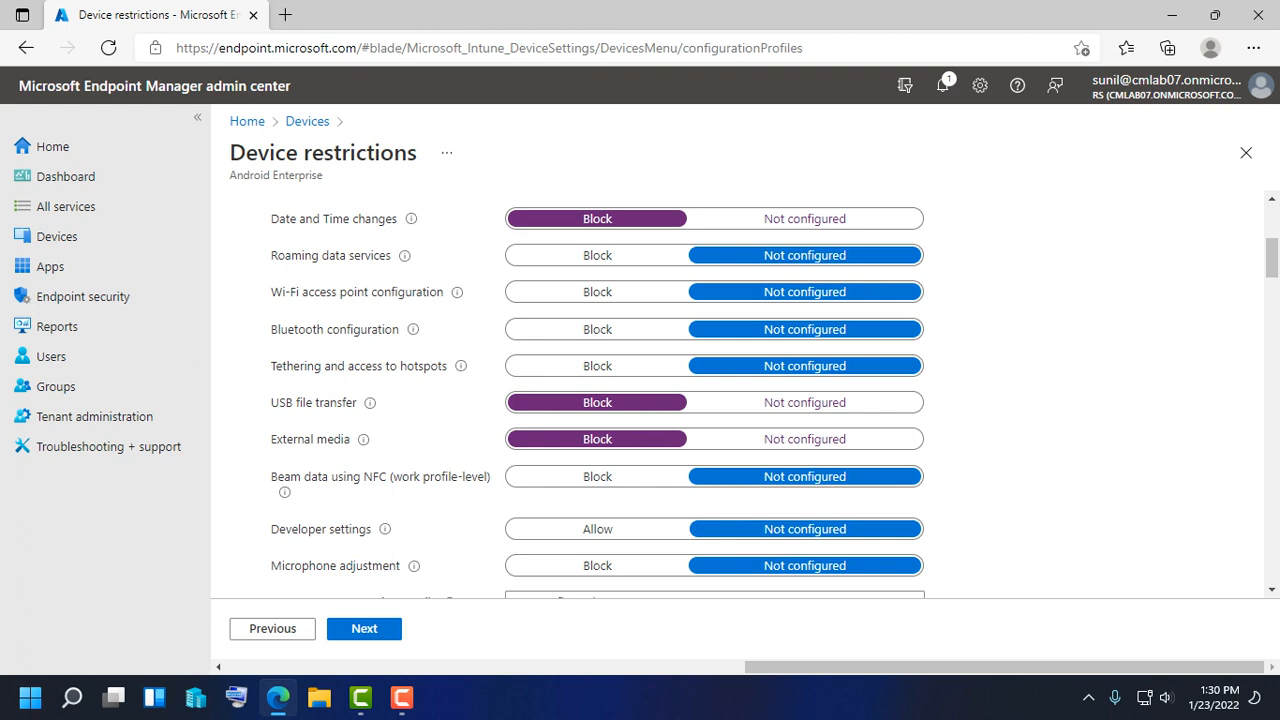
{"action": "left_click_drag", "start_coordinate": [264, 250], "coordinate": [940, 298]}
{"action": "left_click", "coordinate": [940, 298]}
{"action": "scroll", "coordinate": [740, 395], "scroll_direction": "down", "scroll_amount": 1}
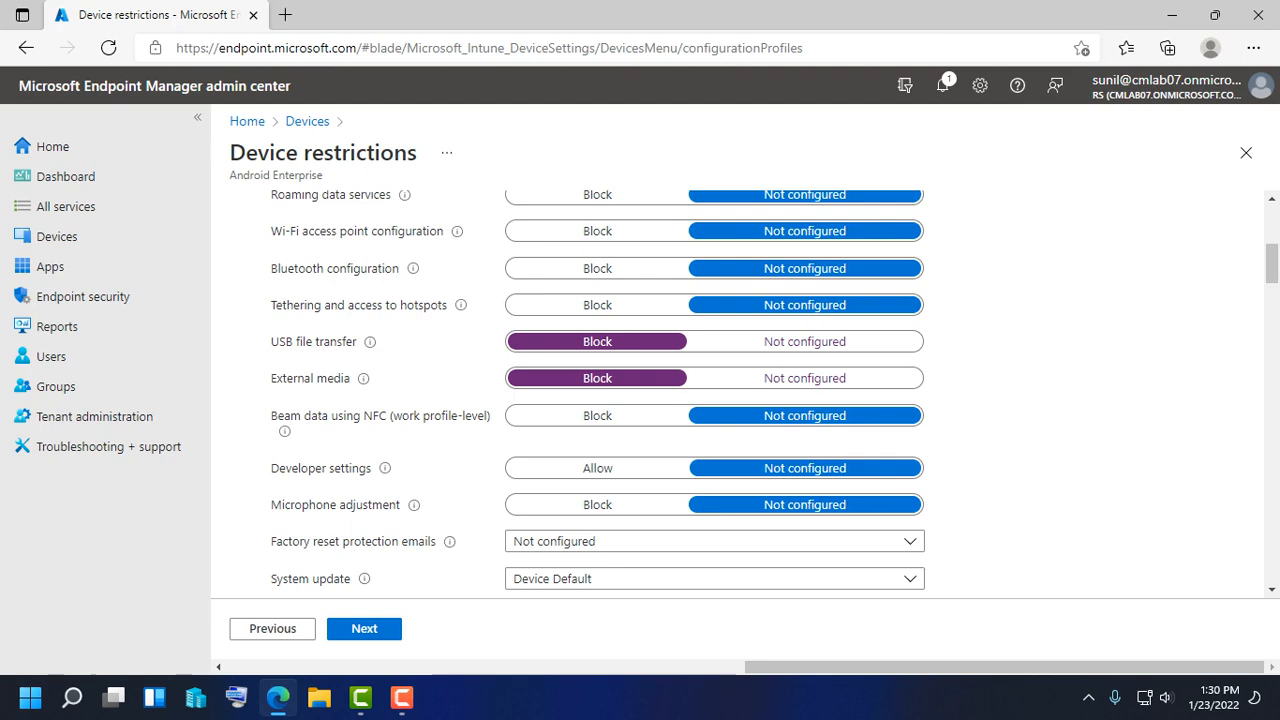
{"action": "scroll", "coordinate": [740, 395], "scroll_direction": "down", "scroll_amount": 3}
{"action": "scroll", "coordinate": [598, 395], "scroll_direction": "down", "scroll_amount": 9}
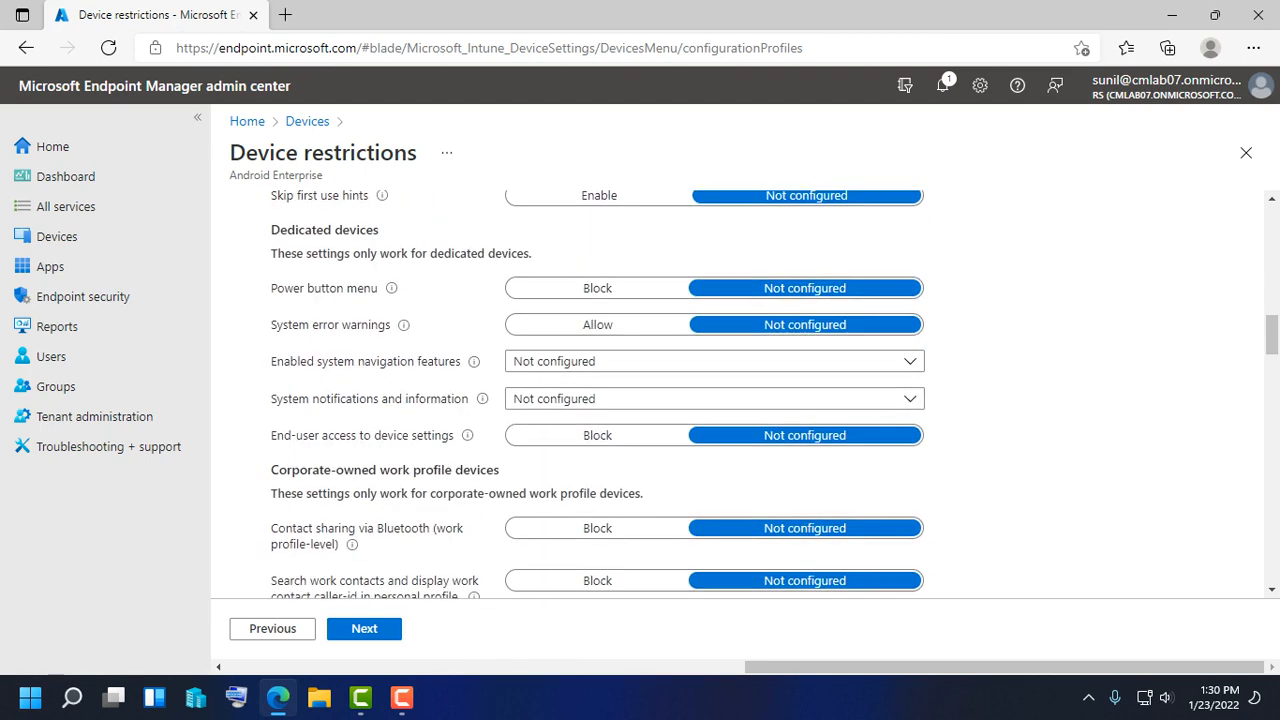
Continue to Assignments and include the Android Enterprise Work Profle group
{"action": "left_click", "coordinate": [364, 629]}
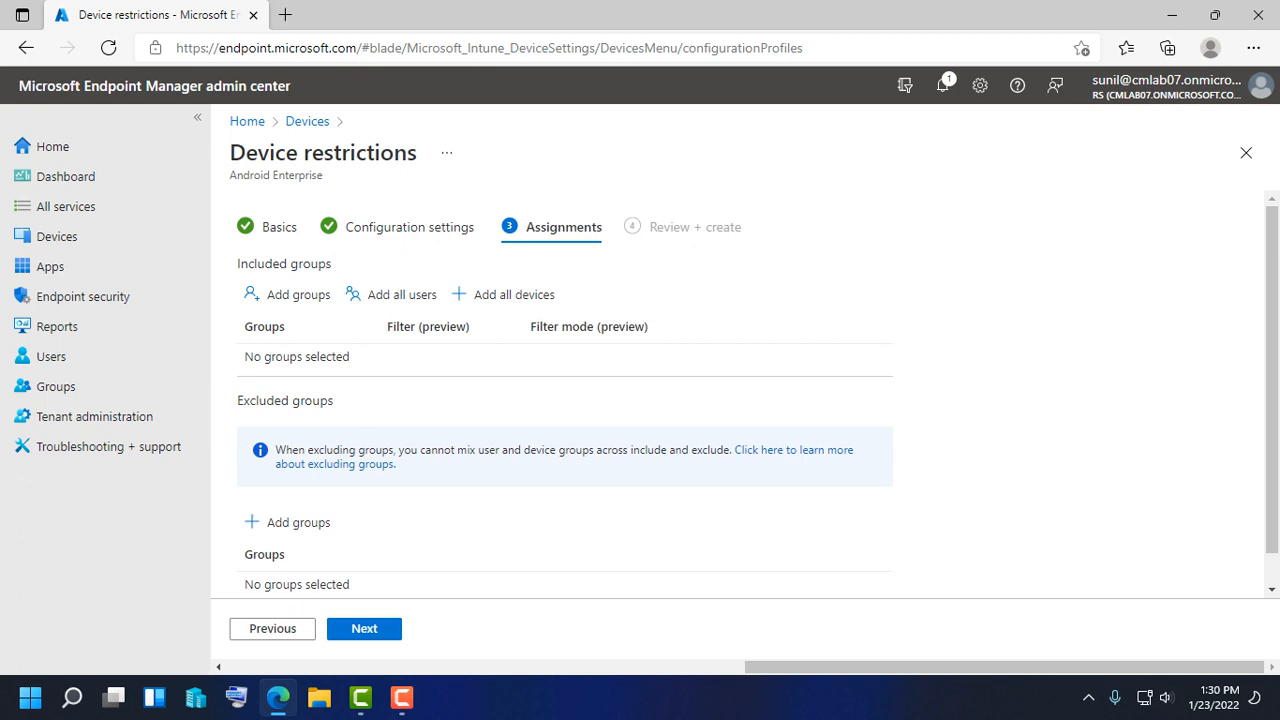
{"action": "left_click", "coordinate": [289, 294]}
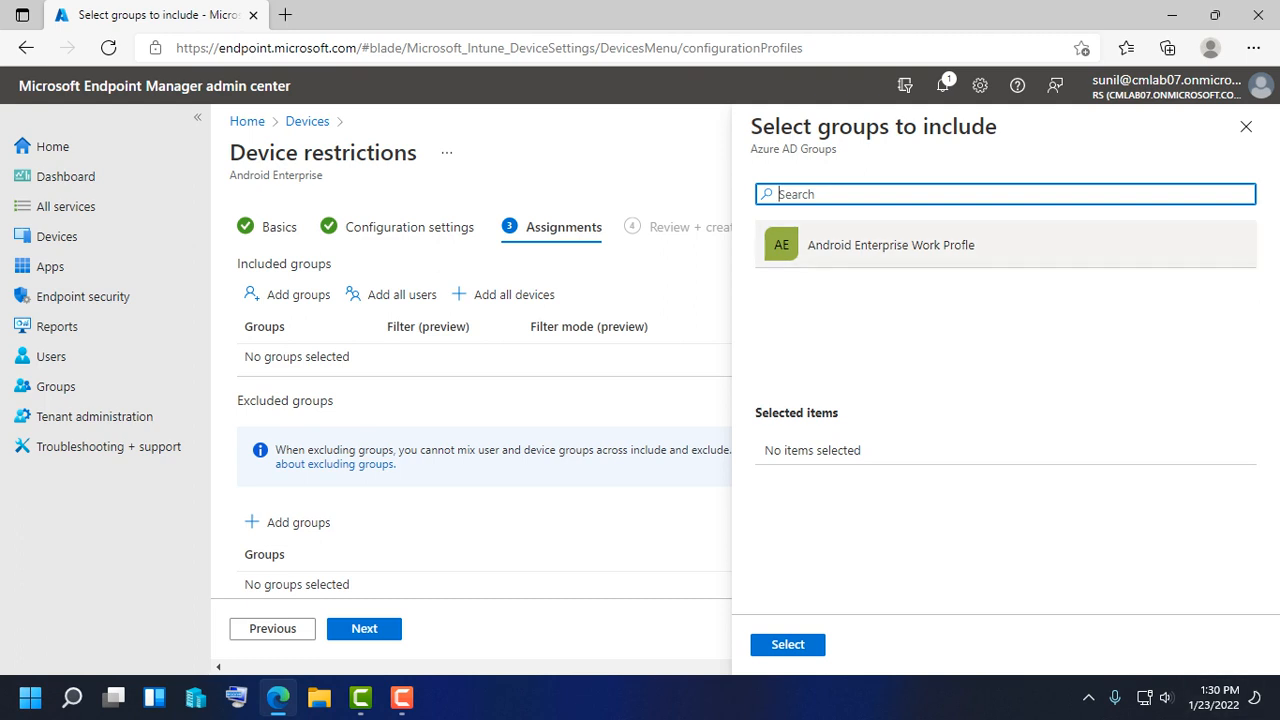
{"action": "left_click", "coordinate": [890, 245]}
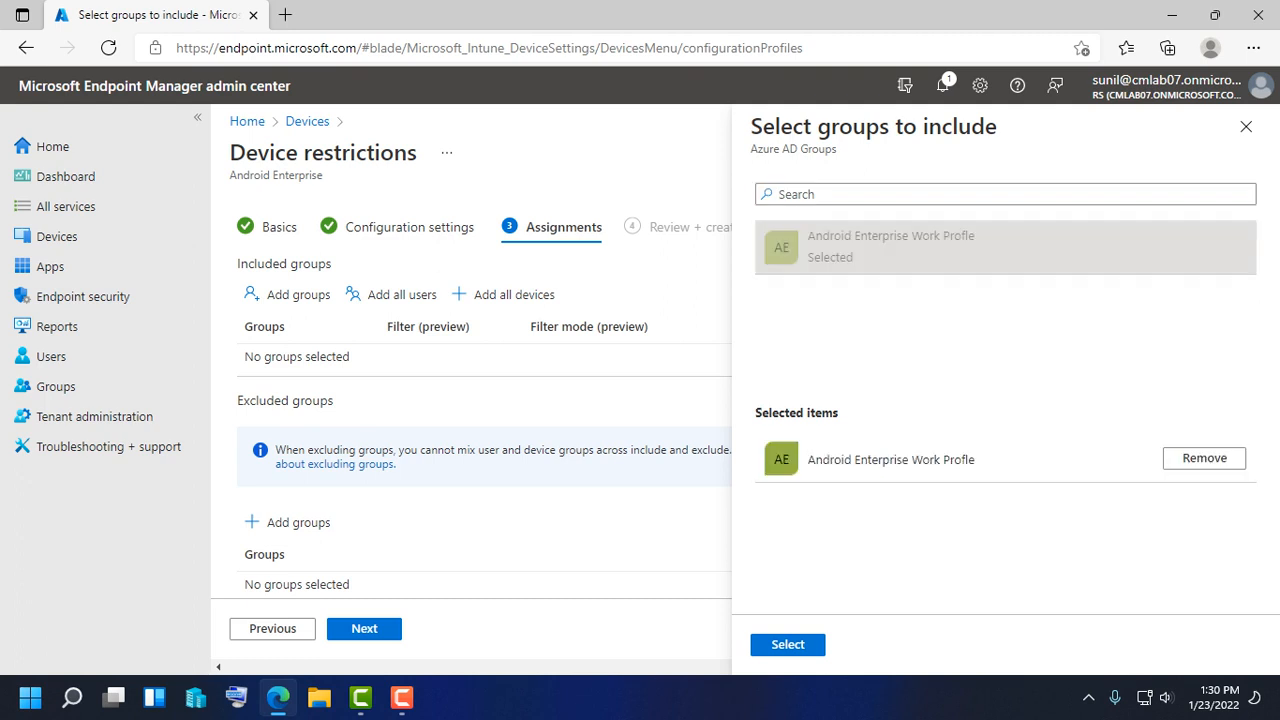
{"action": "left_click", "coordinate": [787, 644]}
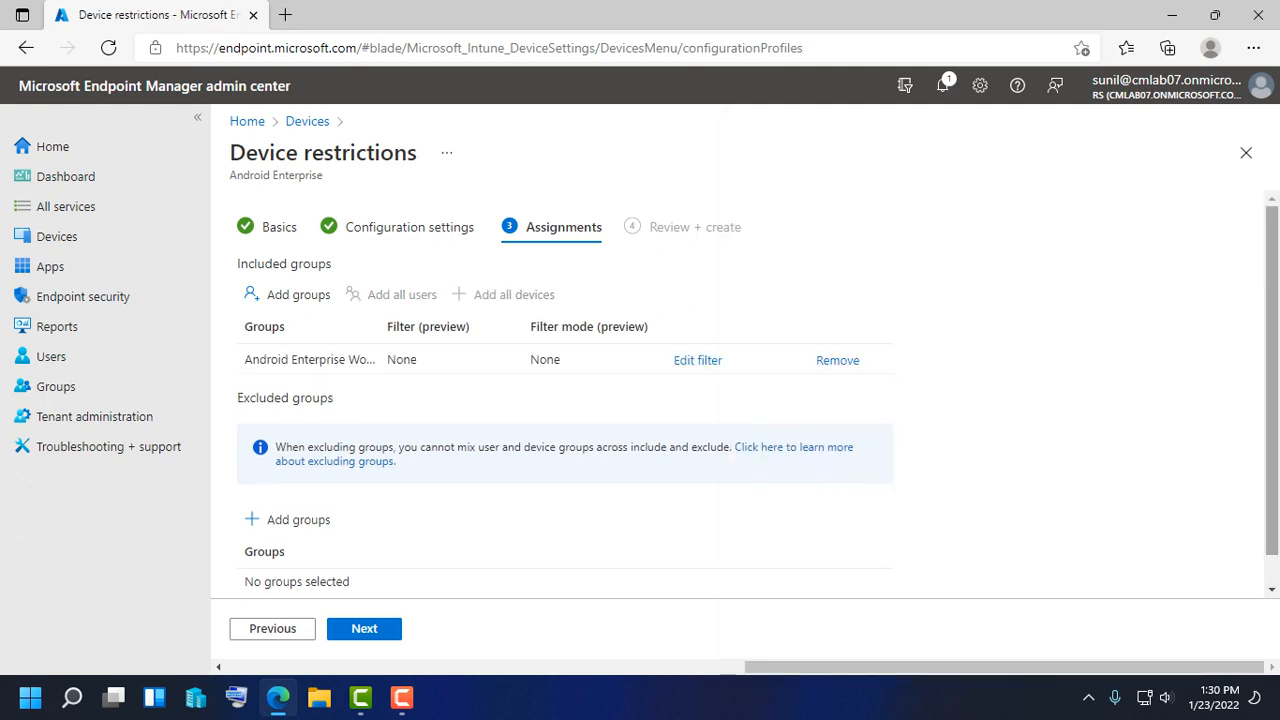
Review the summary of settings and assignments, and create the device restrictions profile
{"action": "left_click", "coordinate": [364, 629]}
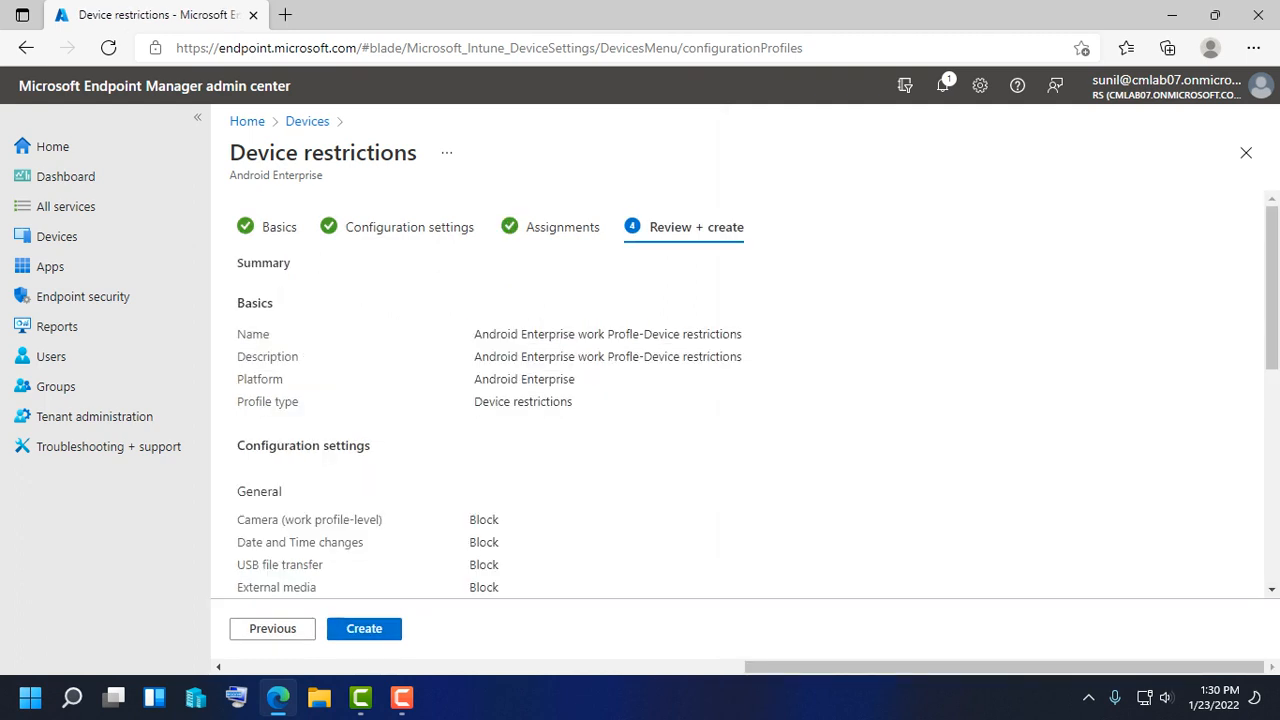
{"action": "scroll", "coordinate": [740, 400], "scroll_direction": "down", "scroll_amount": 4}
{"action": "scroll", "coordinate": [740, 400], "scroll_direction": "up", "scroll_amount": 4}
{"action": "scroll", "coordinate": [740, 400], "scroll_direction": "down", "scroll_amount": 5}
{"action": "scroll", "coordinate": [740, 400], "scroll_direction": "up", "scroll_amount": 5}
{"action": "scroll", "coordinate": [740, 400], "scroll_direction": "down", "scroll_amount": 5}
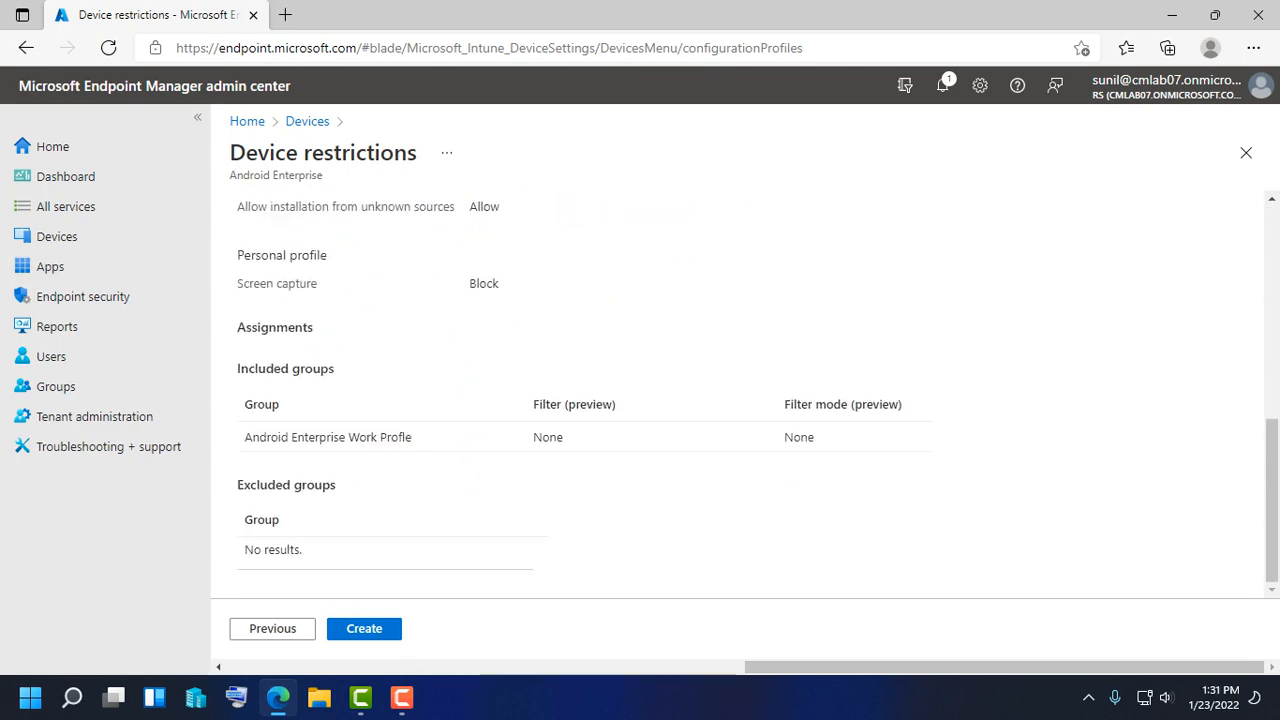
{"action": "left_click", "coordinate": [364, 629]}
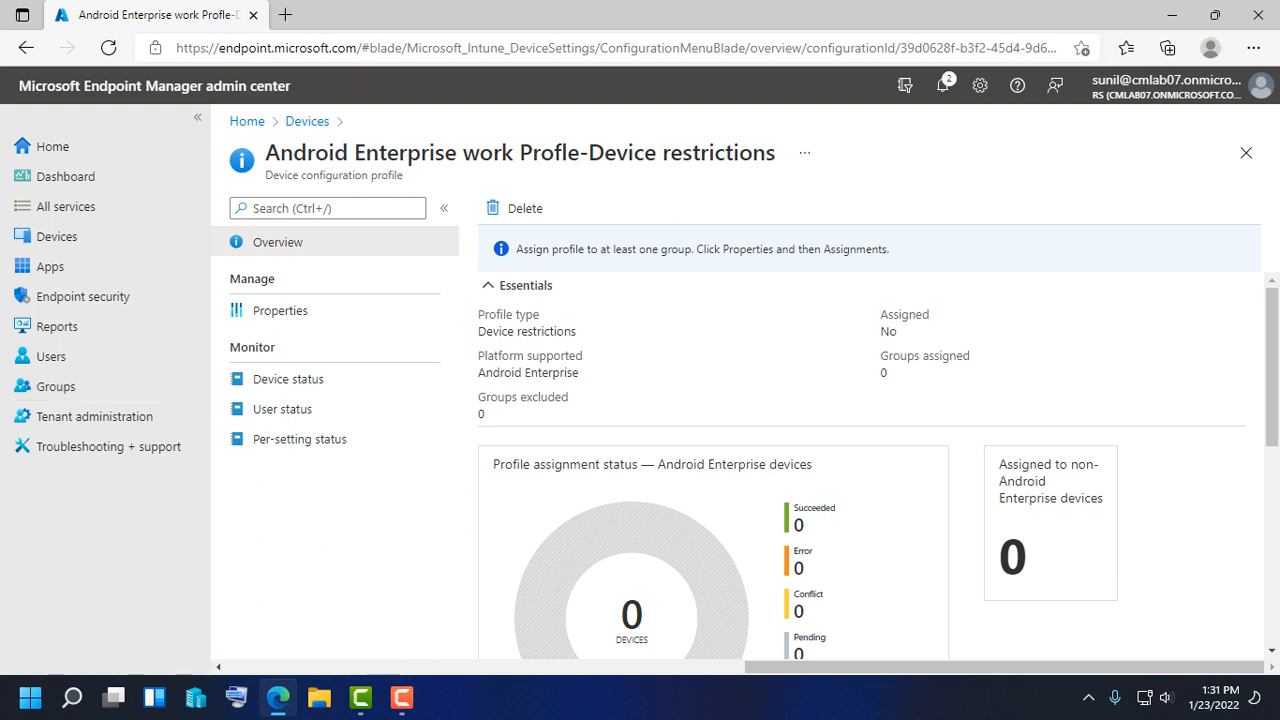
Look through the app protection policies and the list of all groups
{"action": "left_click", "coordinate": [94, 416]}
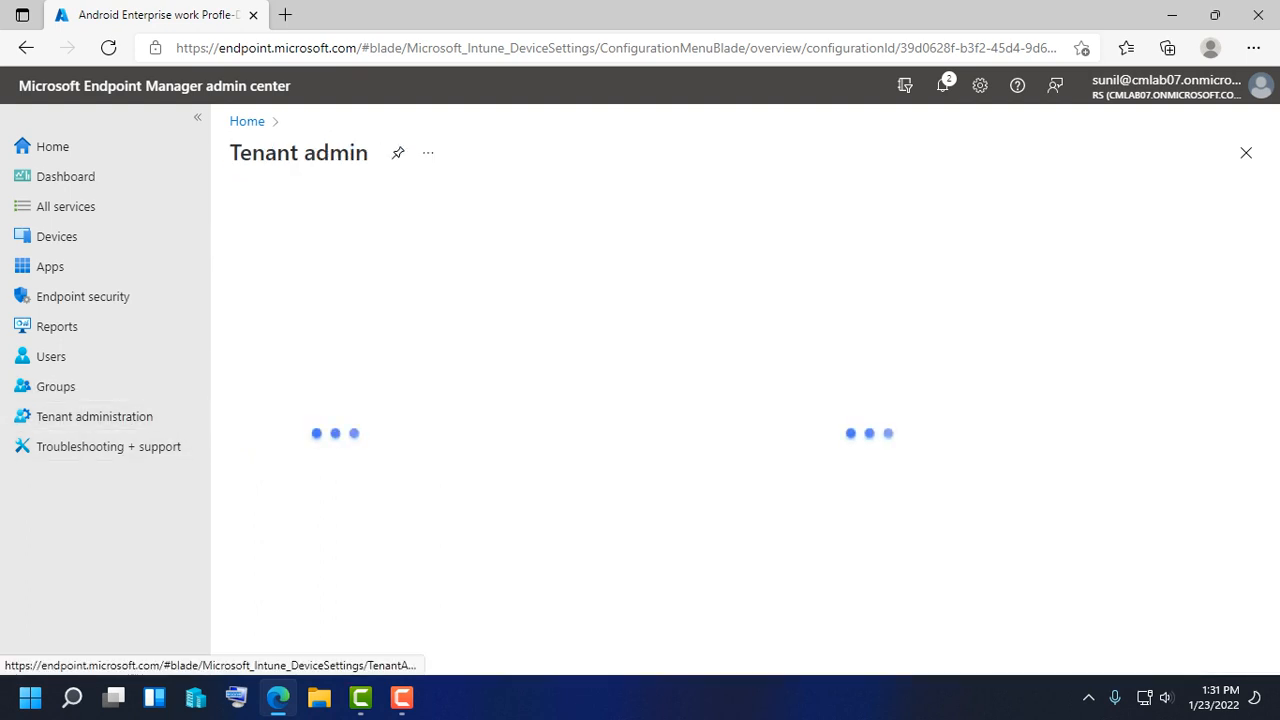
{"action": "left_click", "coordinate": [50, 266]}
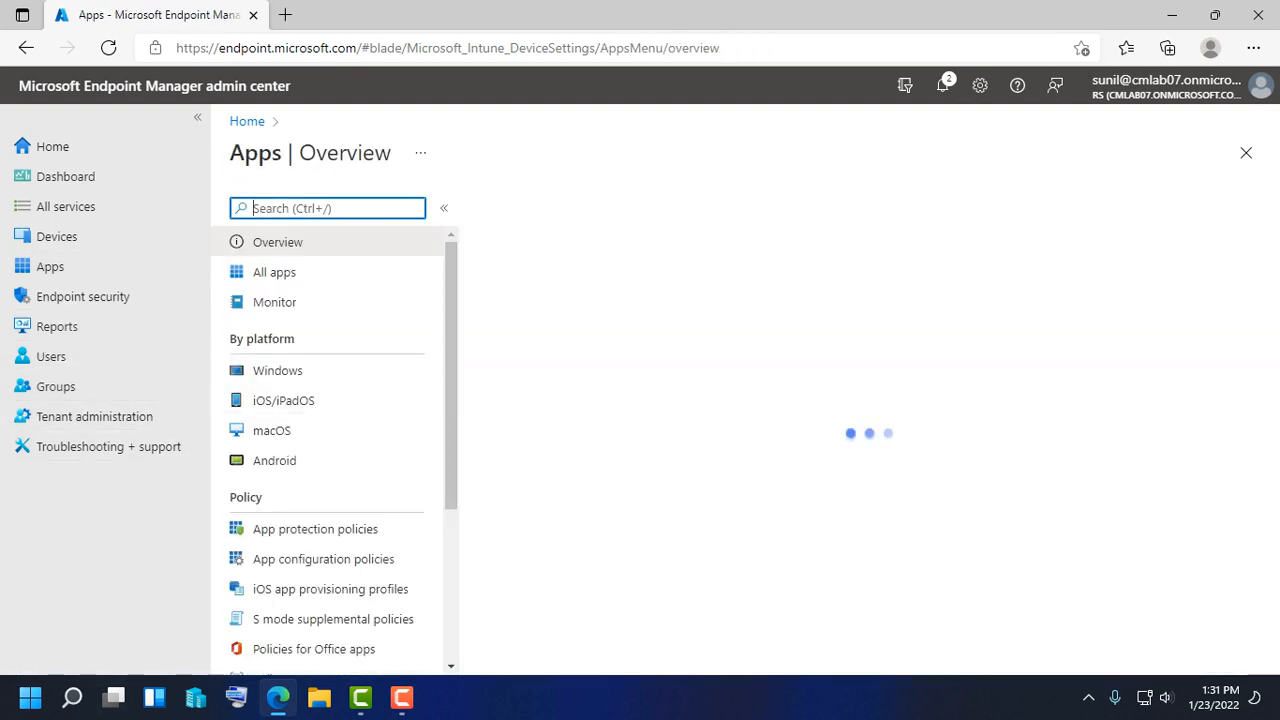
{"action": "left_click", "coordinate": [315, 529]}
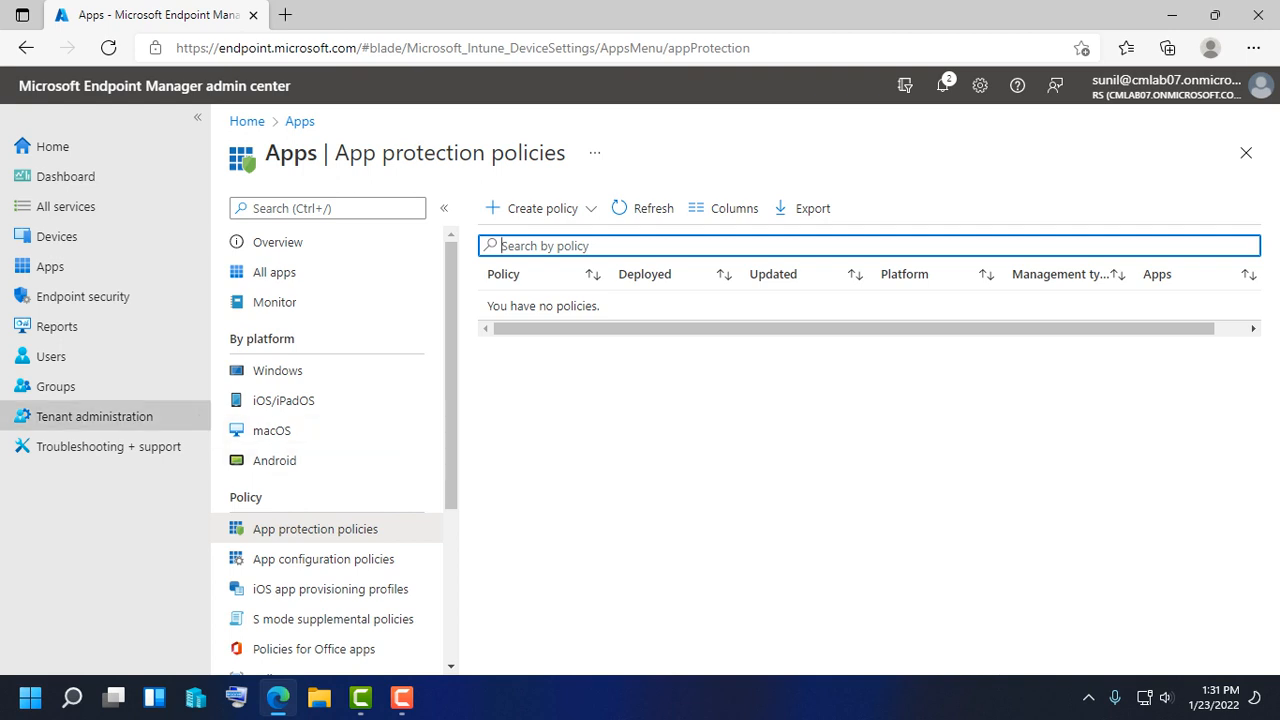
{"action": "left_click", "coordinate": [56, 386]}
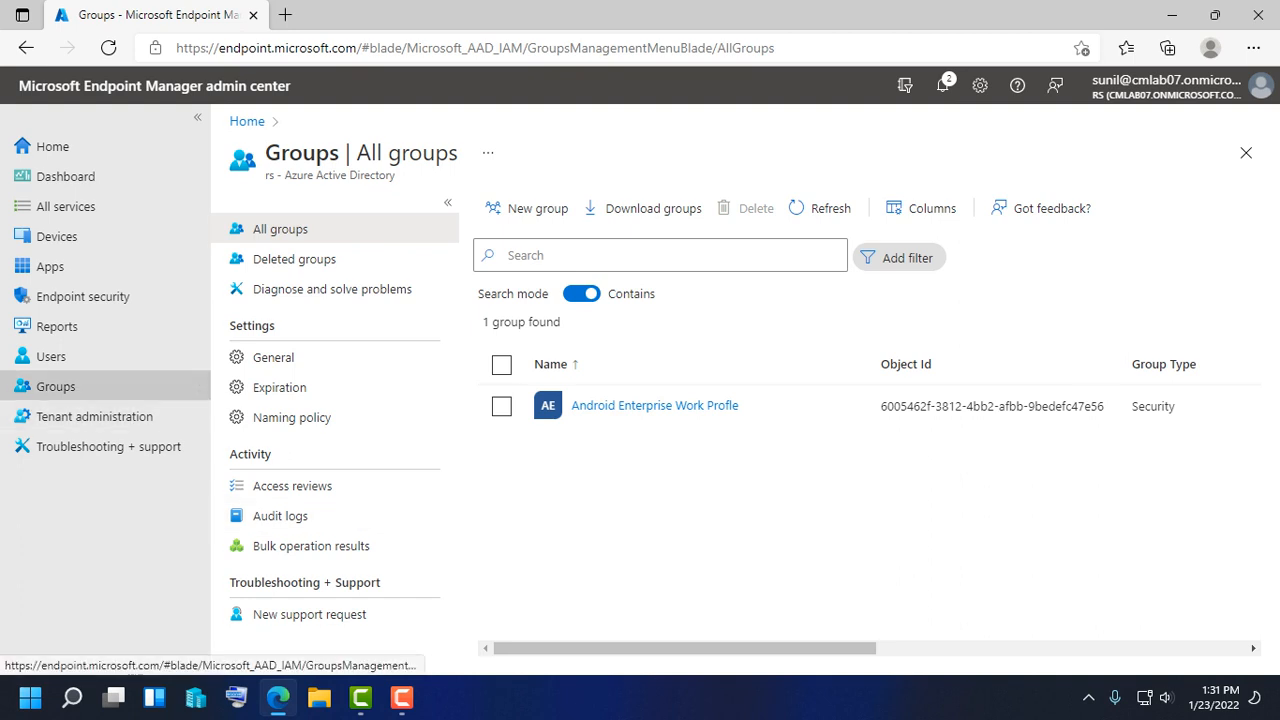
{"action": "left_click", "coordinate": [50, 356]}
{"action": "left_click", "coordinate": [55, 386]}
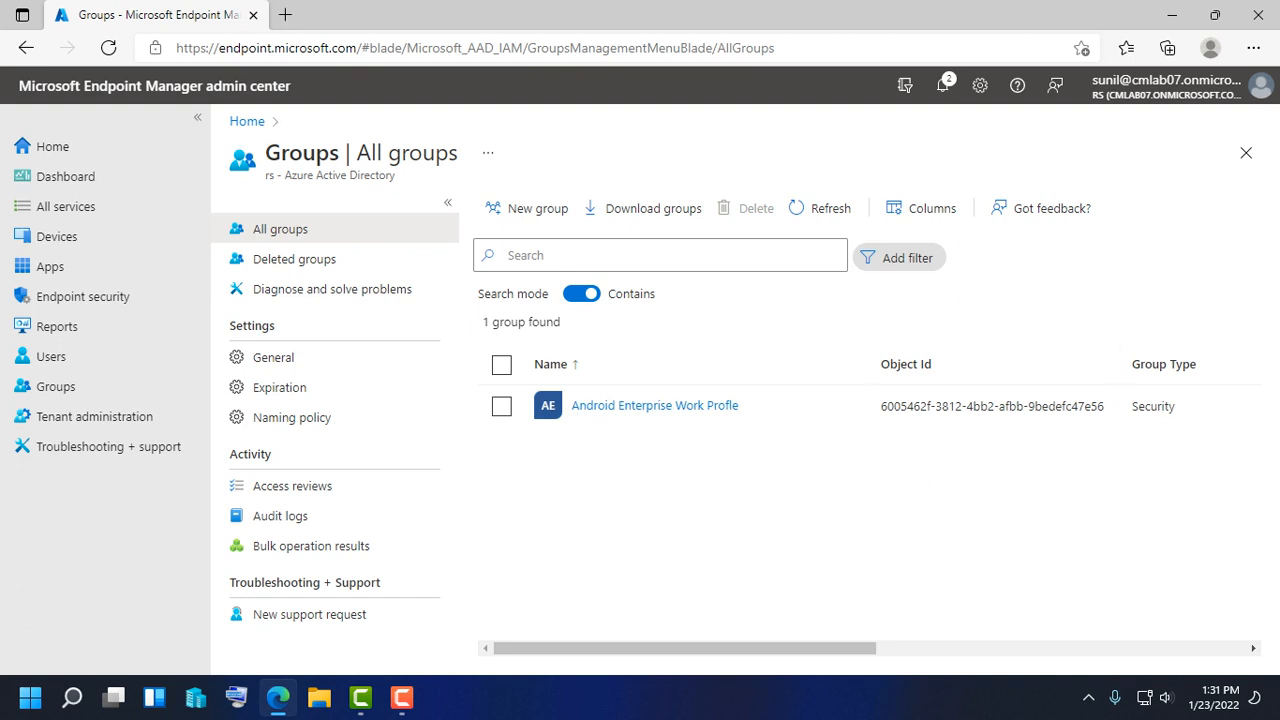
{"action": "left_click", "coordinate": [50, 266]}
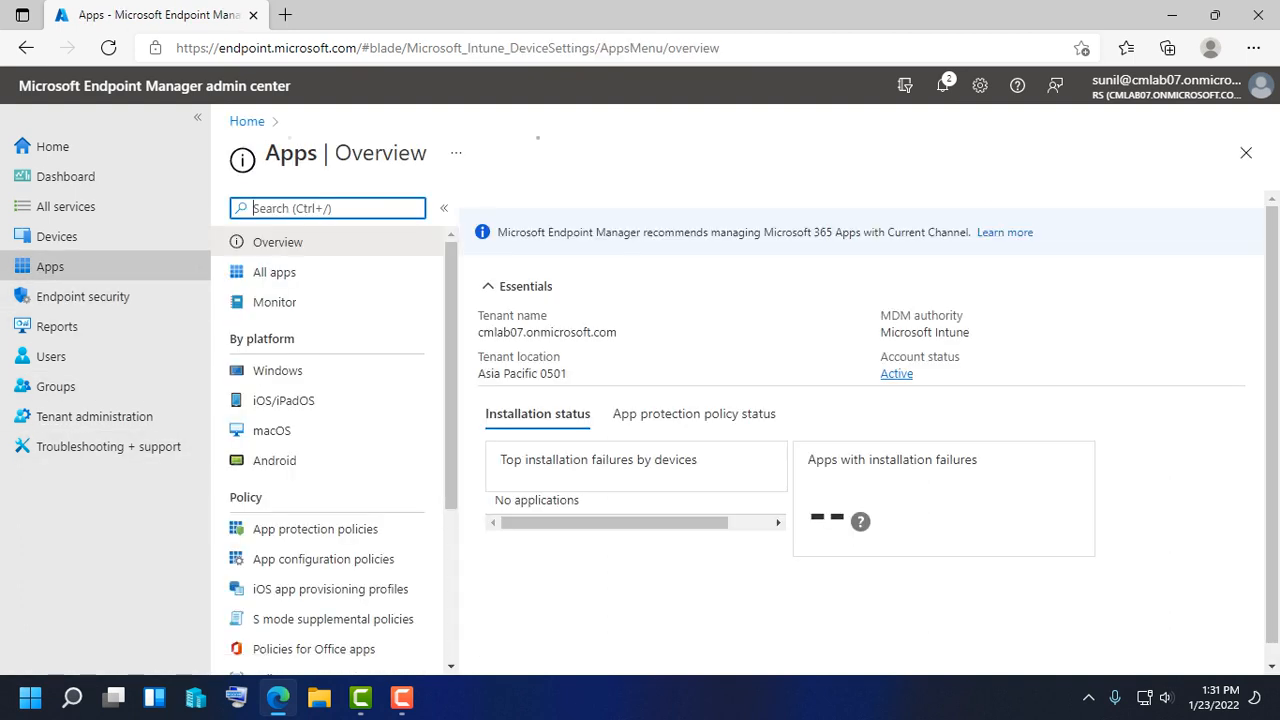
Check the managed Google Play connection details in the Android enrollment settings, and return to the Android enrollment page
{"action": "left_click", "coordinate": [56, 236]}
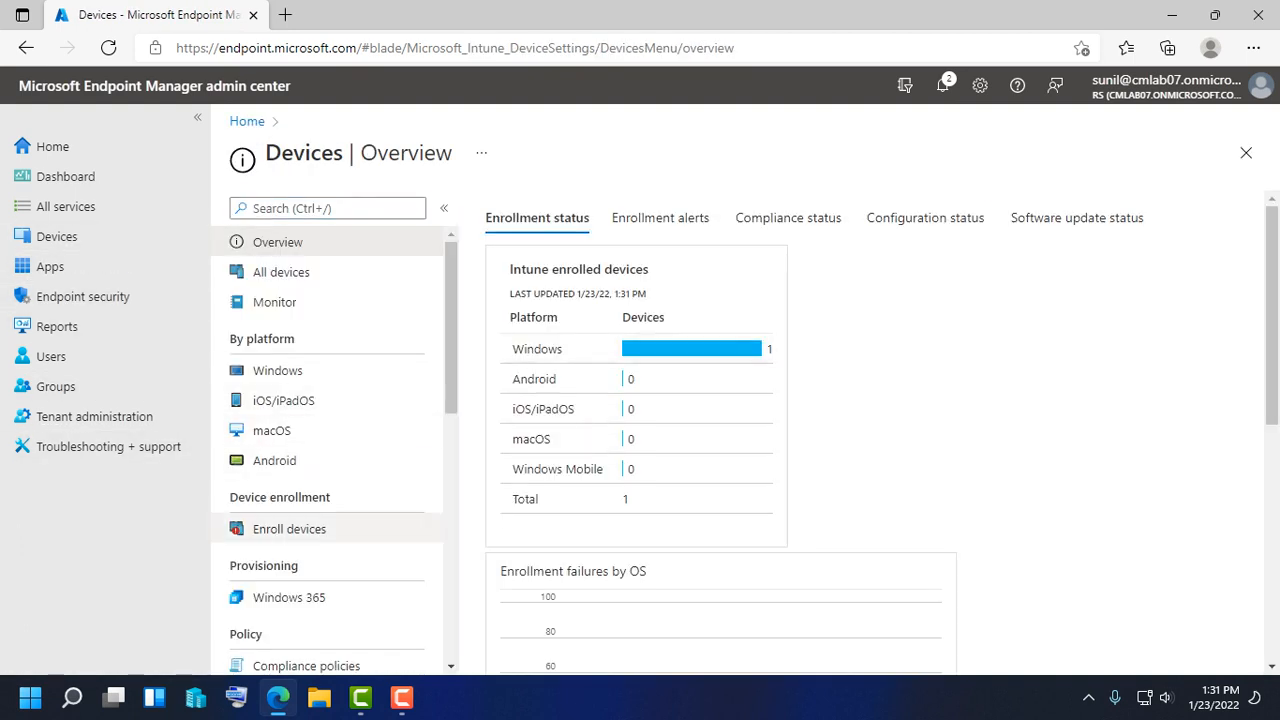
{"action": "left_click", "coordinate": [289, 529]}
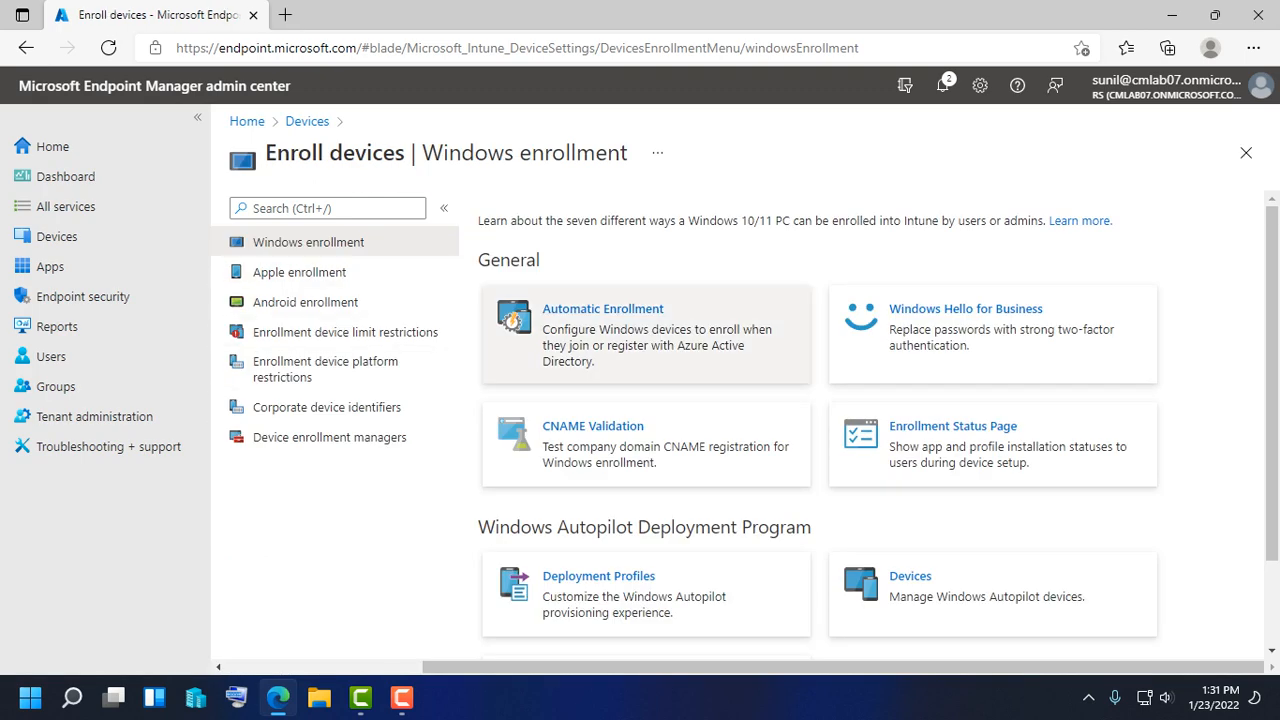
{"action": "left_click", "coordinate": [305, 302]}
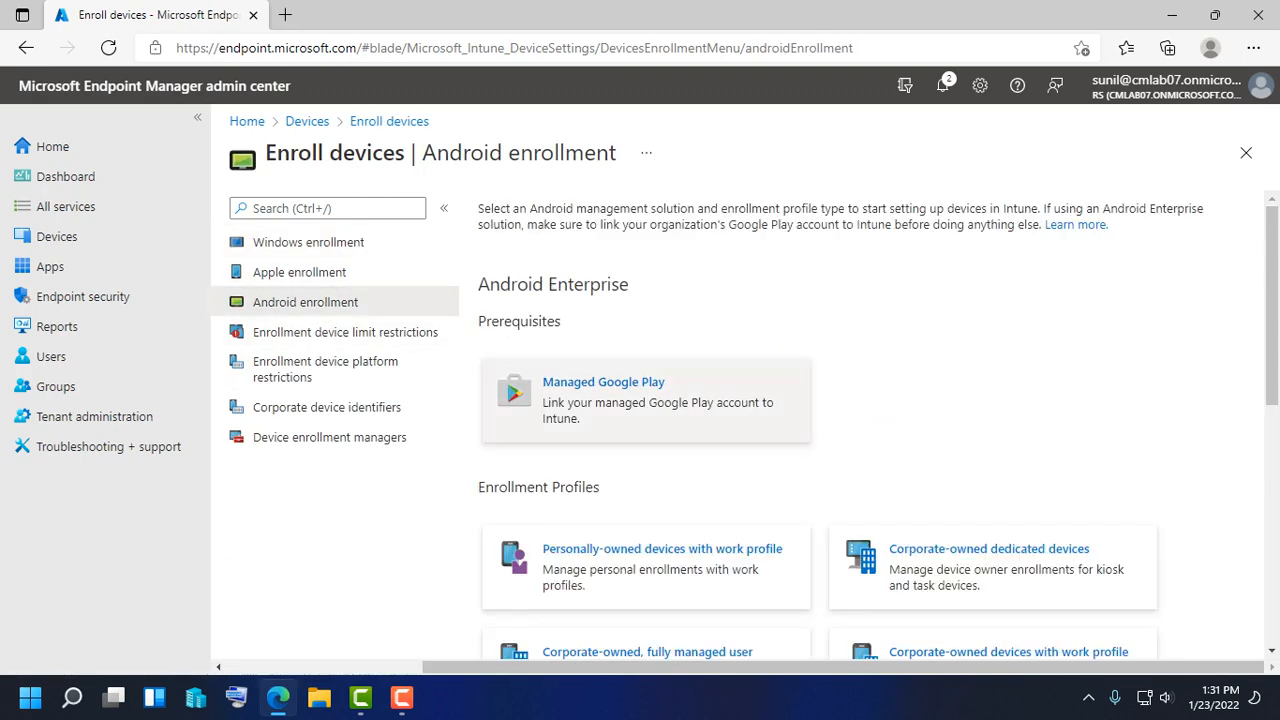
{"action": "left_click", "coordinate": [600, 385]}
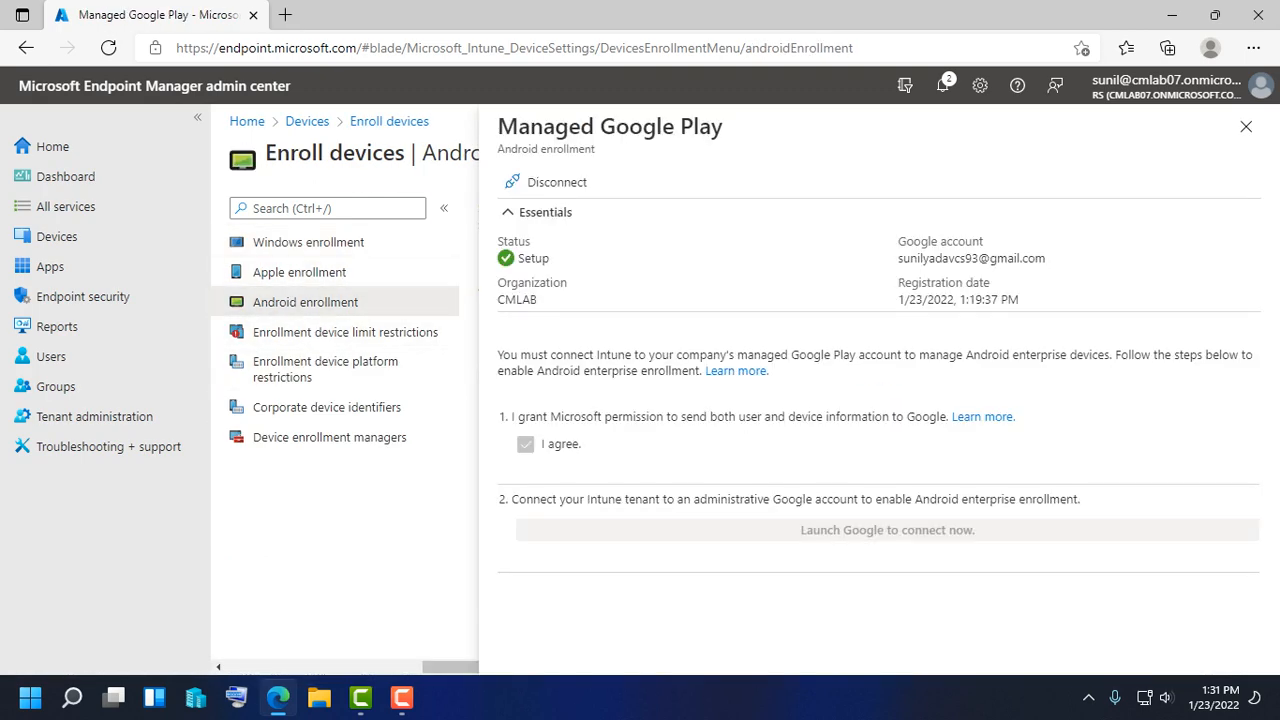
{"action": "left_click", "coordinate": [307, 121]}
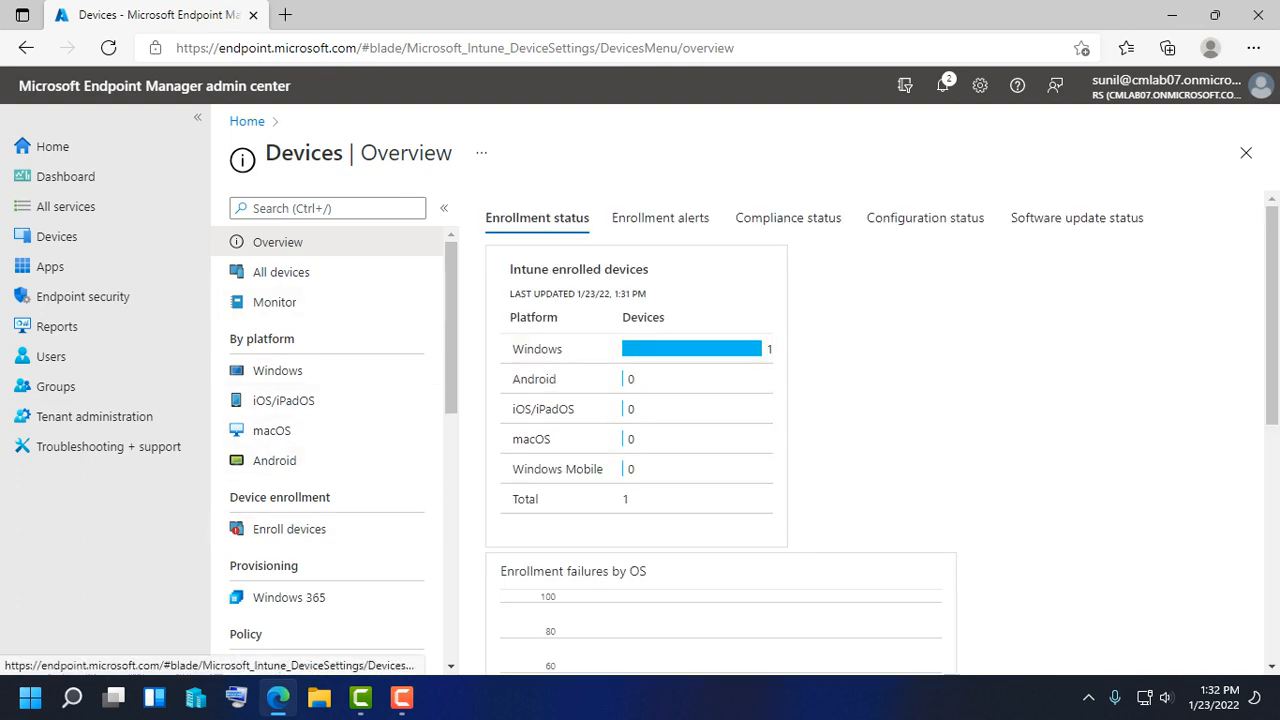
{"action": "left_click", "coordinate": [289, 529]}
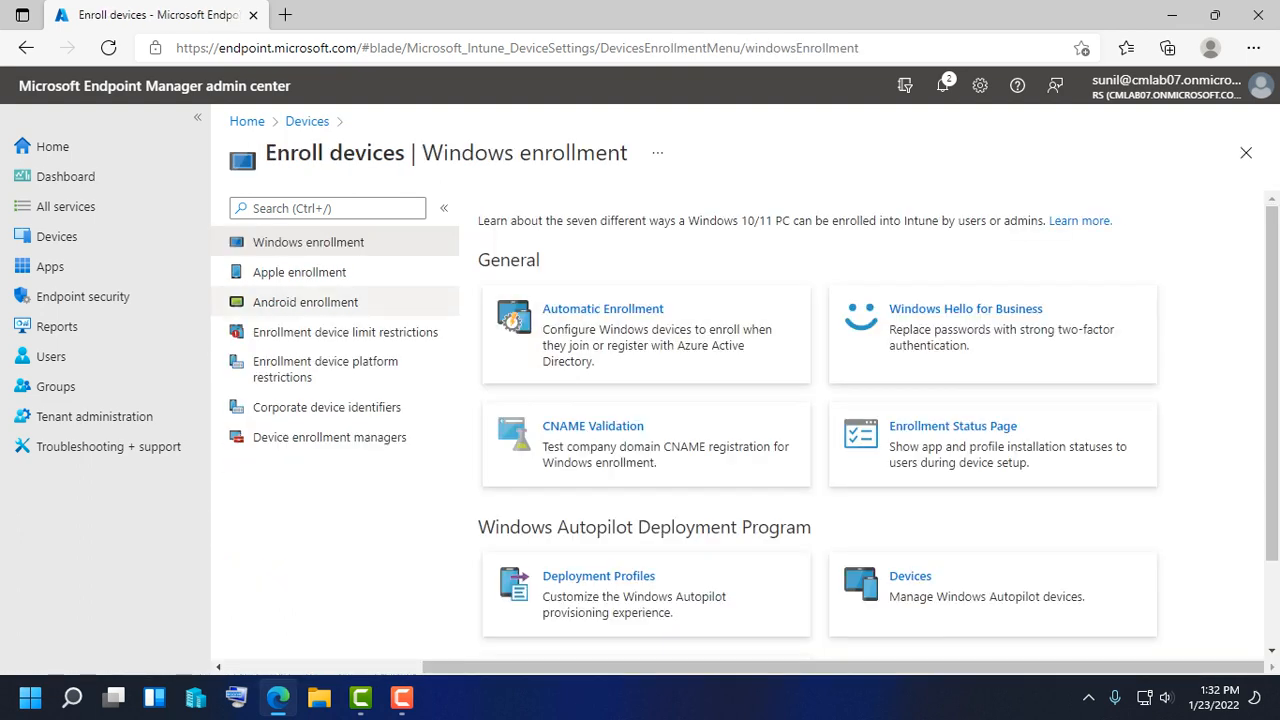
{"action": "left_click", "coordinate": [305, 302]}
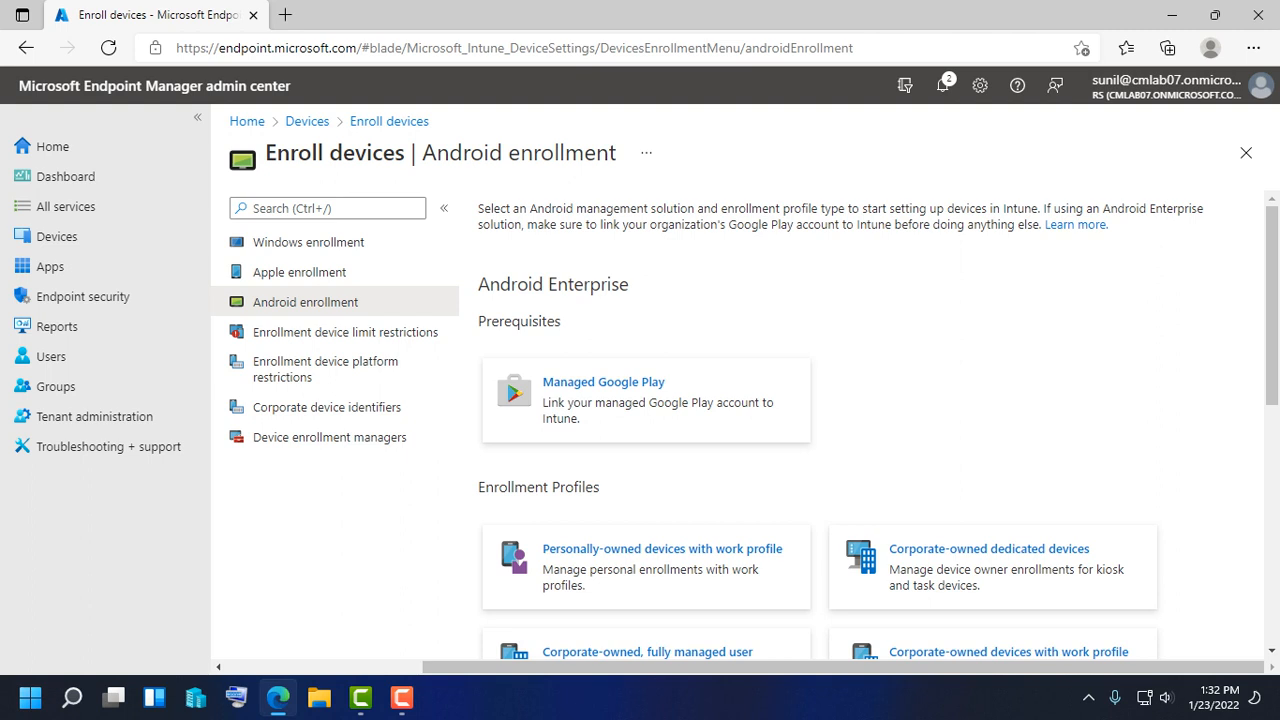
Start adding an app from the All apps list with Managed Google Play app as the app type
{"action": "left_click", "coordinate": [50, 266]}
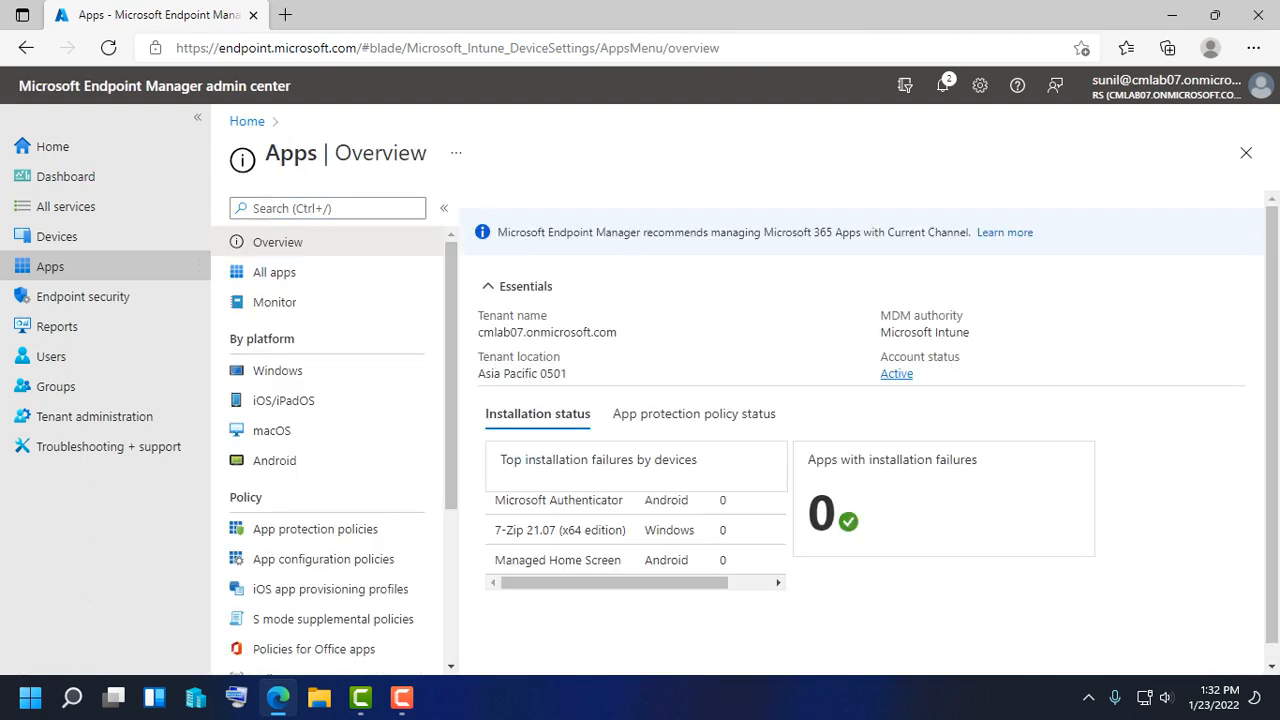
{"action": "left_click", "coordinate": [274, 272]}
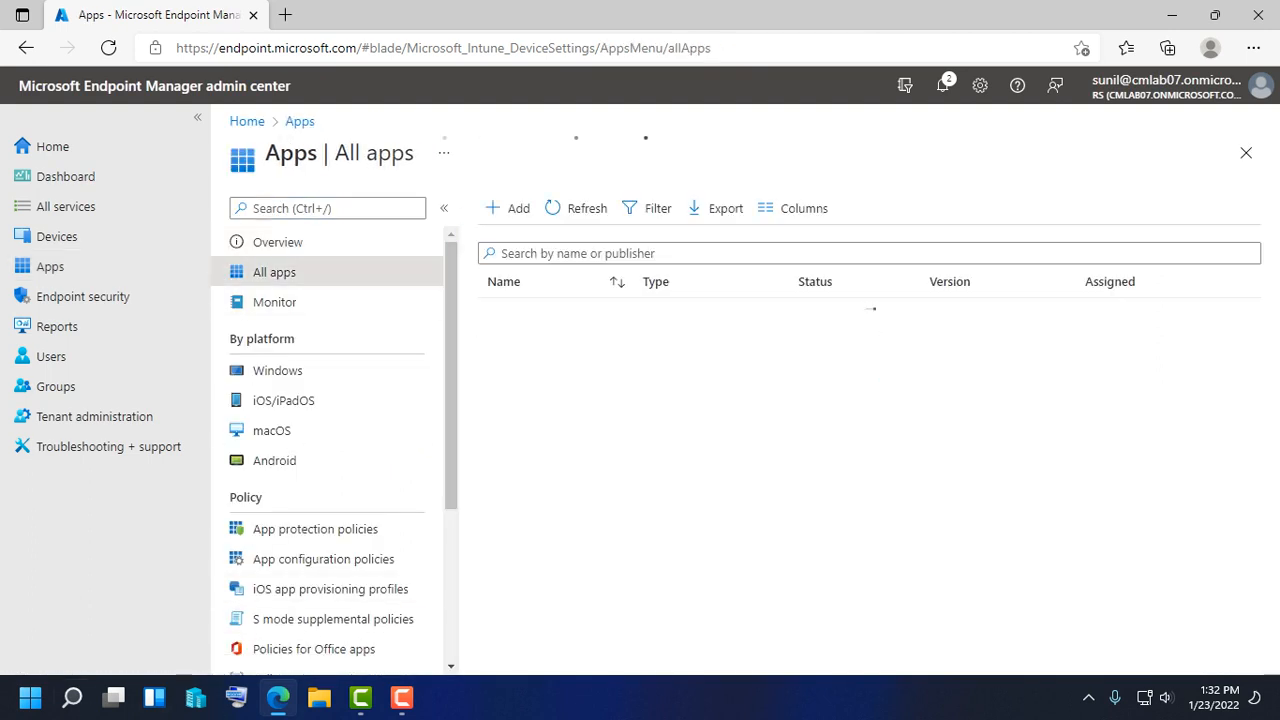
{"action": "left_click", "coordinate": [509, 208]}
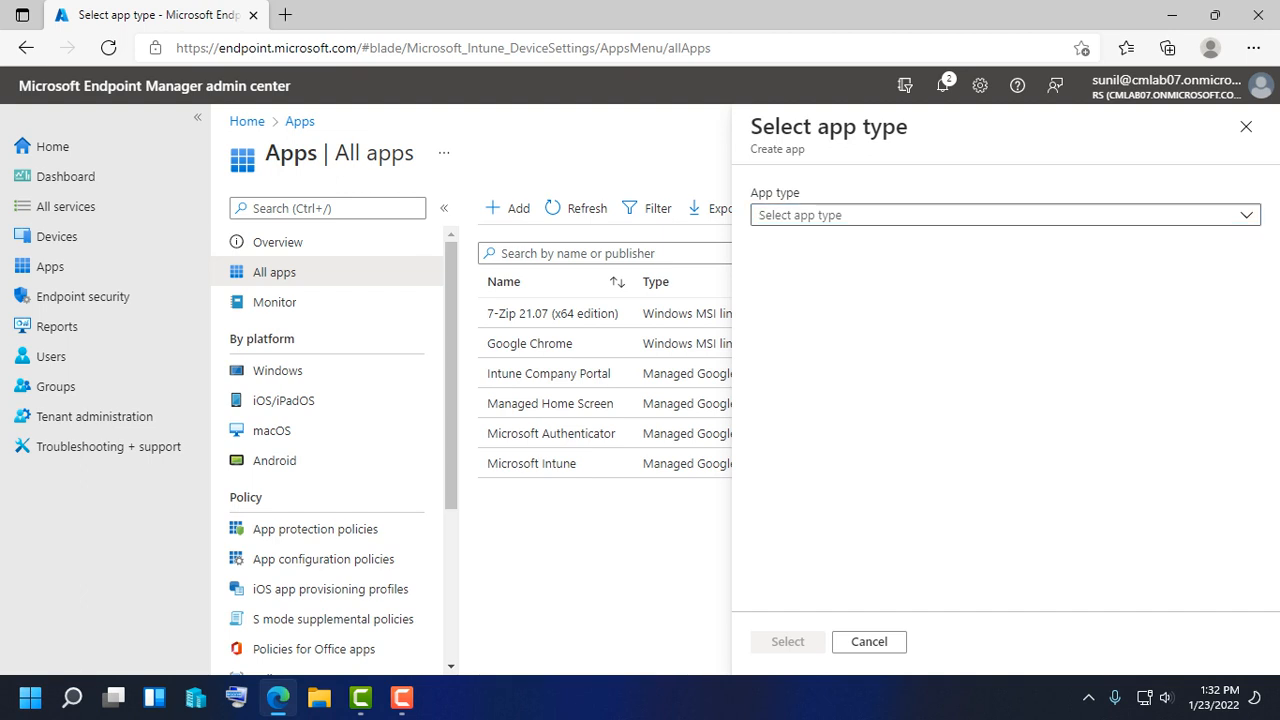
{"action": "left_click", "coordinate": [1005, 215]}
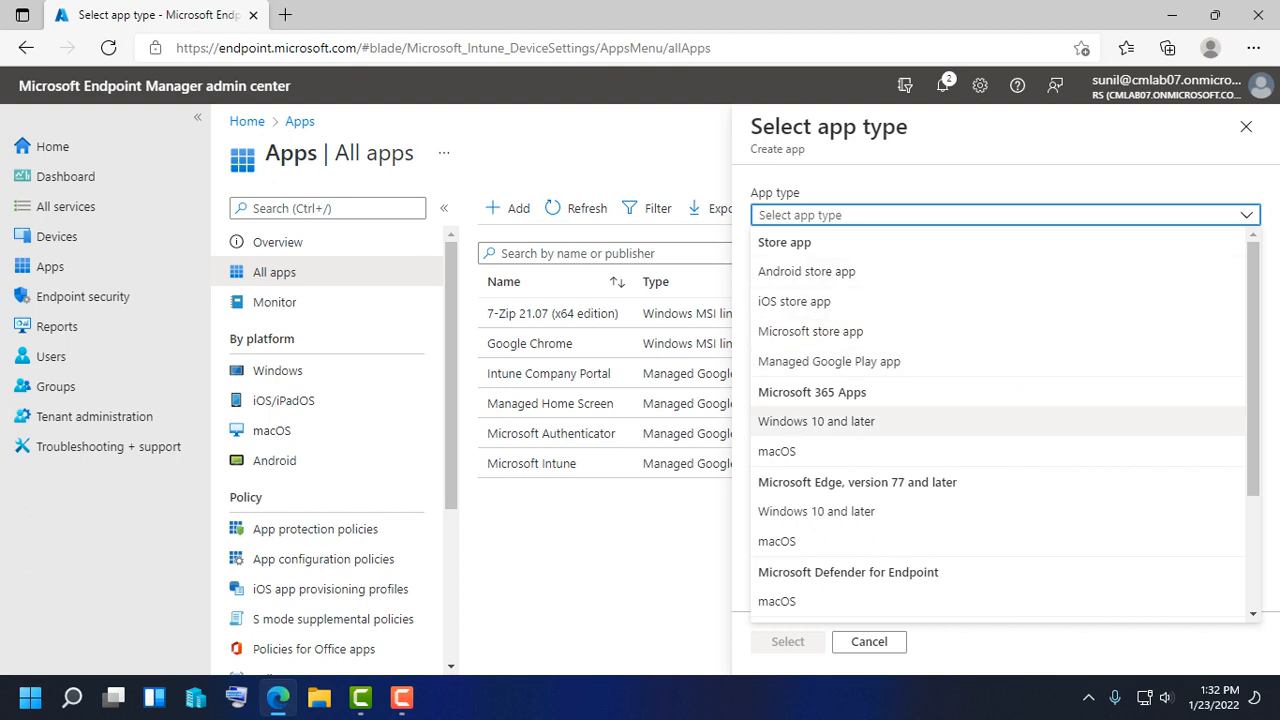
{"action": "left_click", "coordinate": [829, 361]}
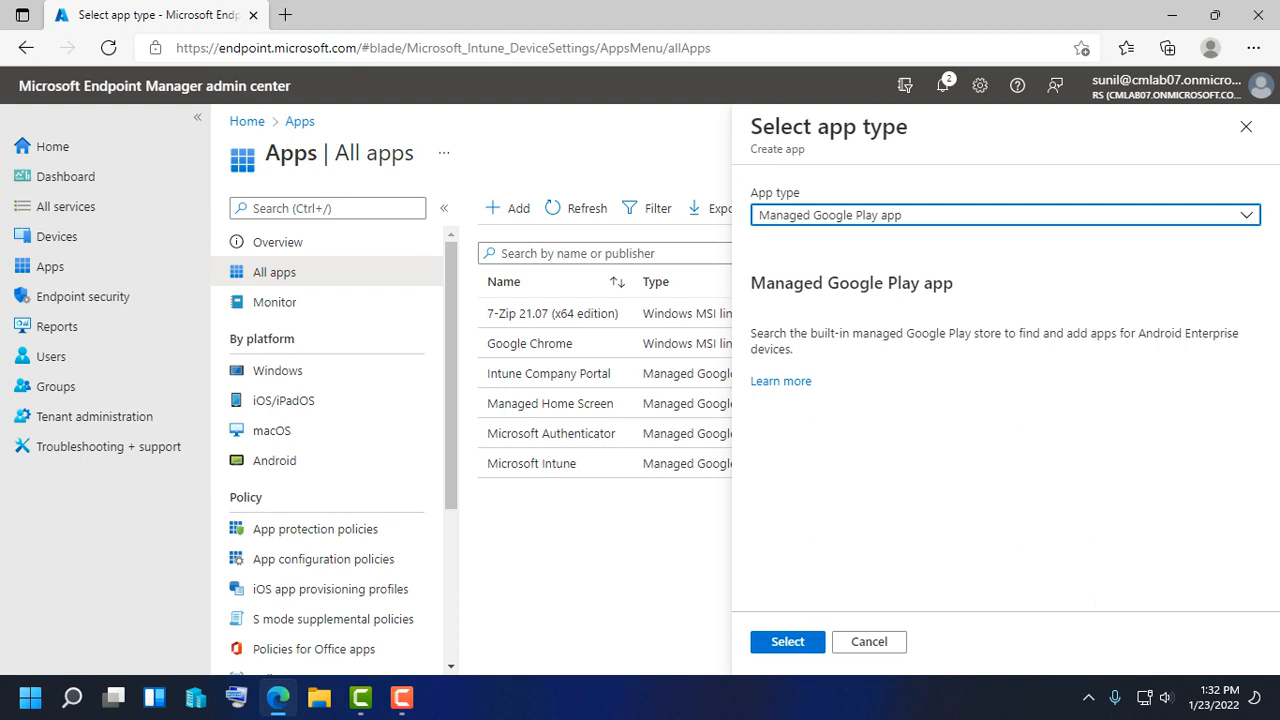
{"action": "left_click", "coordinate": [787, 641]}
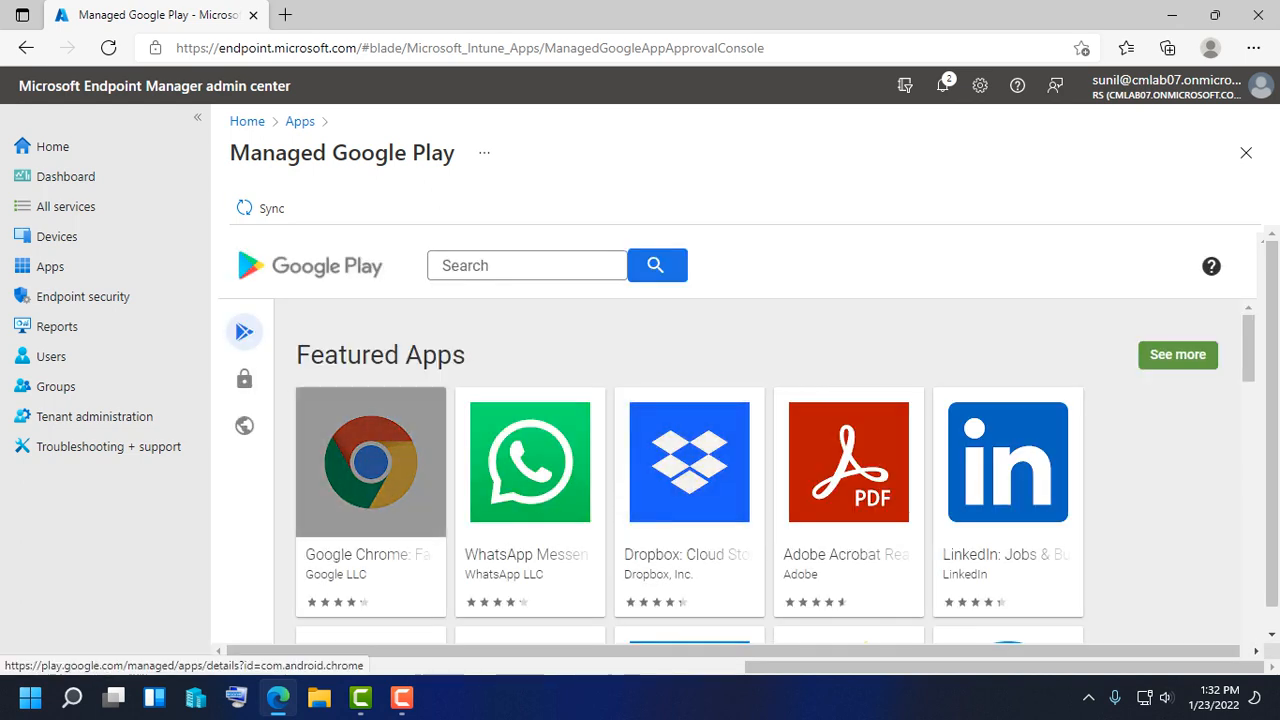
Browse the managed Google Play catalogue through the Enterprise VPN, Configurable Apps and OEMConfig sections
{"action": "scroll", "coordinate": [370, 460], "scroll_direction": "down", "scroll_amount": 15}
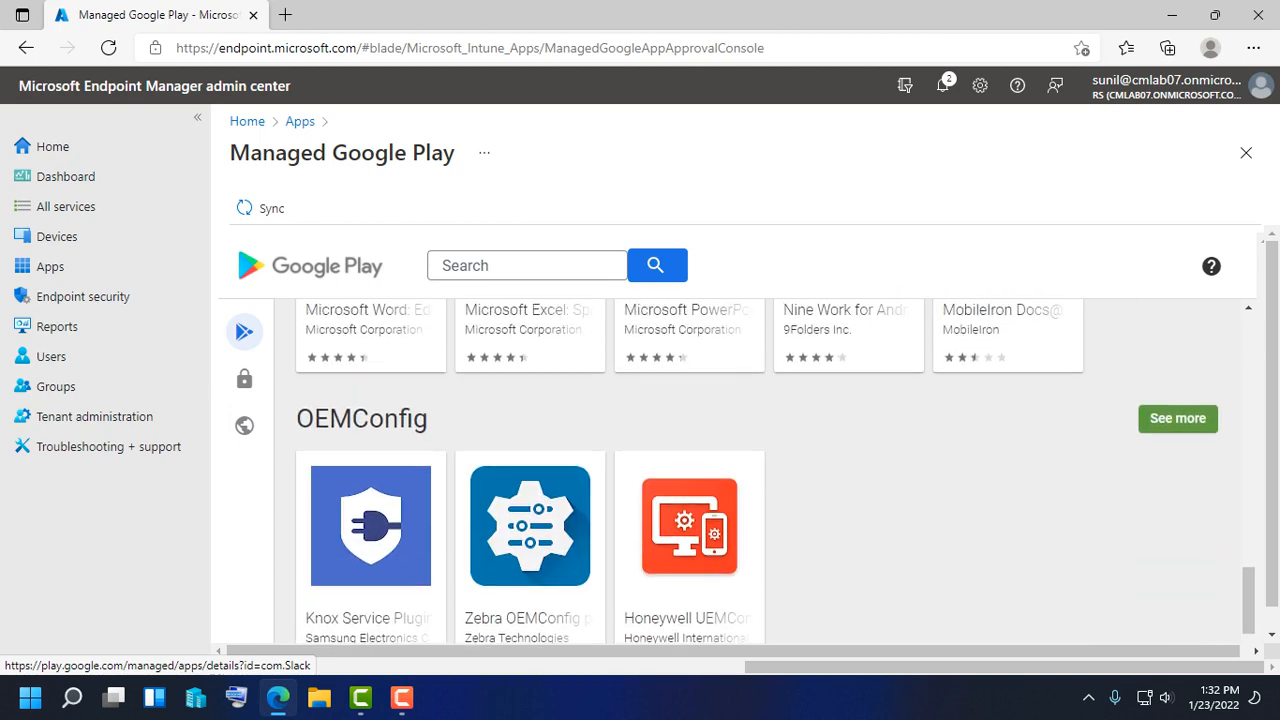
{"action": "scroll", "coordinate": [1007, 460], "scroll_direction": "up", "scroll_amount": 3}
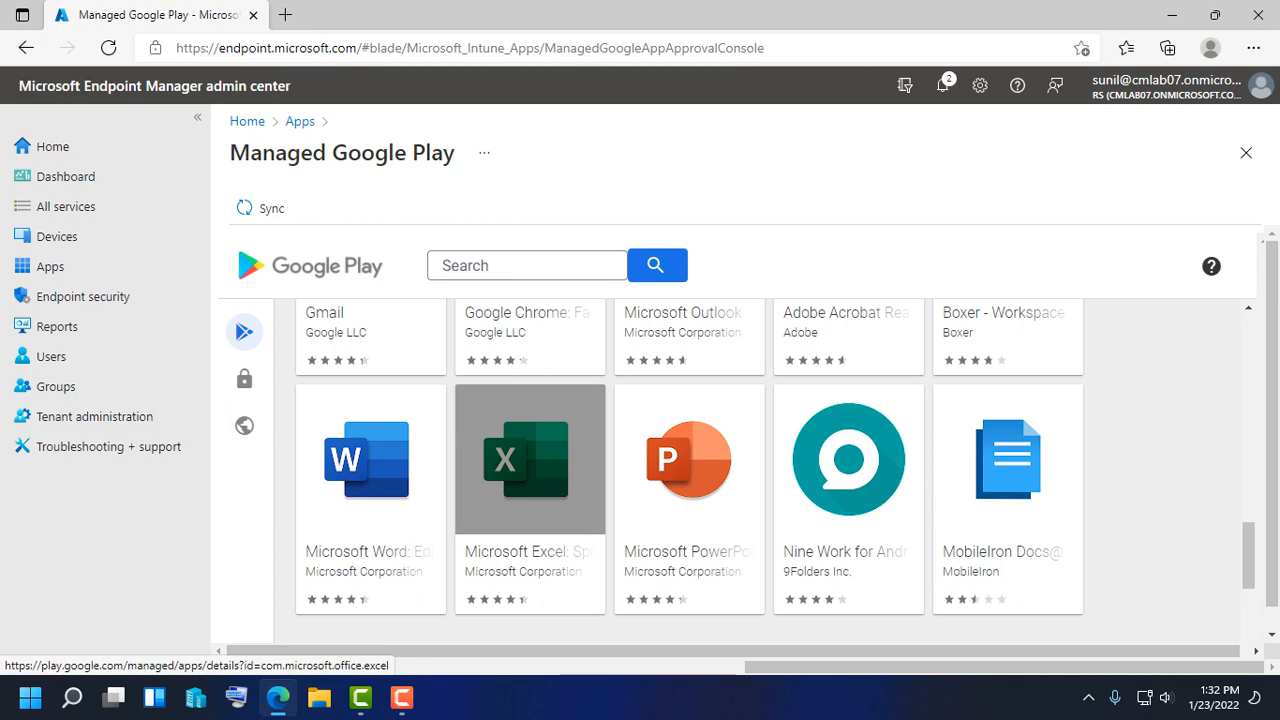
{"action": "scroll", "coordinate": [530, 460], "scroll_direction": "up", "scroll_amount": 4}
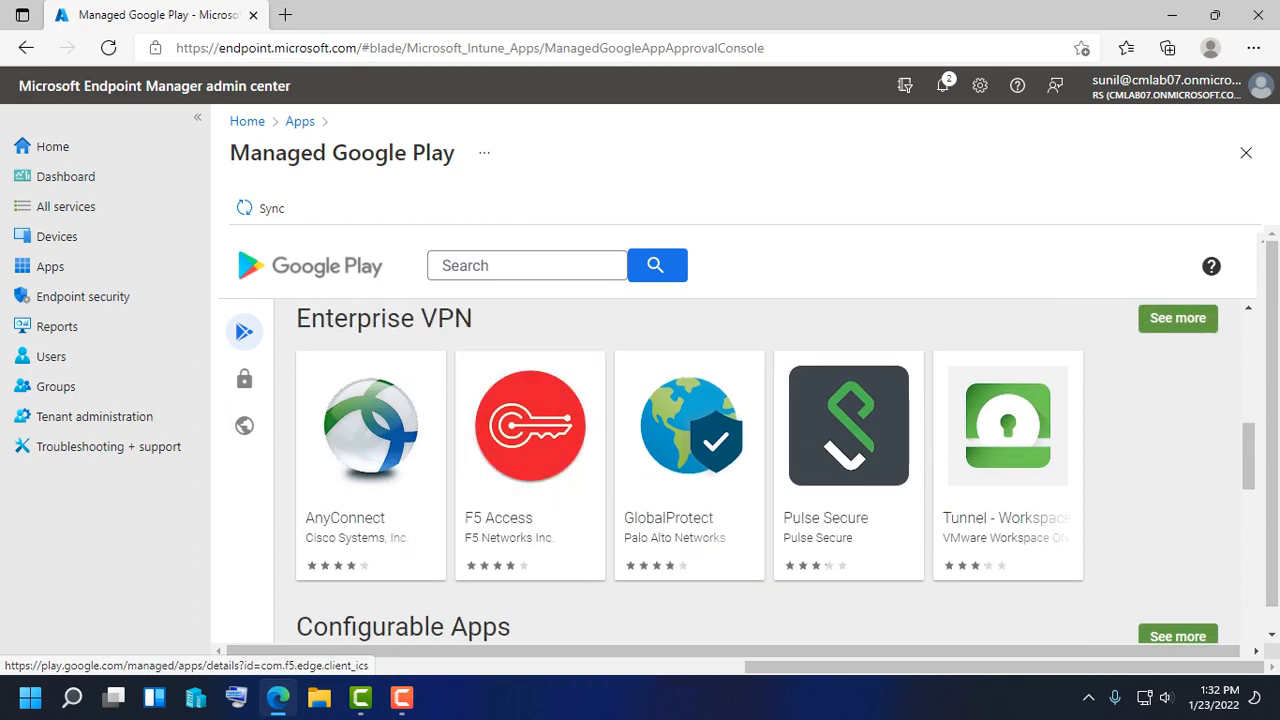
{"action": "scroll", "coordinate": [690, 430], "scroll_direction": "down", "scroll_amount": 1}
{"action": "scroll", "coordinate": [690, 430], "scroll_direction": "down", "scroll_amount": 3}
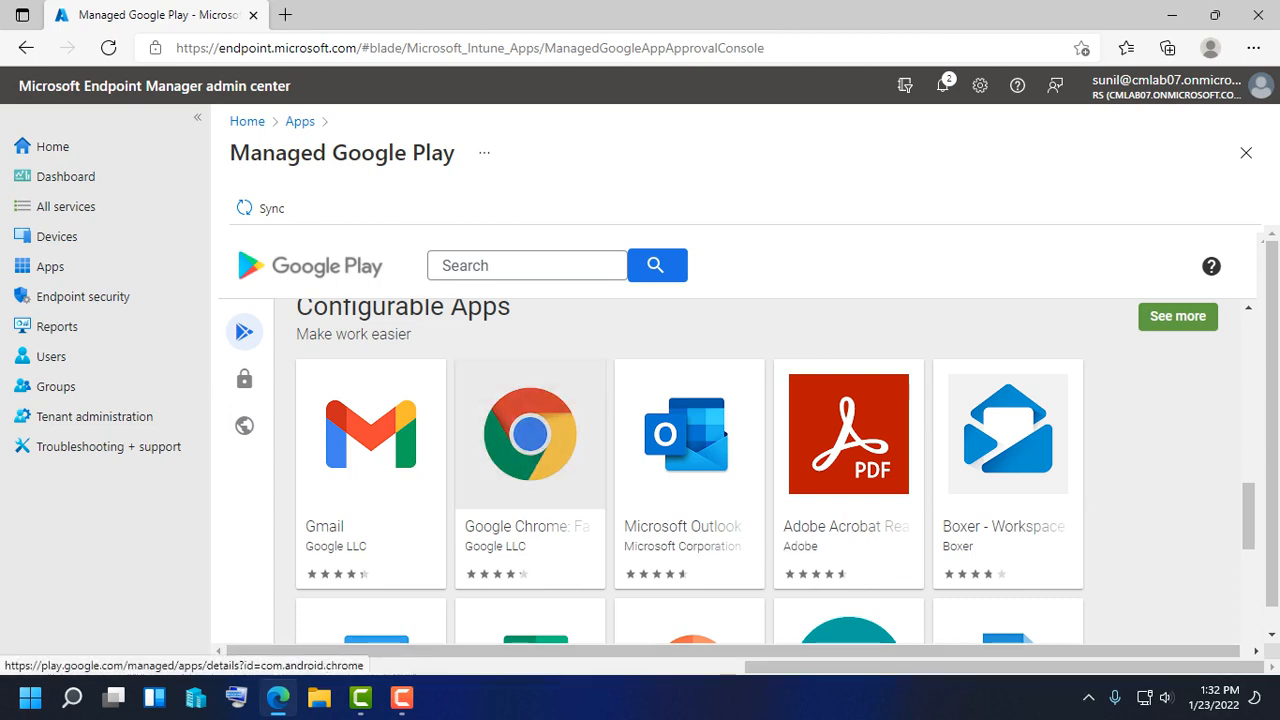
{"action": "scroll", "coordinate": [530, 450], "scroll_direction": "down", "scroll_amount": 2}
{"action": "scroll", "coordinate": [530, 450], "scroll_direction": "down", "scroll_amount": 3}
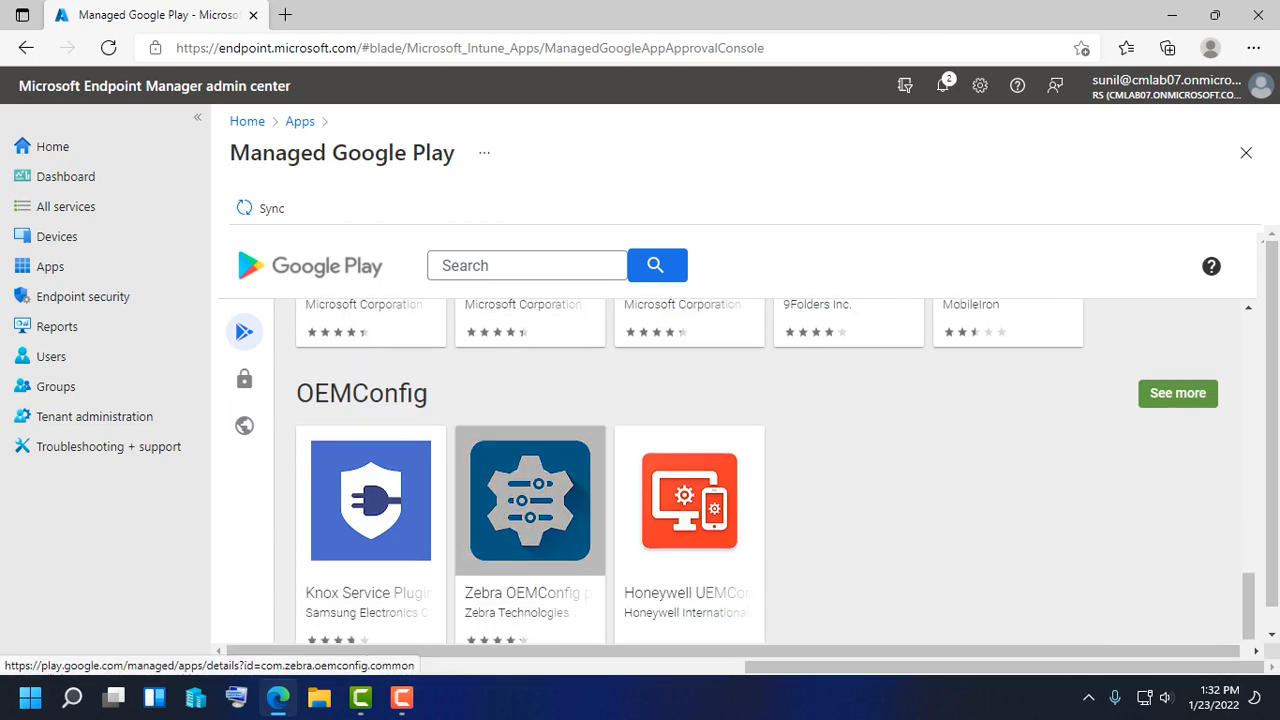
{"action": "scroll", "coordinate": [530, 450], "scroll_direction": "up", "scroll_amount": 4}
Search managed Google Play for microsoft and open the Microsoft Teams app page
{"action": "left_click", "coordinate": [527, 266]}
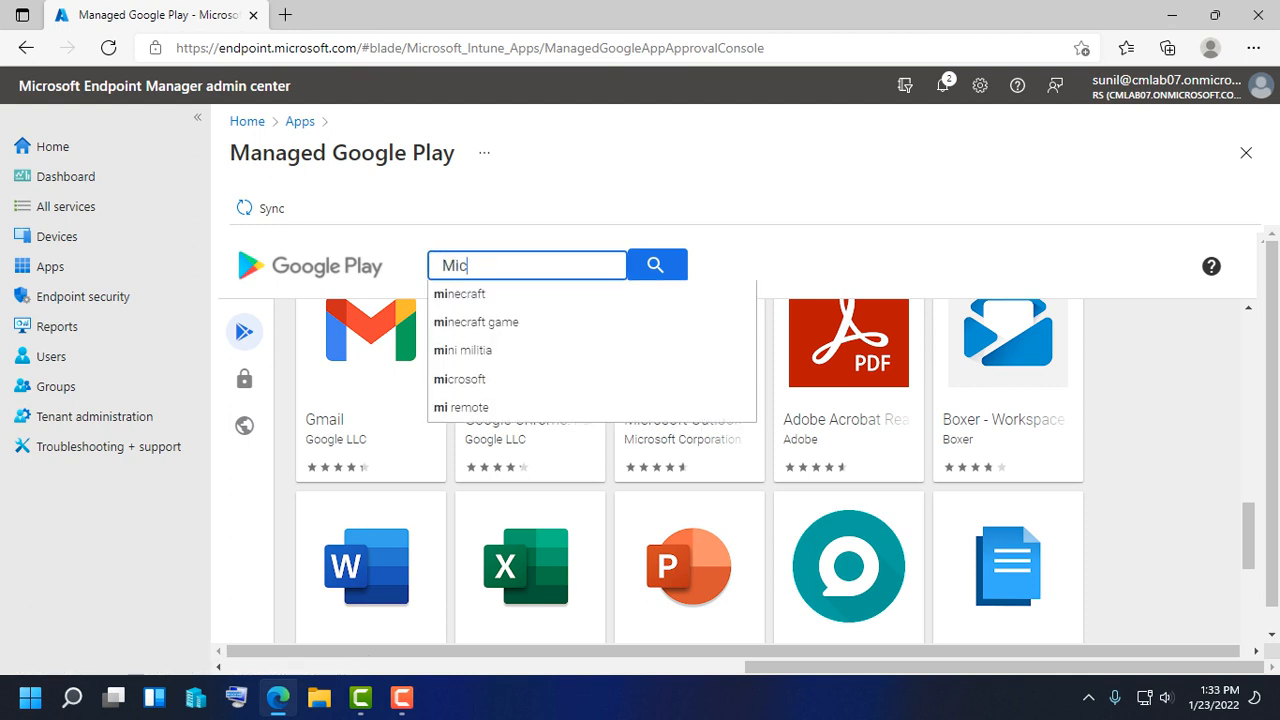
{"action": "key", "text": "Down"}
{"action": "key", "text": "Return"}
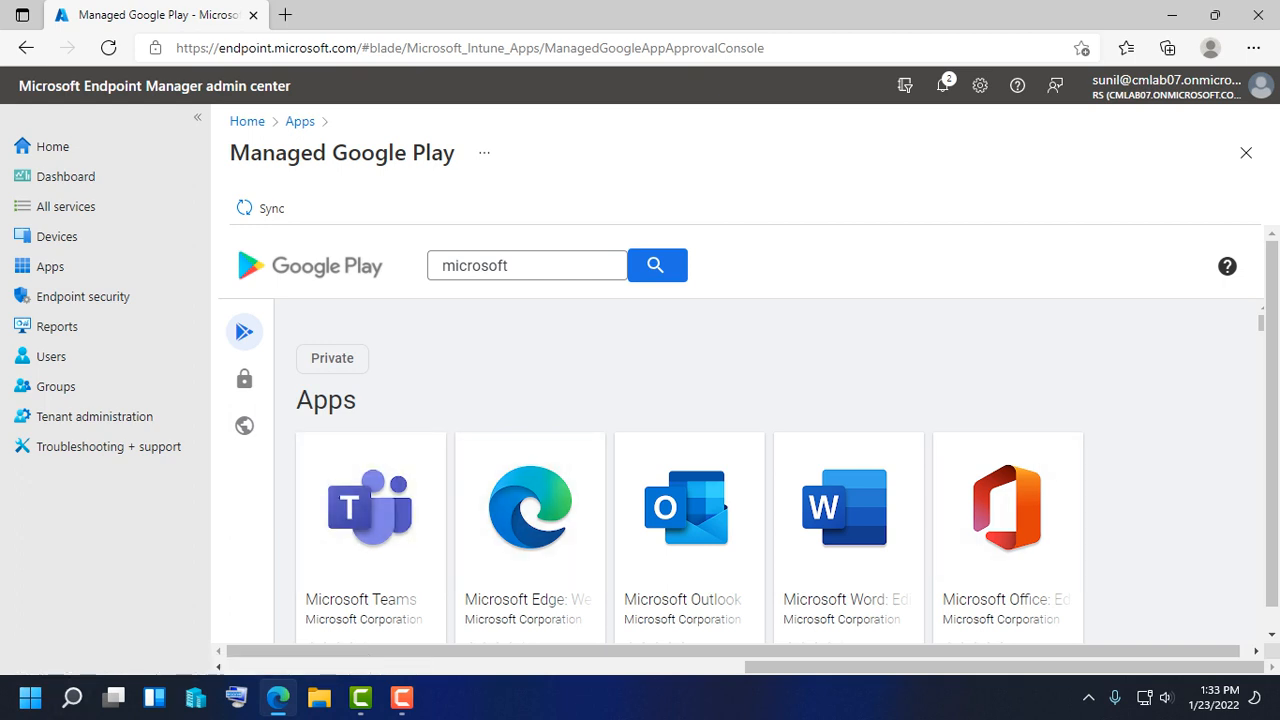
{"action": "left_click", "coordinate": [370, 510]}
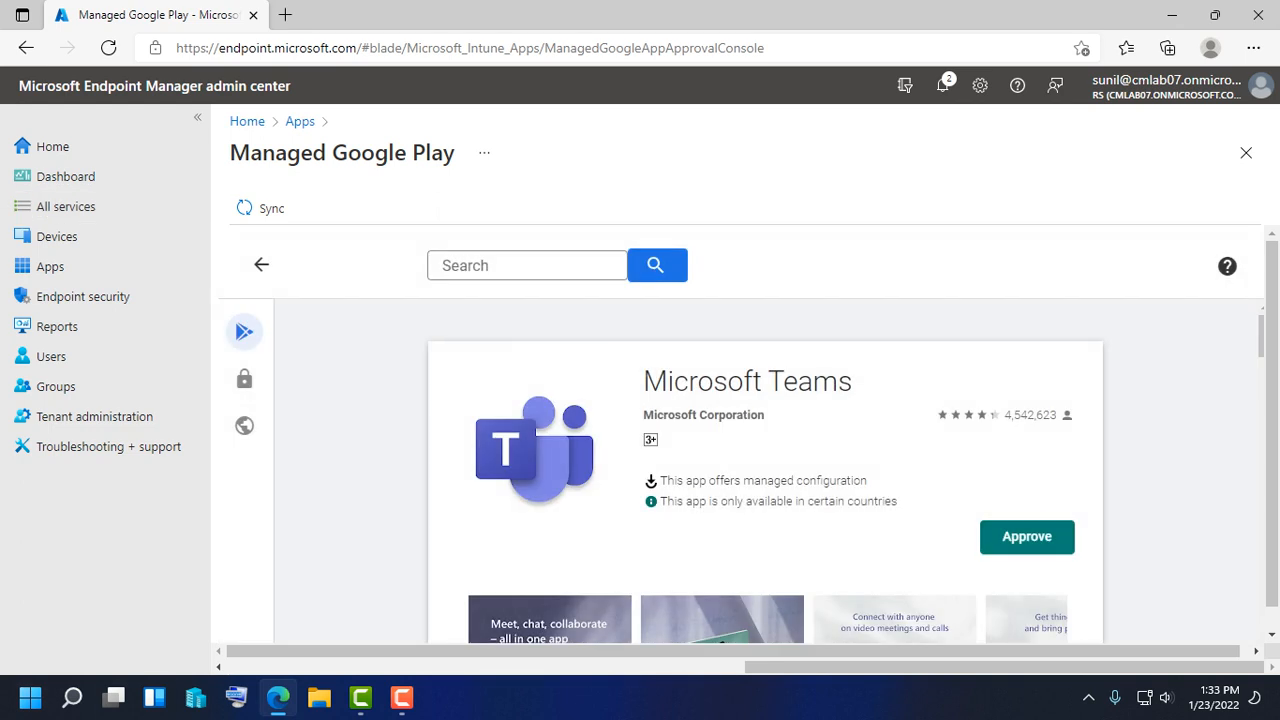
Review the full list of permissions that Microsoft Teams requests for approval, and close it
{"action": "left_click", "coordinate": [1027, 537]}
{"action": "scroll", "coordinate": [737, 496], "scroll_direction": "down", "scroll_amount": 7}
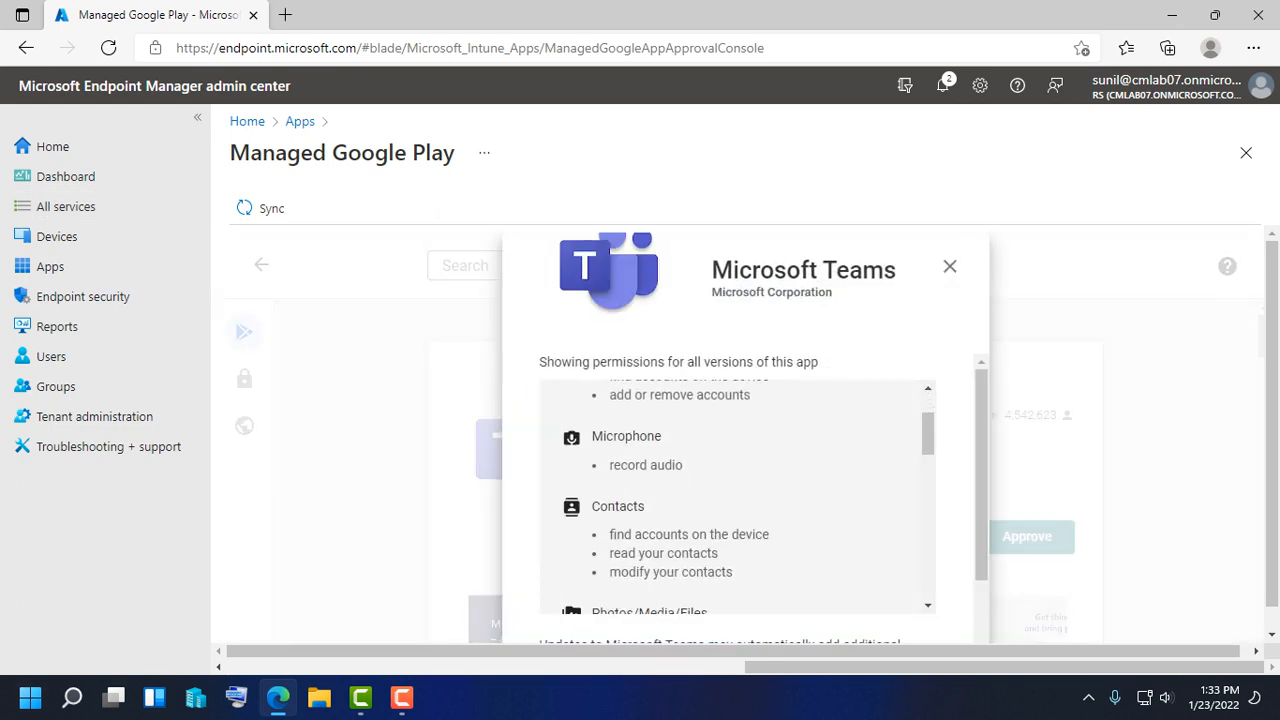
{"action": "scroll", "coordinate": [737, 496], "scroll_direction": "down", "scroll_amount": 2}
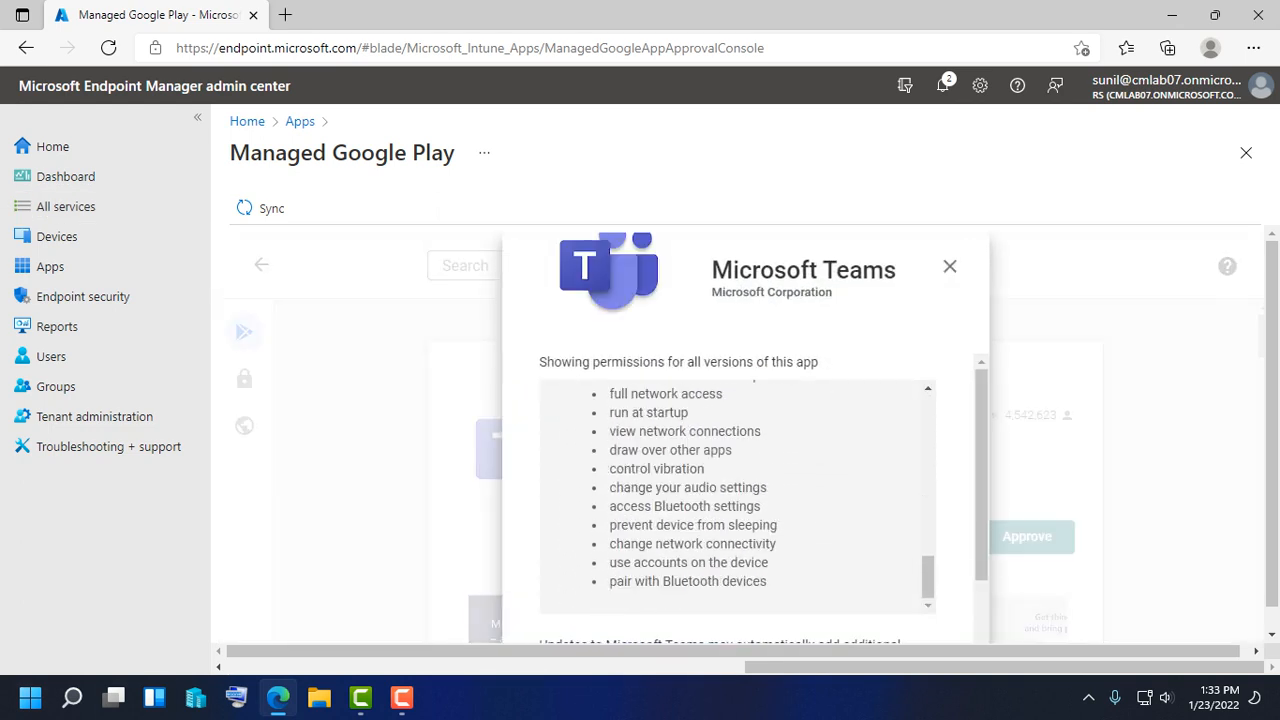
{"action": "scroll", "coordinate": [737, 496], "scroll_direction": "down", "scroll_amount": 1}
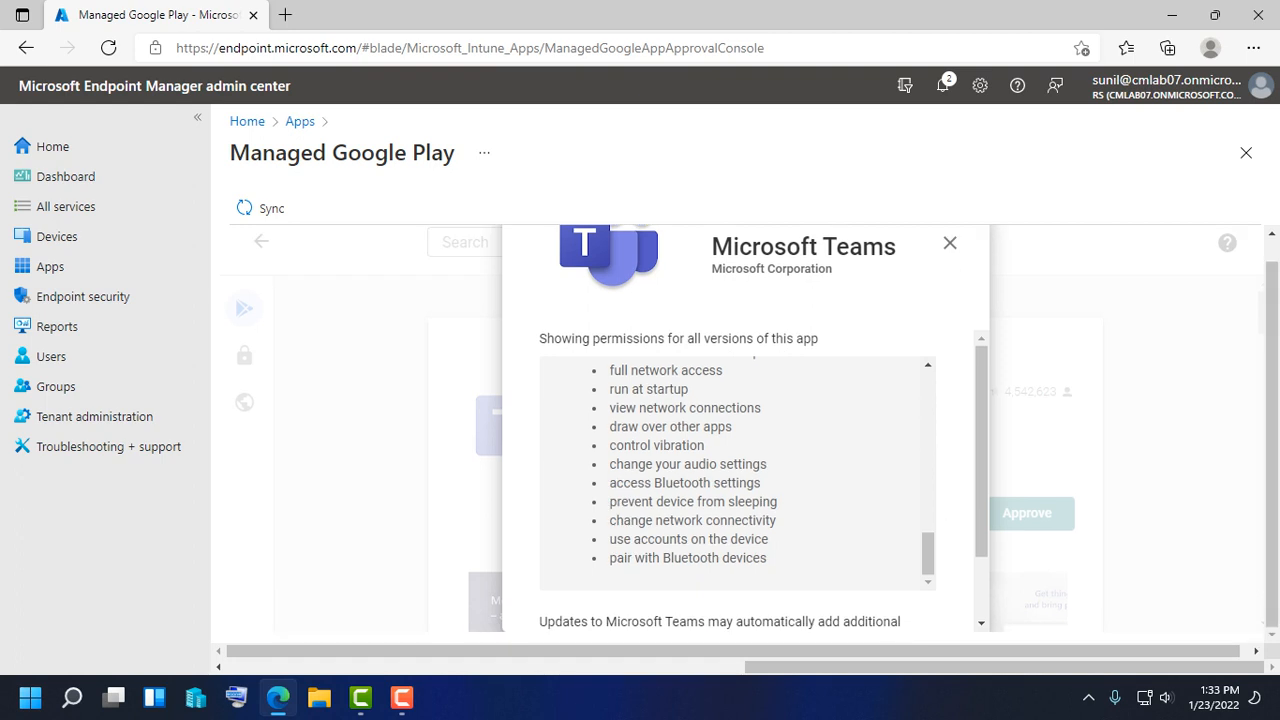
{"action": "key", "text": "Escape"}
Approve Microsoft Teams and its permissions, keeping it approved when the app requests new permissions
{"action": "left_click", "coordinate": [1027, 513]}
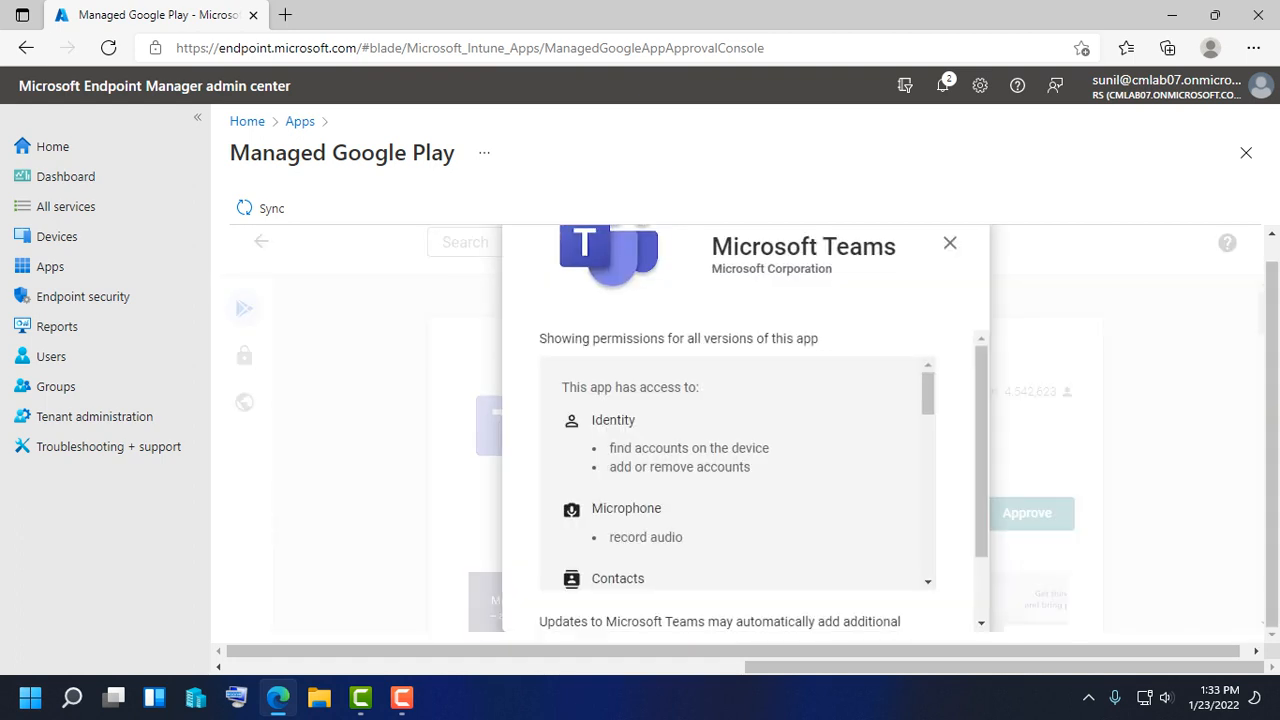
{"action": "left_click_drag", "start_coordinate": [982, 480], "coordinate": [982, 542]}
{"action": "left_click", "coordinate": [888, 592]}
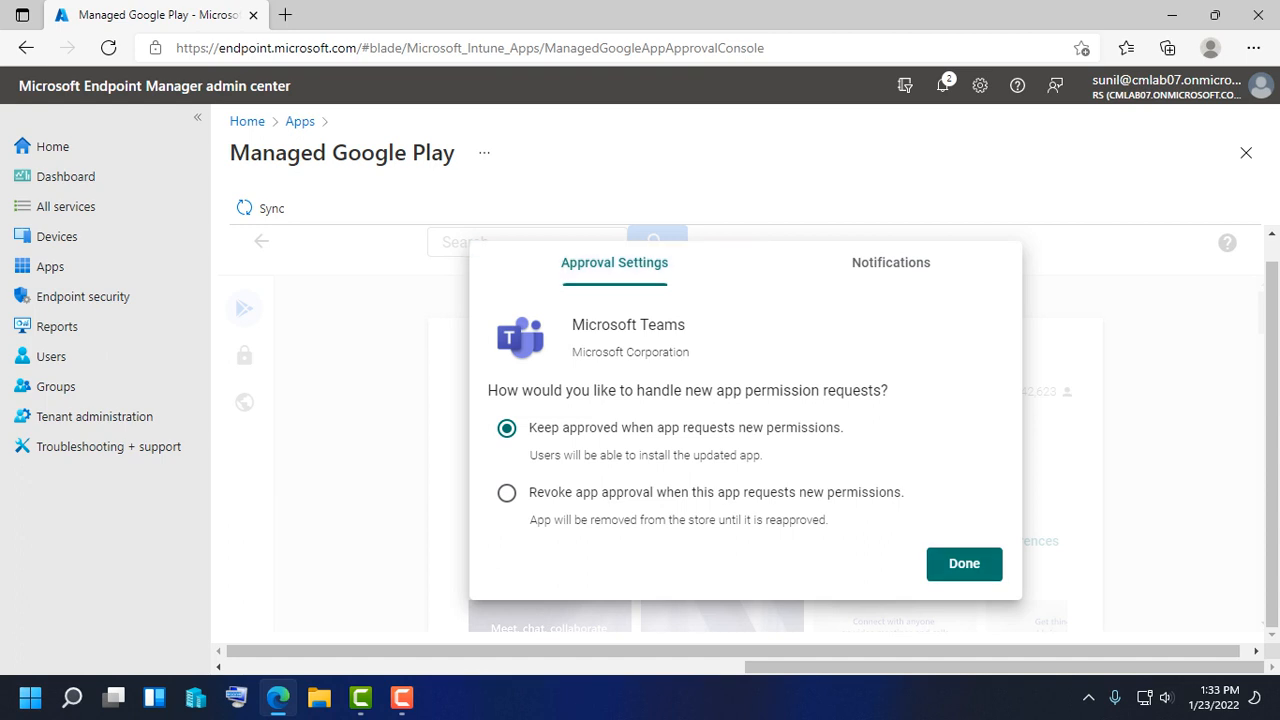
{"action": "left_click", "coordinate": [964, 564]}
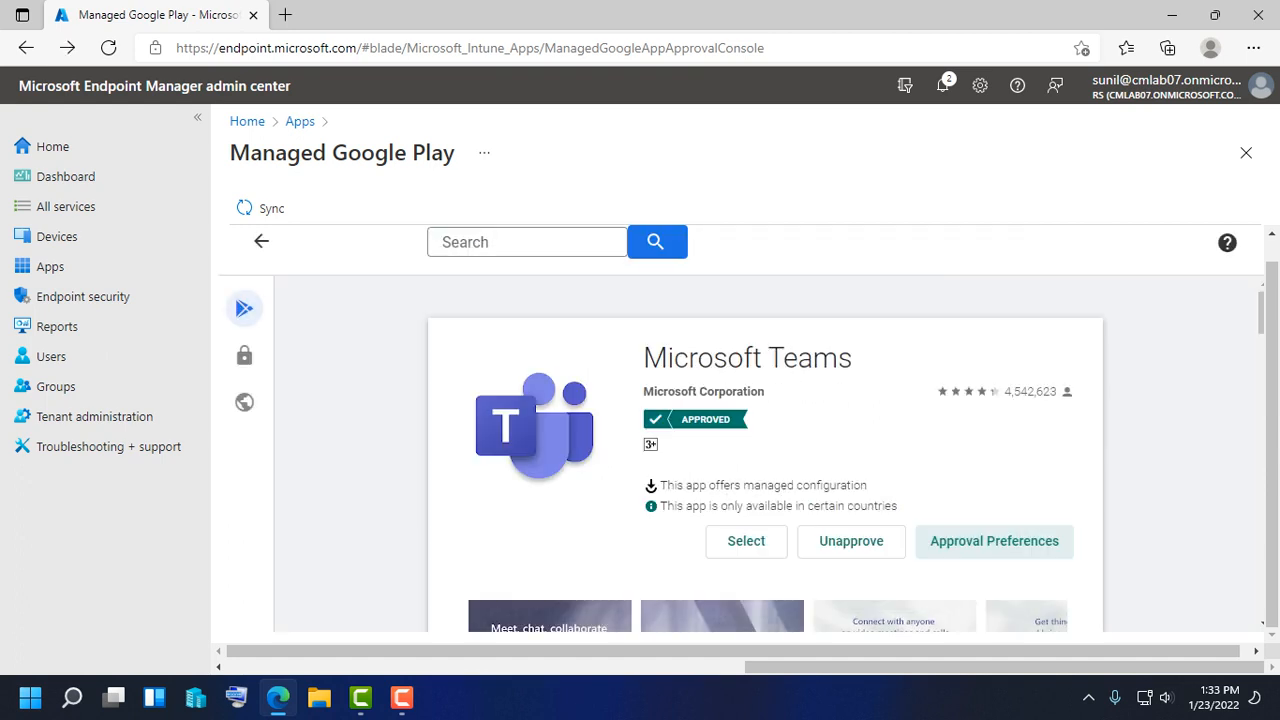
Return to the microsoft search results and approve Microsoft Edge: Web Browser with its requested permissions
{"action": "left_click", "coordinate": [261, 241]}
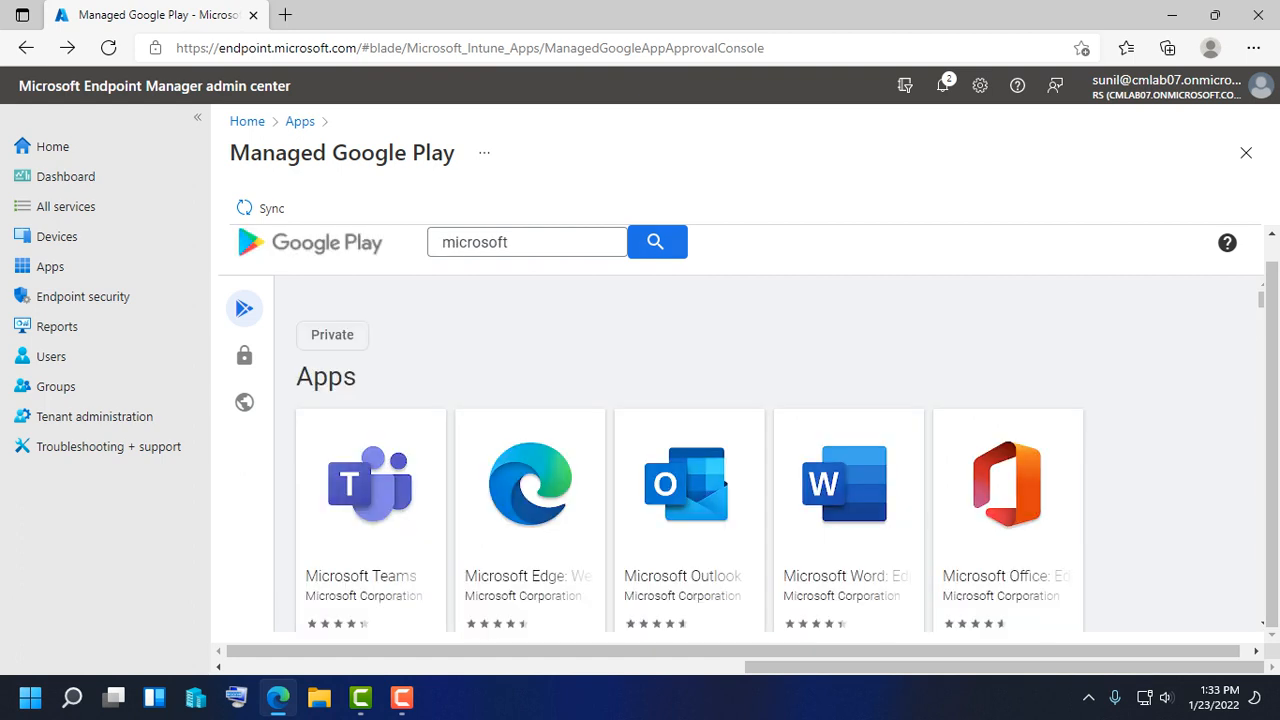
{"action": "left_click", "coordinate": [530, 485]}
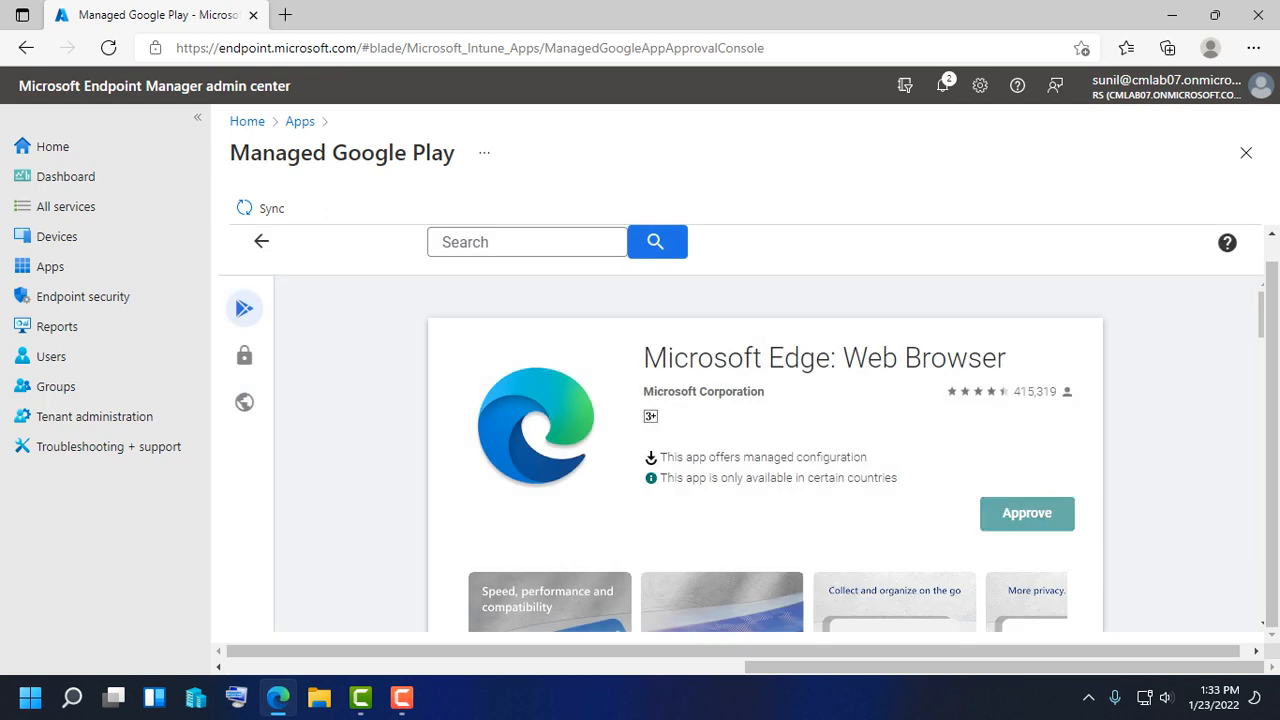
{"action": "left_click", "coordinate": [1027, 513]}
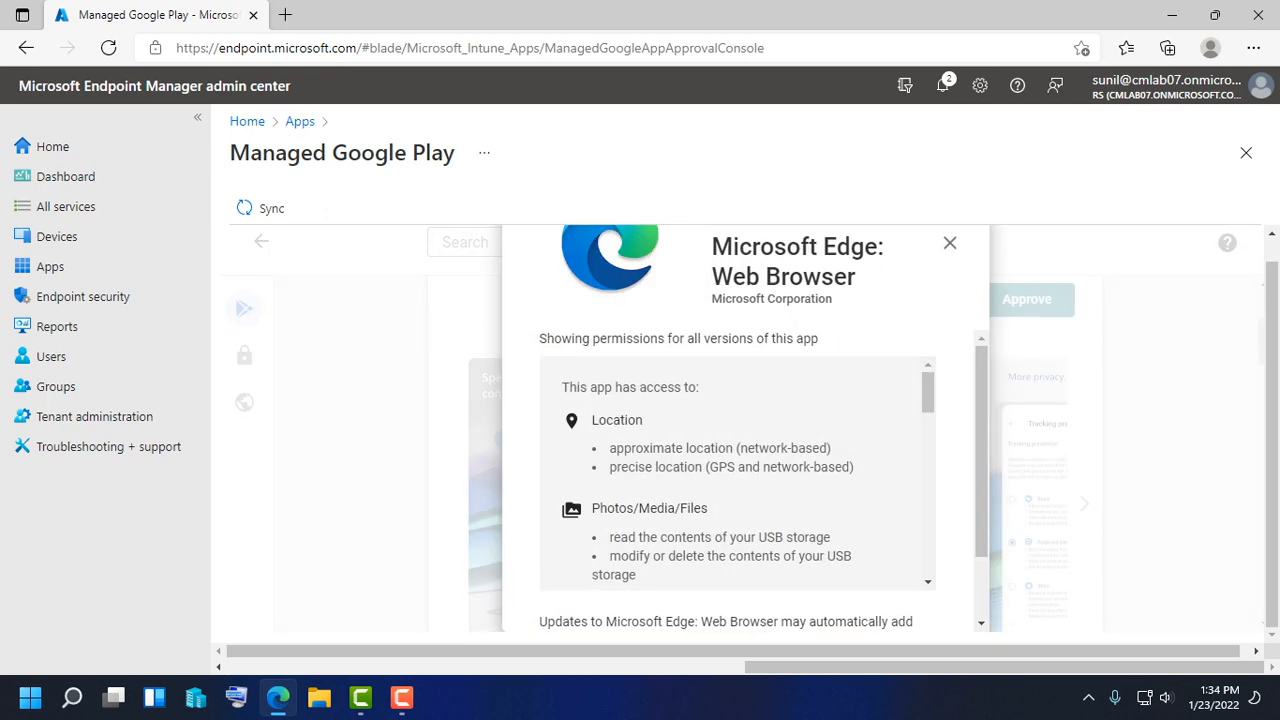
{"action": "scroll", "coordinate": [735, 470], "scroll_direction": "down", "scroll_amount": 3}
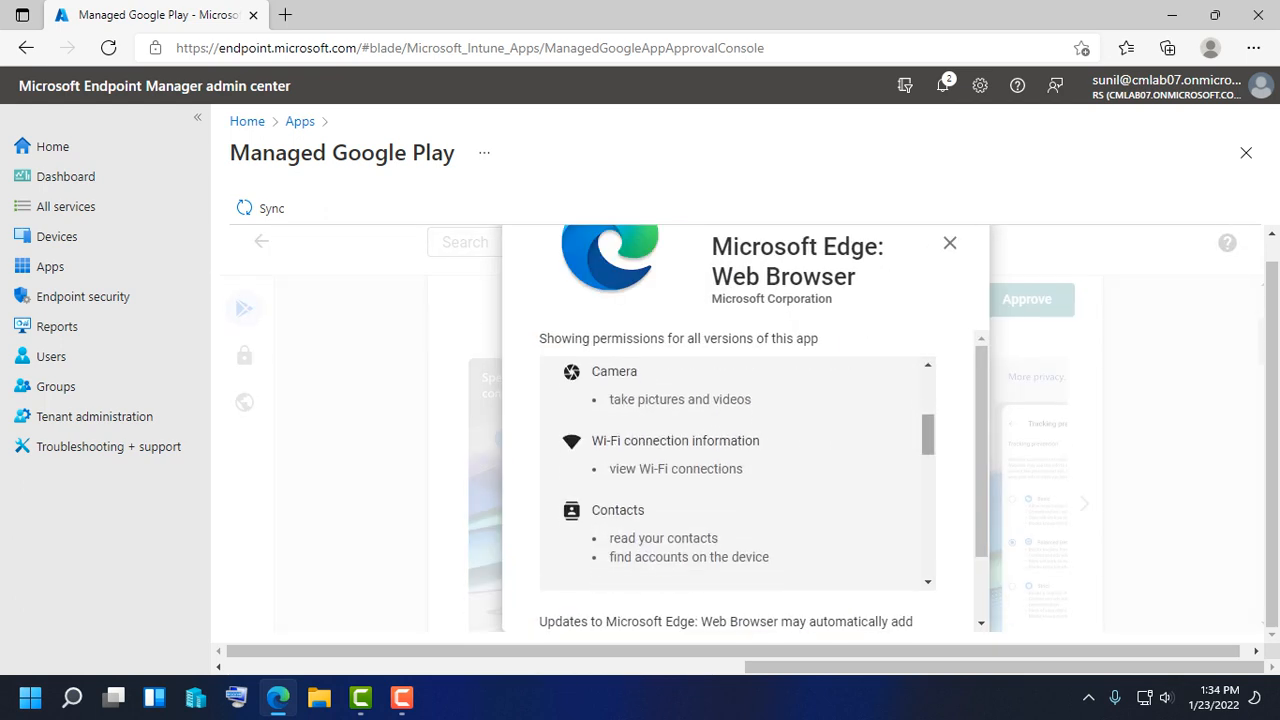
{"action": "left_click_drag", "start_coordinate": [981, 460], "coordinate": [981, 520]}
{"action": "left_click", "coordinate": [888, 591]}
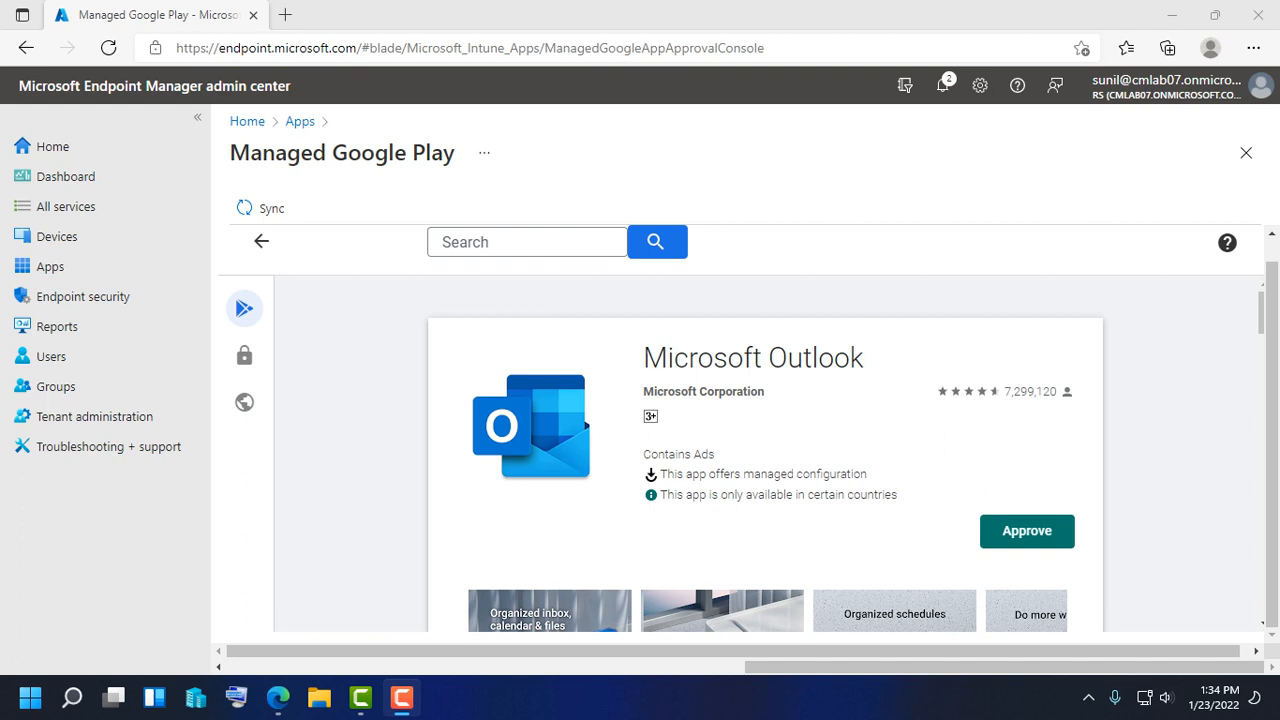
Approve Microsoft Outlook and its permissions, keeping it approved when the app requests new permissions
{"action": "left_click", "coordinate": [1027, 531]}
{"action": "scroll", "coordinate": [1027, 531], "scroll_direction": "down", "scroll_amount": 1}
{"action": "scroll", "coordinate": [737, 480], "scroll_direction": "down", "scroll_amount": 2}
{"action": "left_click_drag", "start_coordinate": [982, 450], "coordinate": [982, 509]}
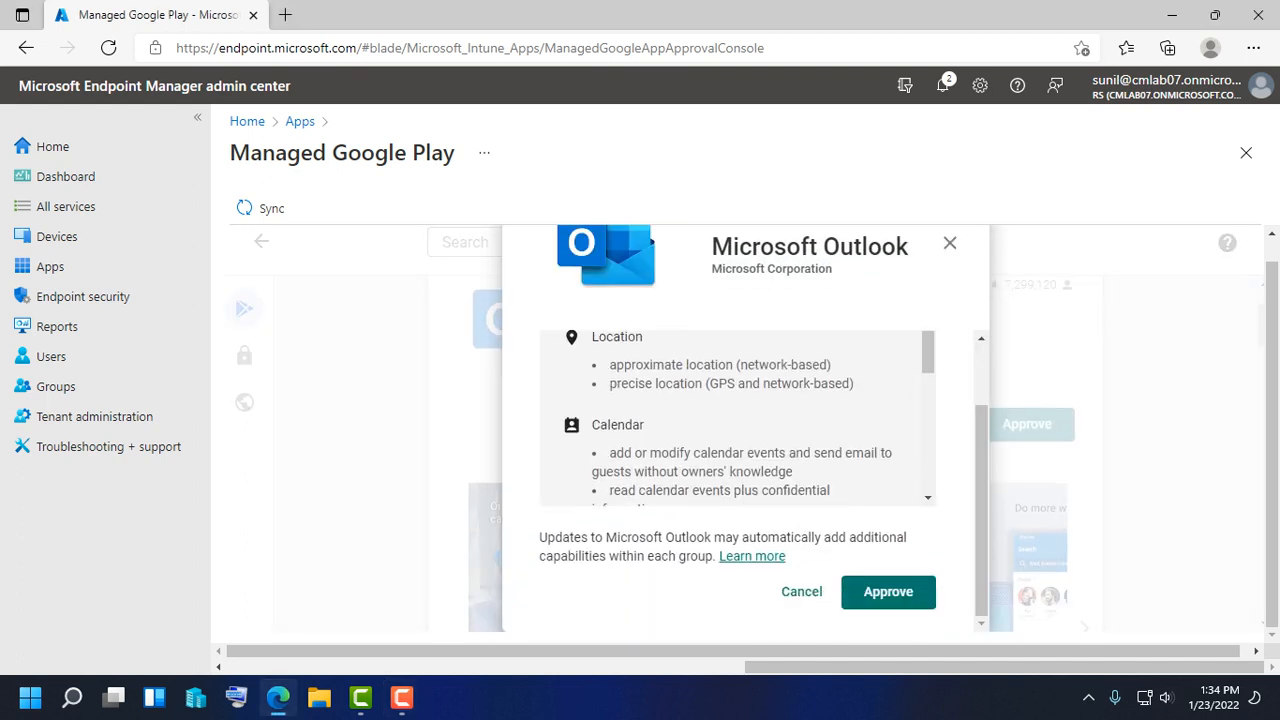
{"action": "left_click", "coordinate": [888, 592]}
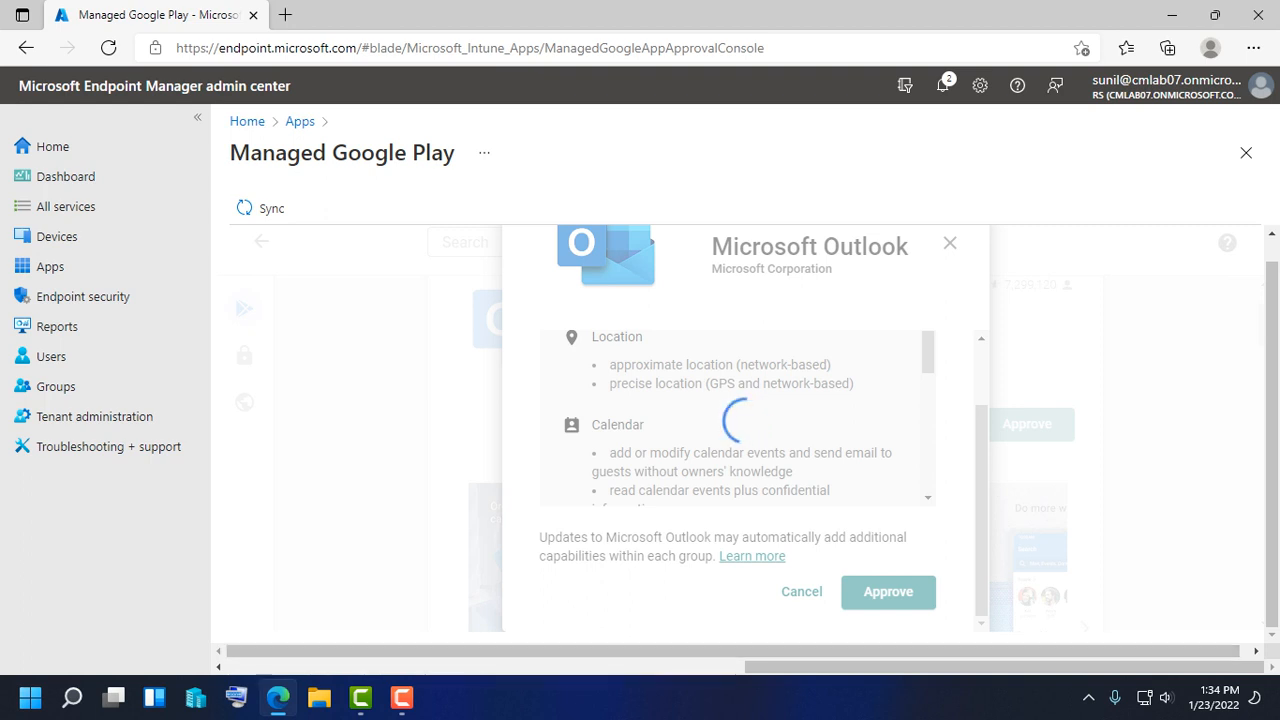
{"action": "left_click", "coordinate": [1027, 424]}
{"action": "left_click_drag", "start_coordinate": [981, 445], "coordinate": [981, 504]}
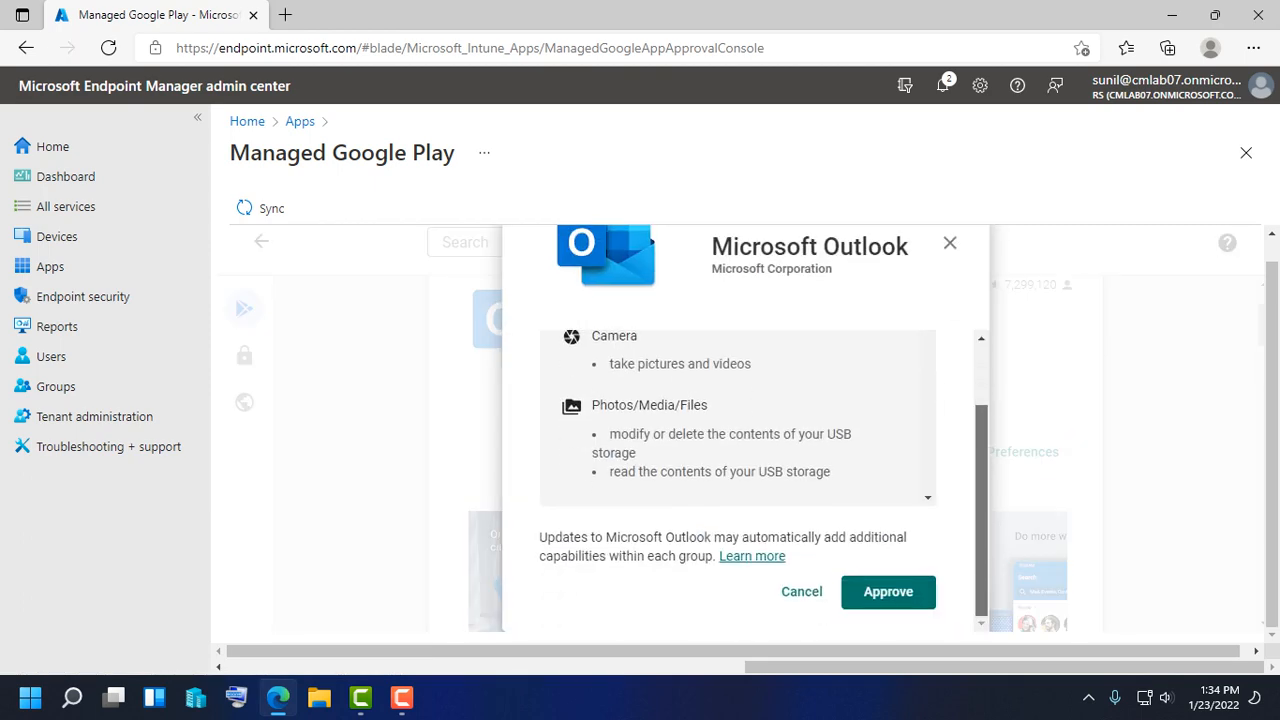
{"action": "left_click", "coordinate": [888, 592]}
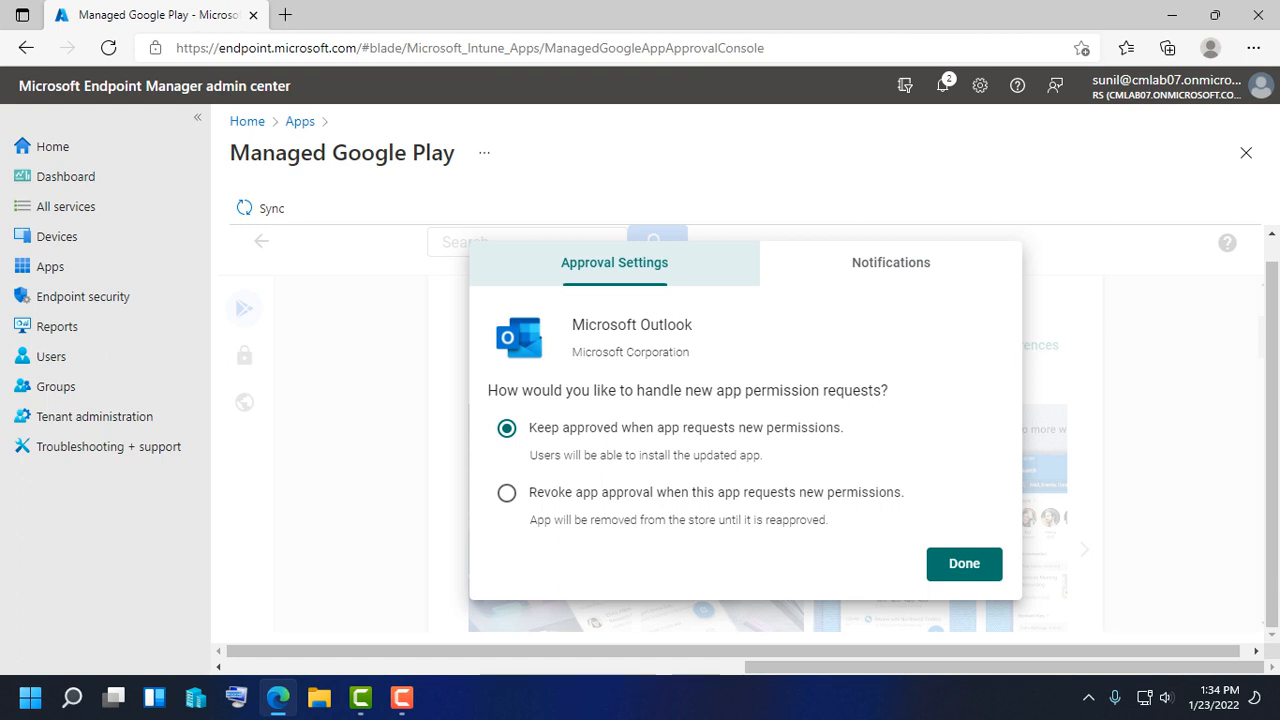
{"action": "left_click", "coordinate": [964, 564]}
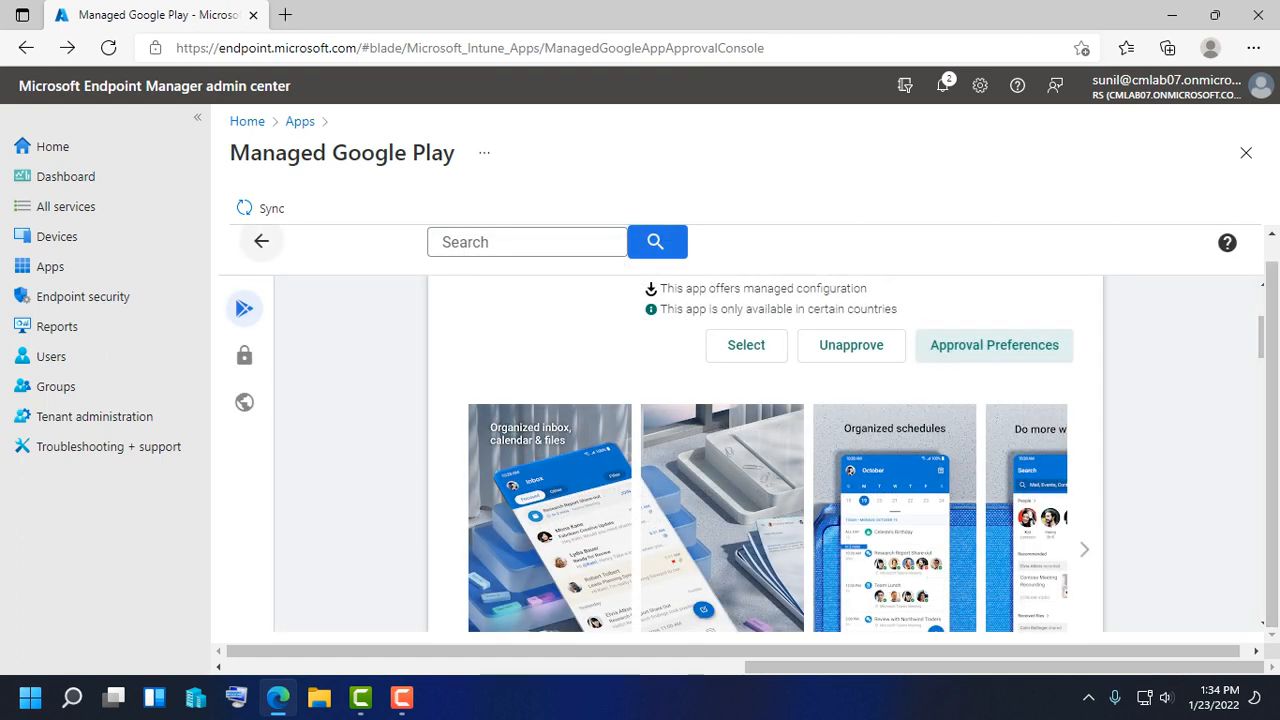
Open Microsoft Word: Edit Documents from the search results and approve it with its requested permissions
{"action": "left_click", "coordinate": [261, 241]}
{"action": "scroll", "coordinate": [849, 474], "scroll_direction": "down", "scroll_amount": 4}
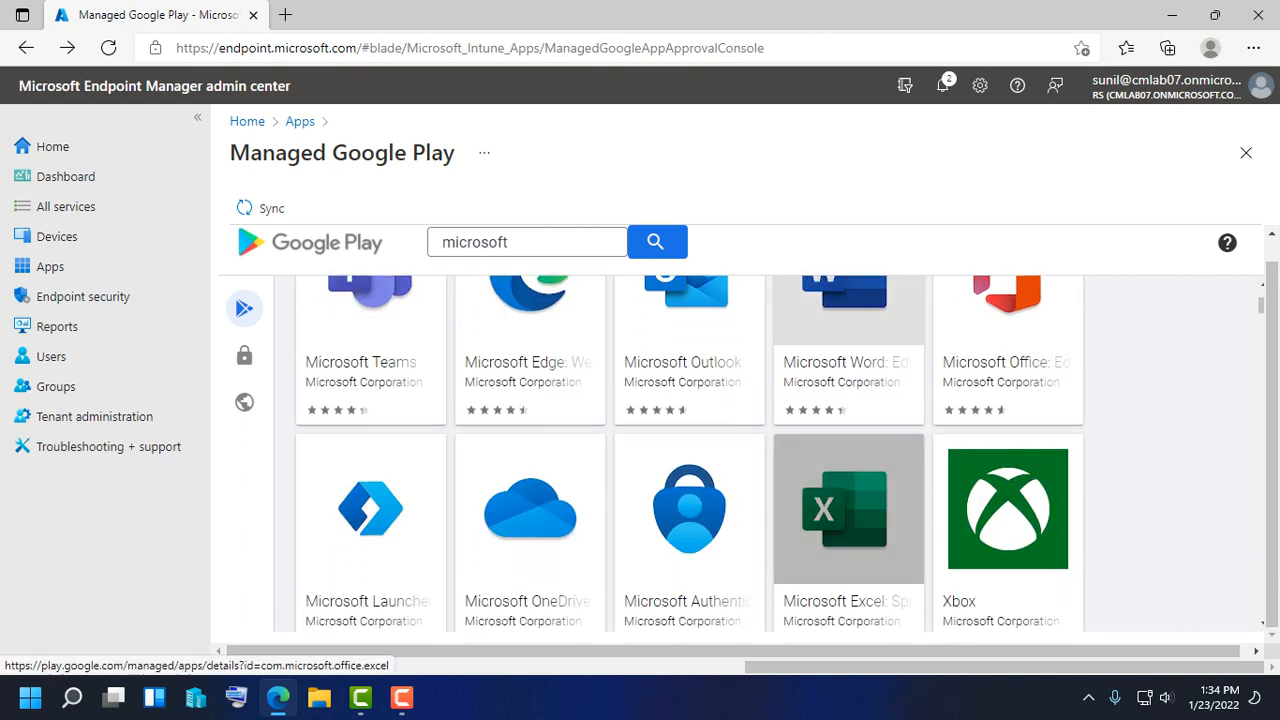
{"action": "scroll", "coordinate": [849, 474], "scroll_direction": "up", "scroll_amount": 3}
{"action": "left_click", "coordinate": [849, 470]}
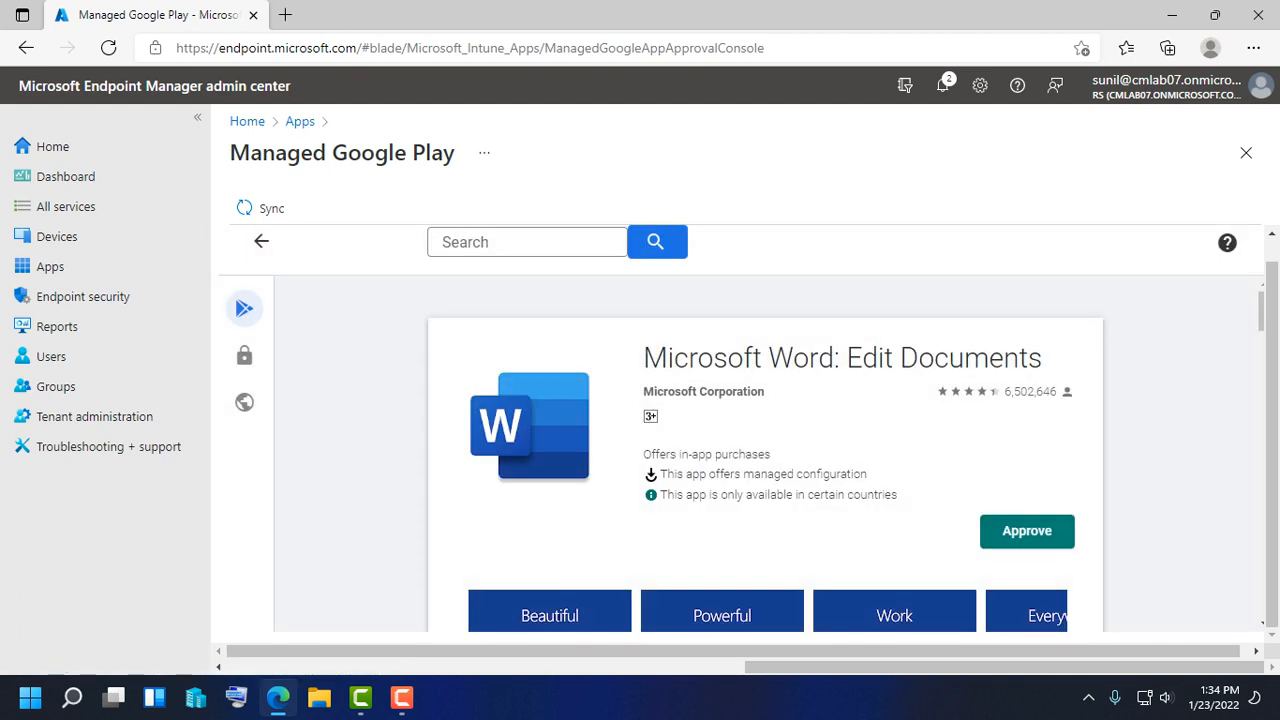
{"action": "left_click", "coordinate": [1027, 531]}
{"action": "scroll", "coordinate": [737, 420], "scroll_direction": "down", "scroll_amount": 5}
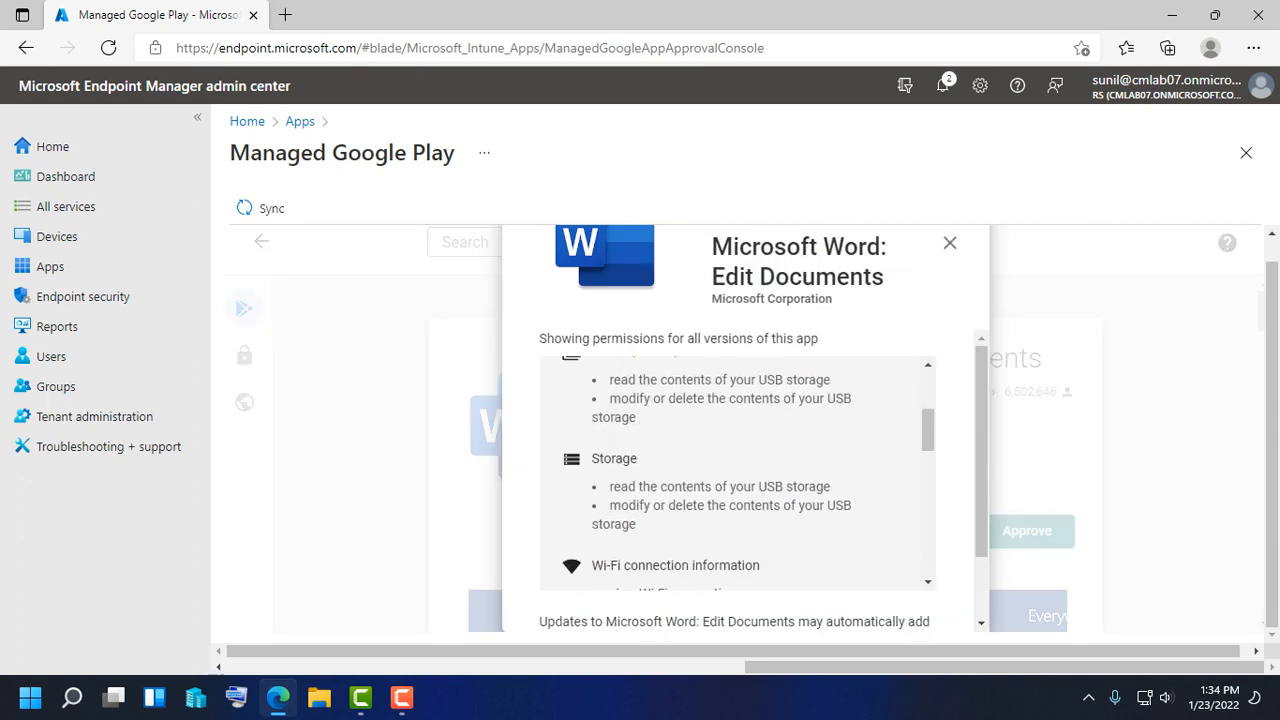
{"action": "scroll", "coordinate": [745, 560], "scroll_direction": "down", "scroll_amount": 1}
{"action": "left_click", "coordinate": [888, 592]}
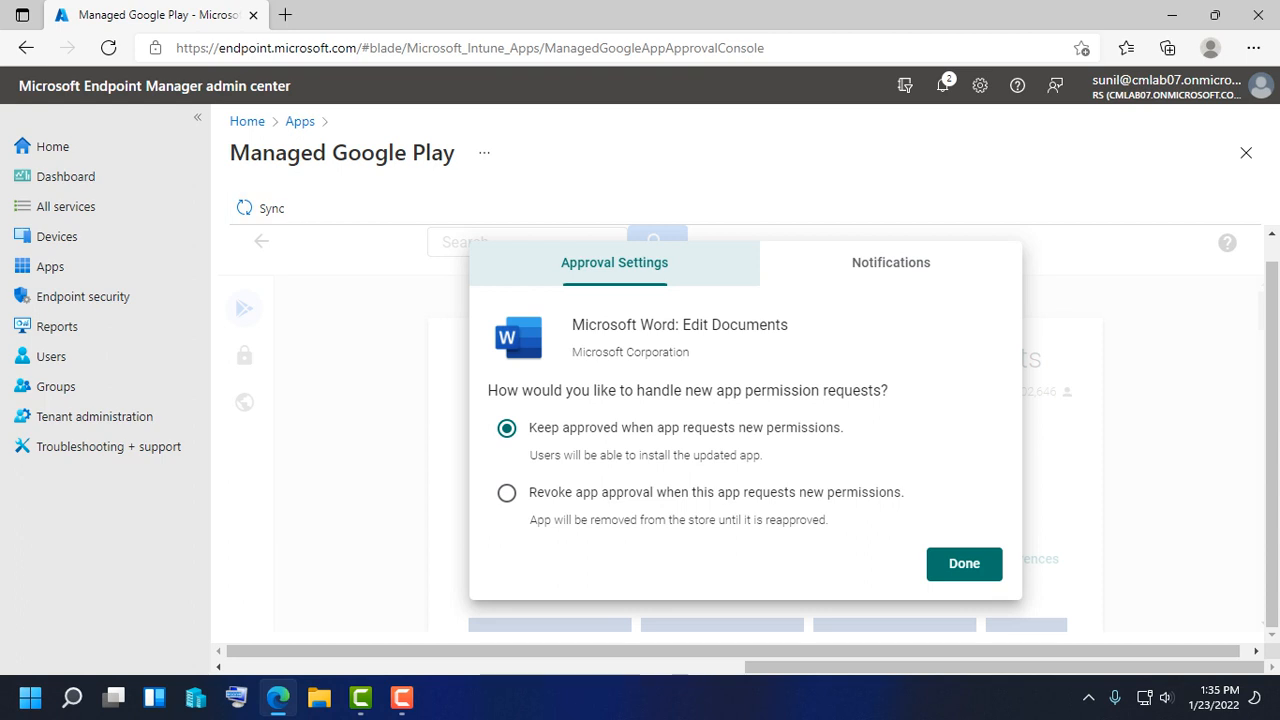
Start adding a Managed Google Play app from All apps, sync the approved apps into Intune, and refresh the app list
{"action": "left_click", "coordinate": [300, 121]}
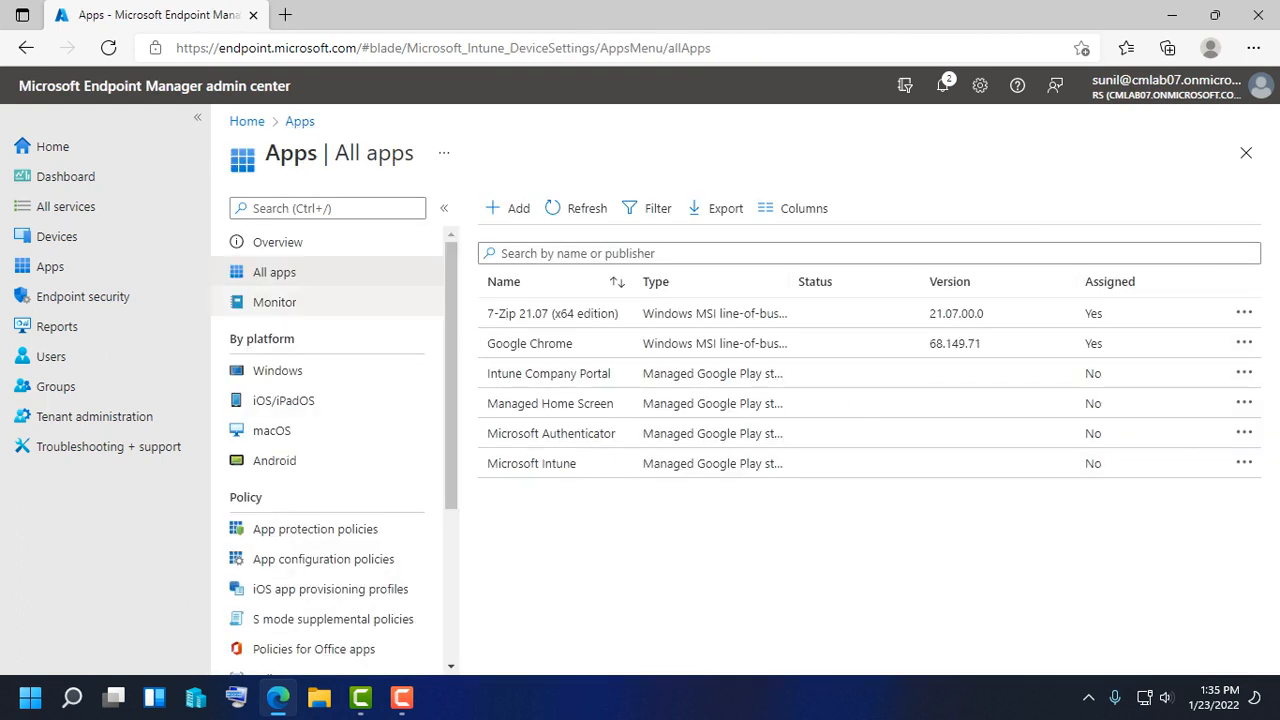
{"action": "left_click", "coordinate": [508, 208]}
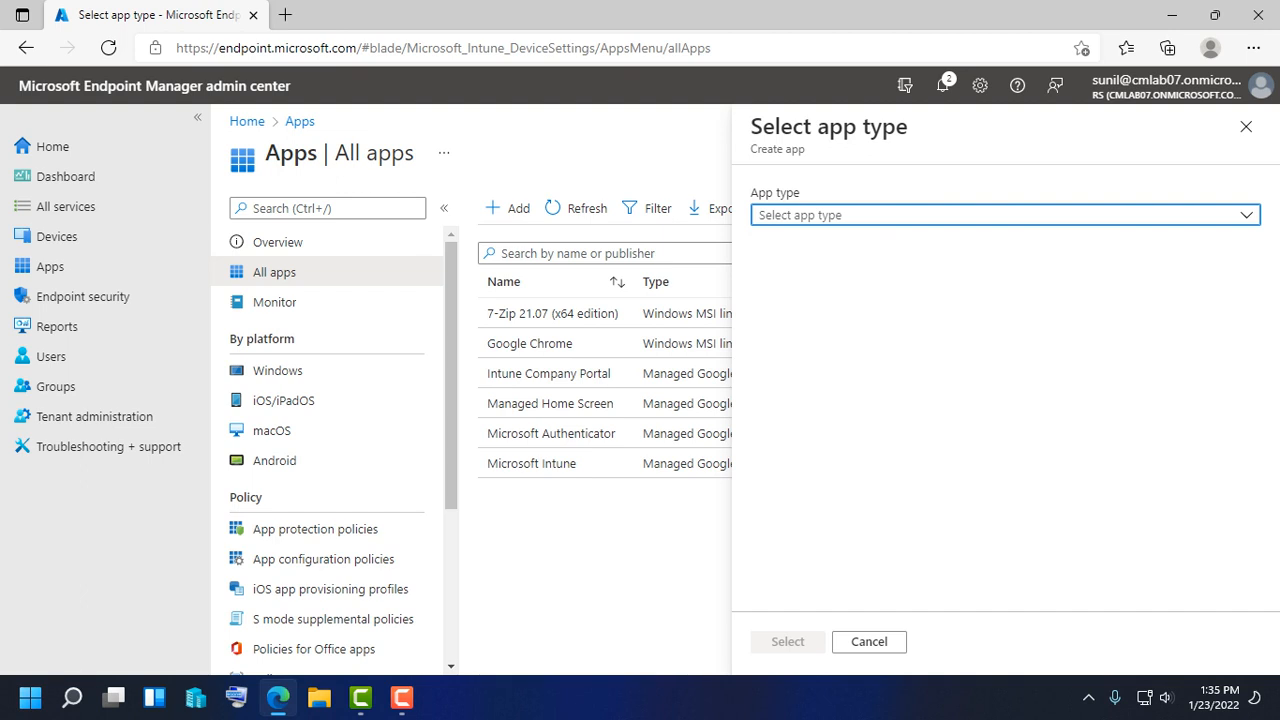
{"action": "left_click", "coordinate": [1000, 215]}
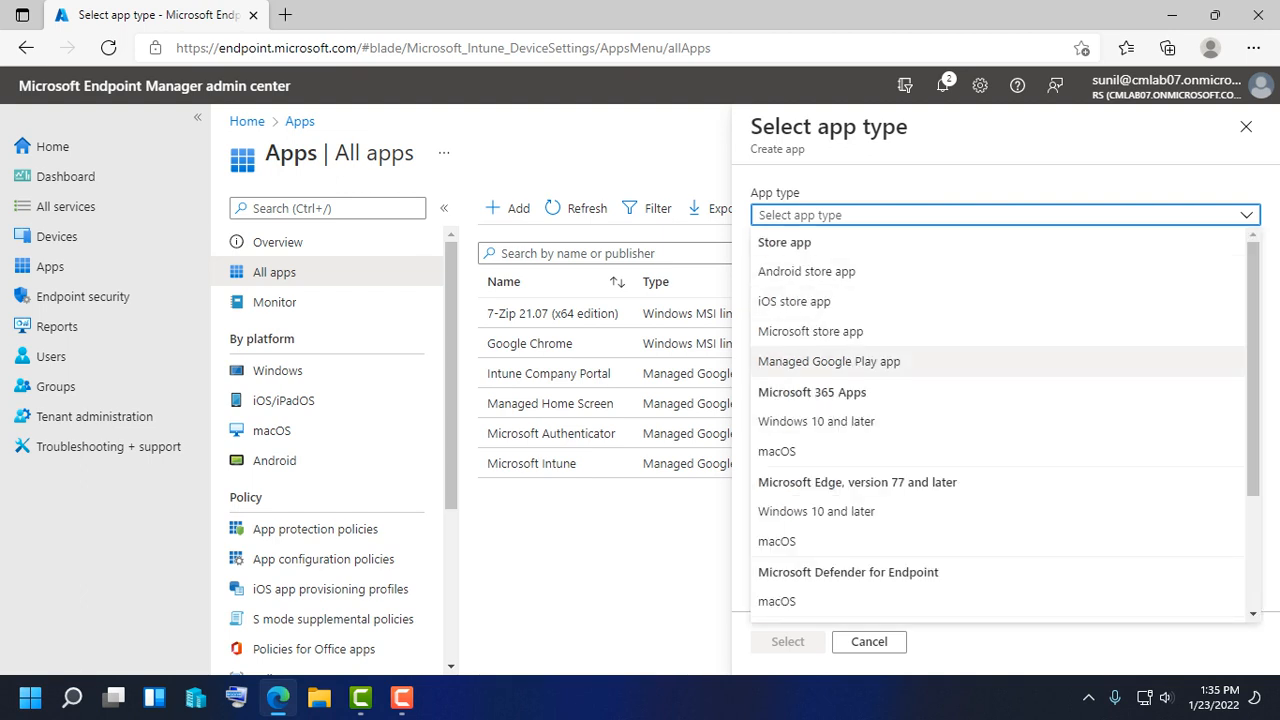
{"action": "left_click", "coordinate": [829, 361]}
{"action": "left_click", "coordinate": [788, 642]}
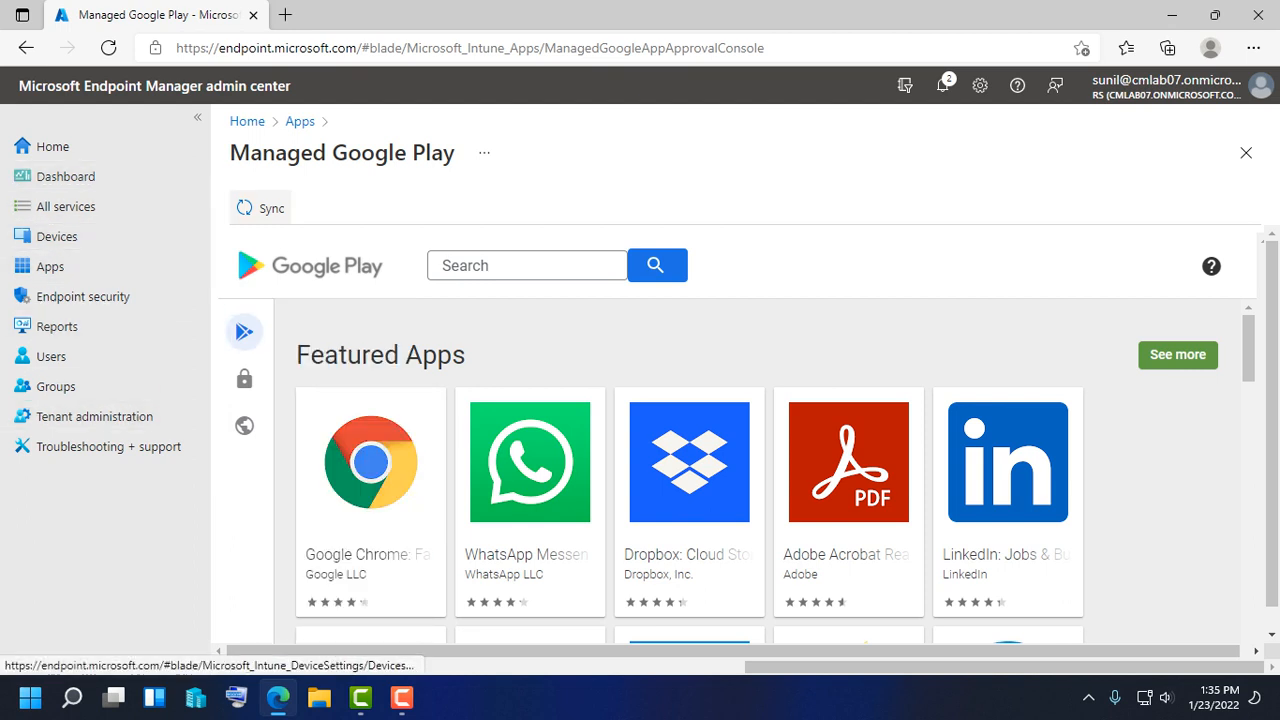
{"action": "left_click", "coordinate": [261, 208]}
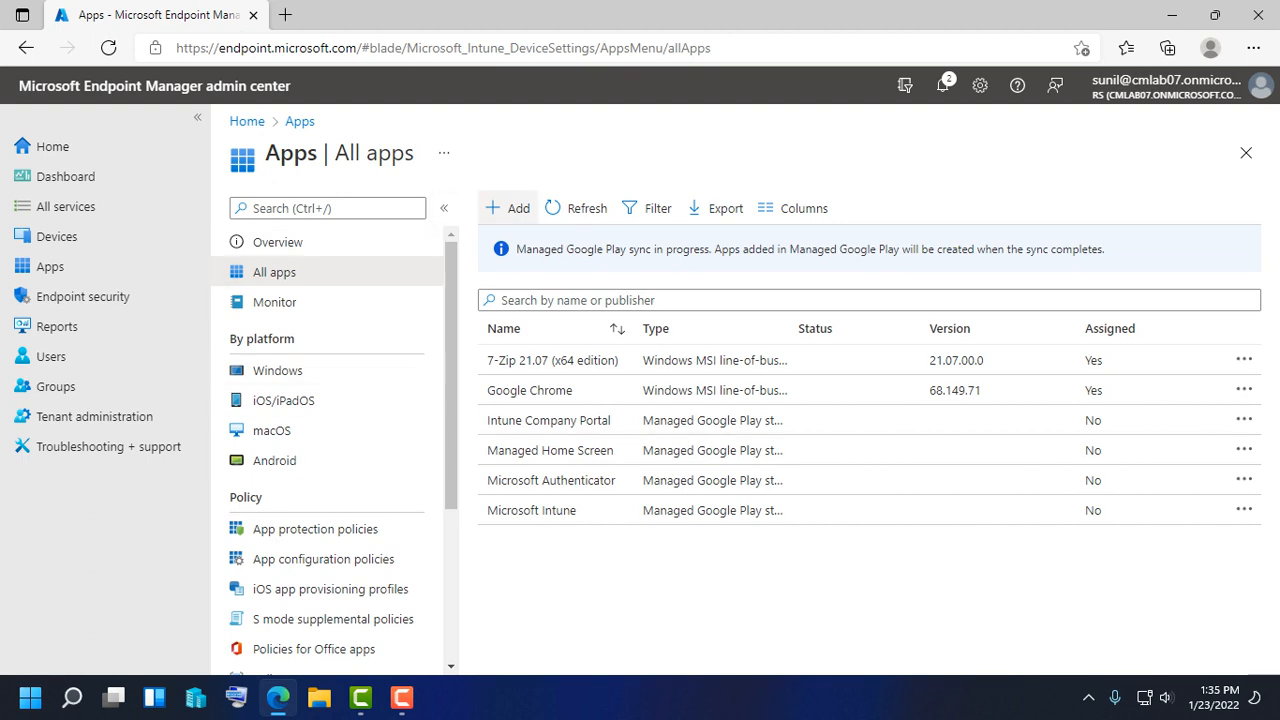
{"action": "left_click", "coordinate": [580, 208]}
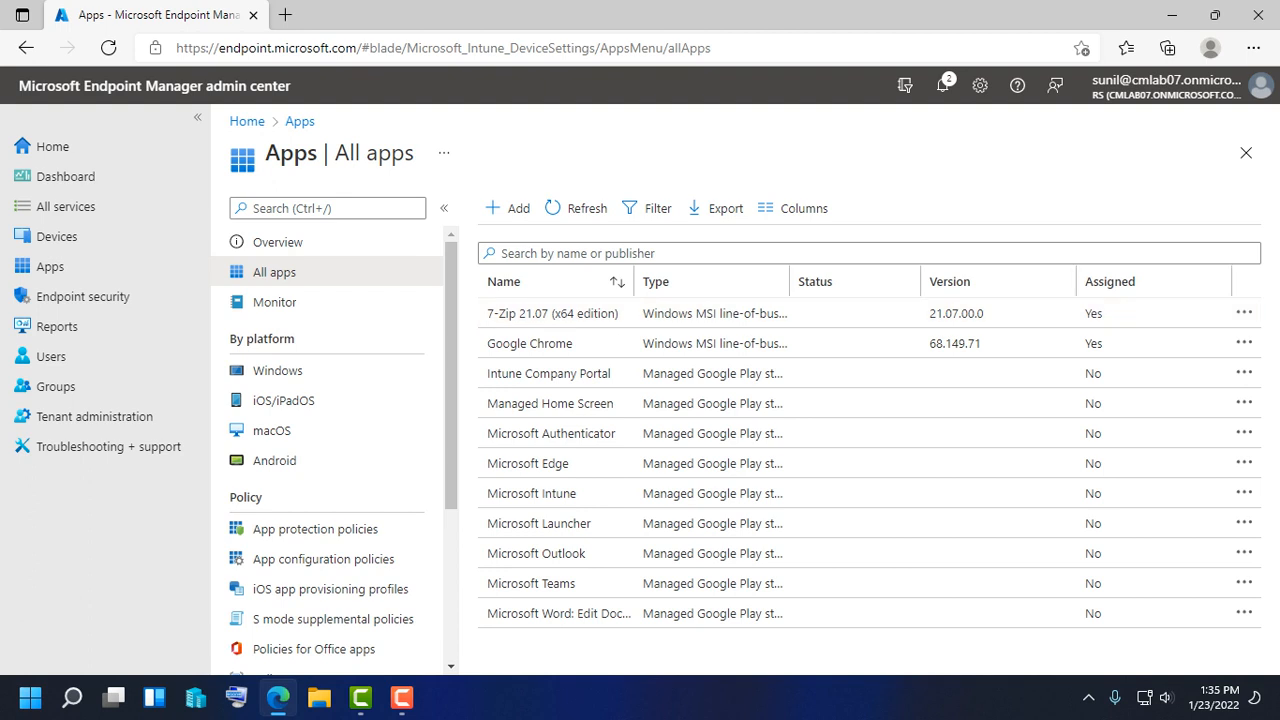
Filter the app list to the Android platform, keeping all apps regardless of assignment and all Android app types
{"action": "left_click", "coordinate": [648, 208]}
{"action": "left_click", "coordinate": [1139, 270]}
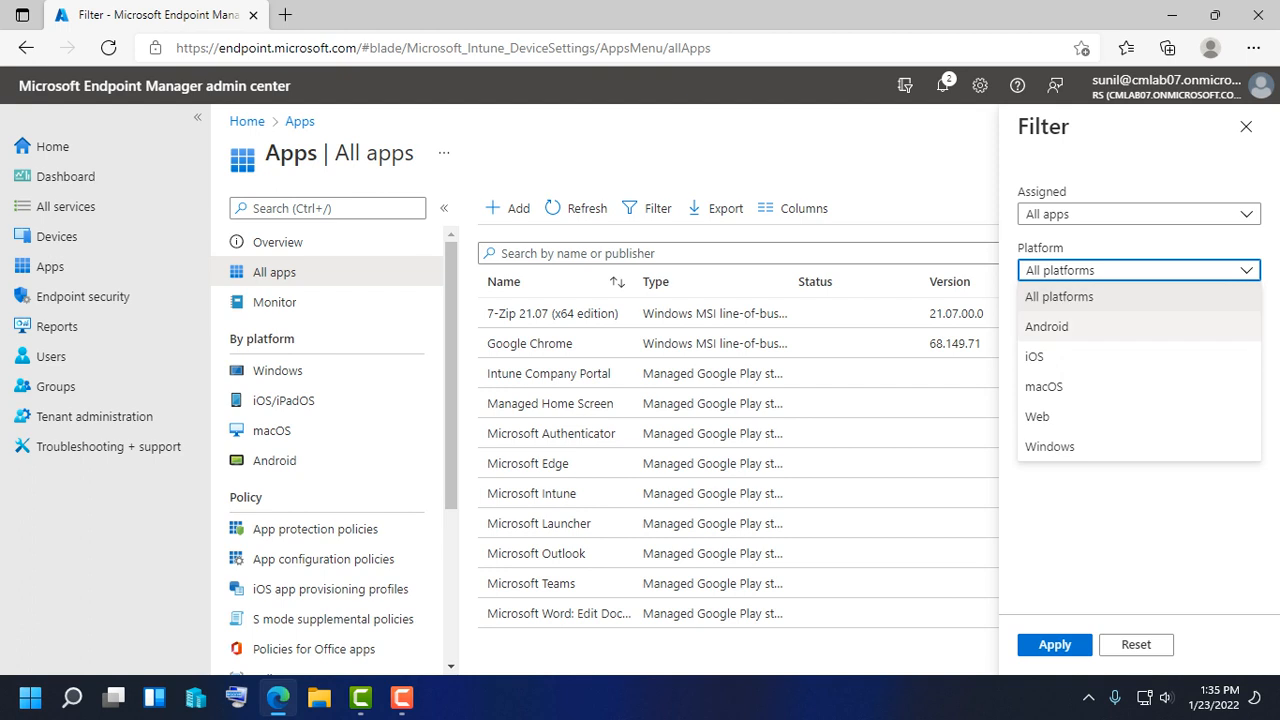
{"action": "left_click", "coordinate": [1046, 326]}
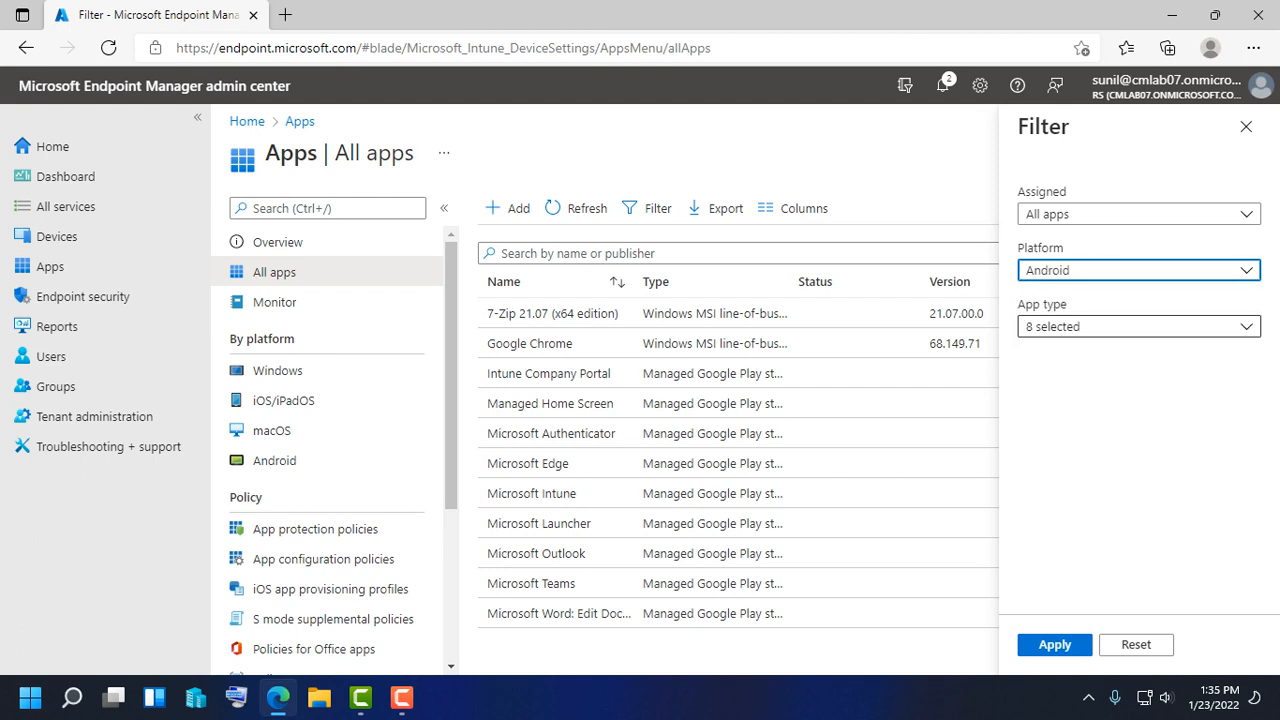
{"action": "left_click", "coordinate": [1138, 327]}
{"action": "left_click", "coordinate": [1138, 327]}
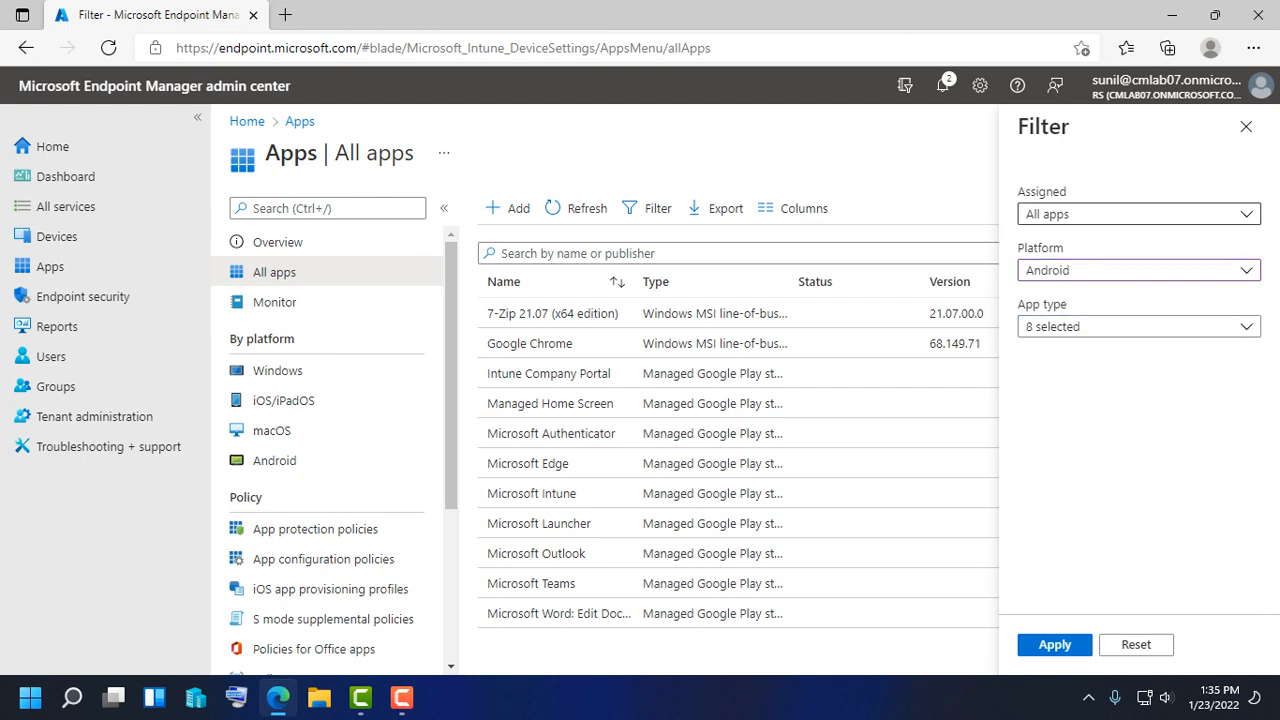
{"action": "left_click", "coordinate": [1138, 214]}
{"action": "left_click", "coordinate": [1046, 240]}
{"action": "left_click", "coordinate": [1054, 644]}
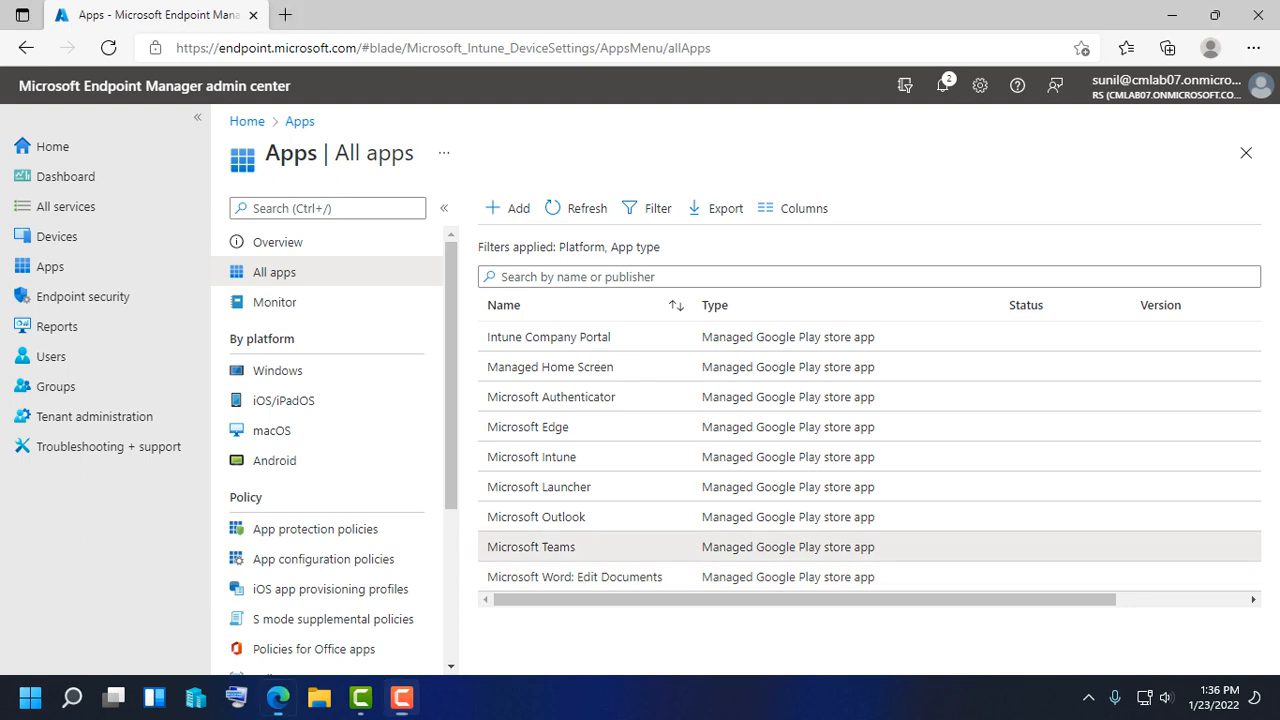
Assign Microsoft Teams as a required app to all users, save the assignment, and check it in the app's properties
{"action": "left_click", "coordinate": [560, 546]}
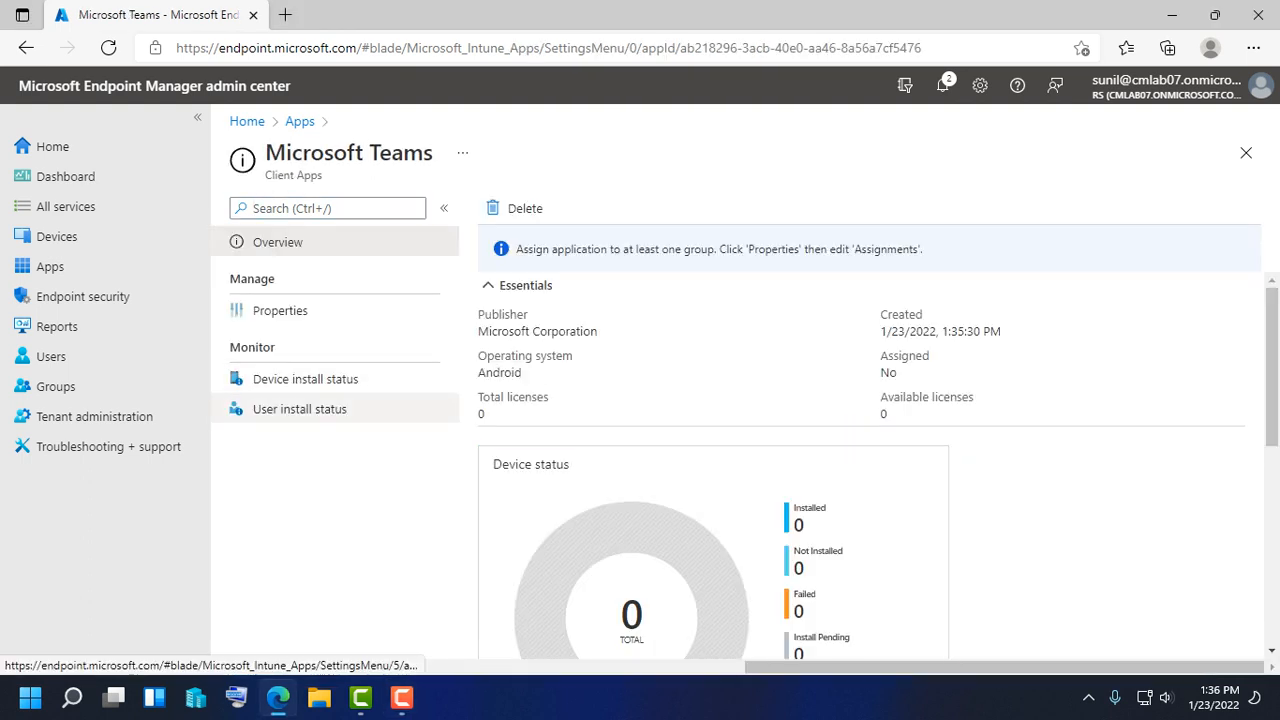
{"action": "left_click", "coordinate": [280, 310]}
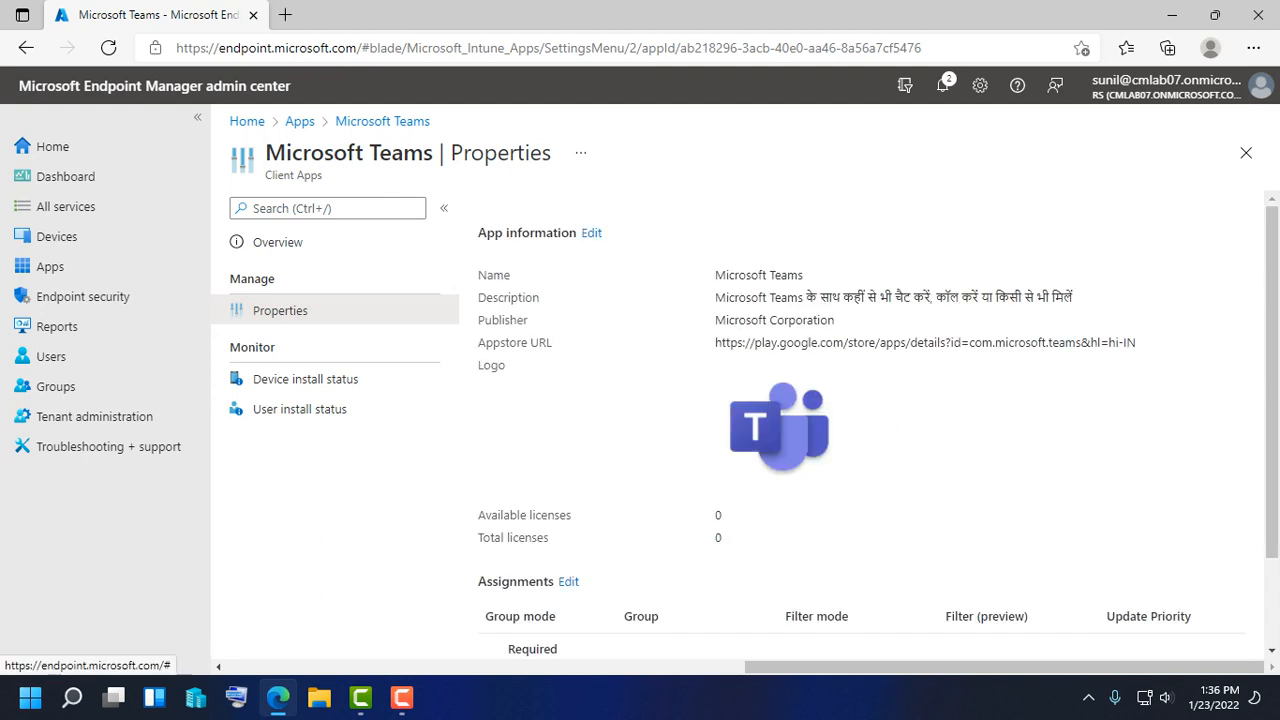
{"action": "scroll", "coordinate": [860, 430], "scroll_direction": "down", "scroll_amount": 2}
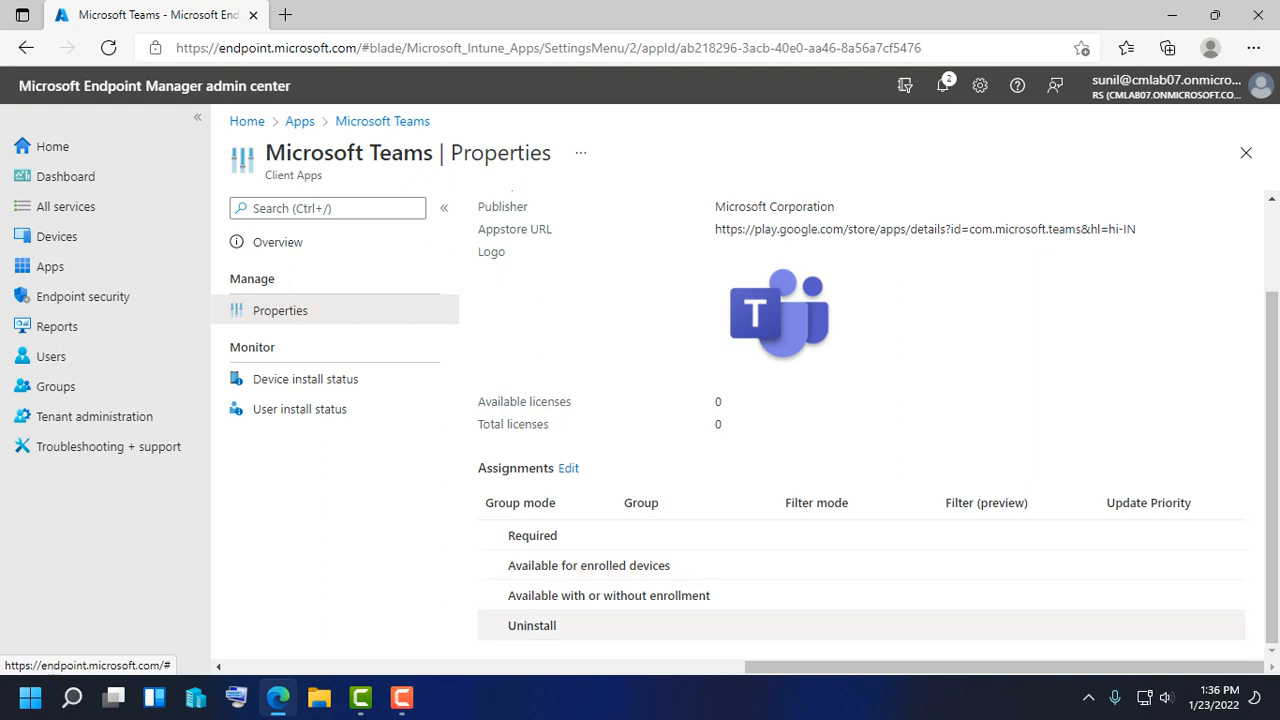
{"action": "left_click", "coordinate": [568, 468]}
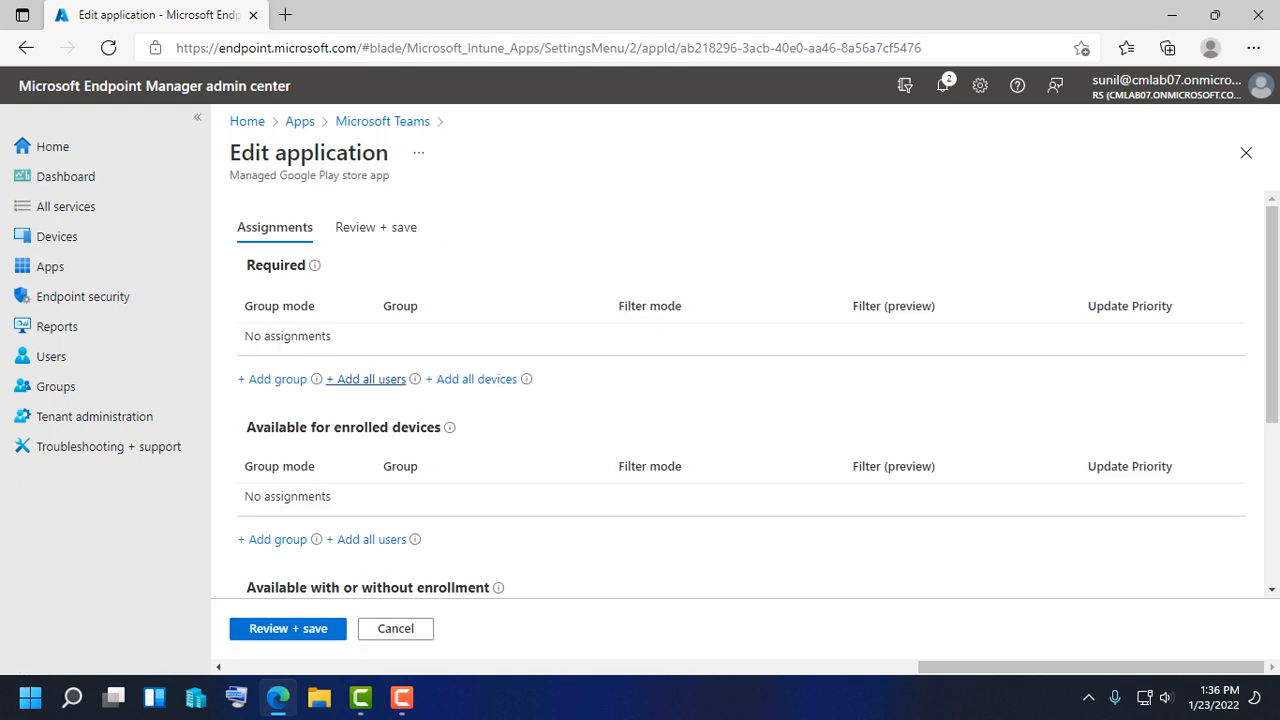
{"action": "left_click", "coordinate": [371, 379]}
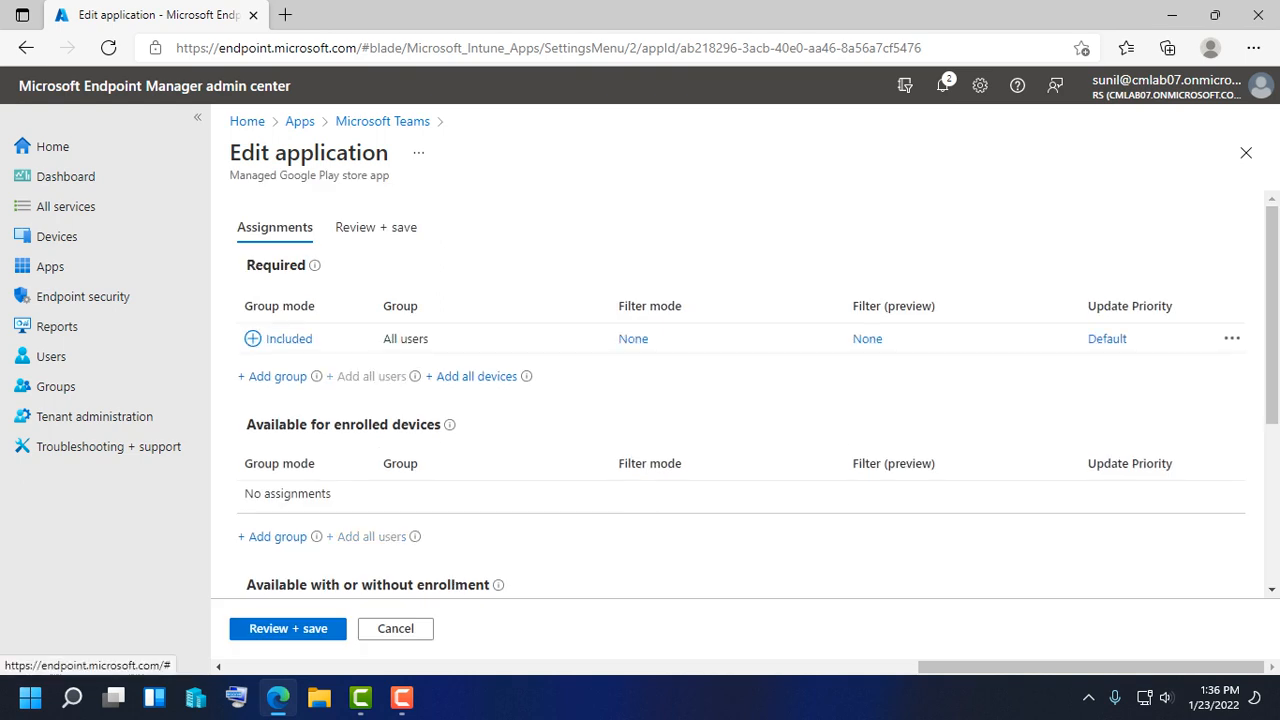
{"action": "left_click", "coordinate": [288, 628]}
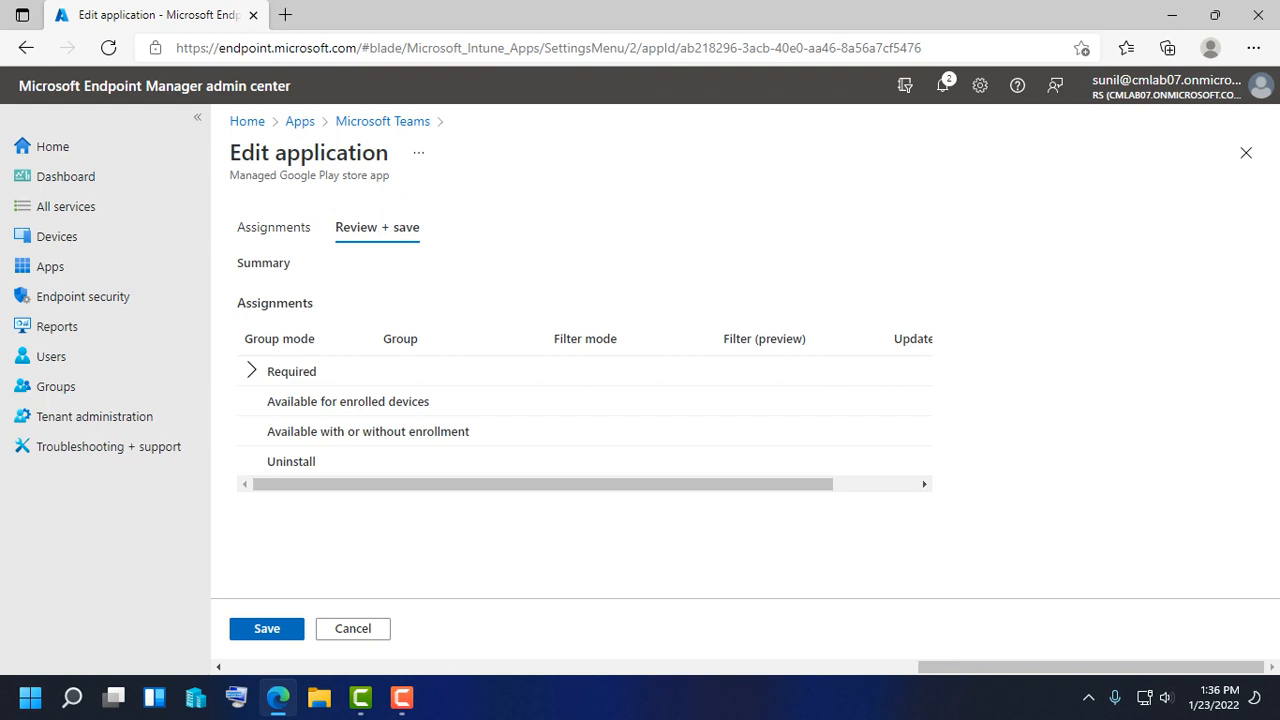
{"action": "left_click", "coordinate": [267, 628]}
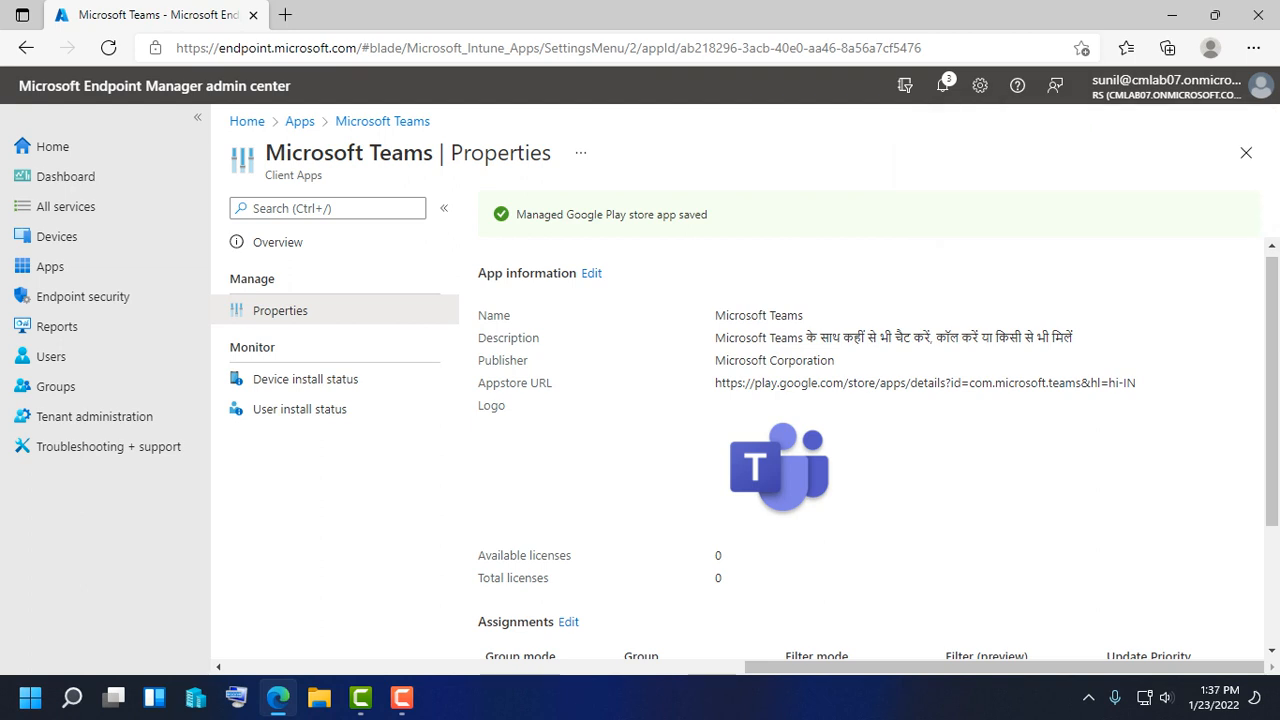
{"action": "scroll", "coordinate": [860, 450], "scroll_direction": "down", "scroll_amount": 2}
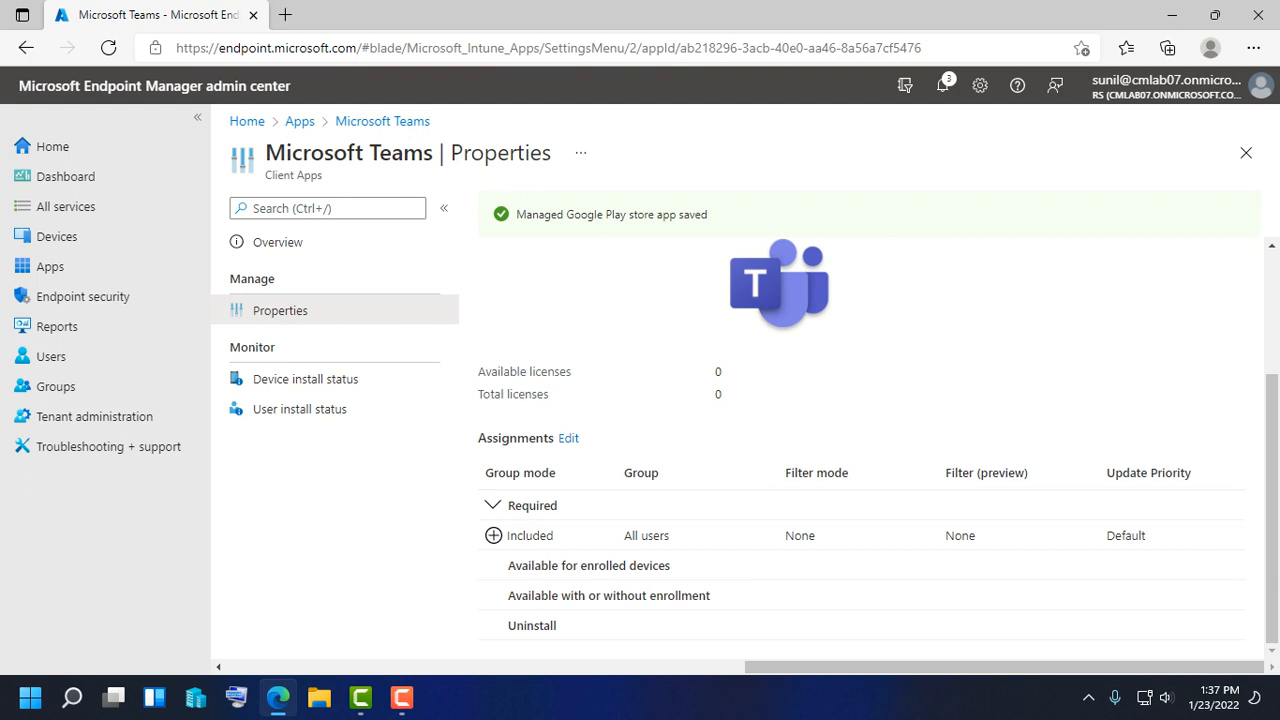
{"action": "scroll", "coordinate": [860, 450], "scroll_direction": "up", "scroll_amount": 2}
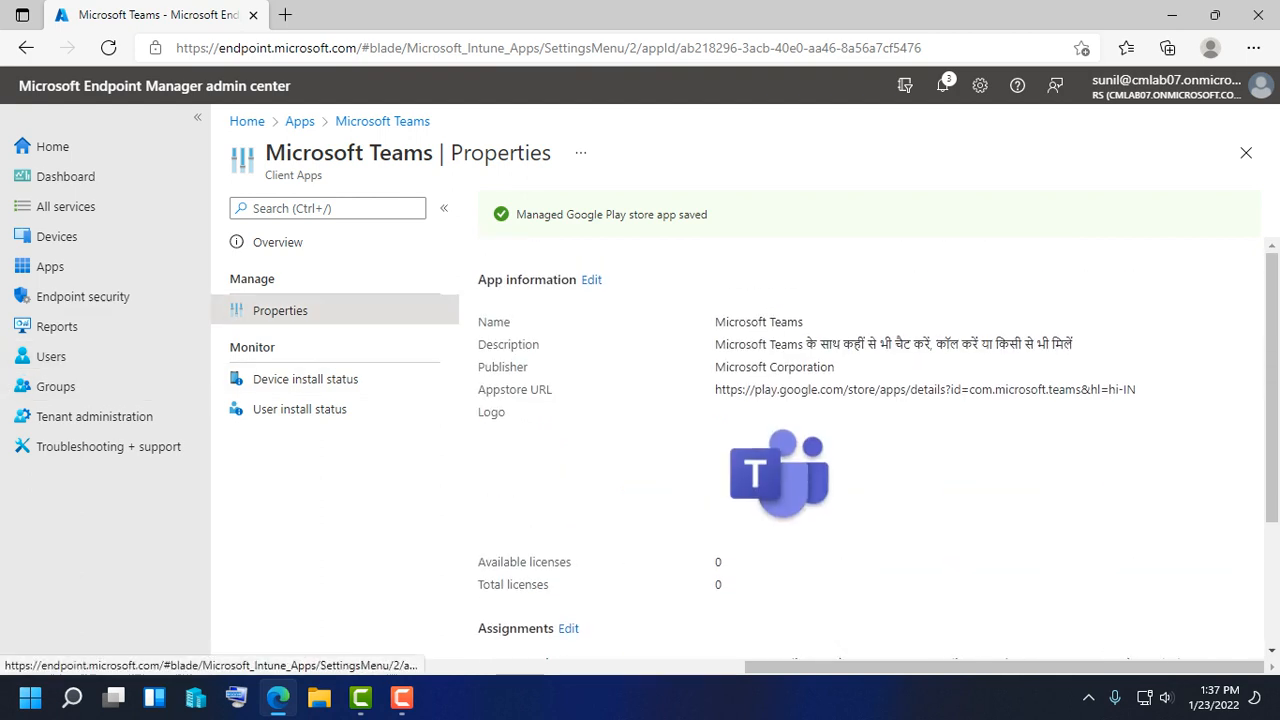
Examine the assignment status of the apps under All apps and Windows apps, refreshing the lists
{"action": "left_click", "coordinate": [50, 266]}
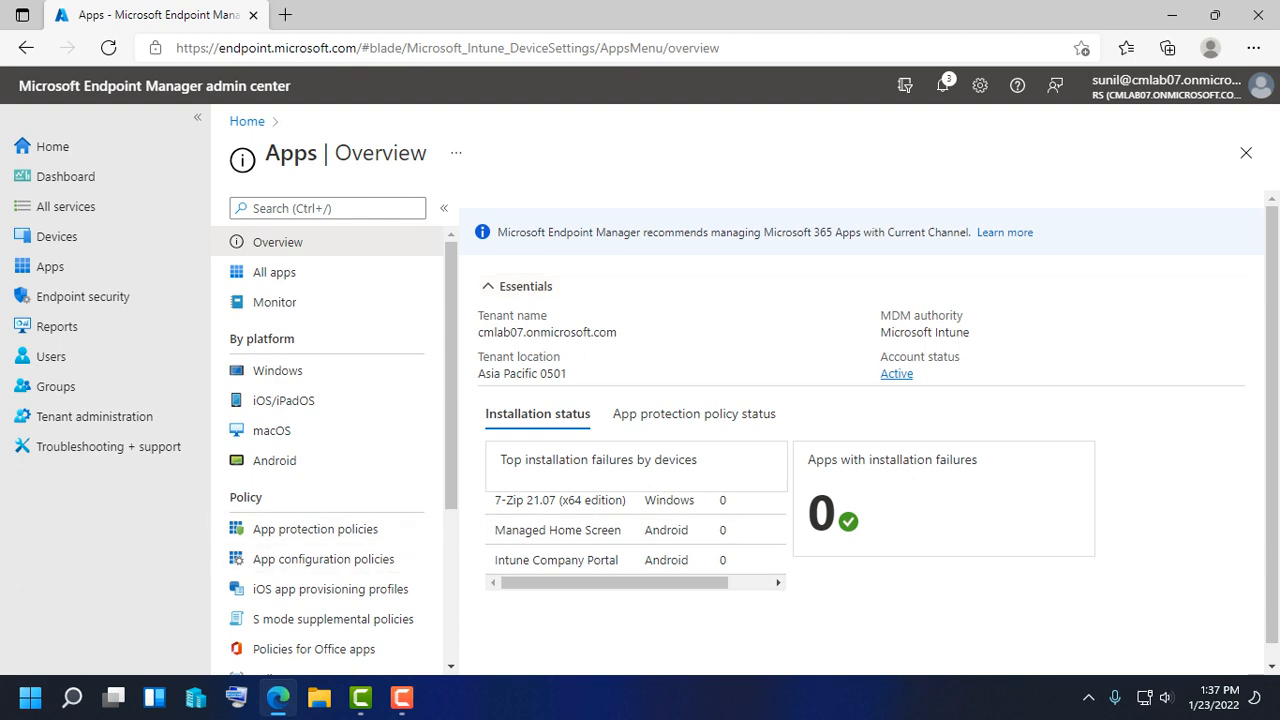
{"action": "left_click", "coordinate": [274, 272]}
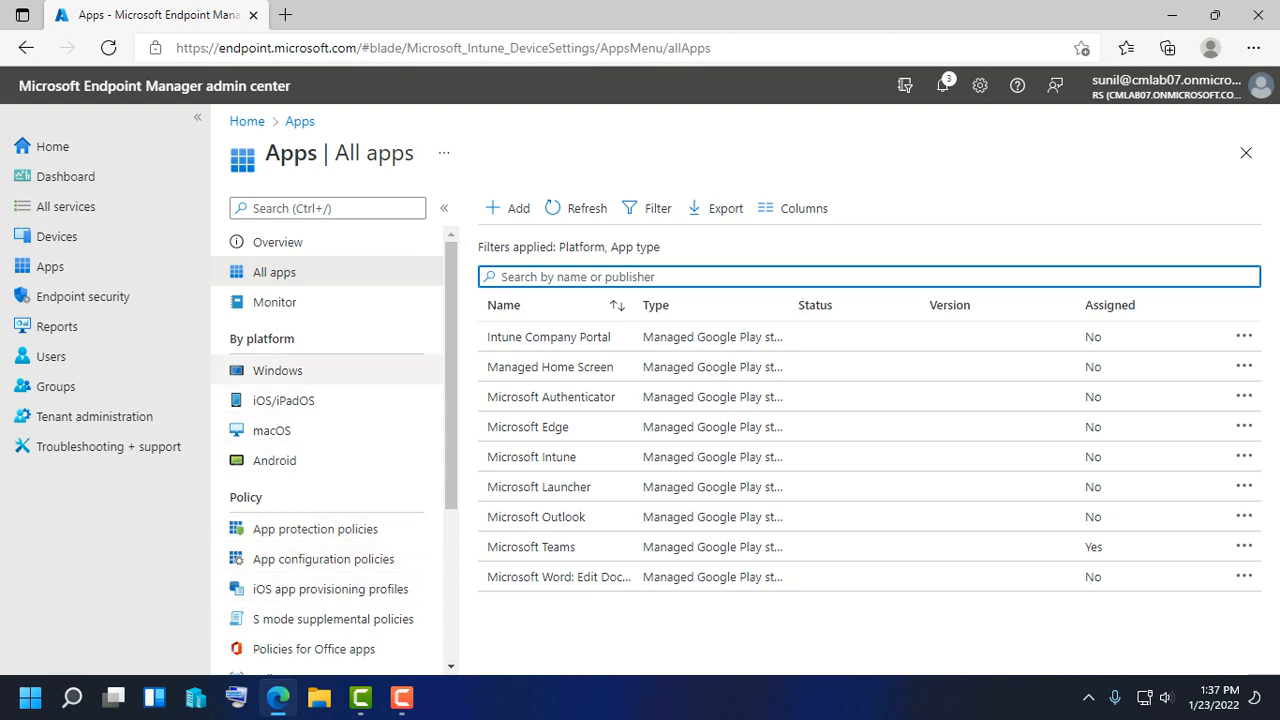
{"action": "left_click", "coordinate": [277, 370]}
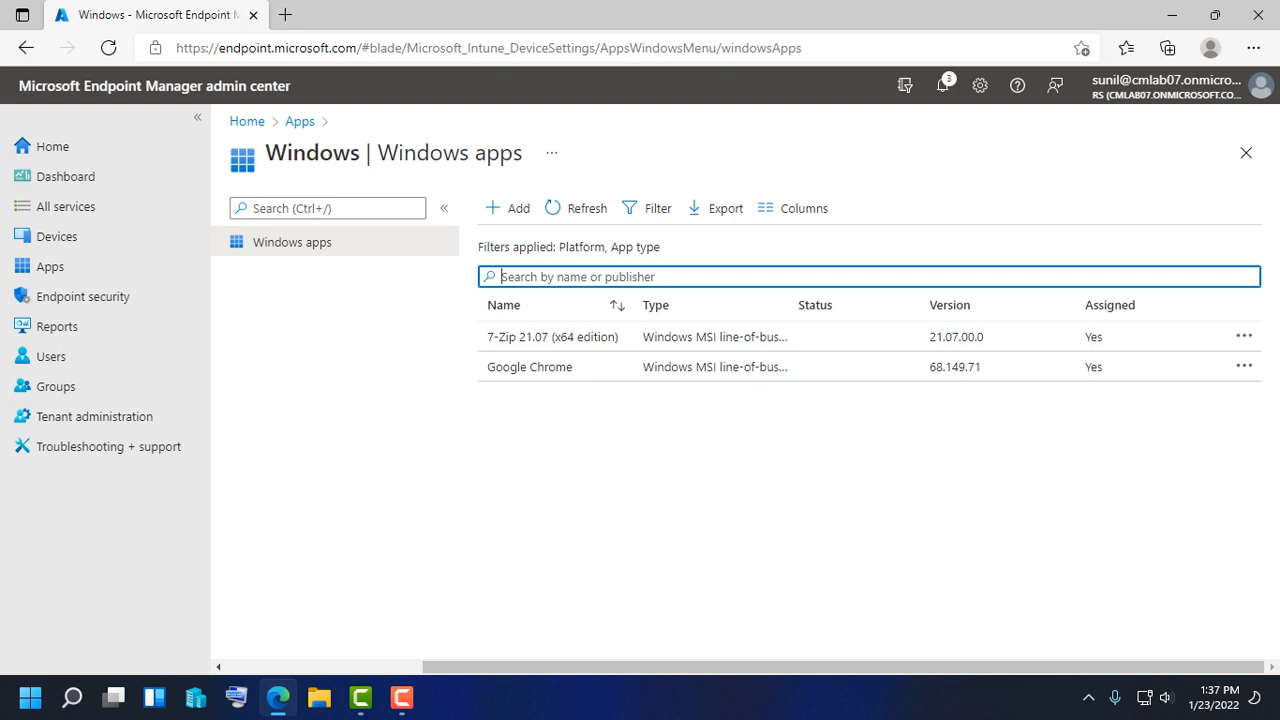
{"action": "left_click", "coordinate": [578, 208]}
{"action": "left_click", "coordinate": [578, 208]}
{"action": "left_click", "coordinate": [50, 266]}
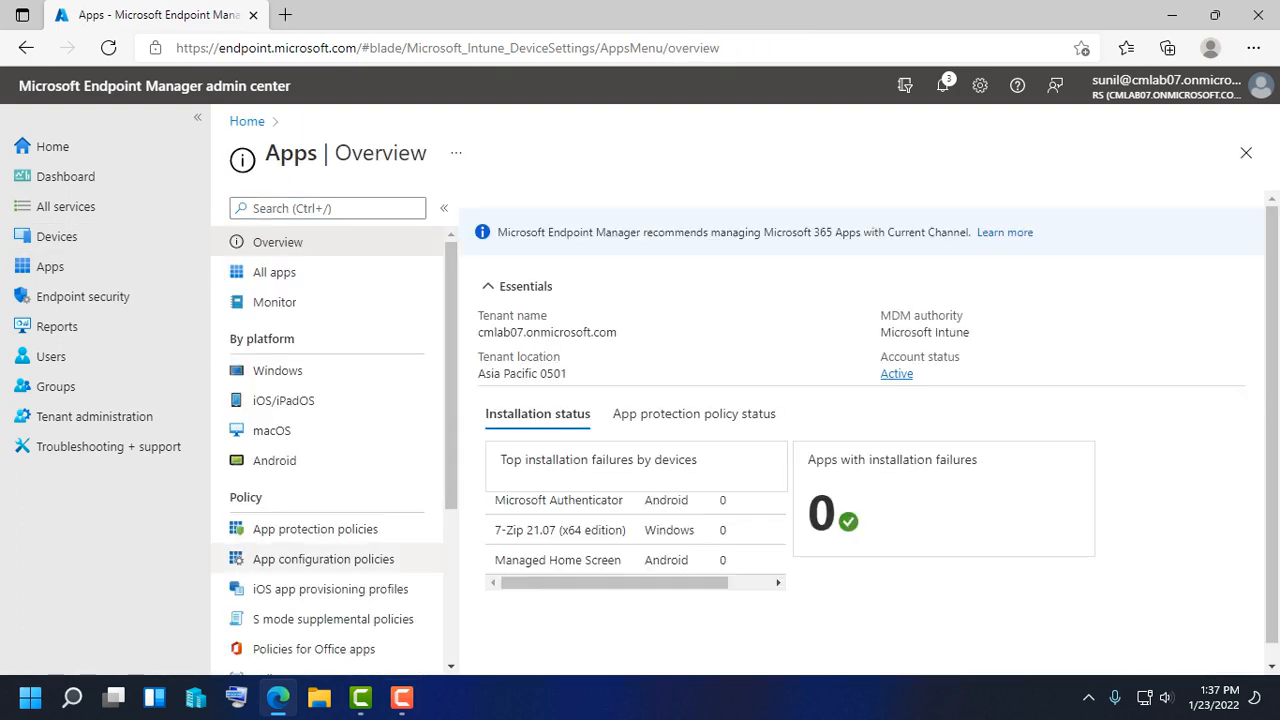
{"action": "left_click", "coordinate": [274, 272]}
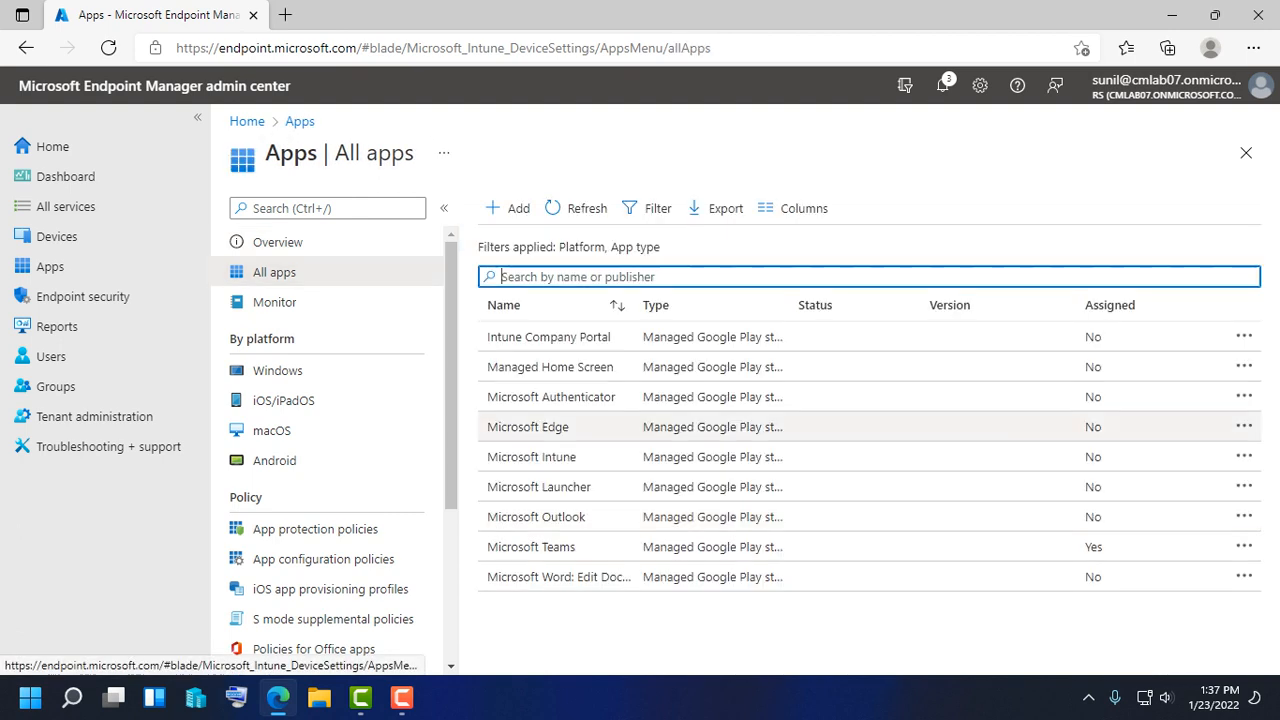
{"action": "left_click", "coordinate": [578, 208]}
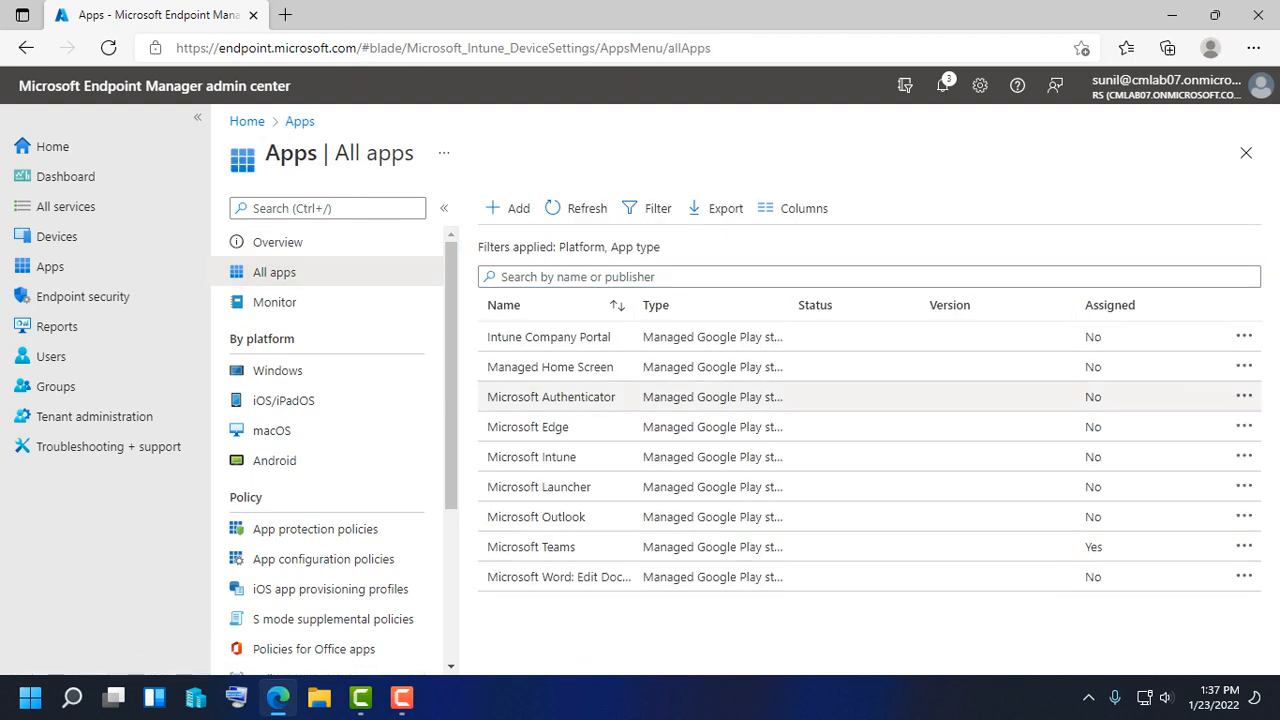